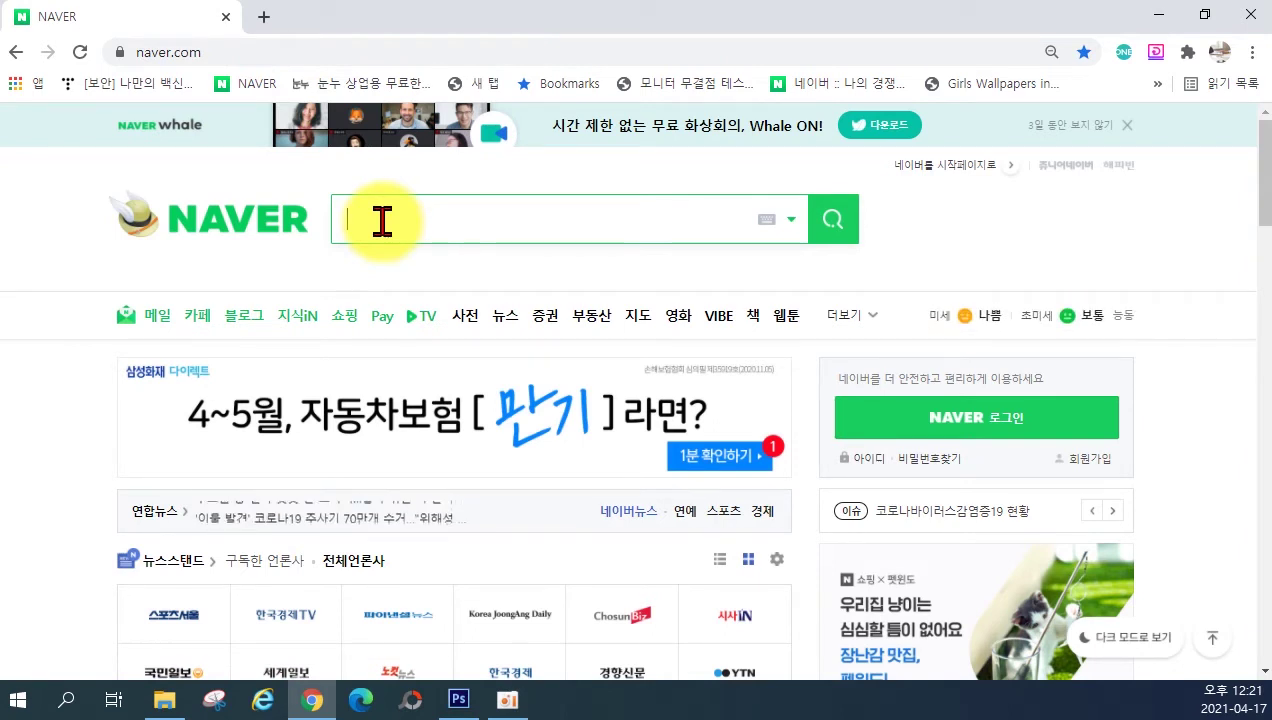
Step: Search Naver for "언스플레쉬" and open the Unsplash website from the results
text(이언스플렛)
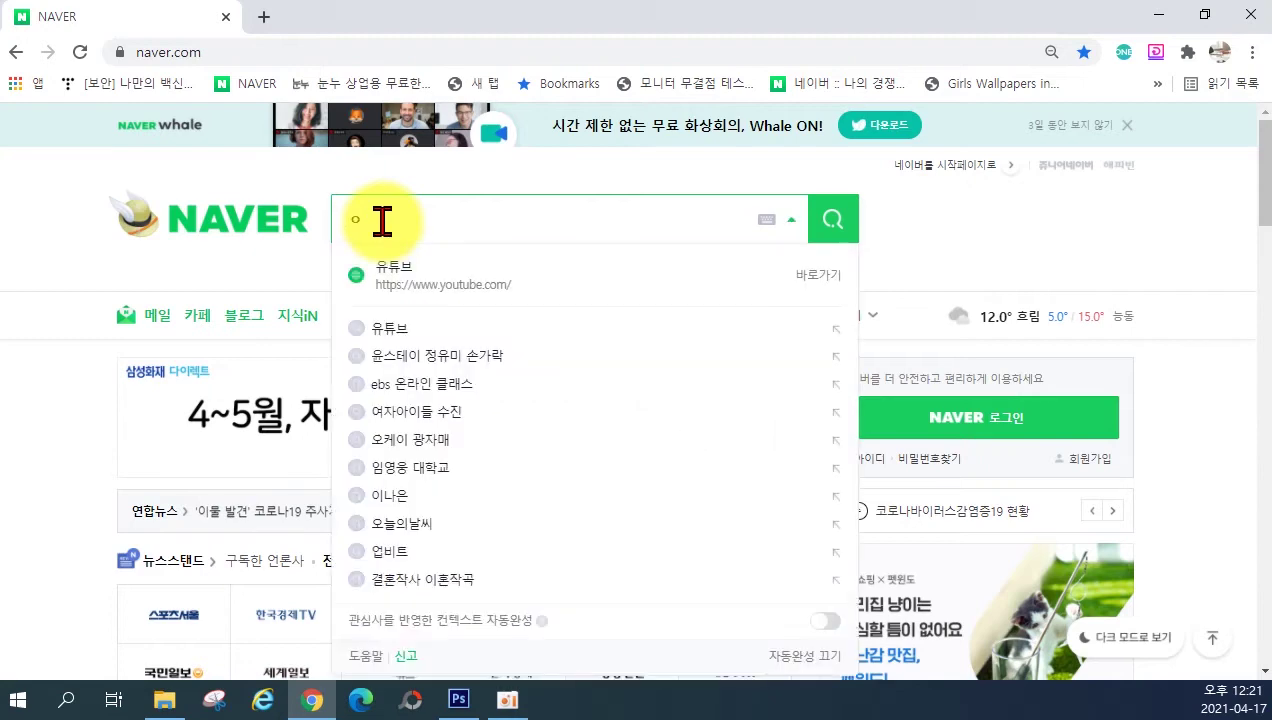
text(쉬)
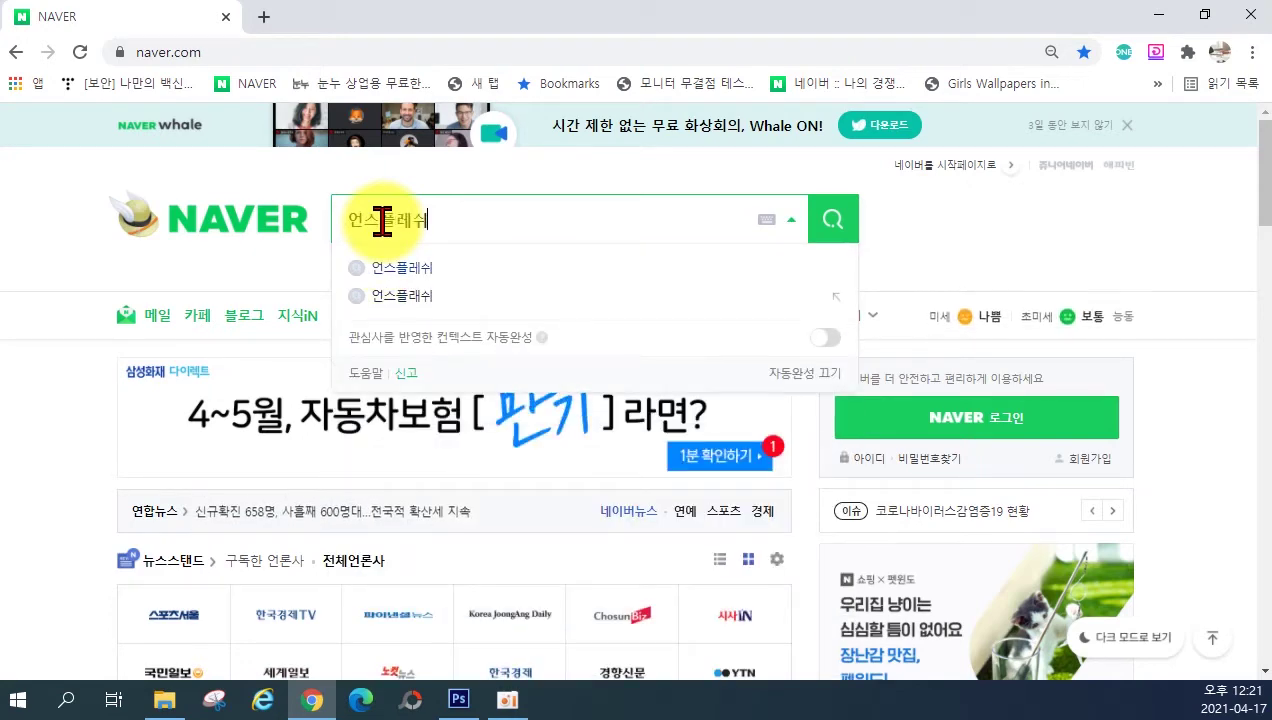
key(Return)
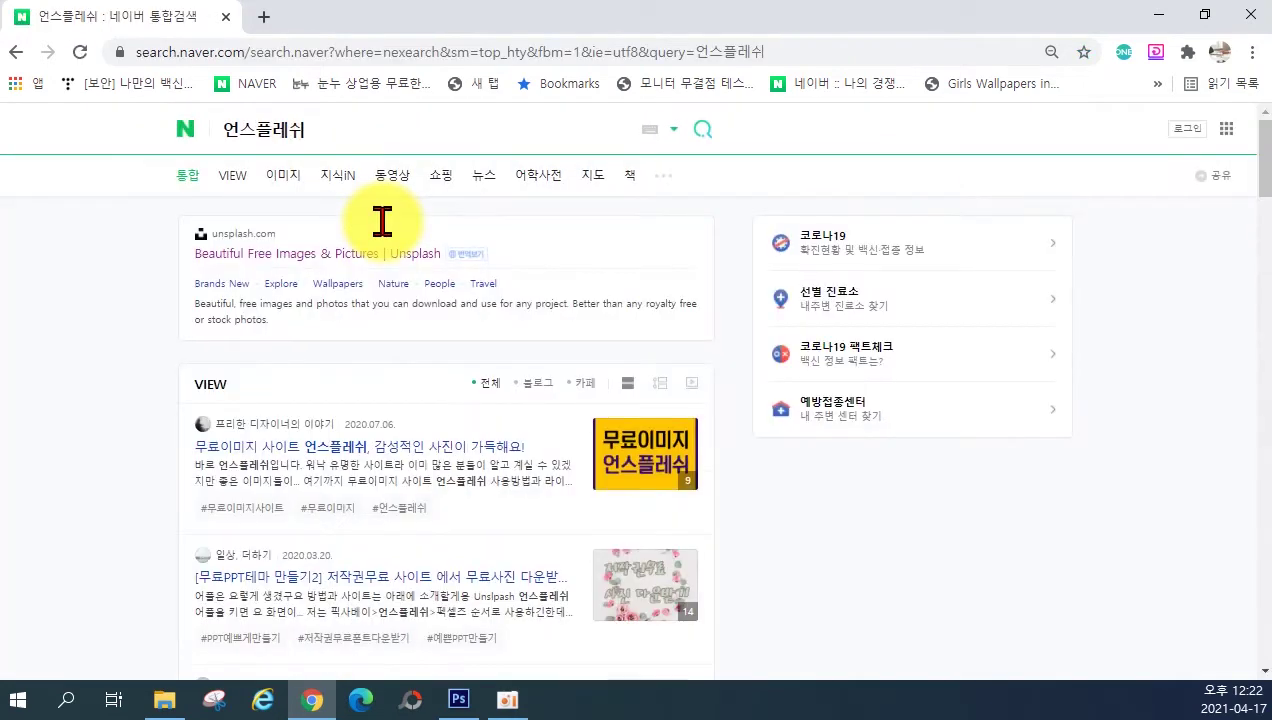
click(302, 255)
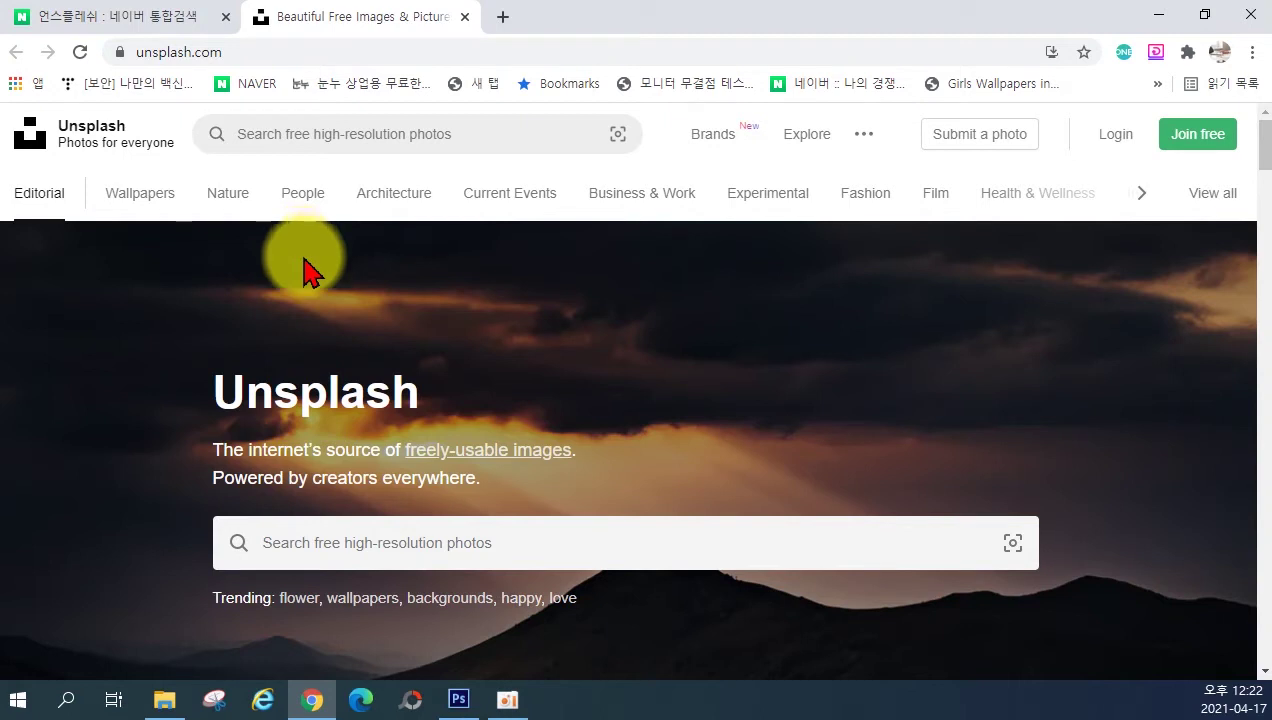
Step: Search Unsplash for "strawberry" photos
click(290, 542)
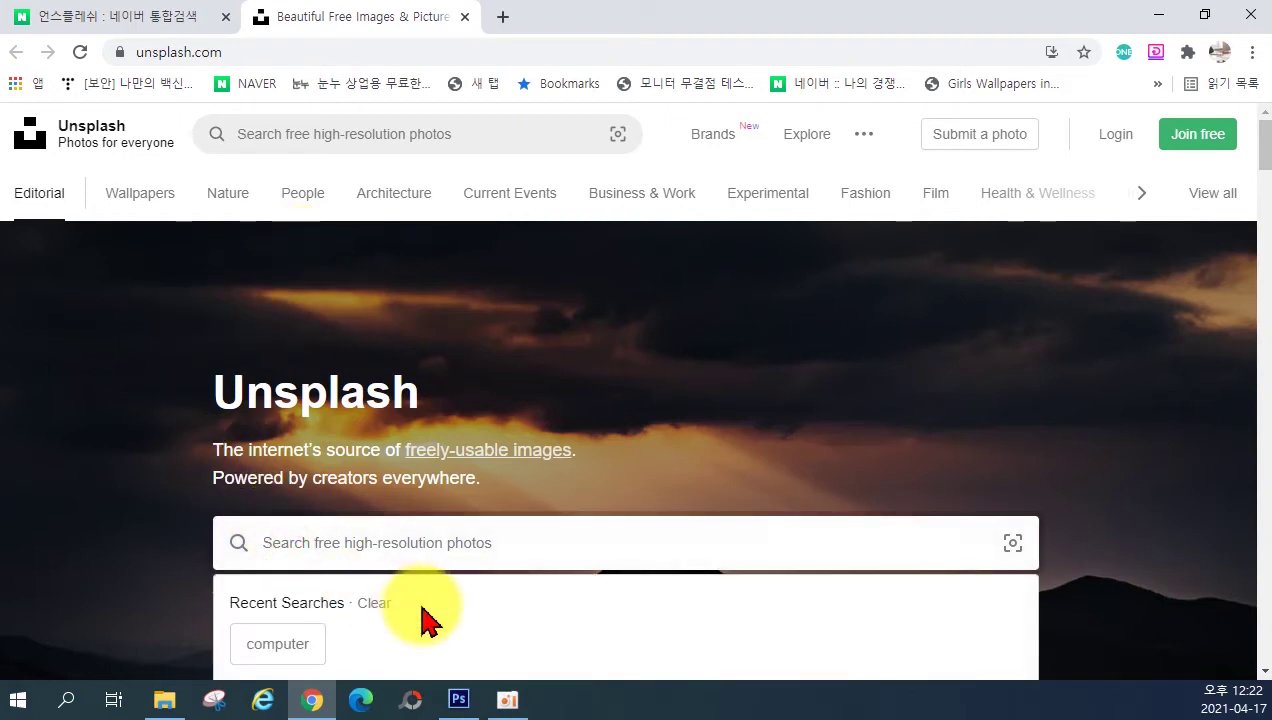
text(ㄴㅅㄱㅁ지)
key(BackSpace)
key(BackSpace)
key(BackSpace)
key(BackSpace)
key(BackSpace)
key(BackSpace)
key(Hangul)
text(s)
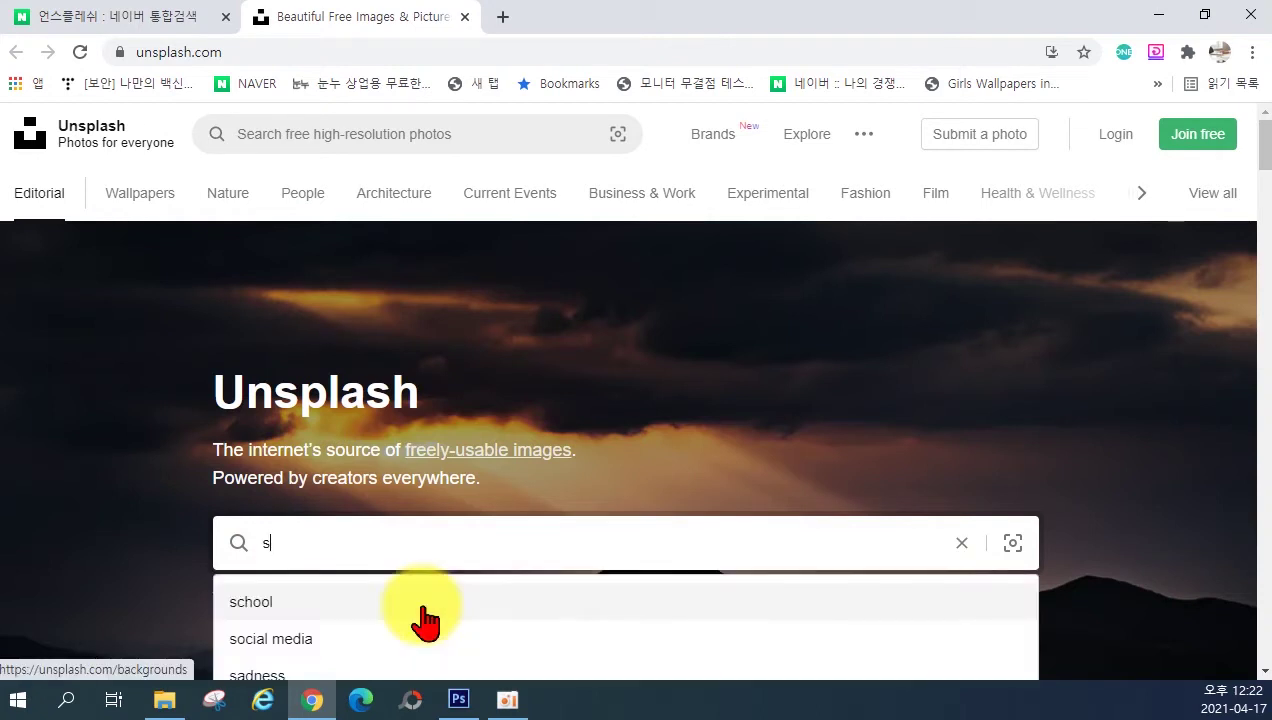
text(t)
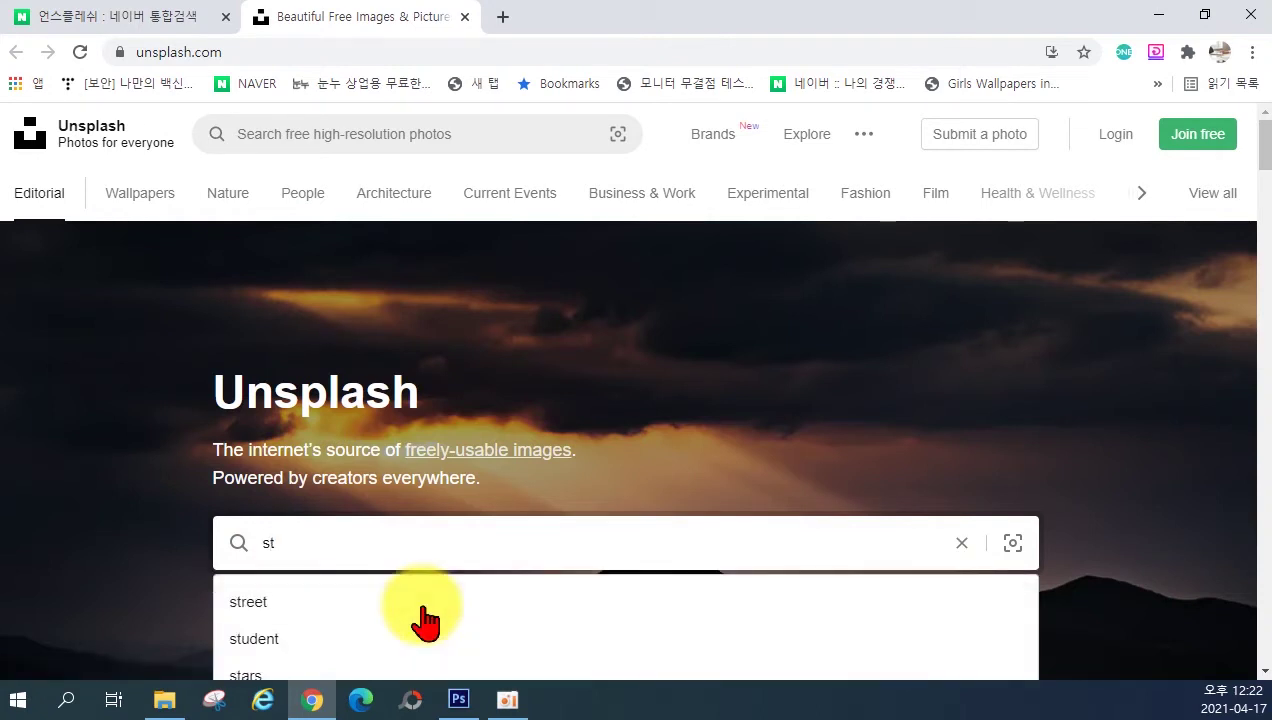
text(raw)
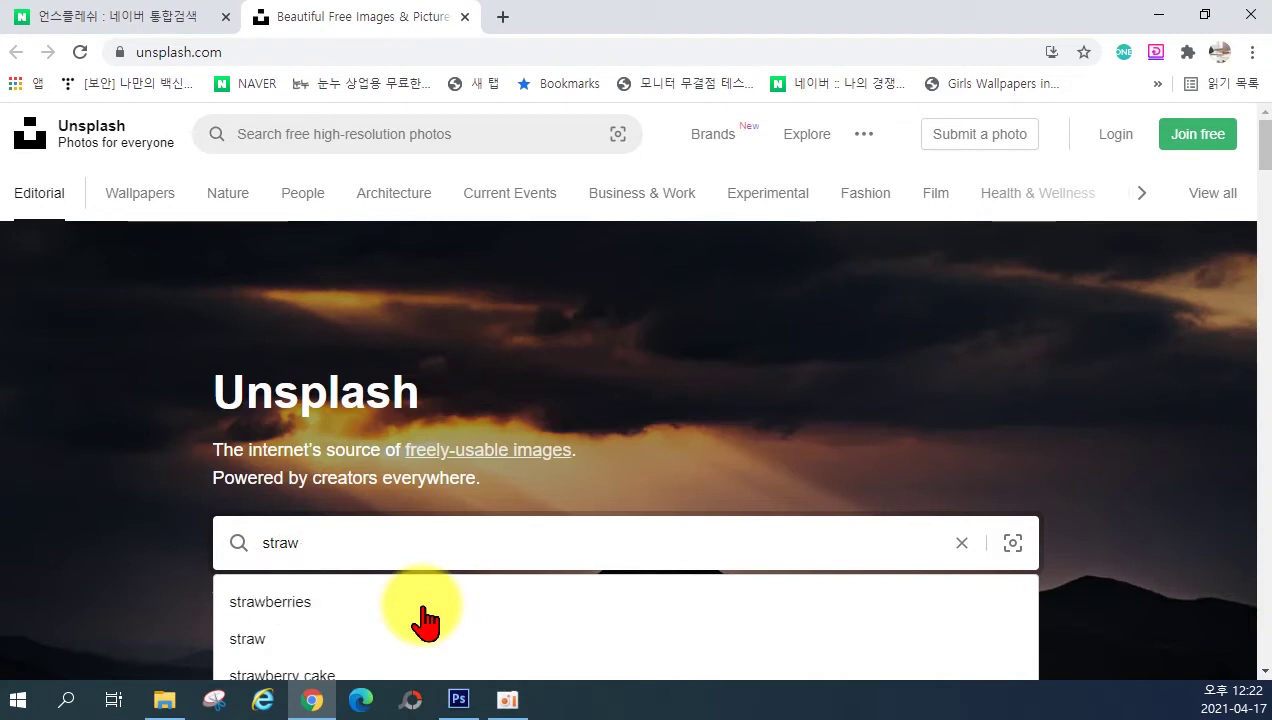
text(b)
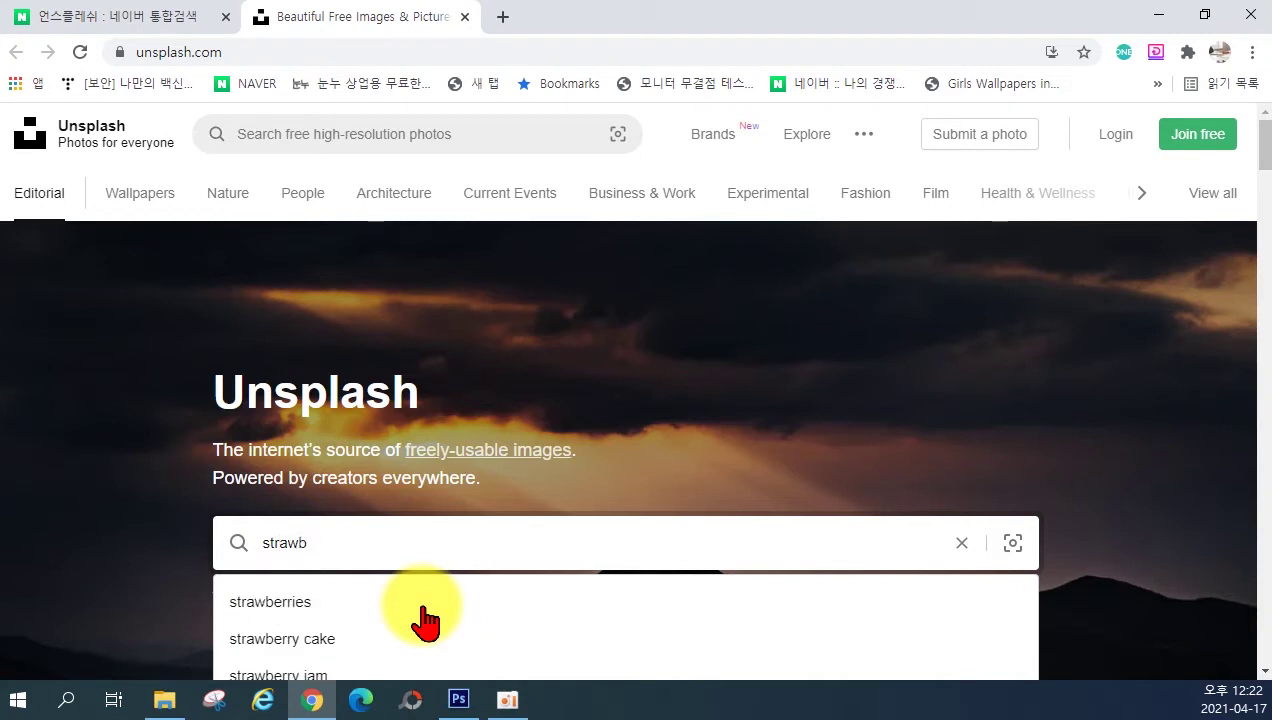
text(erry)
key(Return)
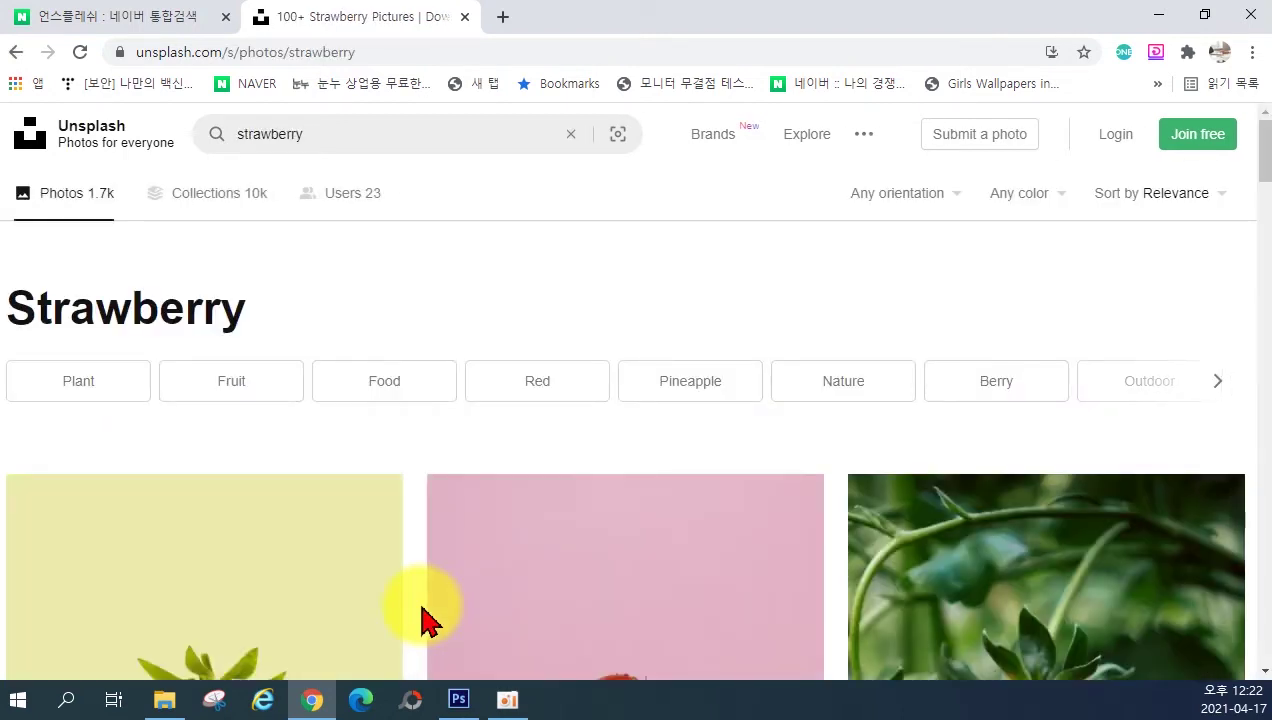
Step: Browse the strawberry photos and open the one of crepes with whipped cream and berries on a white plate
scroll(500, 600, down, 3)
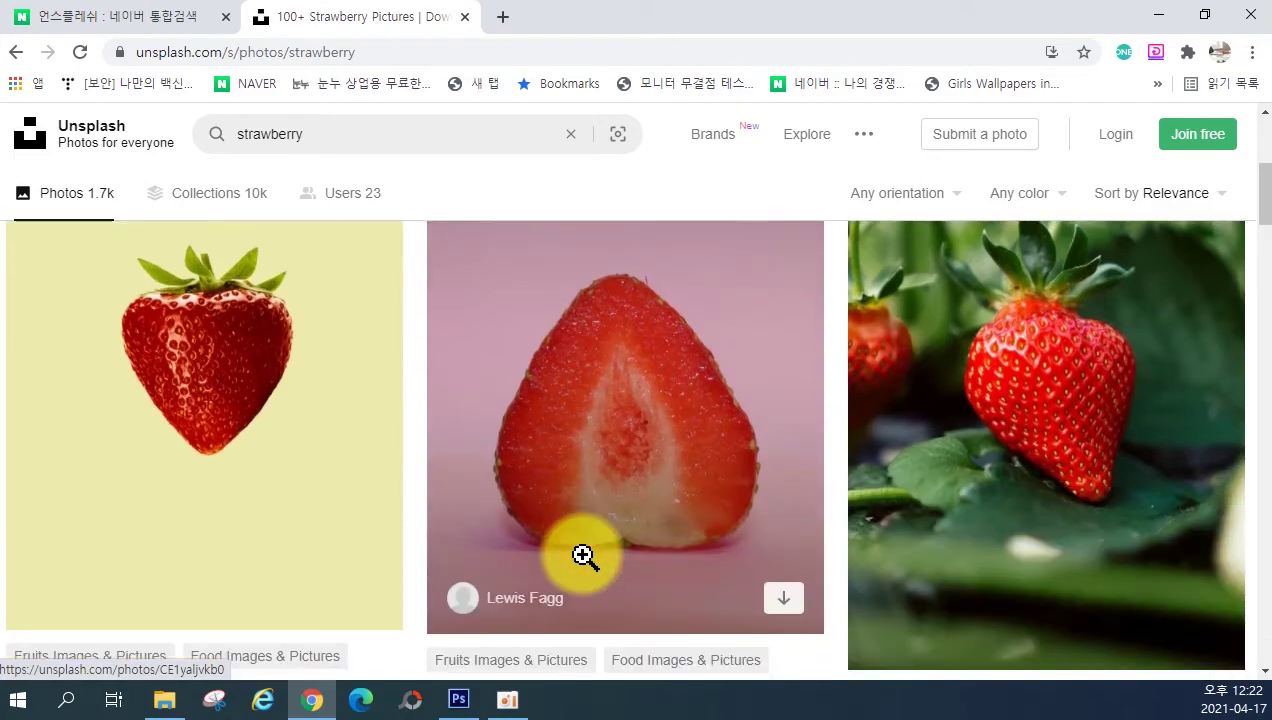
scroll(583, 556, down, 7)
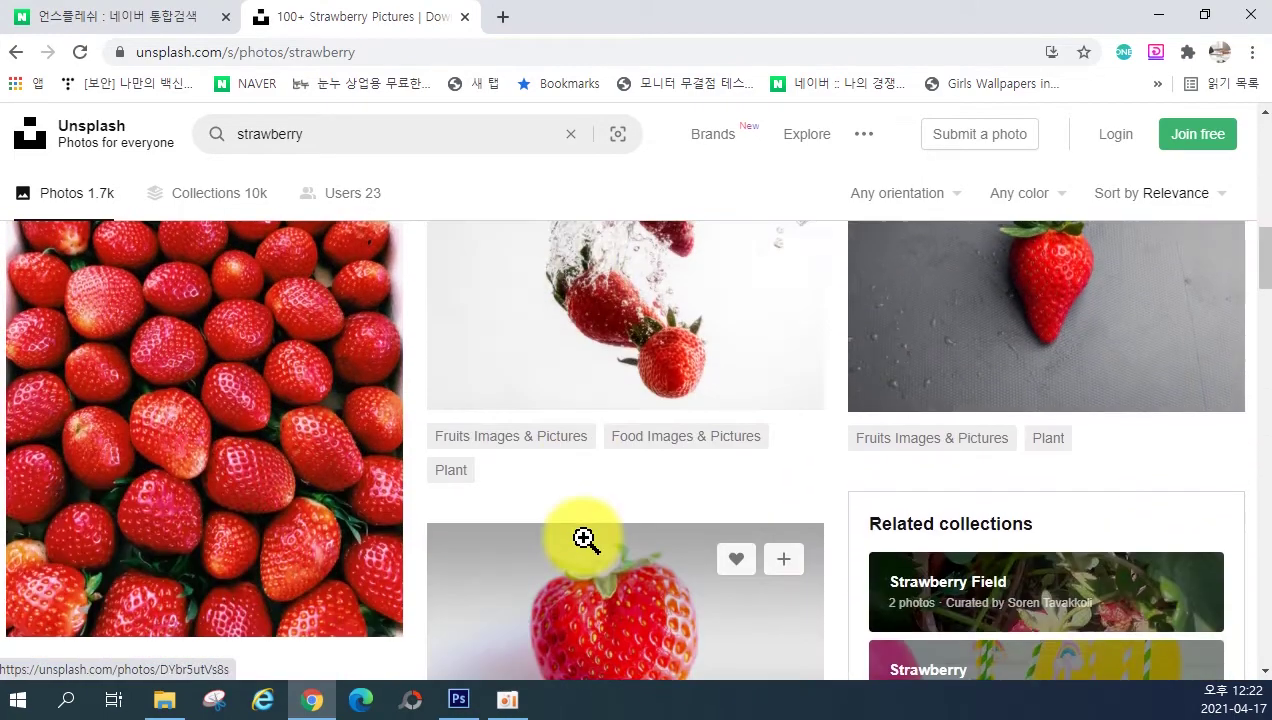
scroll(583, 540, down, 9)
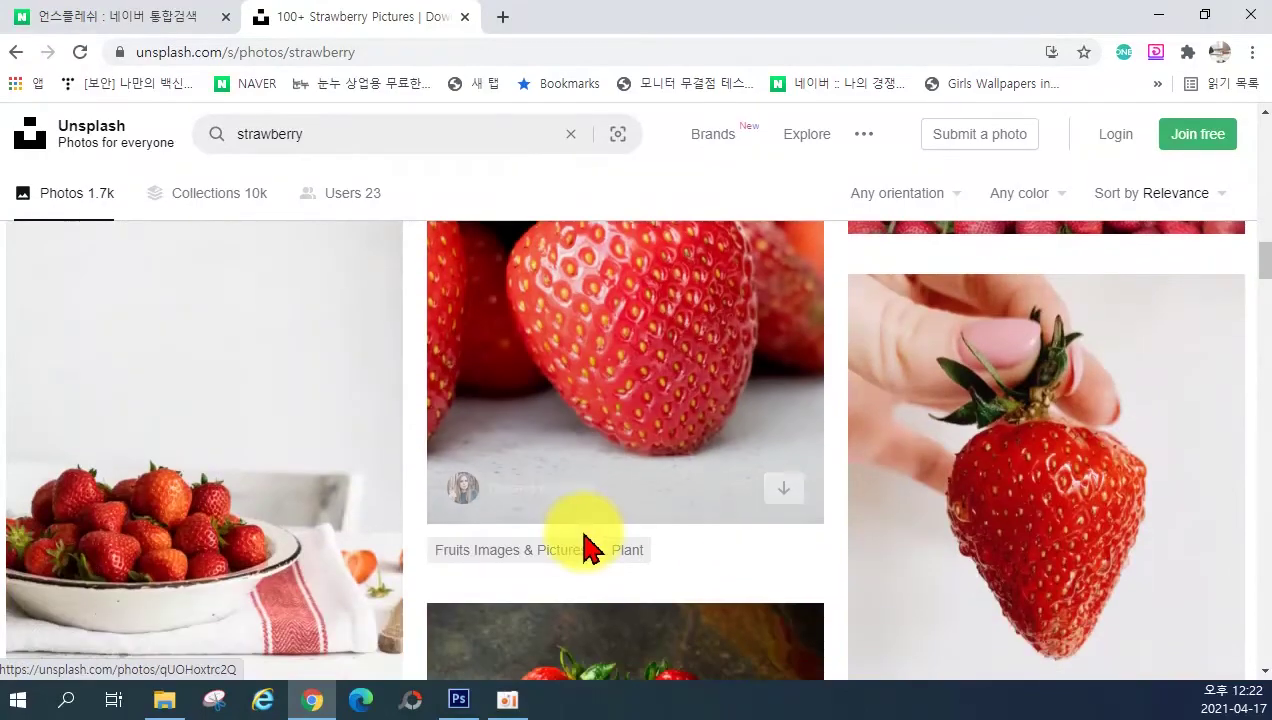
scroll(590, 548, down, 12)
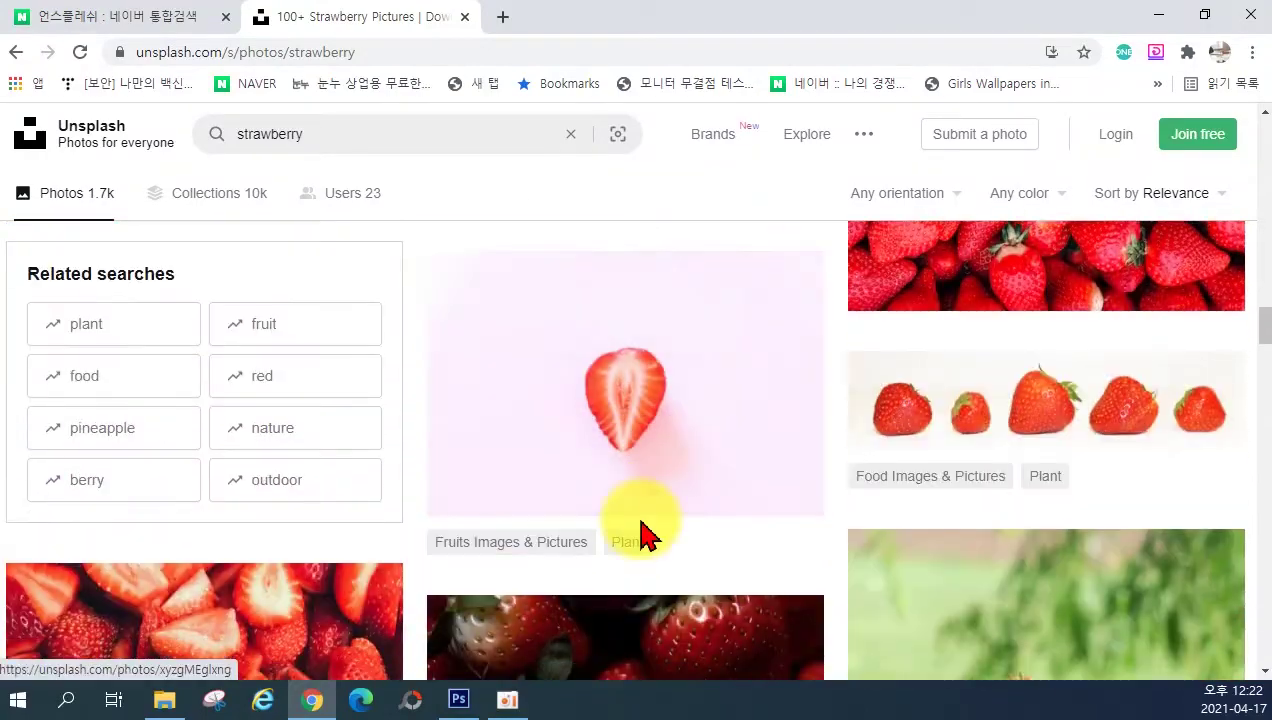
scroll(640, 530, down, 10)
scroll(1036, 450, down, 3)
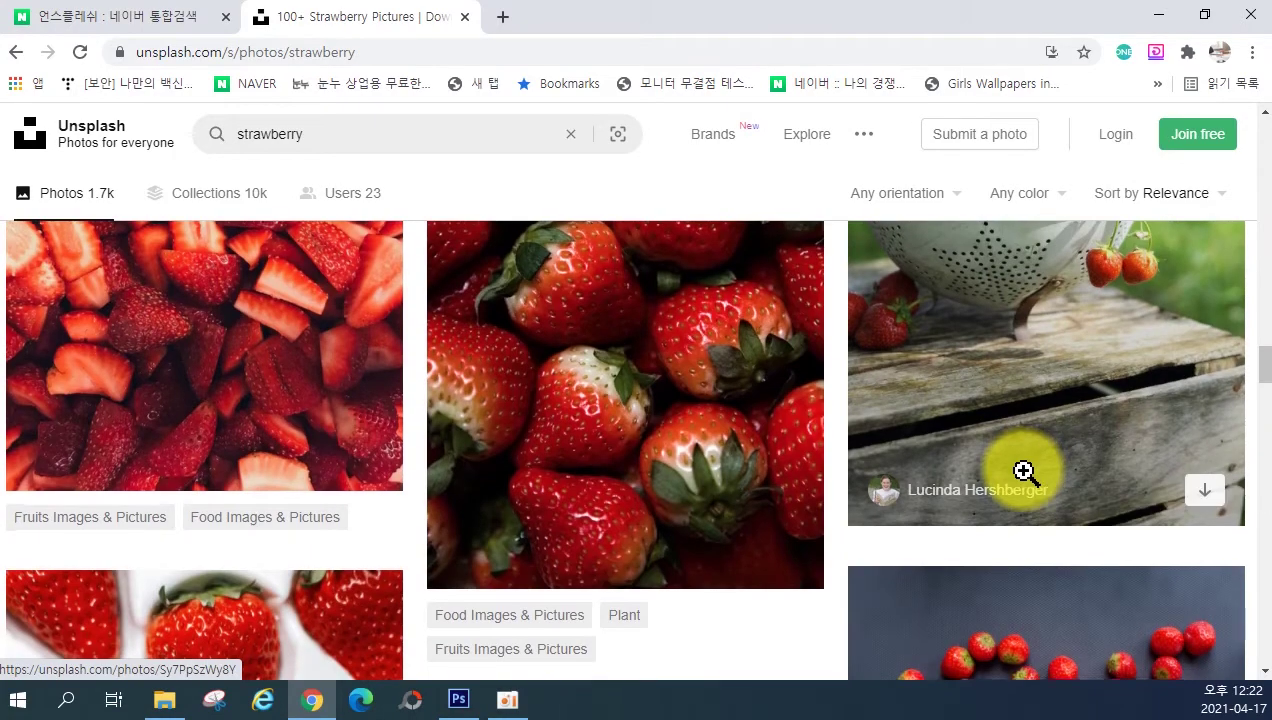
scroll(1024, 470, down, 10)
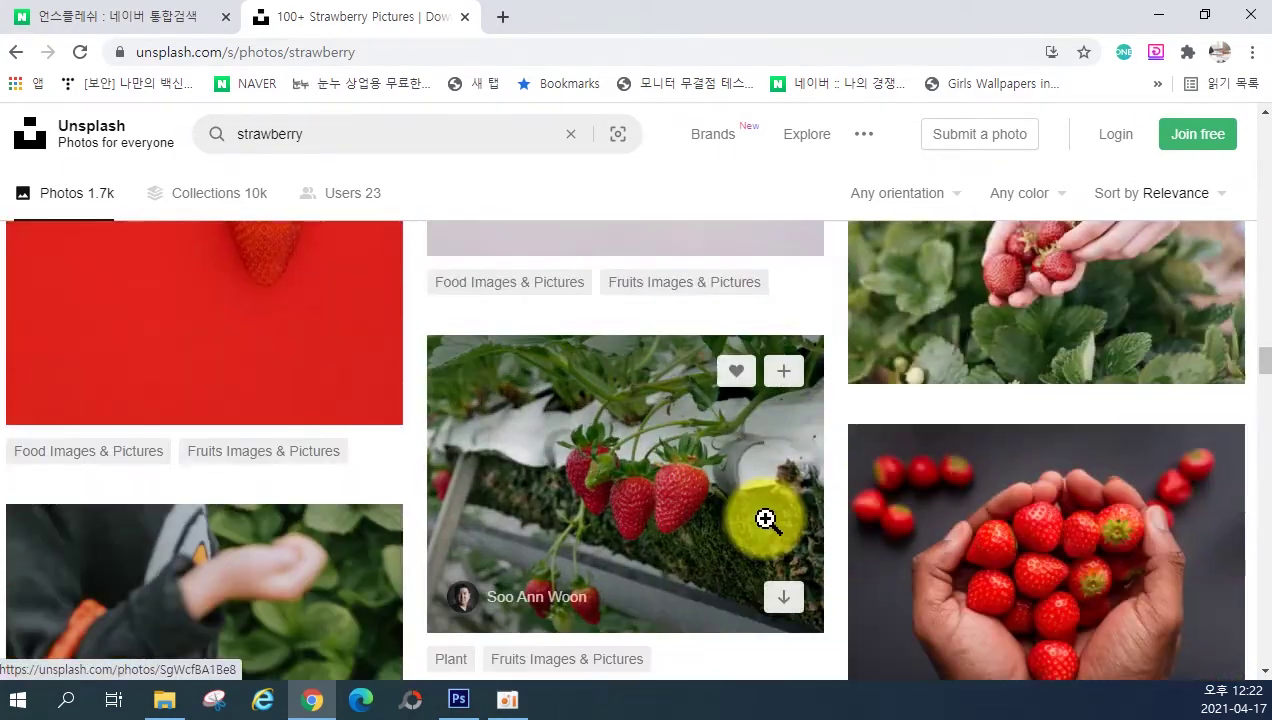
scroll(766, 520, down, 15)
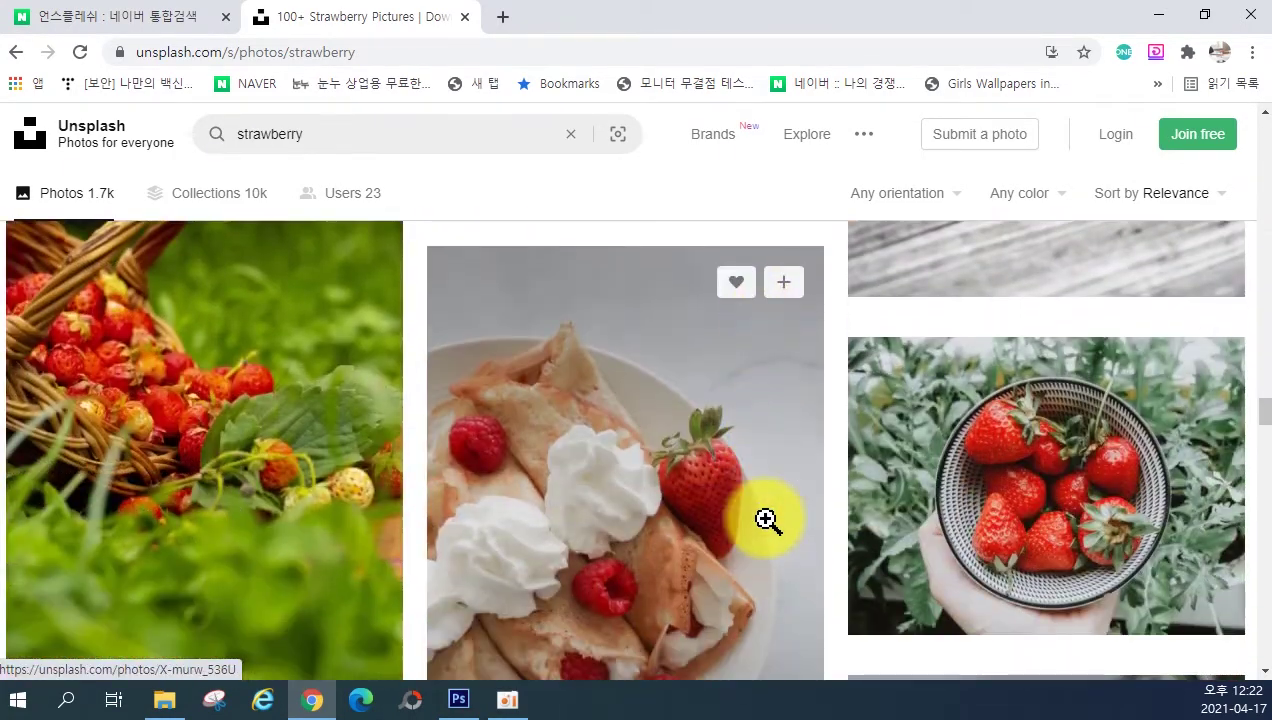
scroll(764, 519, down, 2)
scroll(714, 476, up, 2)
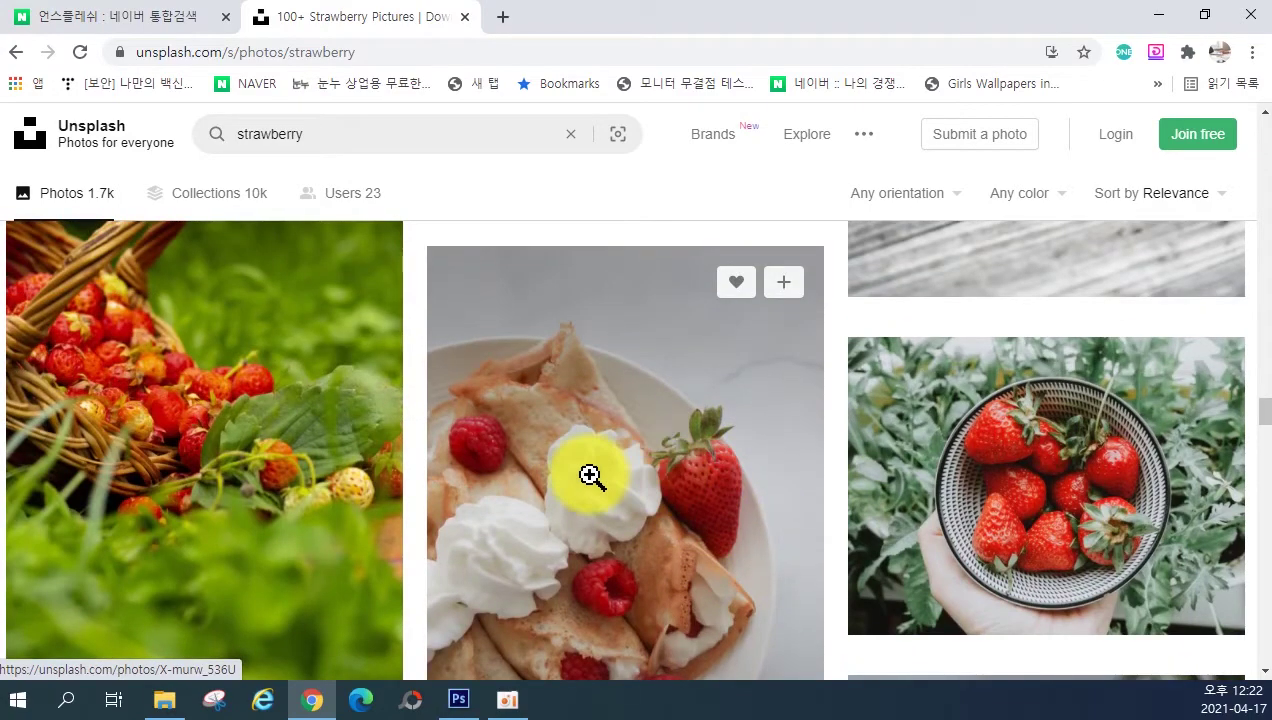
click(591, 477)
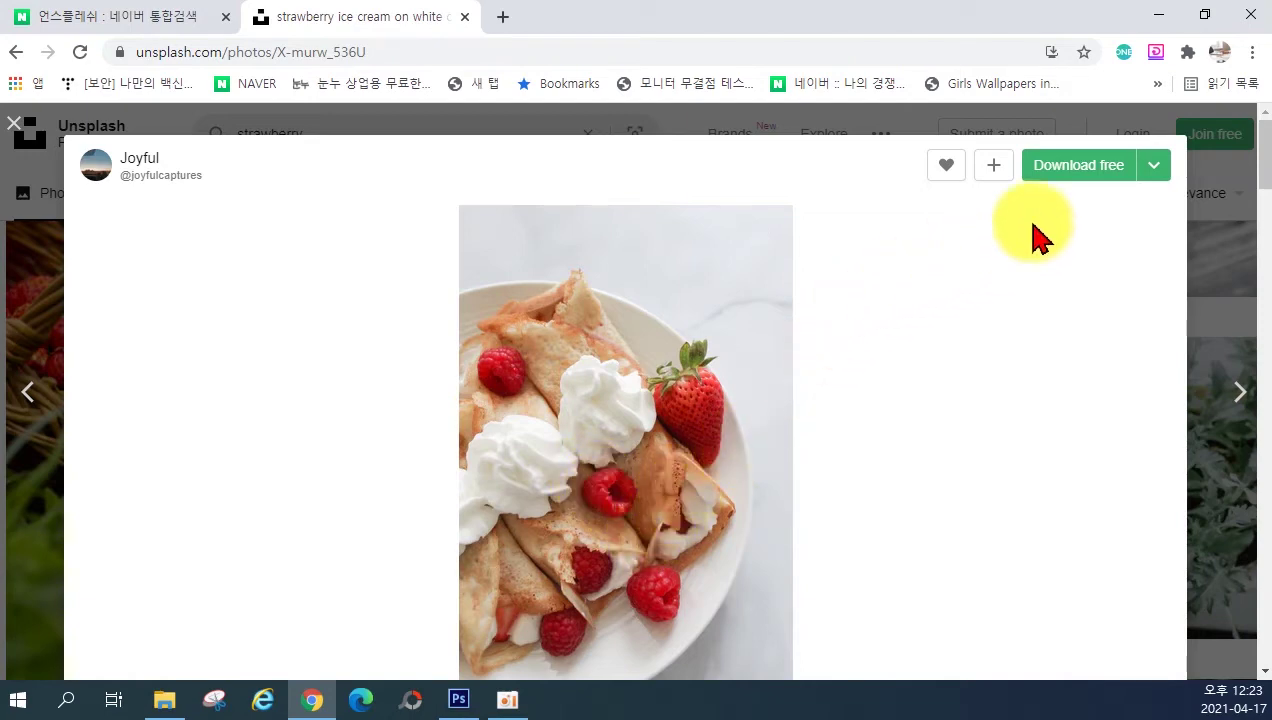
Step: Download the crepe photo in Medium size (1920 pixels wide) as a JPEG into the desktop's 이미지 folder
click(1166, 170)
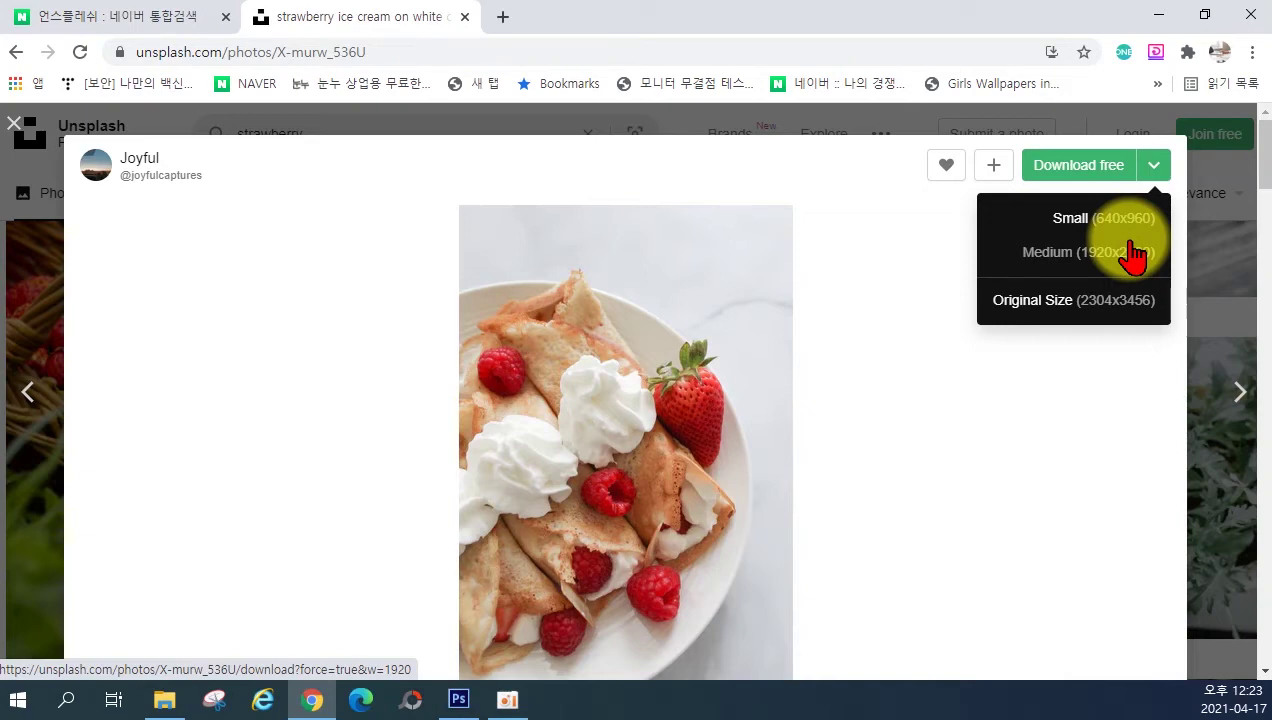
click(1035, 268)
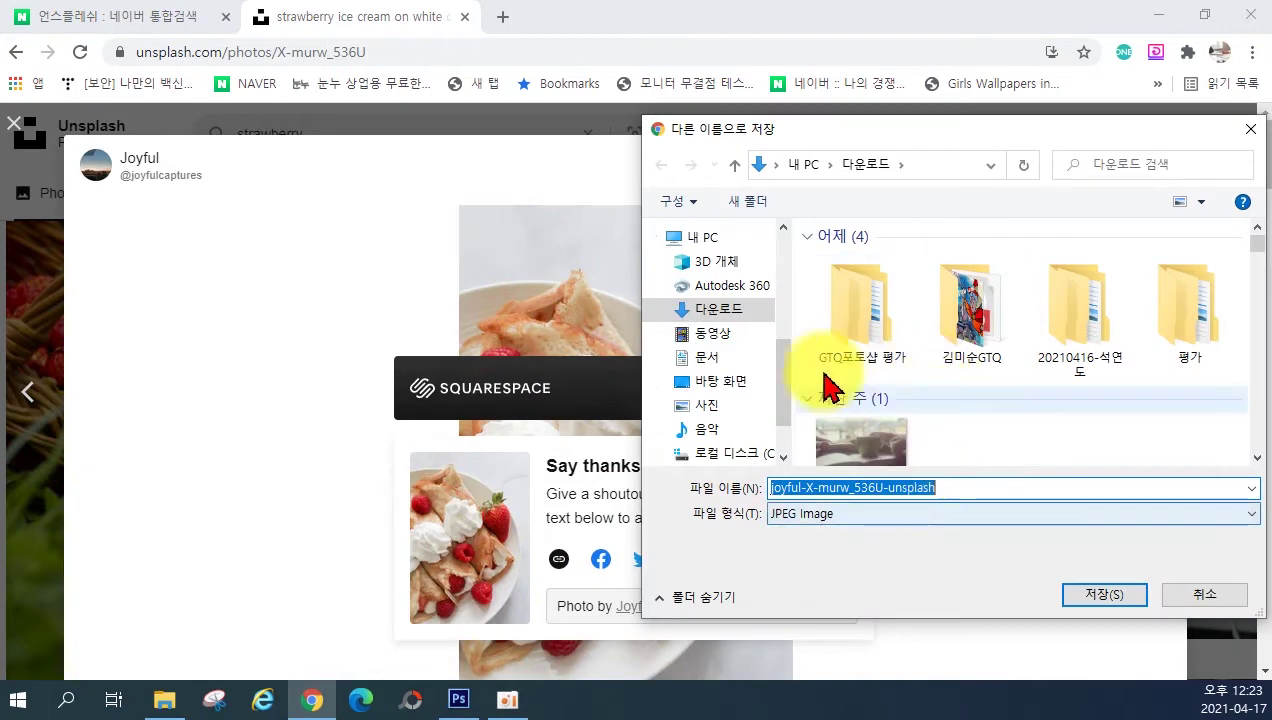
scroll(782, 270, up, 3)
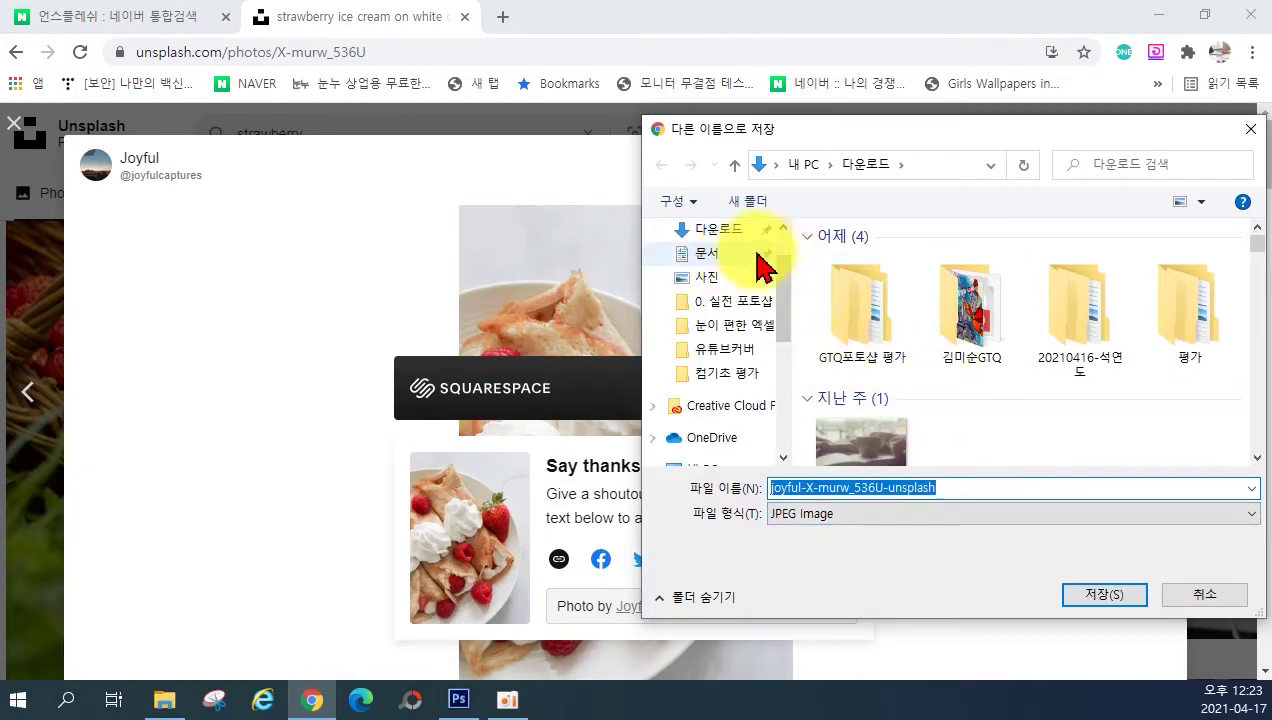
scroll(775, 262, up, 1)
click(703, 270)
drag(1245, 253, 1223, 362)
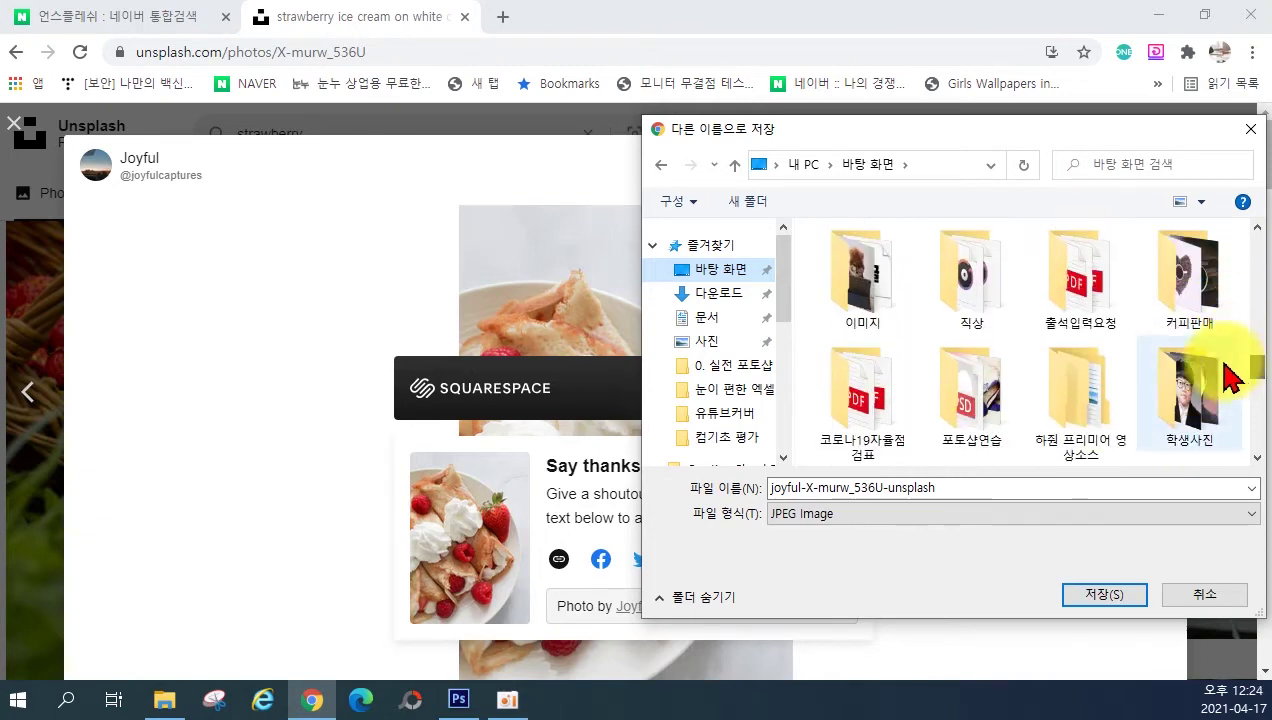
double_click(860, 302)
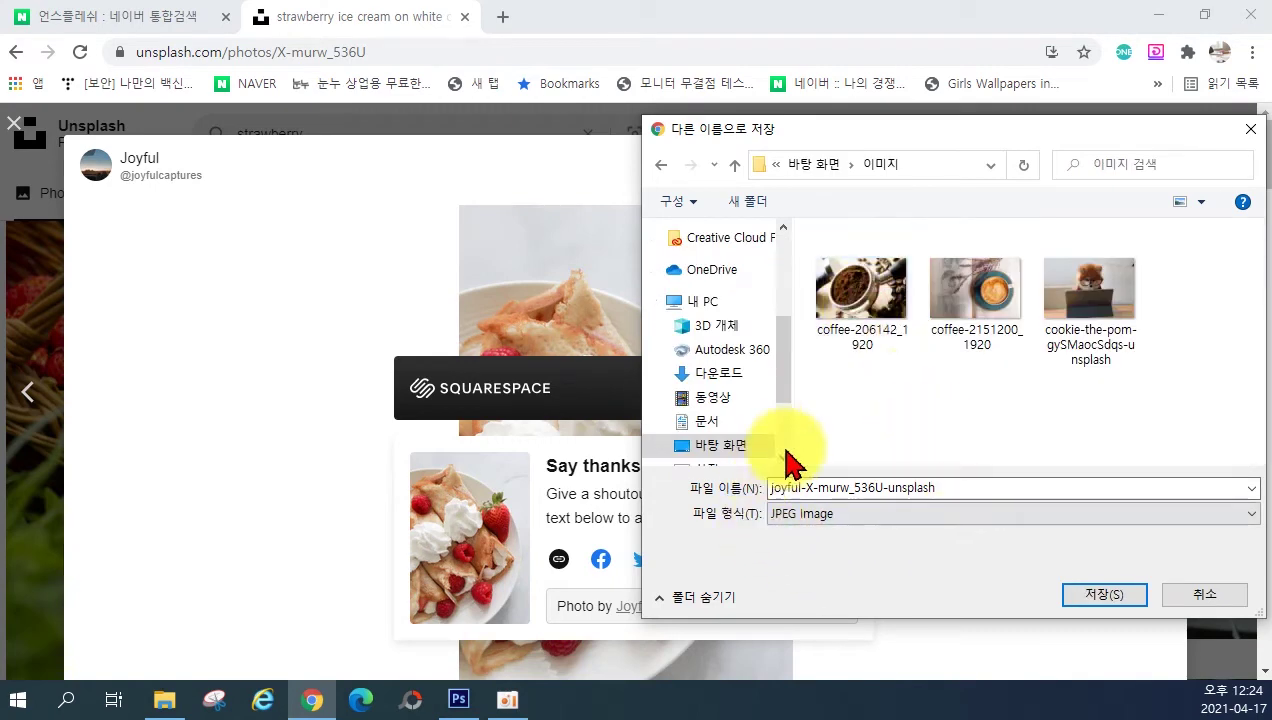
click(1092, 600)
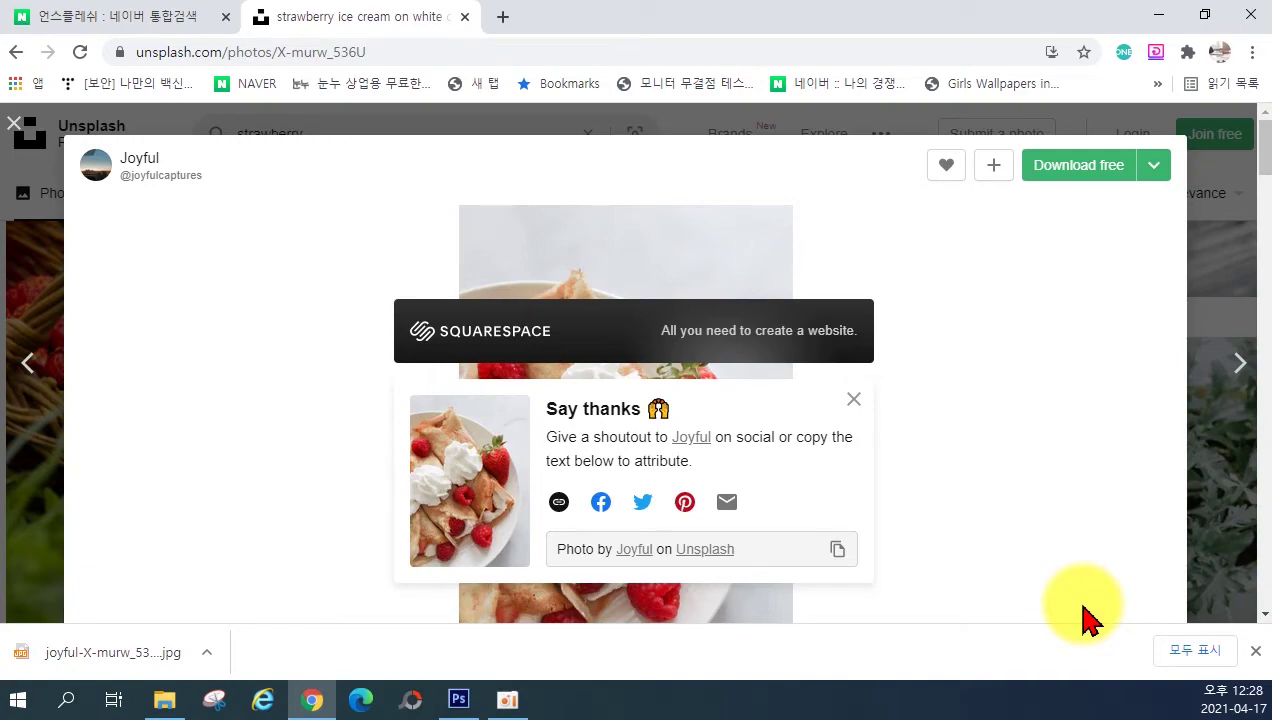
Step: Minimize the browser, close the "0. 실전 포토샵" folder window and switch to Photoshop
click(1158, 14)
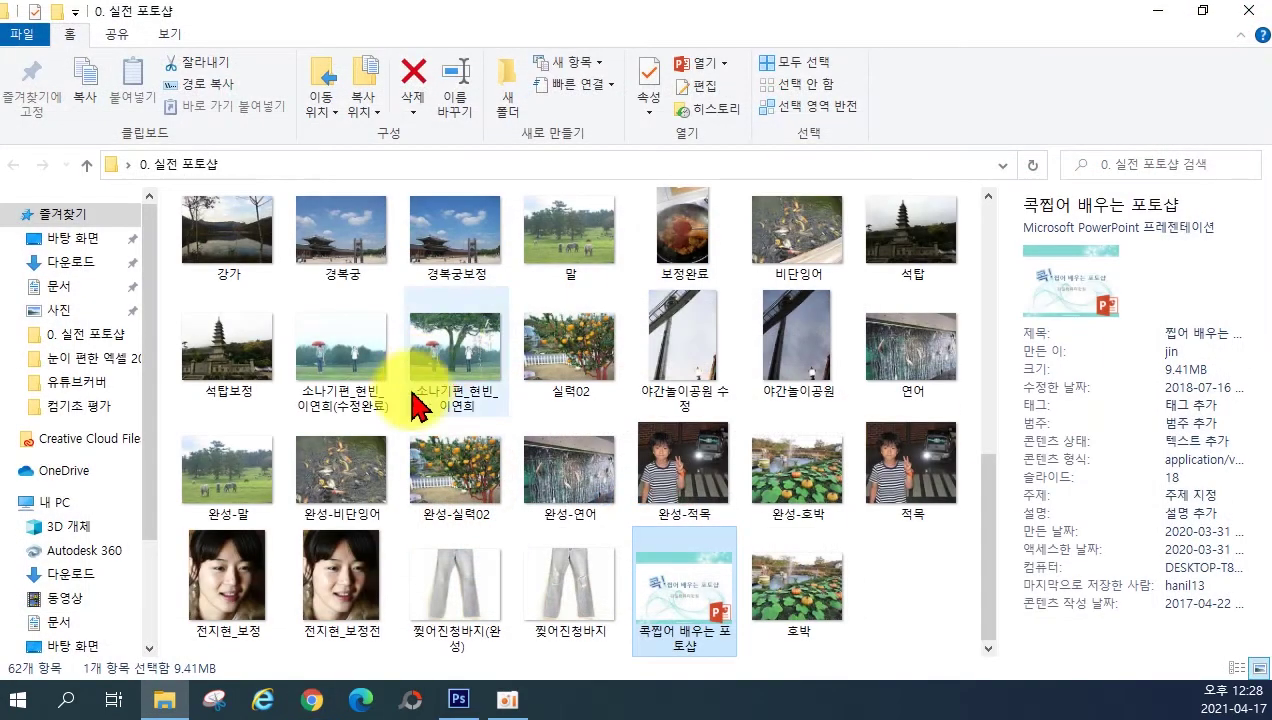
click(1249, 11)
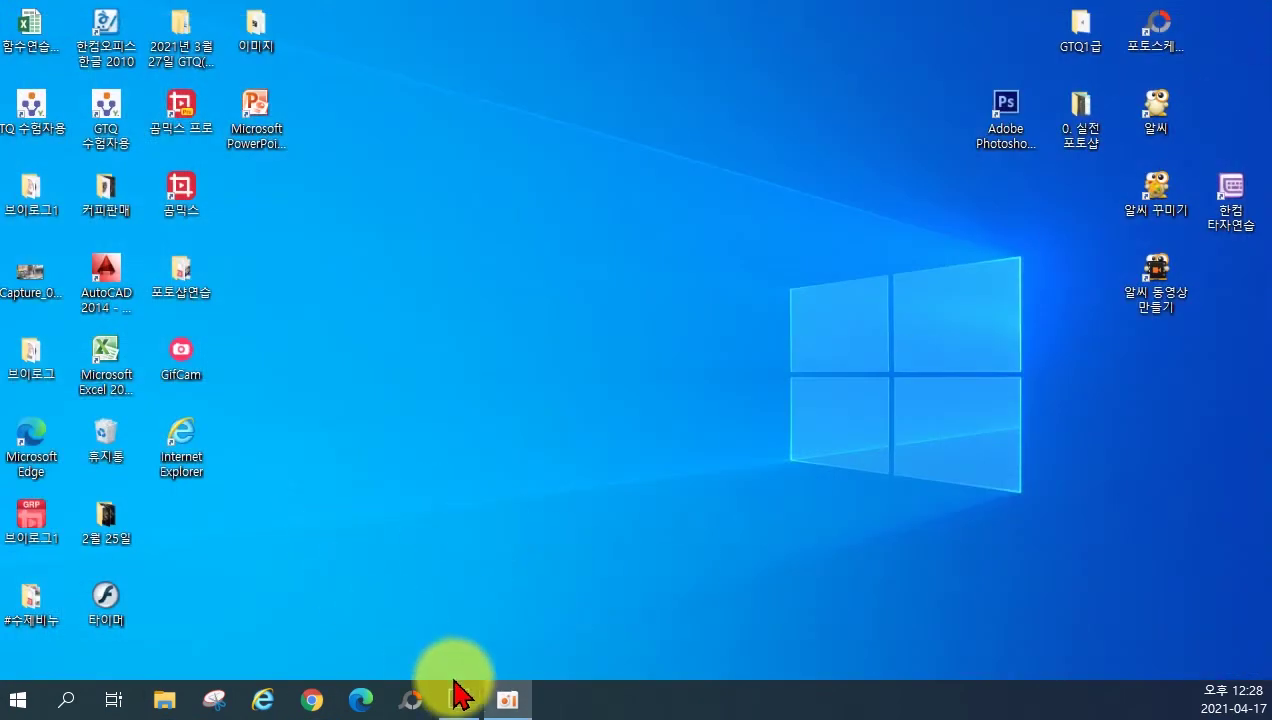
click(459, 698)
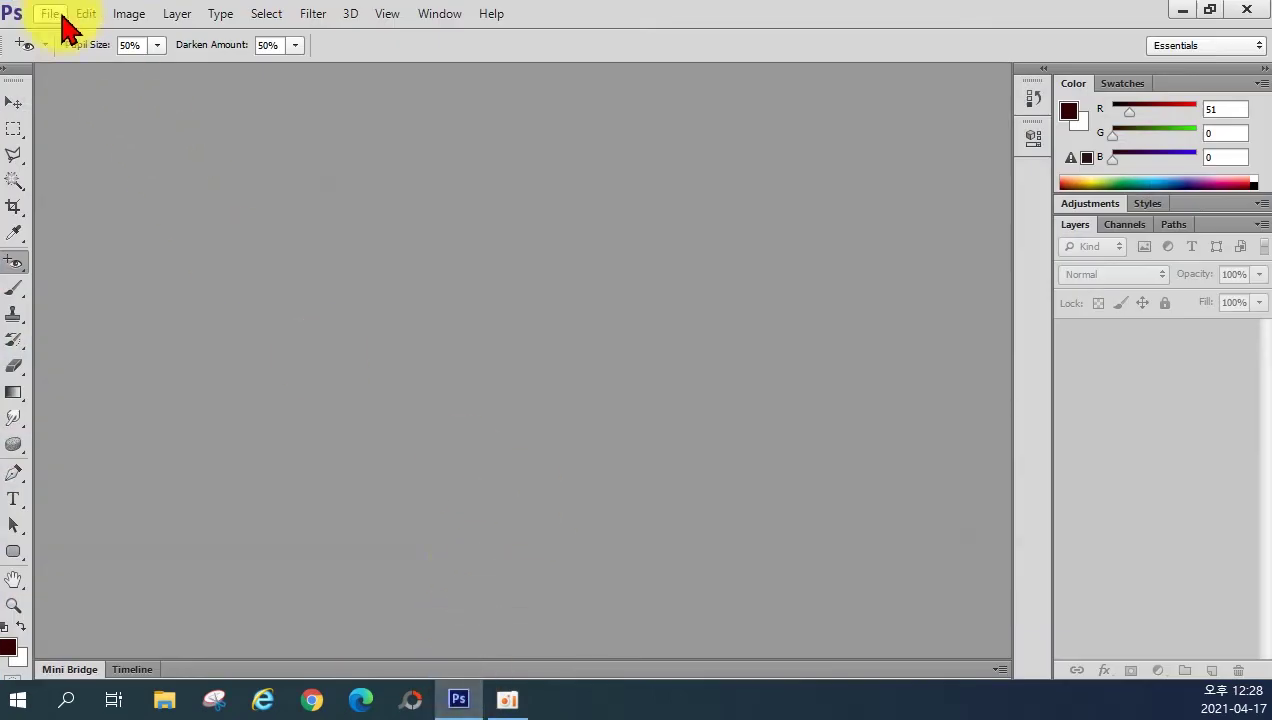
Step: Create a new document named 카드뉴스1, 600 pixels wide and 900 pixels high
click(52, 14)
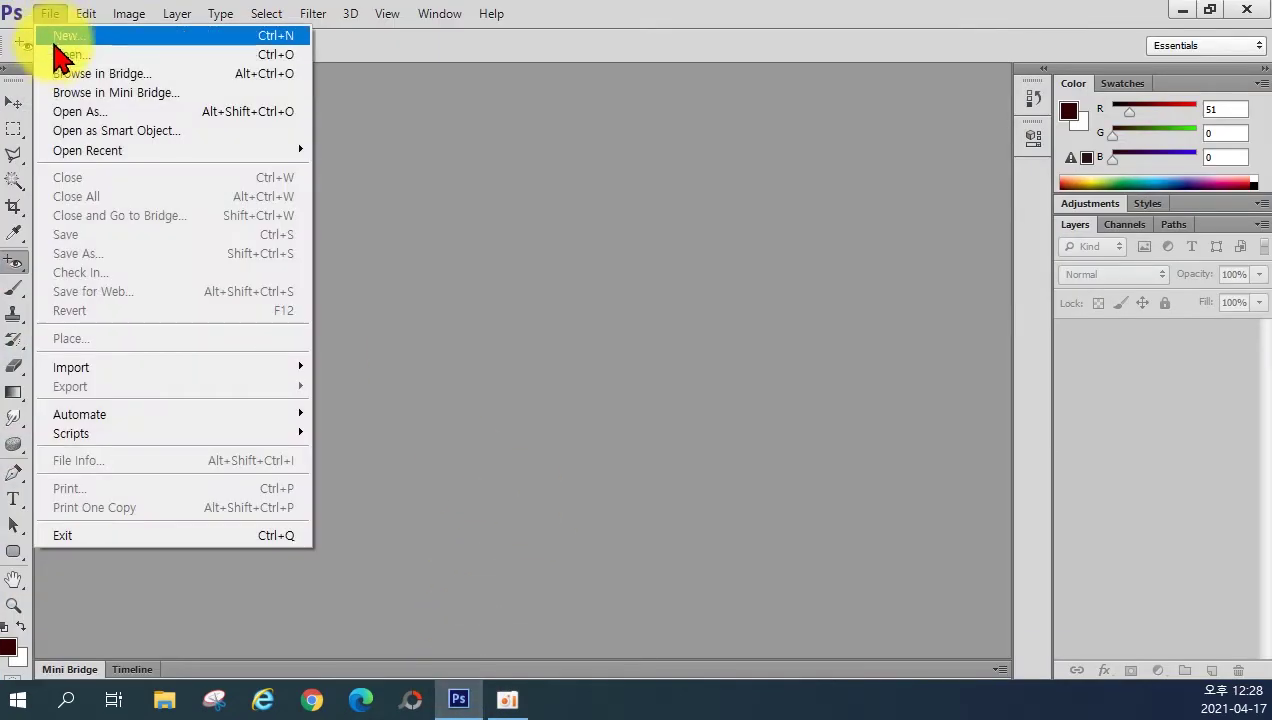
click(57, 40)
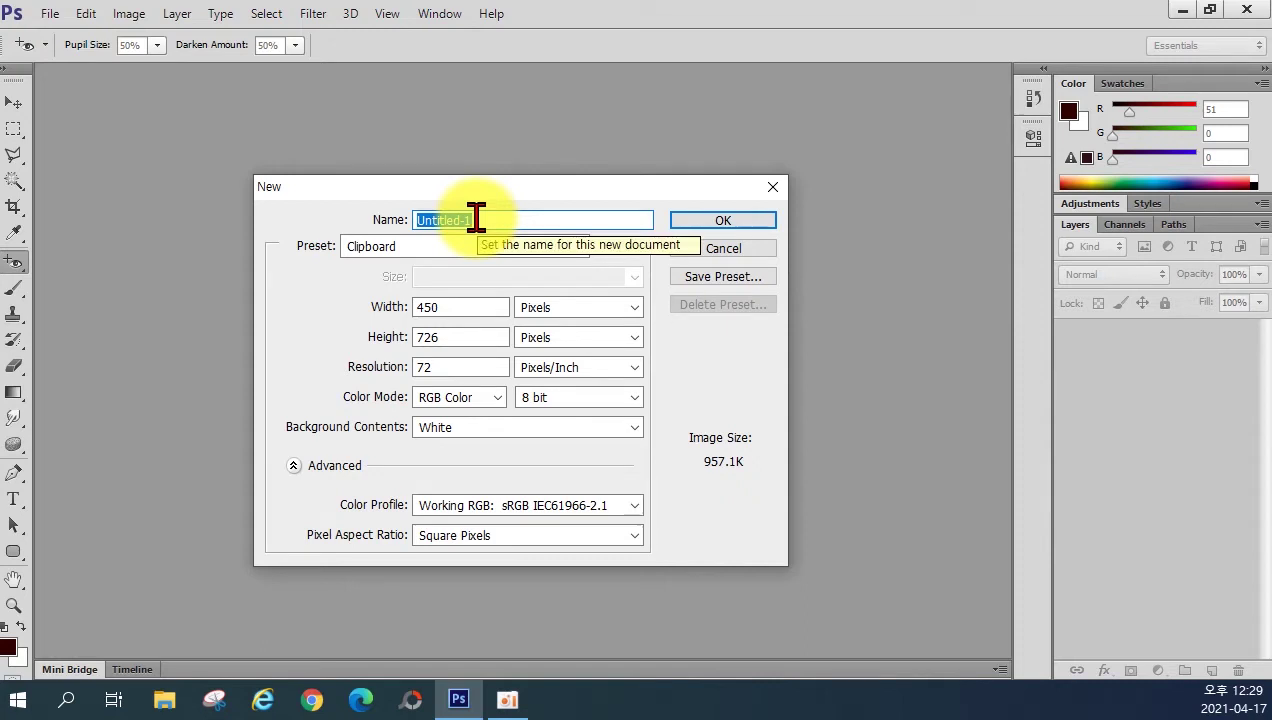
text(카ㅌ)
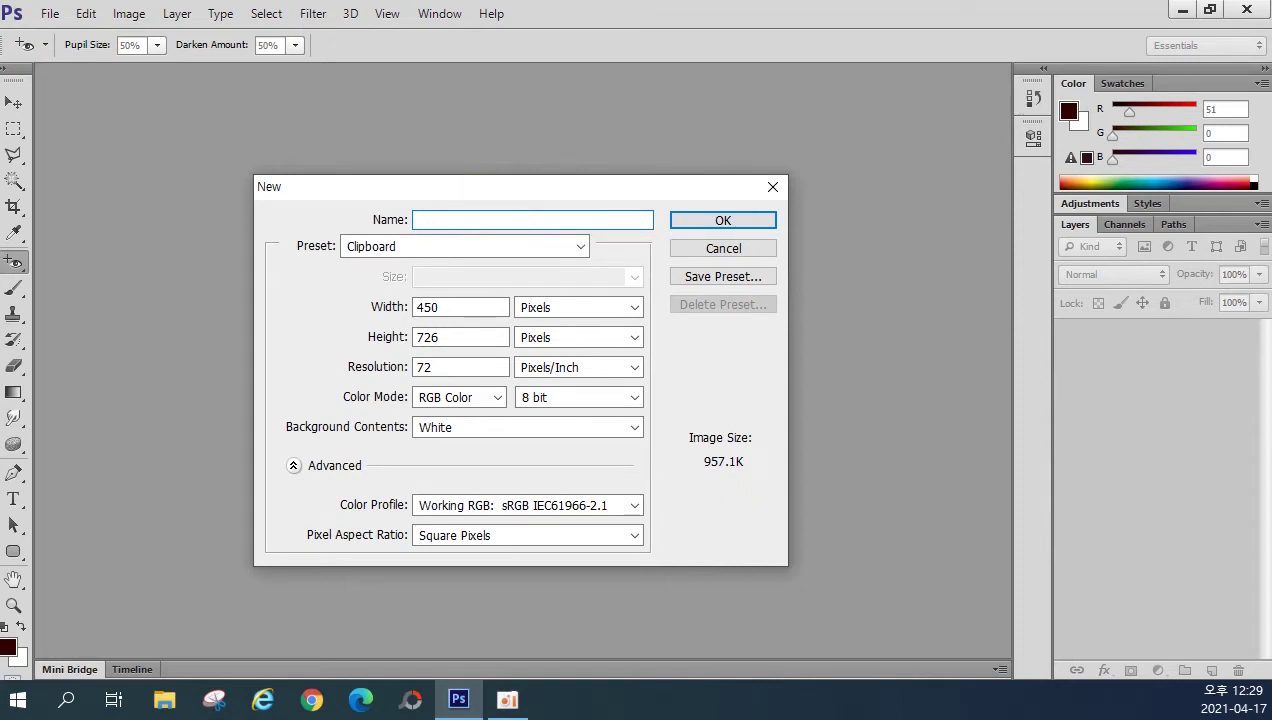
text(뉴스1)
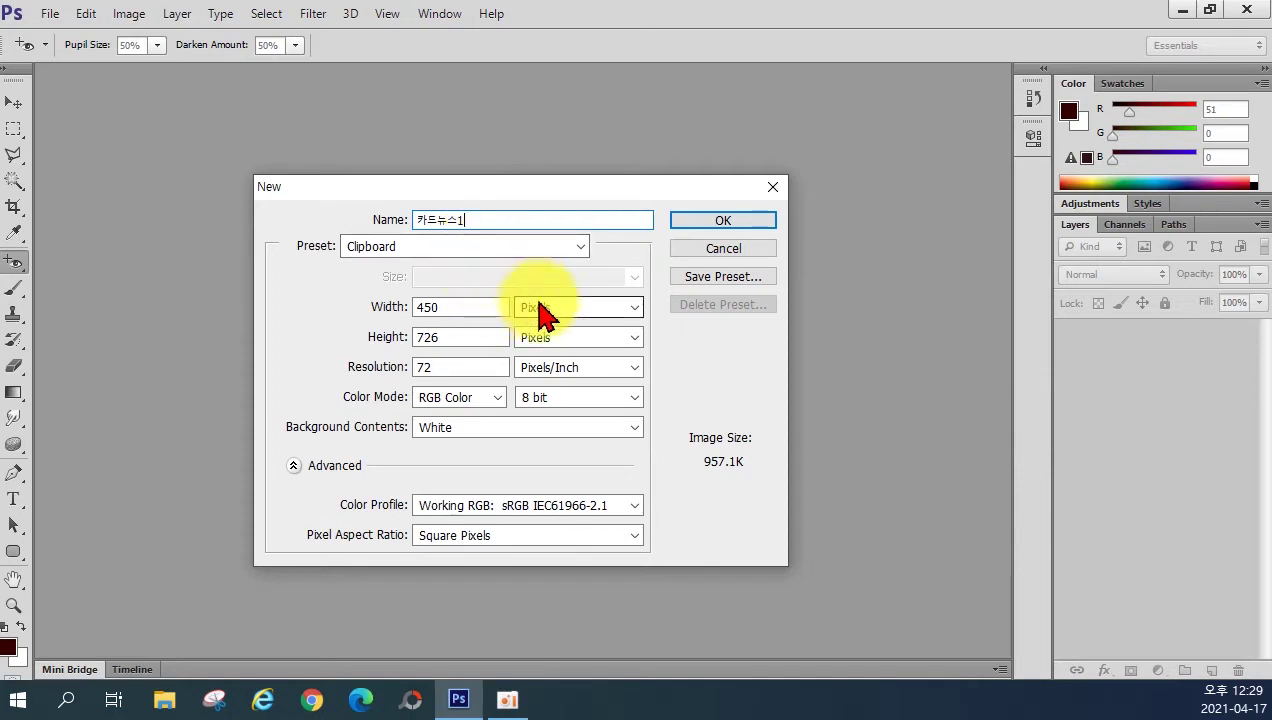
double_click(457, 302)
text(600)
drag(455, 338, 397, 337)
text(900)
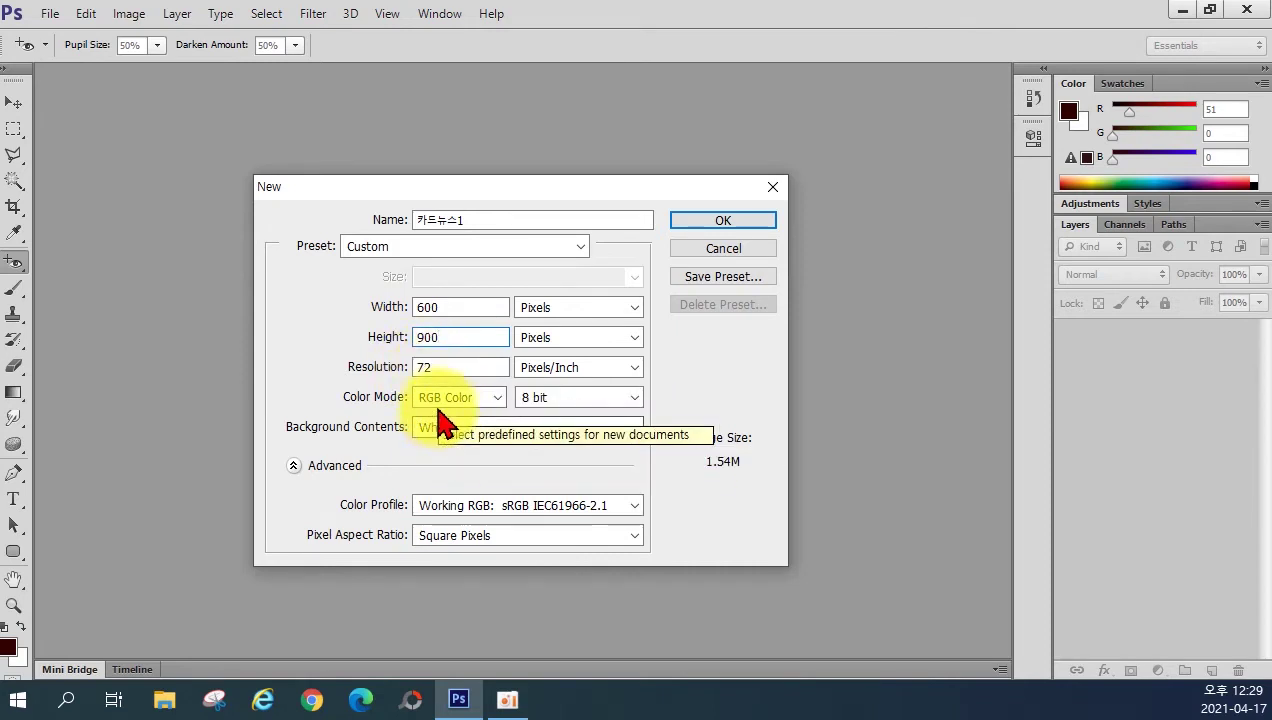
click(717, 226)
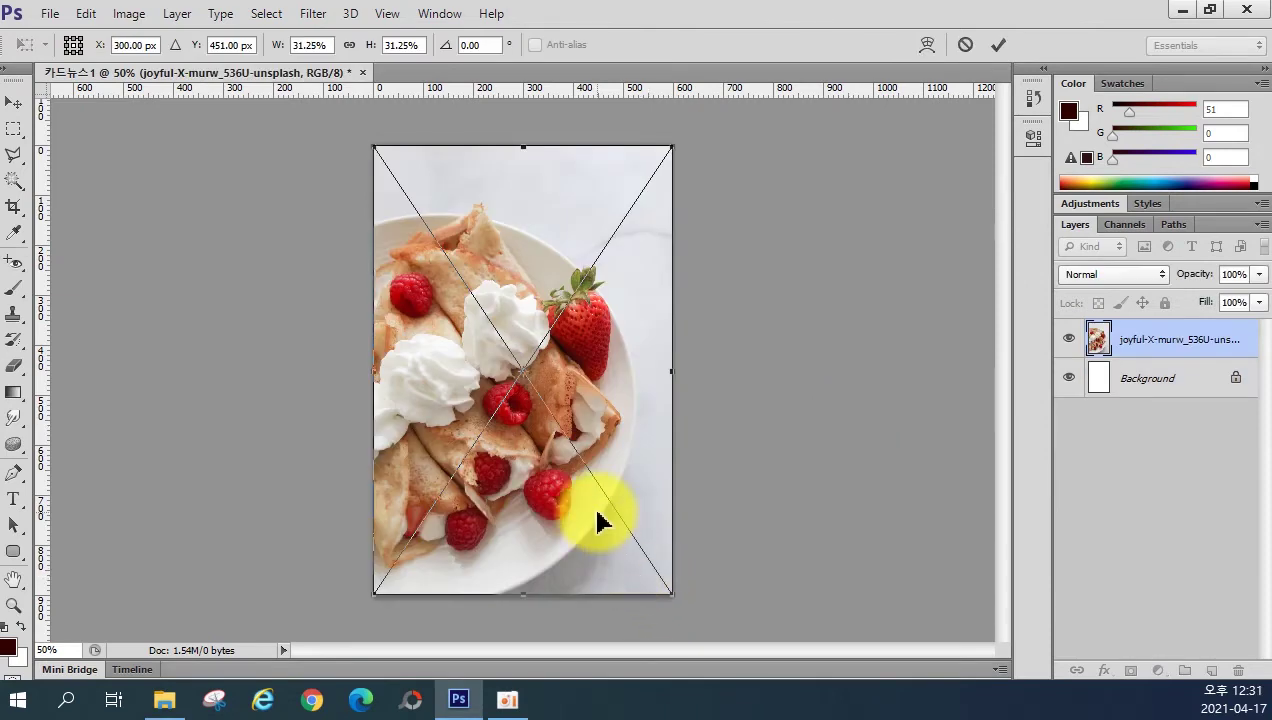
Step: Cancel the current placement, place the crepe photo from the 이미지 folder into the document again and commit it filling the canvas
key(Escape)
click(164, 700)
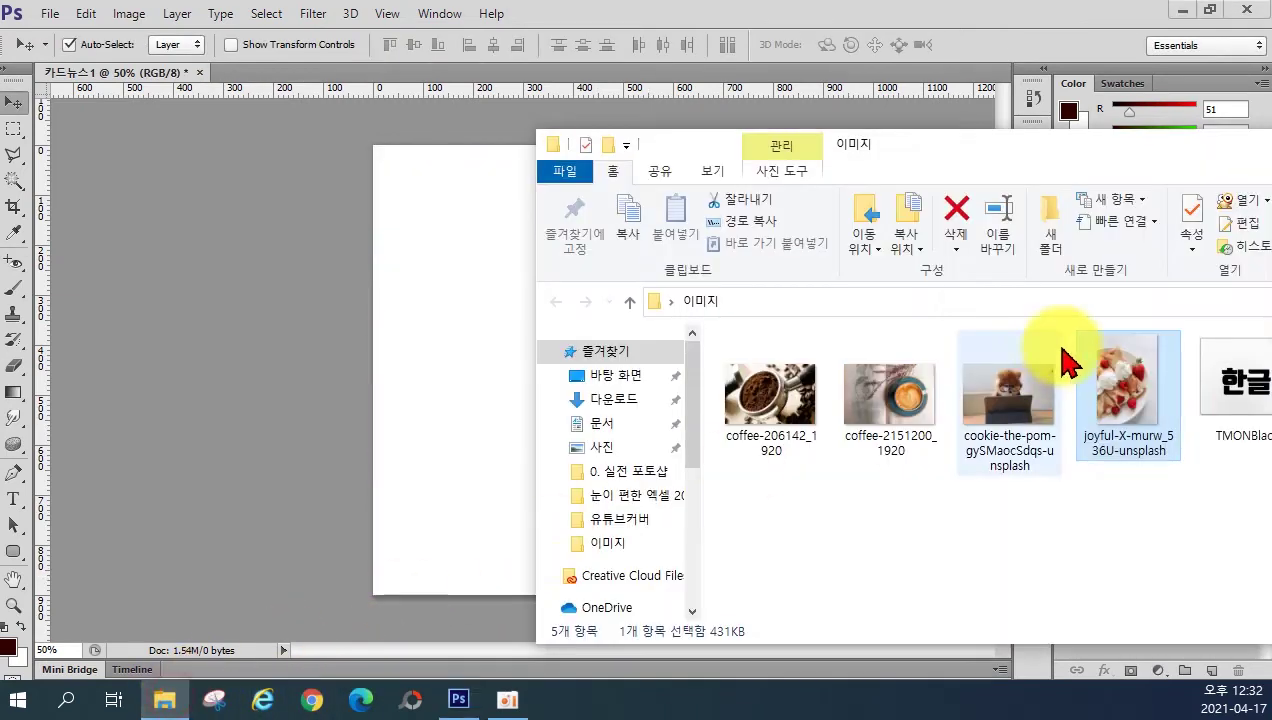
drag(1110, 390, 474, 375)
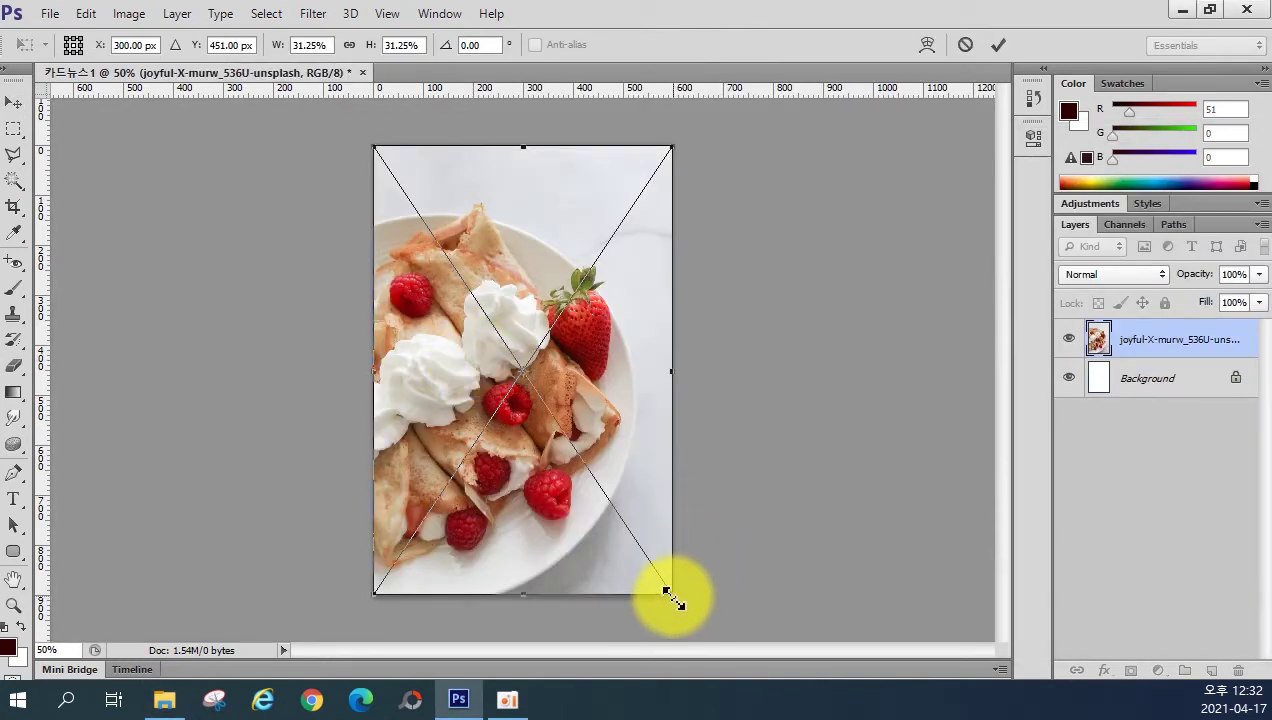
mouse_move(666, 591)
mouse_down()
mouse_move(688, 604)
mouse_move(669, 590)
mouse_up()
mouse_move(667, 588)
mouse_down()
mouse_move(679, 604)
mouse_move(660, 595)
mouse_up()
key(Return)
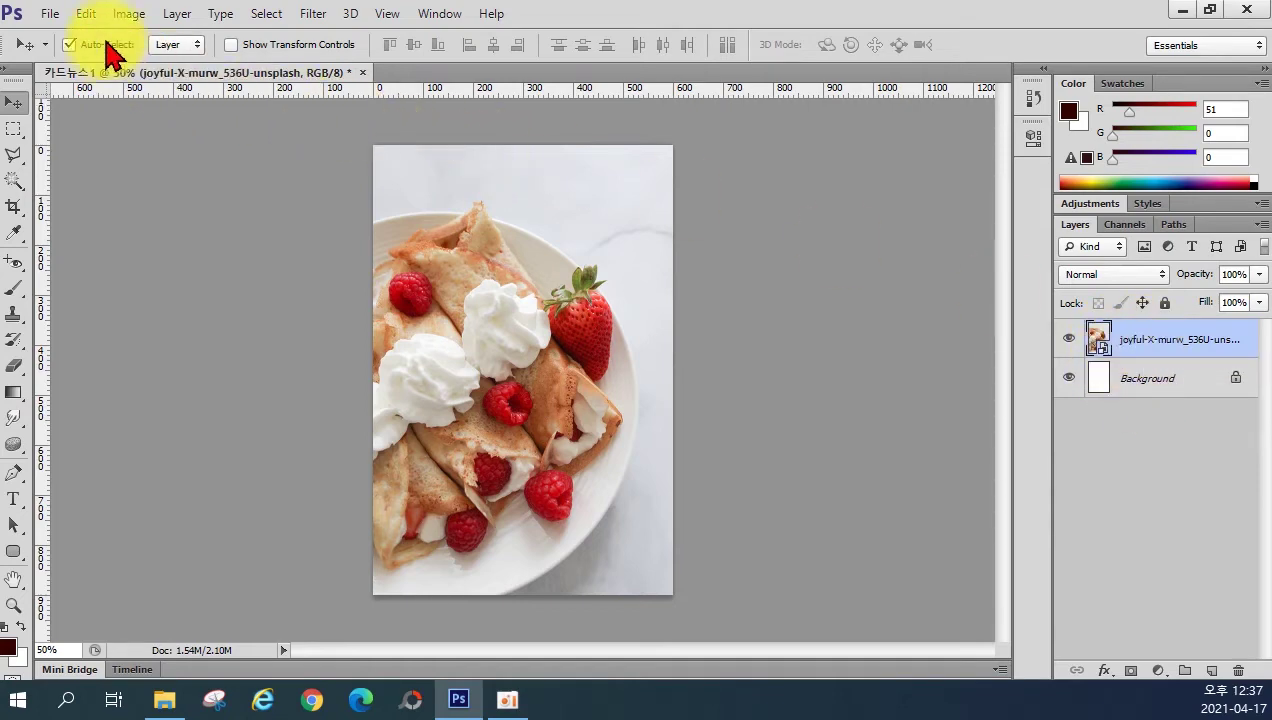
Step: Check which image adjustments are available for the crepe photo's smart object layer
click(125, 14)
mouse_move(157, 68)
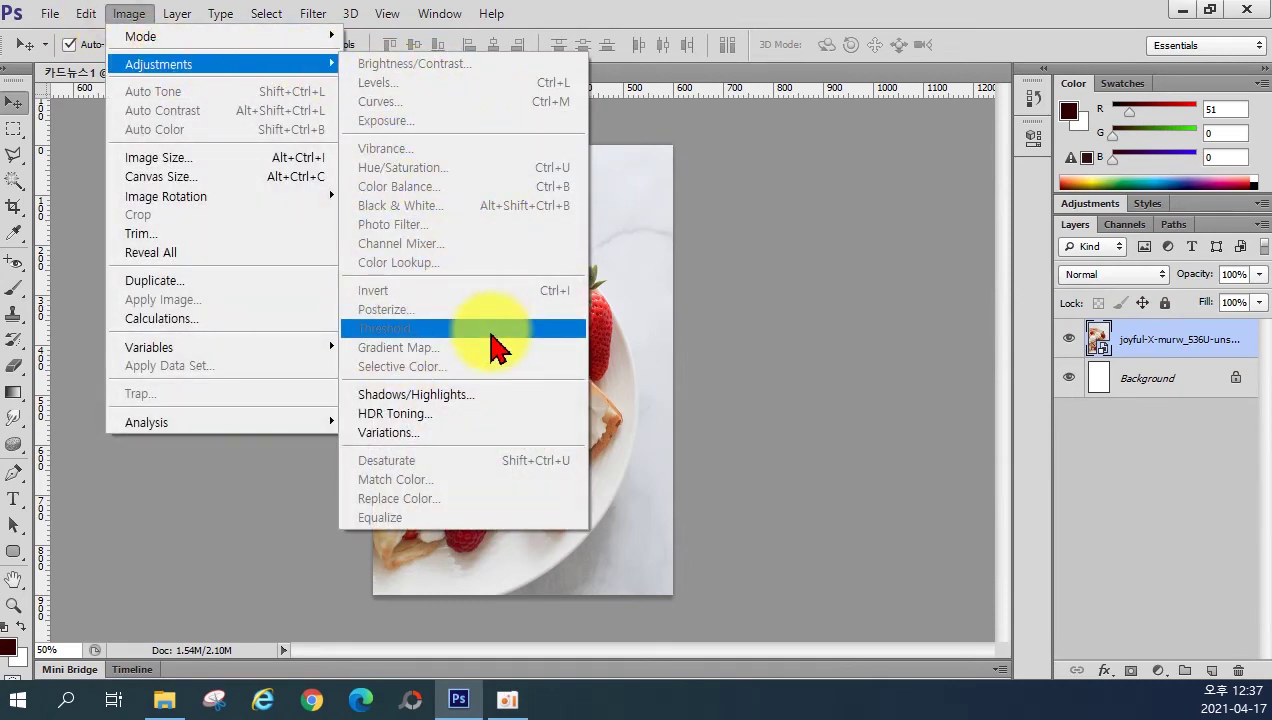
click(1178, 508)
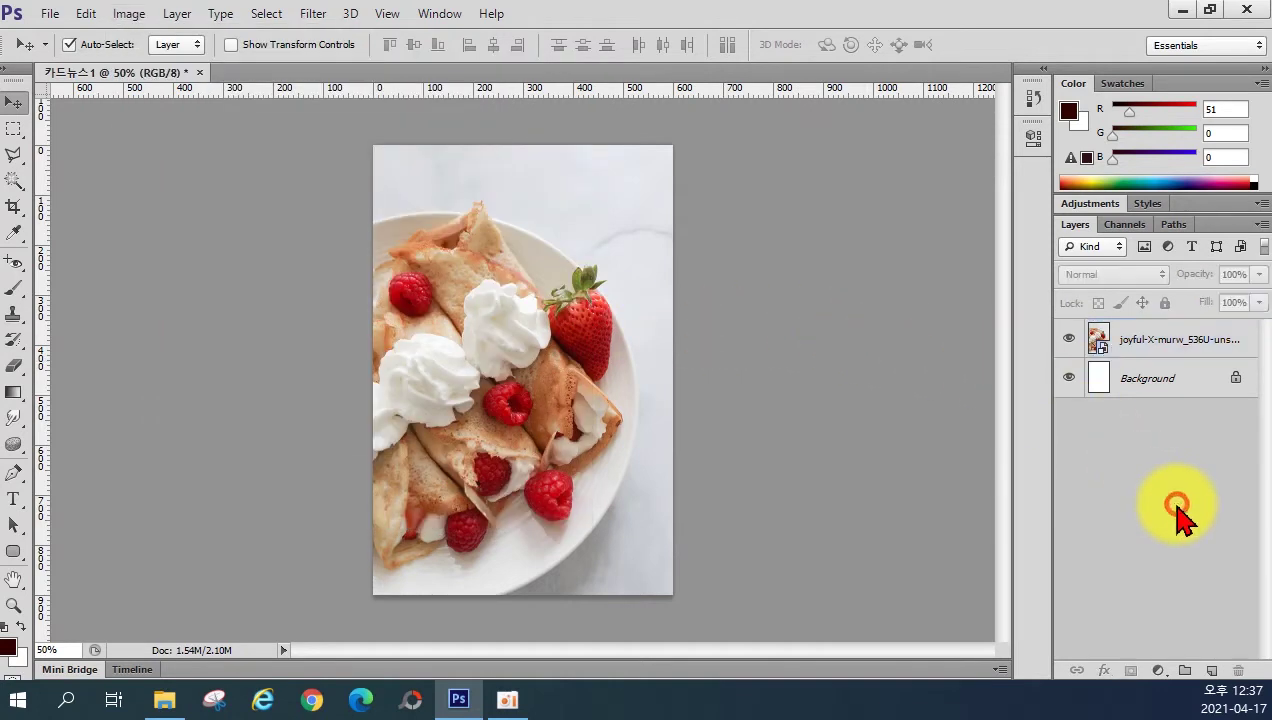
Step: Try rasterizing the crepe photo layer to check its available image adjustments, and undo the conversion
click(1165, 352)
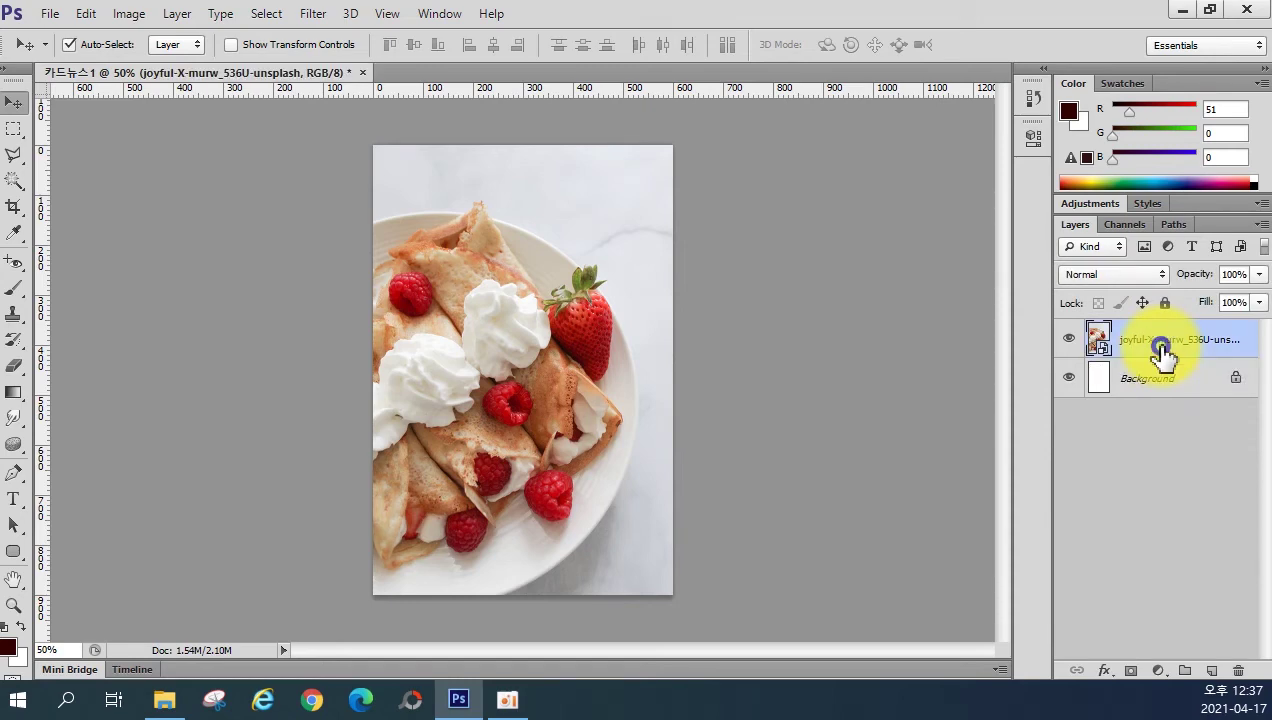
right_click(1164, 352)
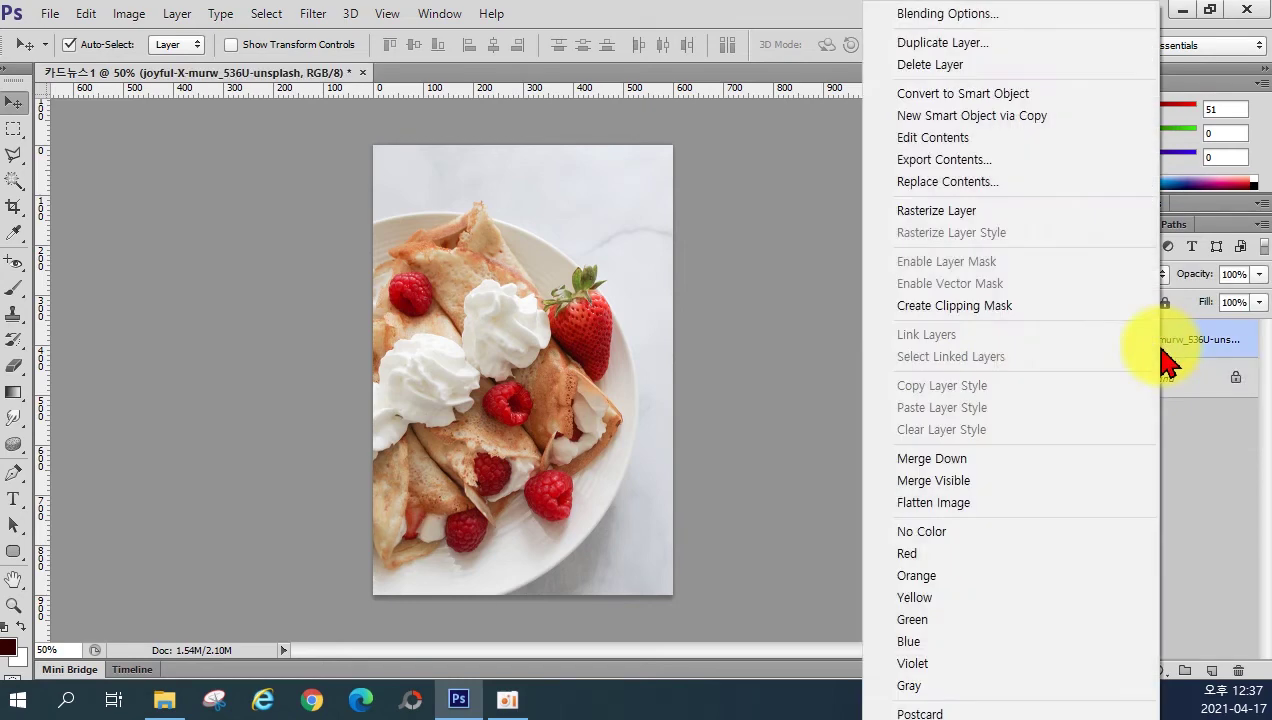
click(1007, 219)
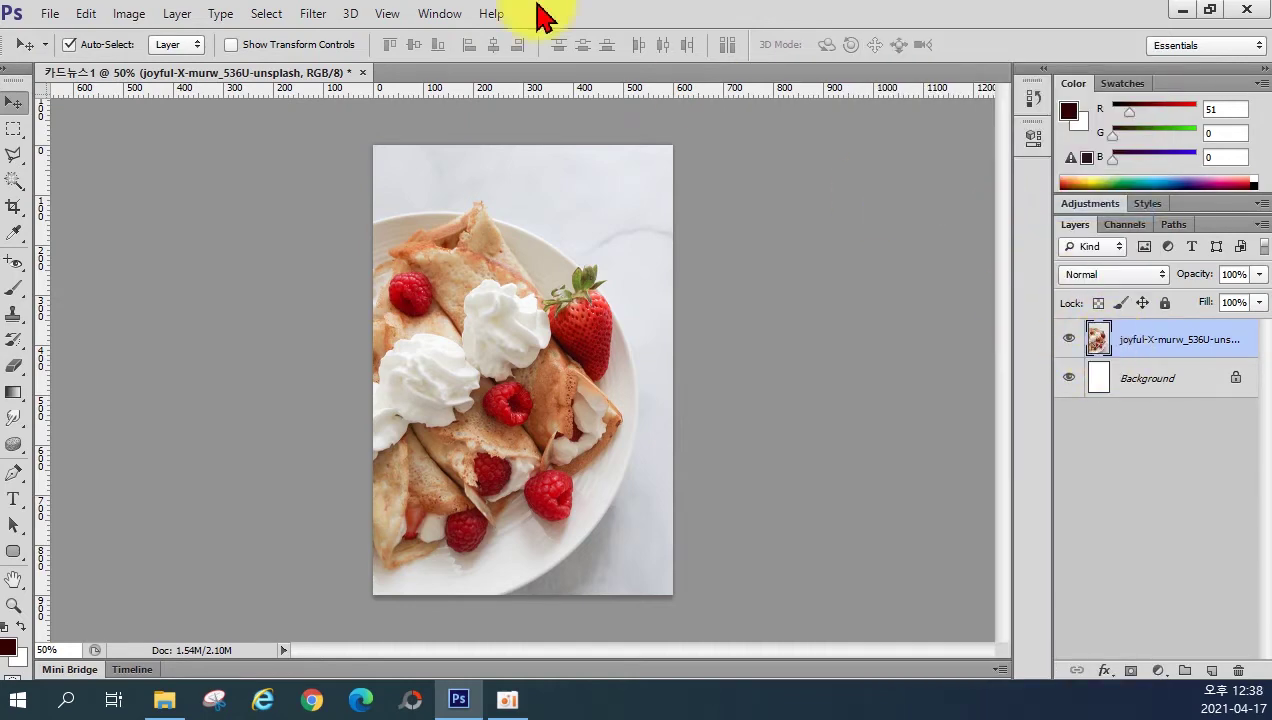
click(130, 14)
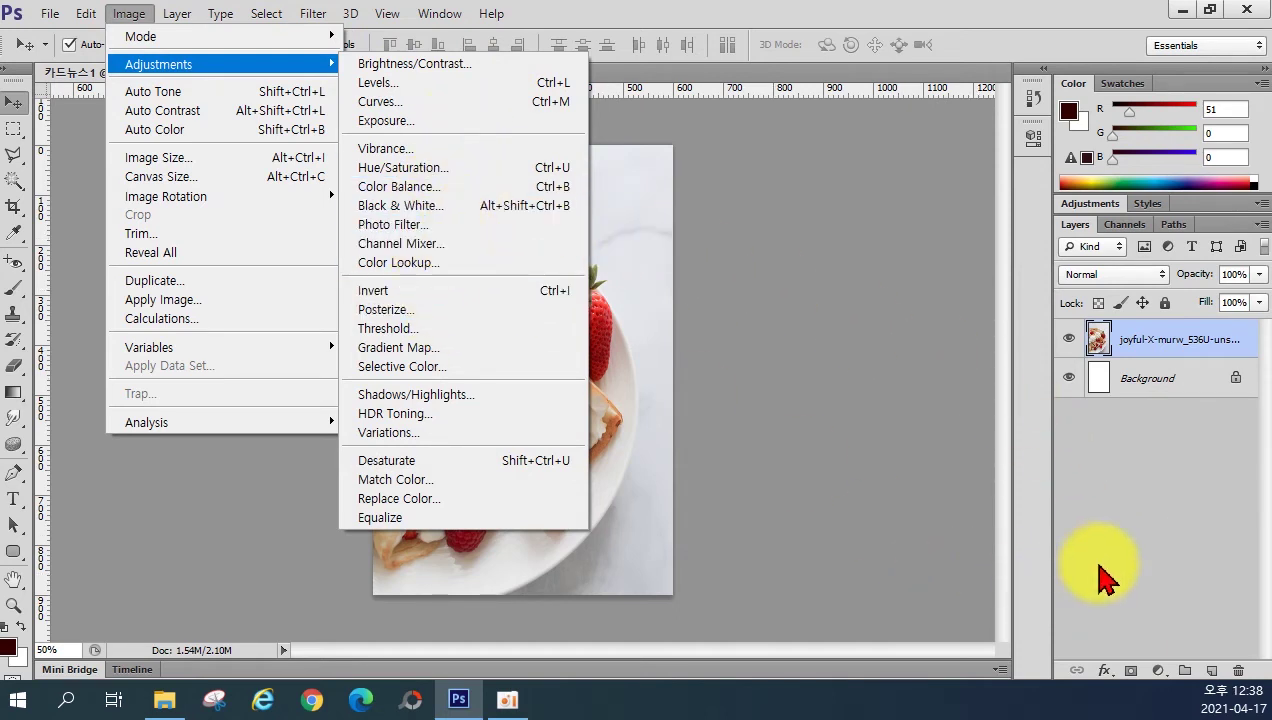
click(1099, 577)
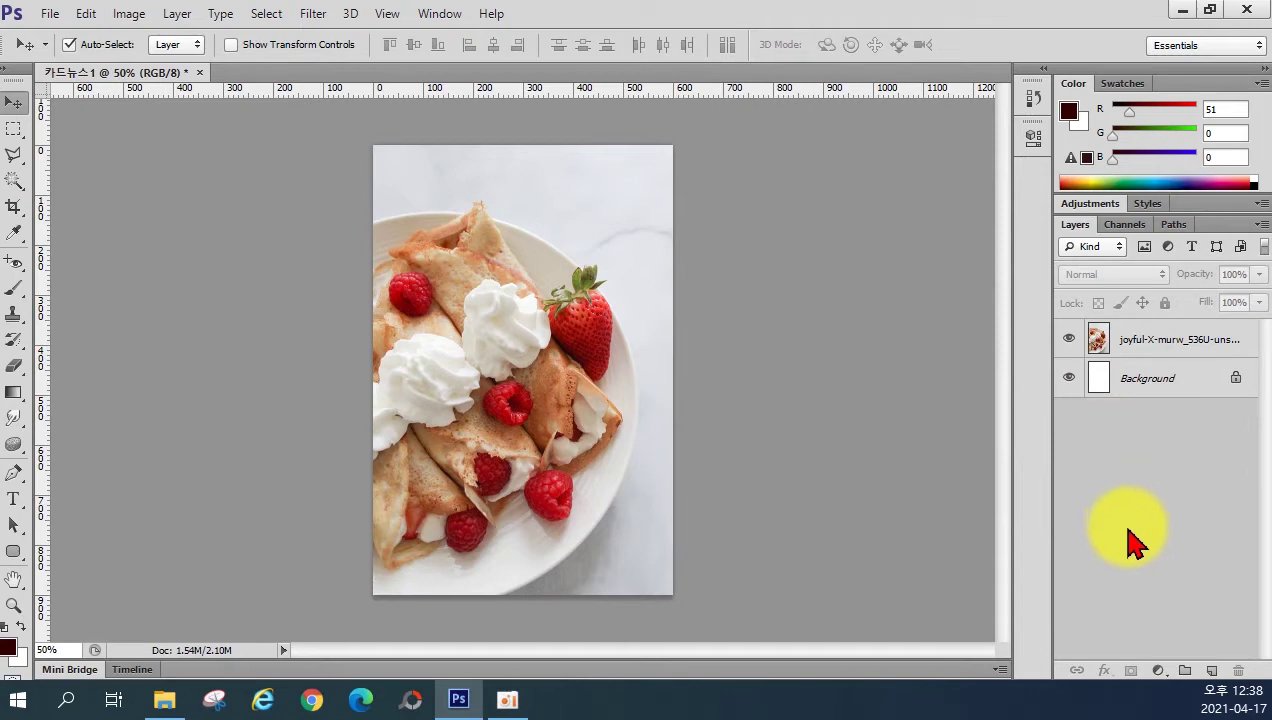
key(alt+period)
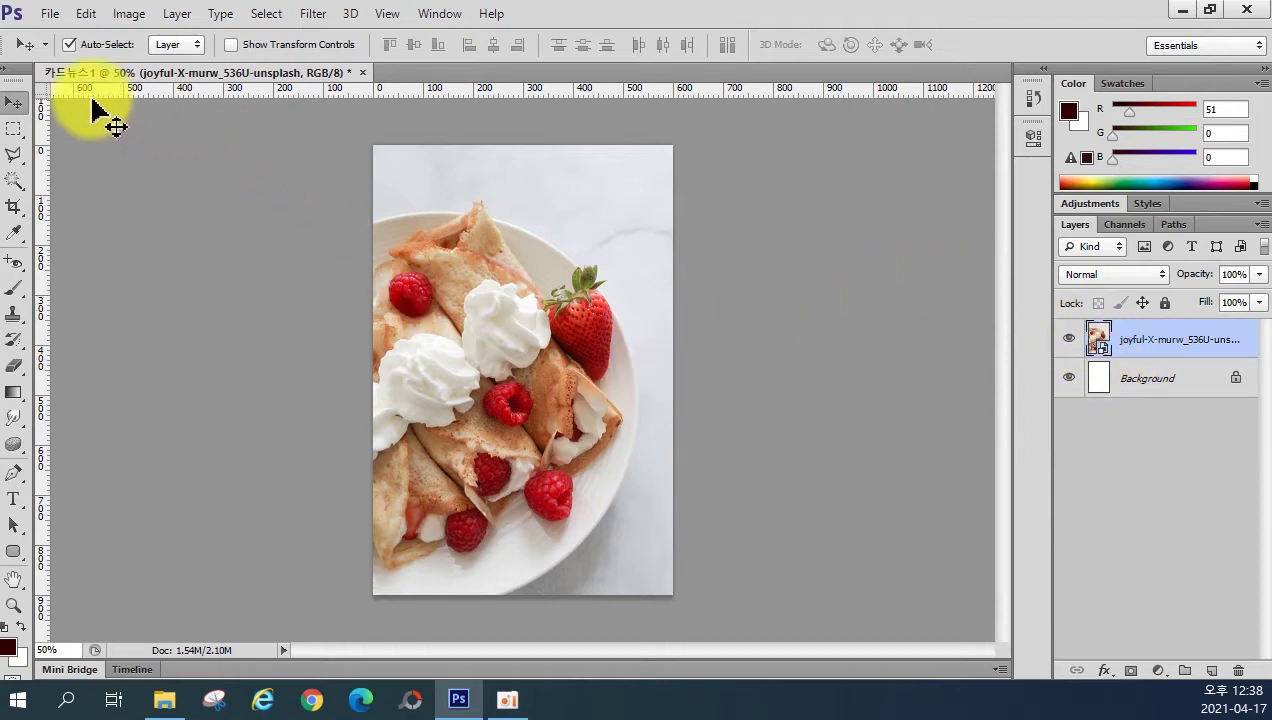
Step: Rename the crepe photo layer to 디저트
mouse_move(614, 438)
mouse_down()
mouse_move(592, 424)
mouse_move(606, 424)
mouse_up()
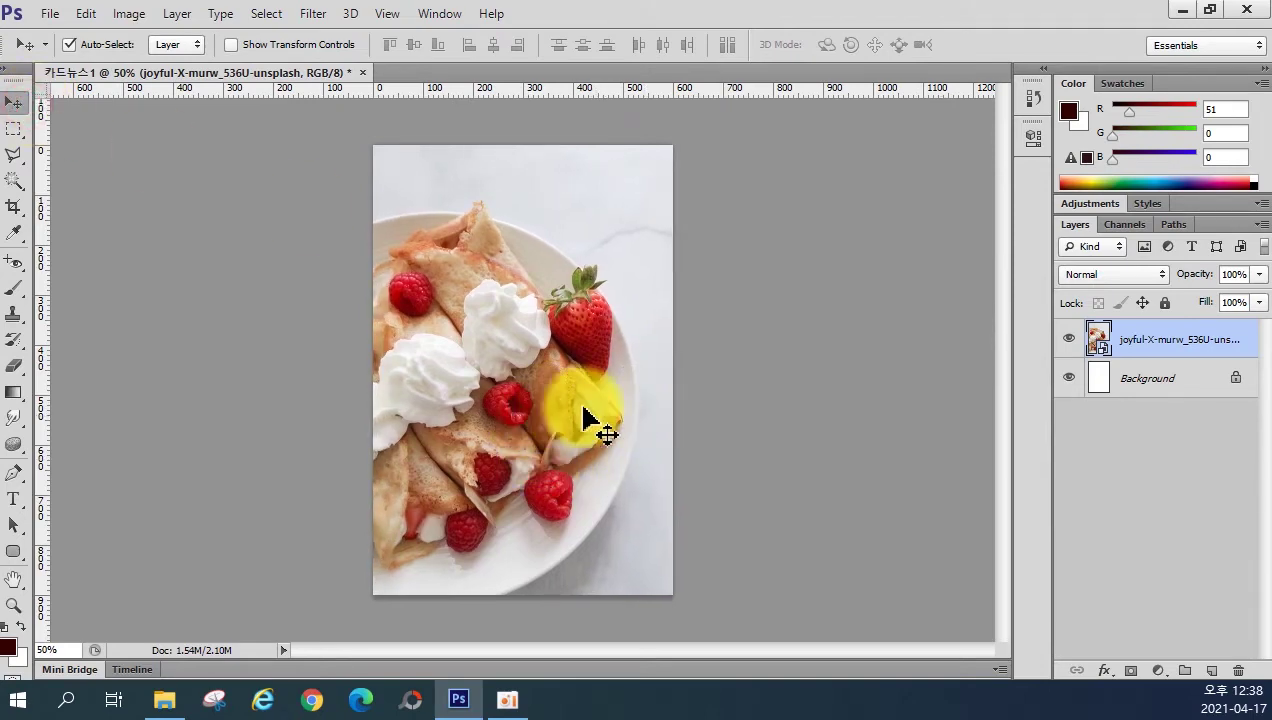
double_click(1158, 340)
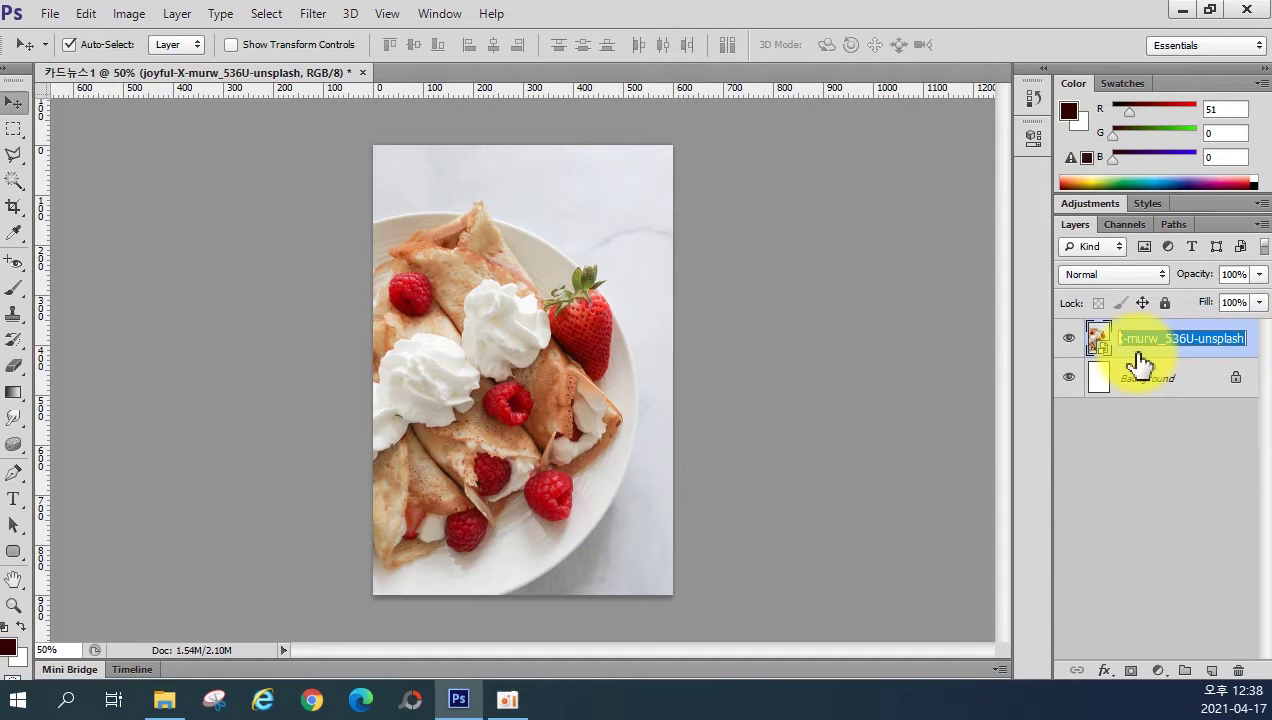
text(디저트)
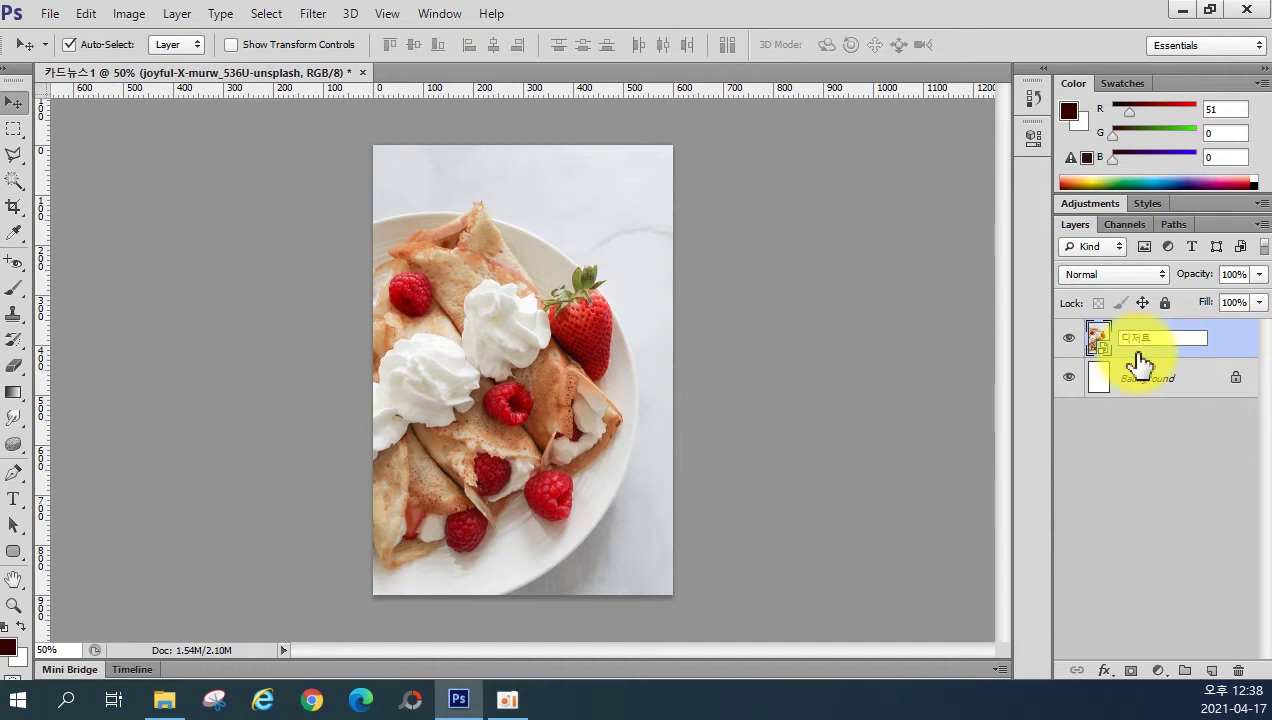
key(Return)
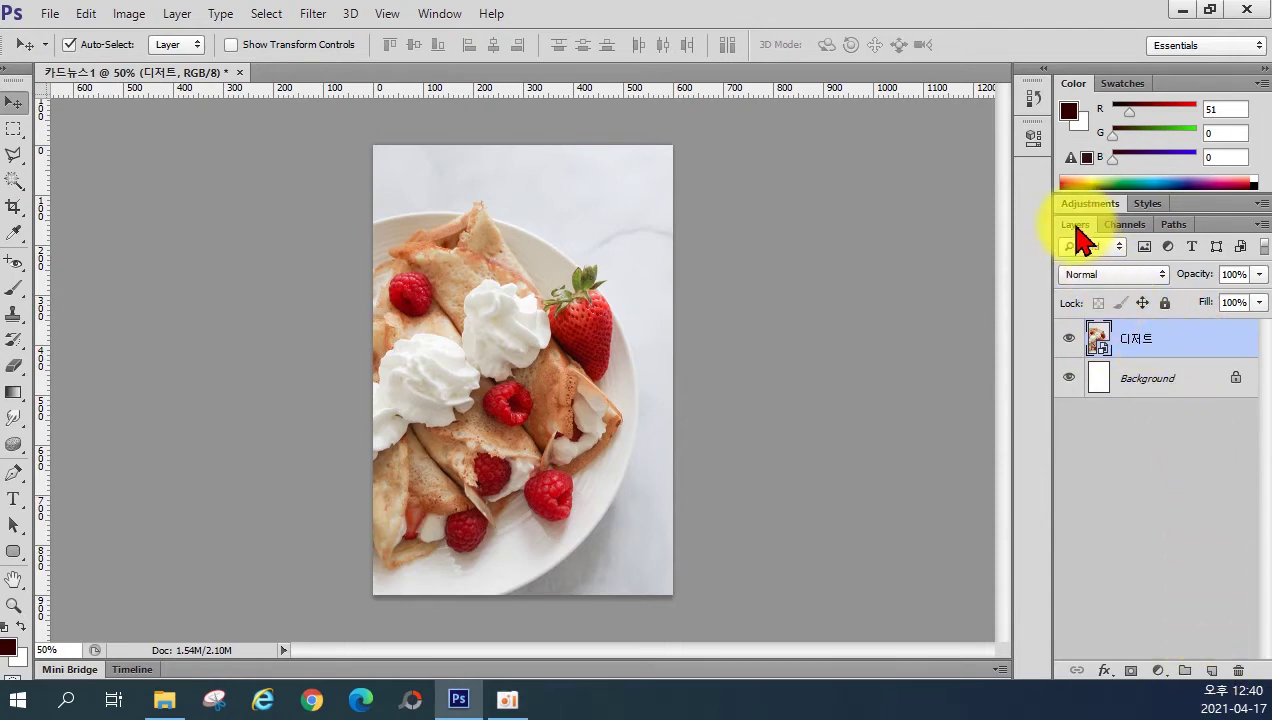
Step: Add a new empty layer above 디저트 and pick black (000000) in the foreground color picker
click(1211, 671)
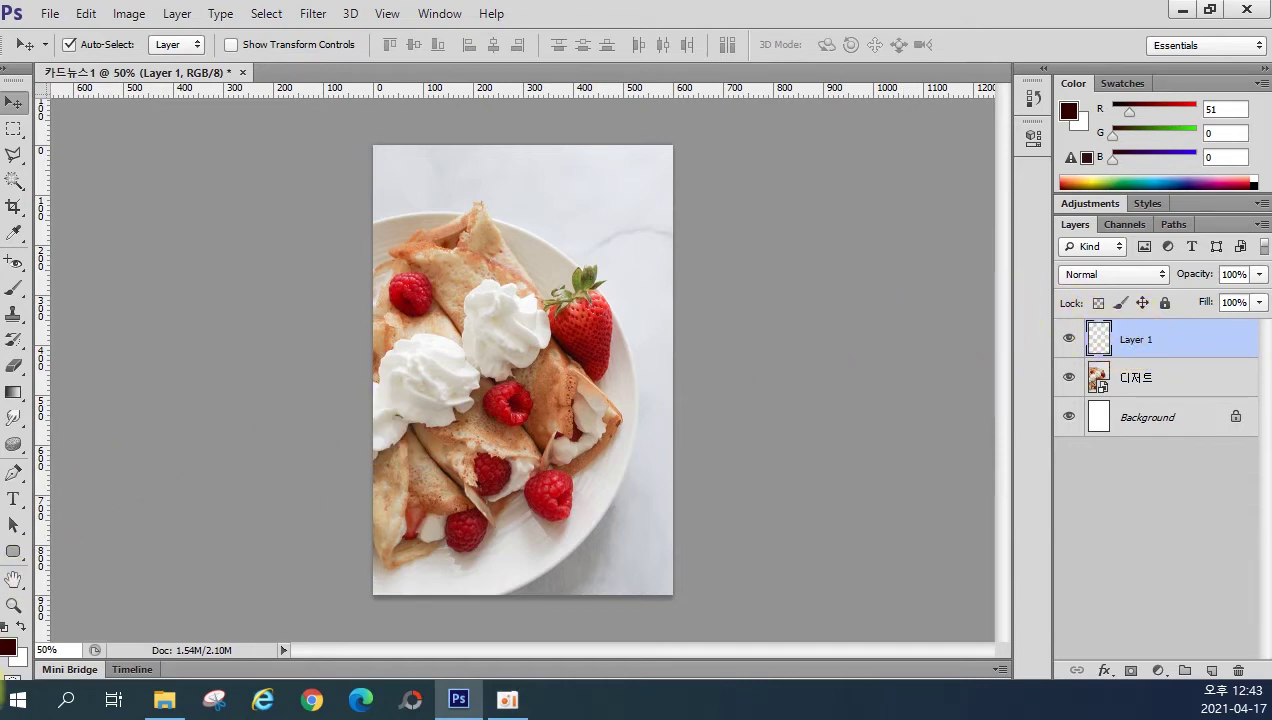
click(7, 648)
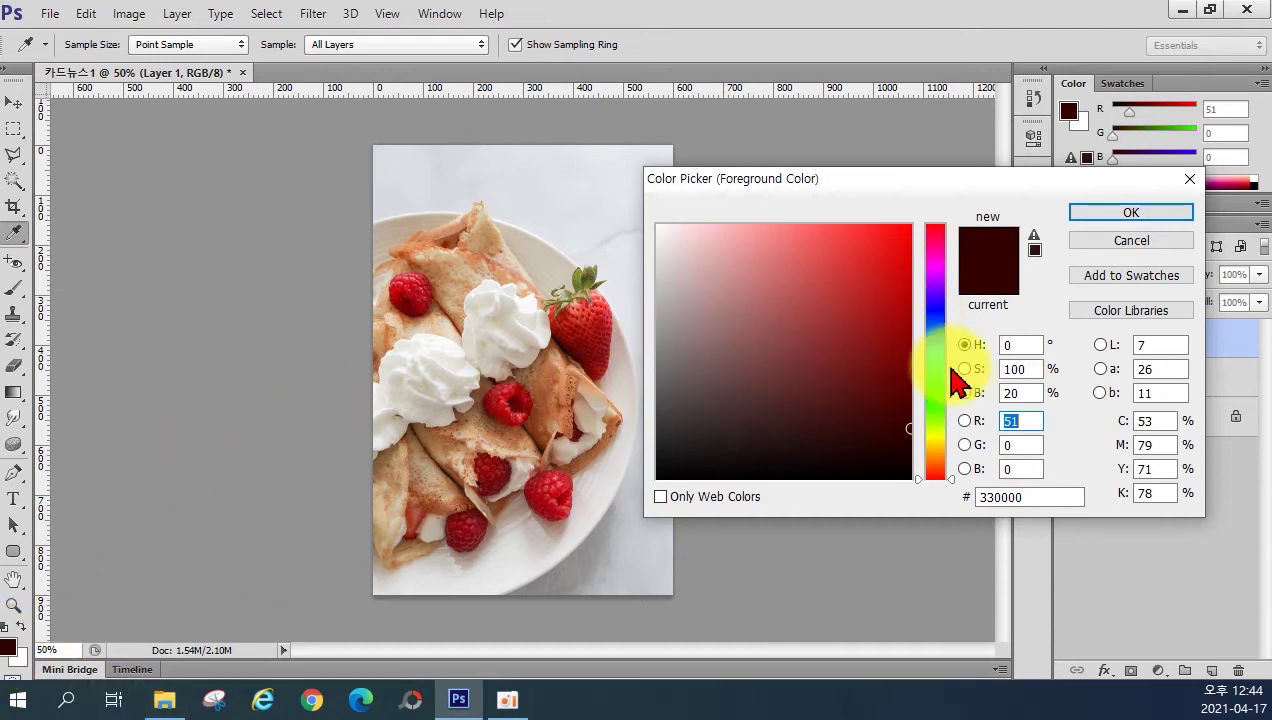
drag(936, 232, 946, 223)
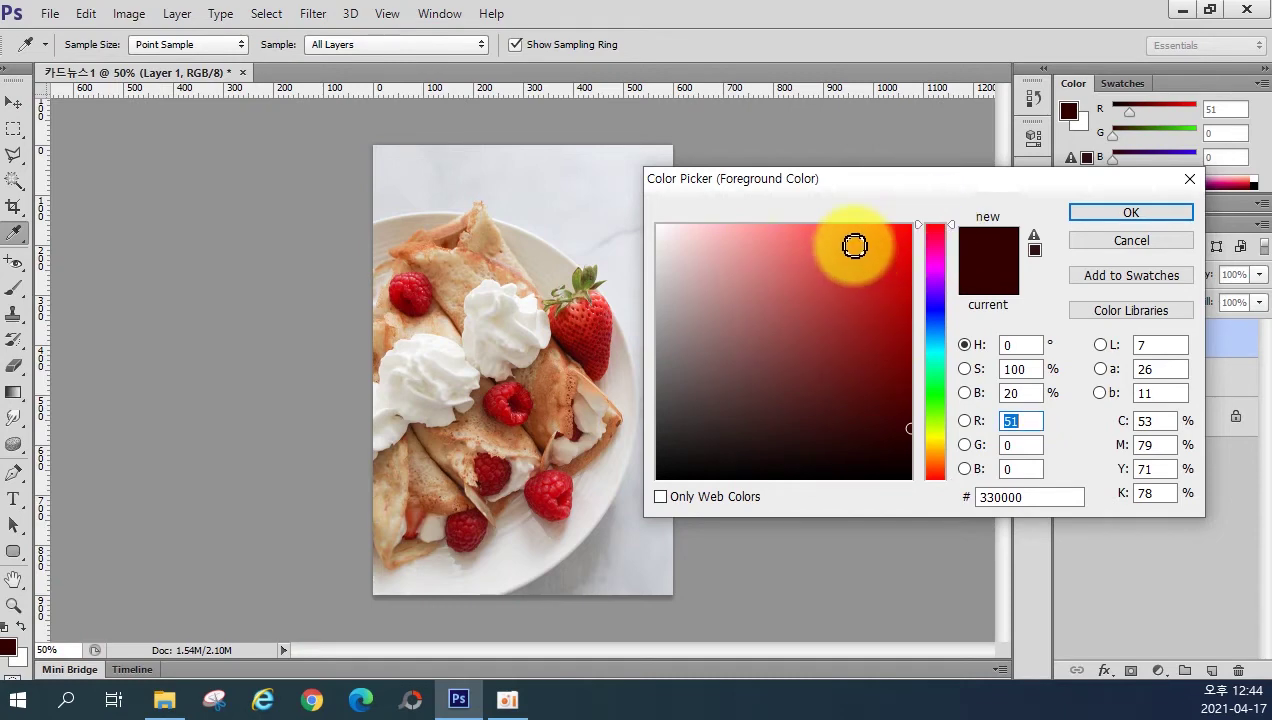
click(886, 235)
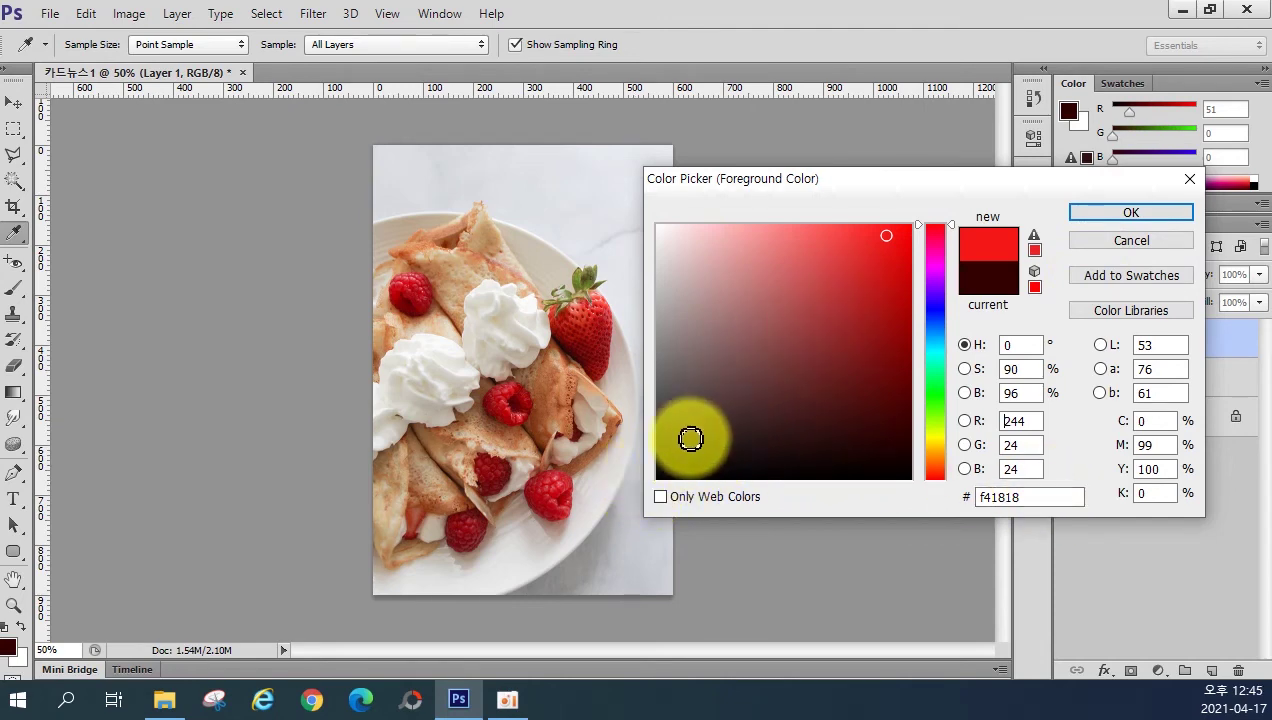
drag(695, 444, 593, 514)
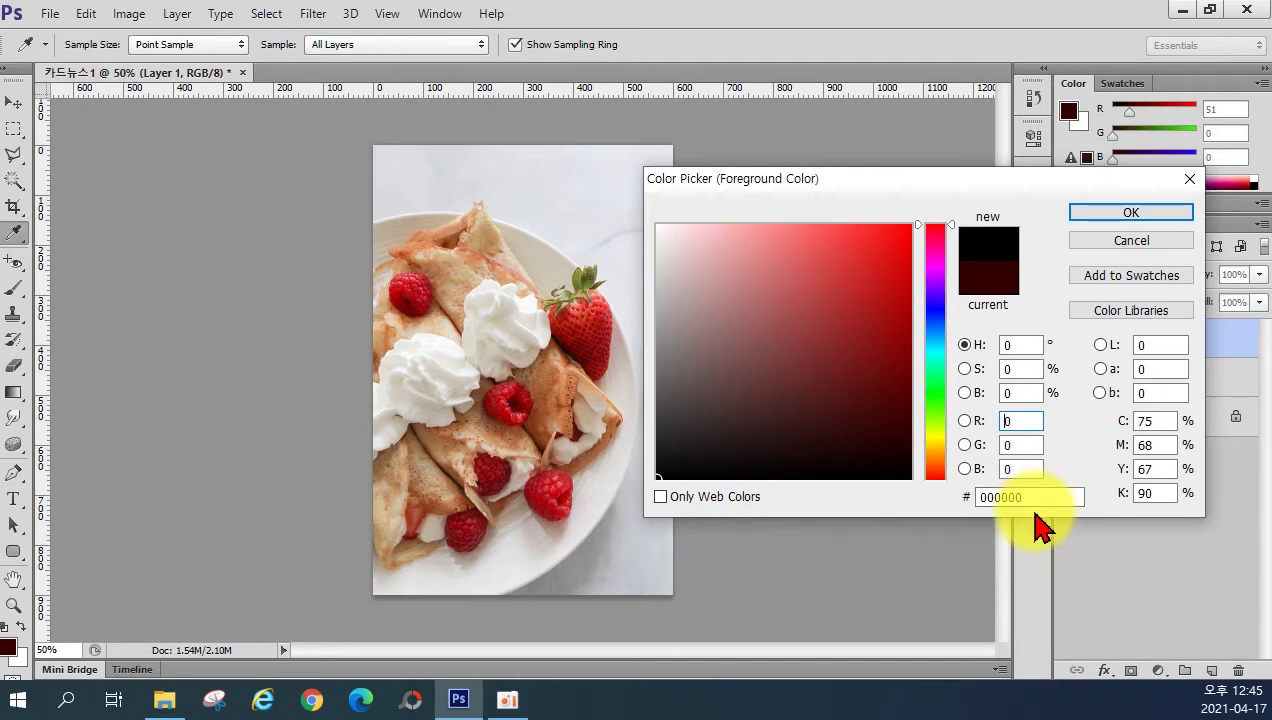
drag(732, 395, 613, 517)
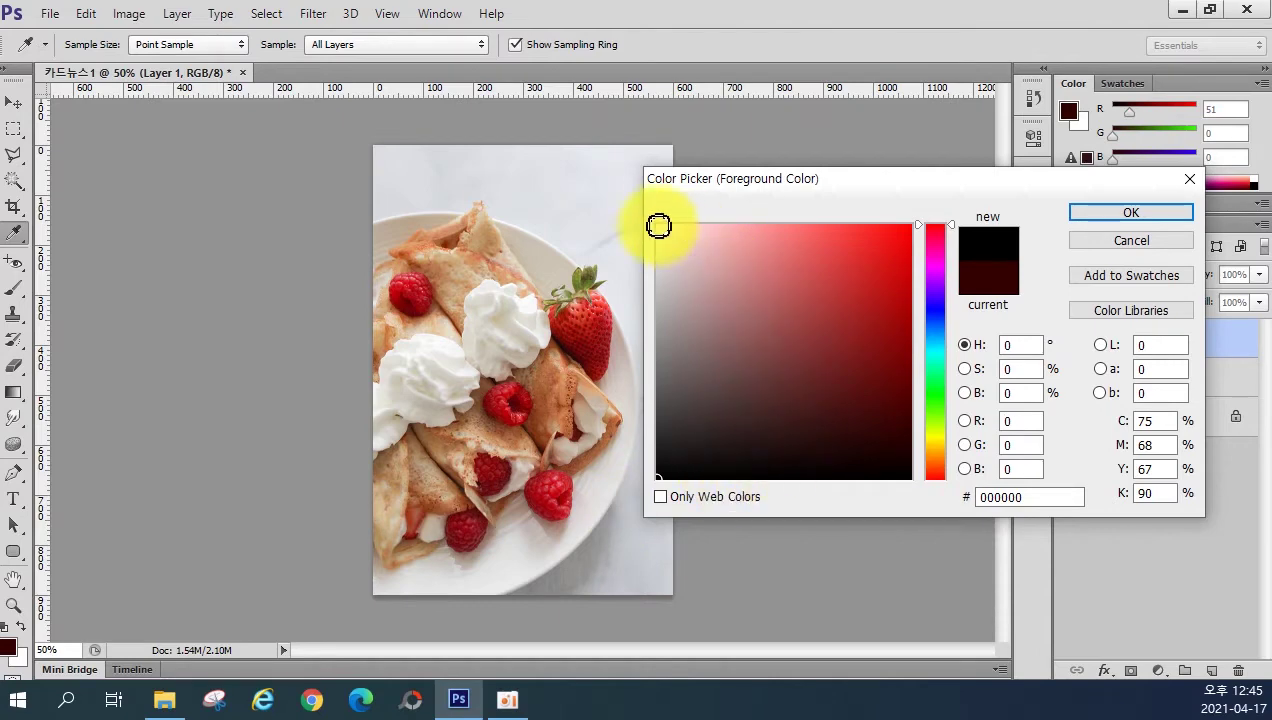
Step: Try out white (ffffff) and black (000000) for the foreground color, under both the red and the green hue
drag(707, 298, 611, 139)
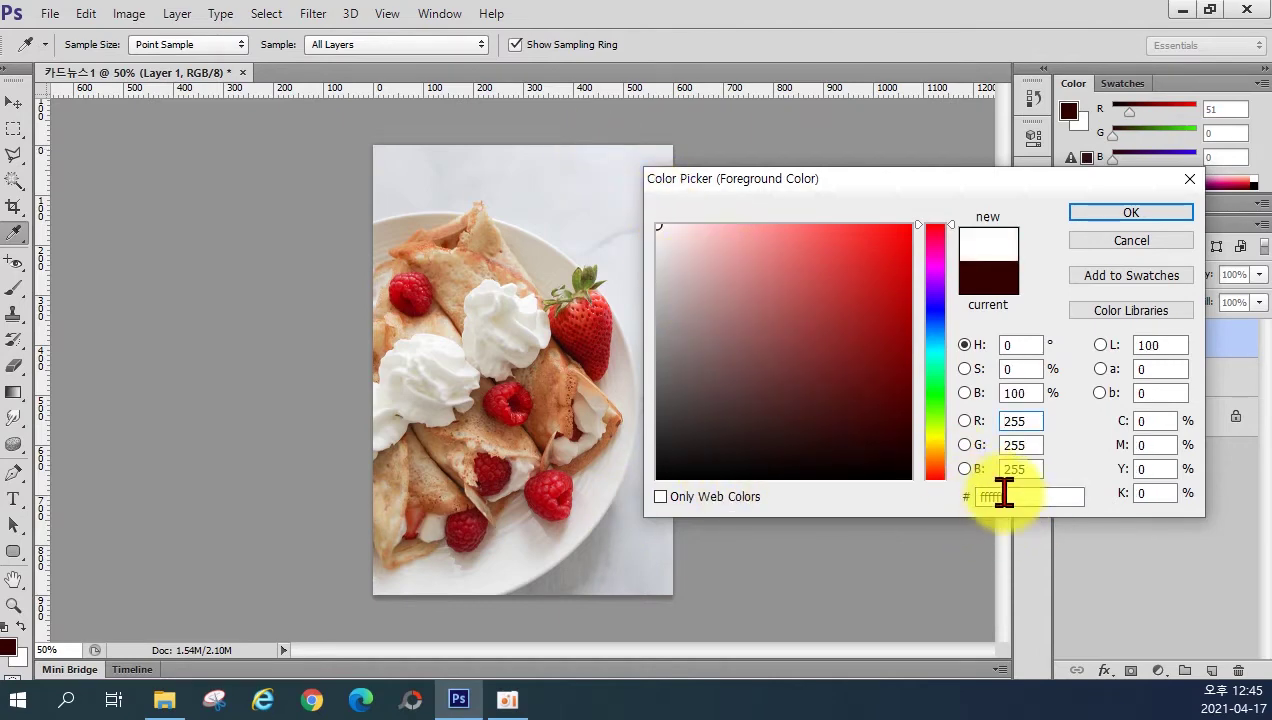
drag(716, 426, 608, 505)
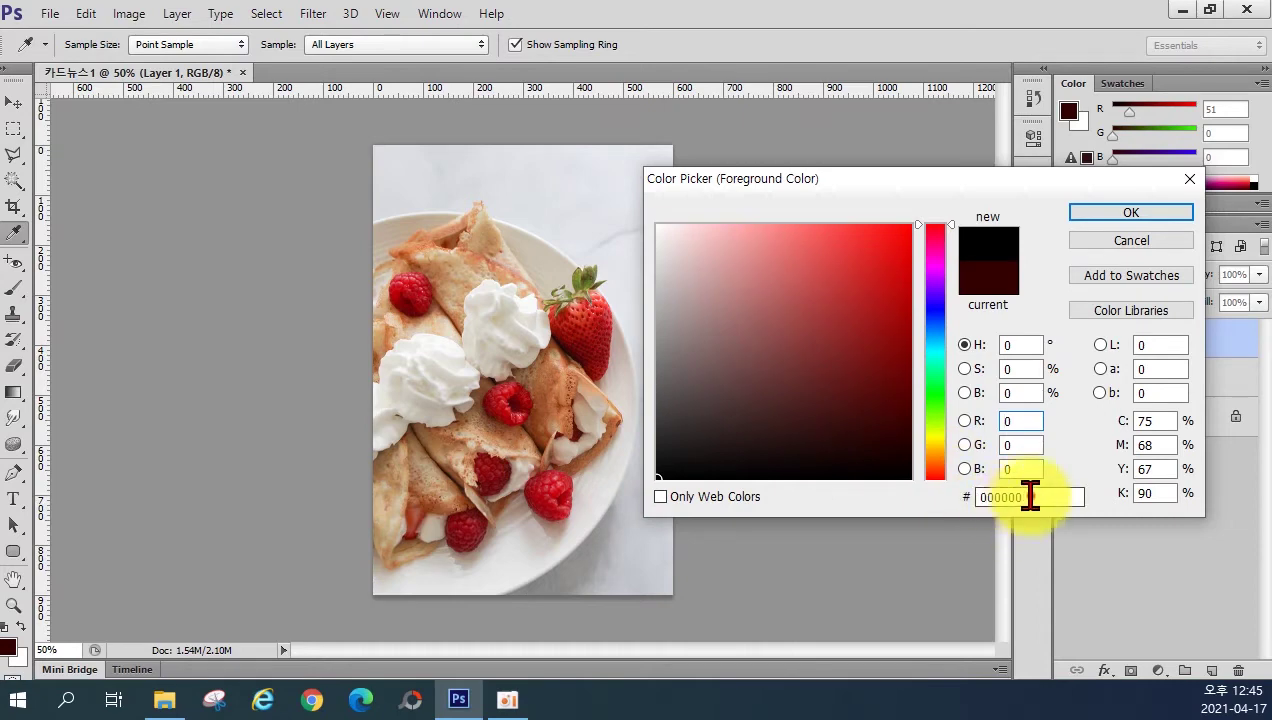
drag(1028, 496, 941, 496)
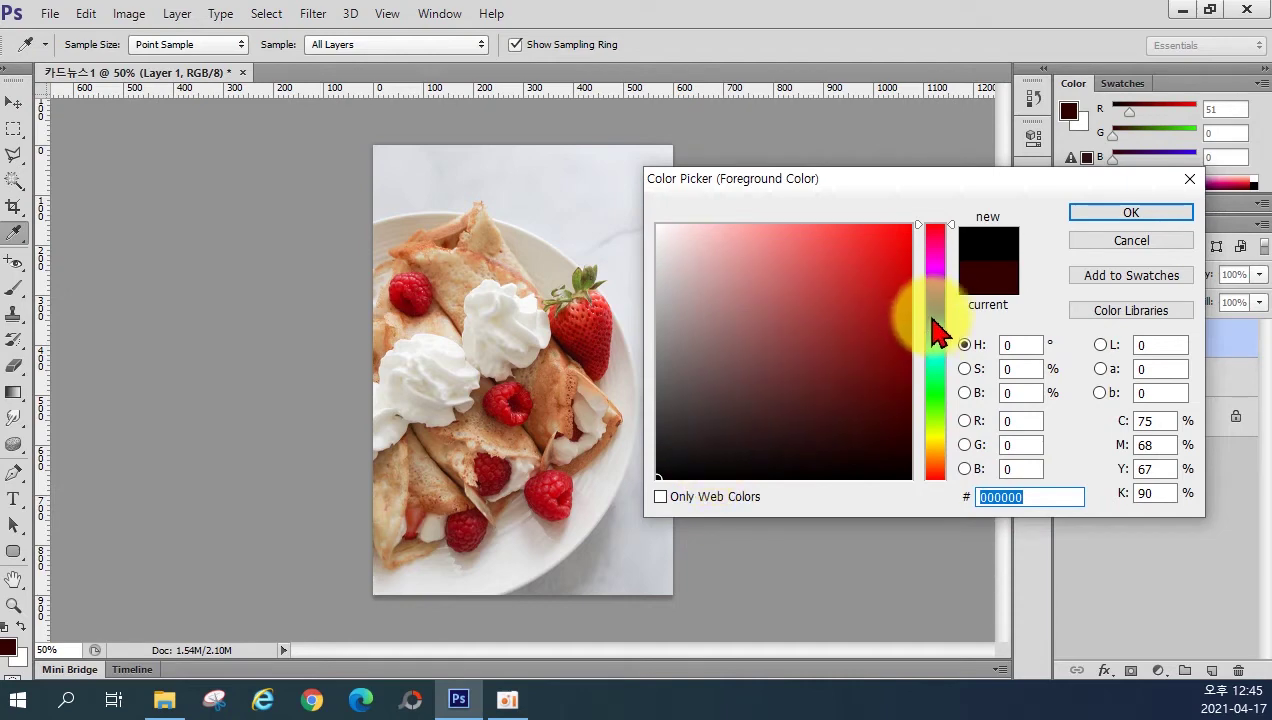
drag(936, 327, 924, 400)
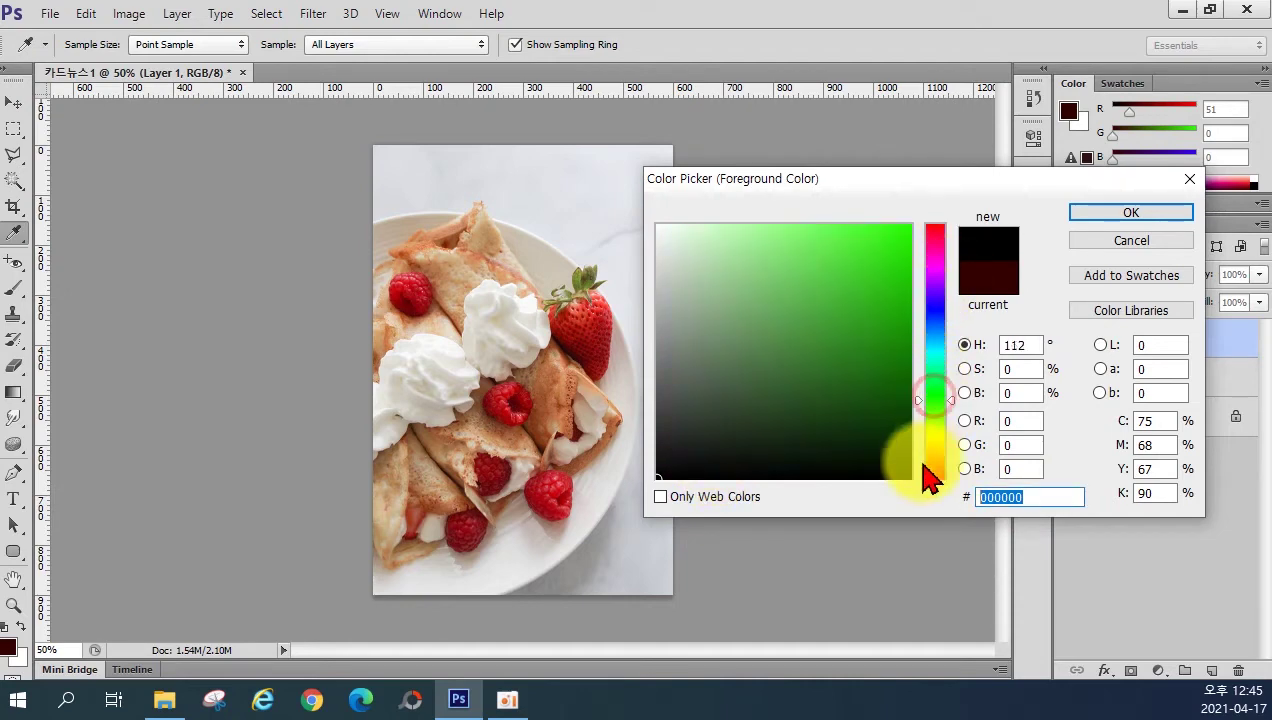
drag(705, 448, 618, 491)
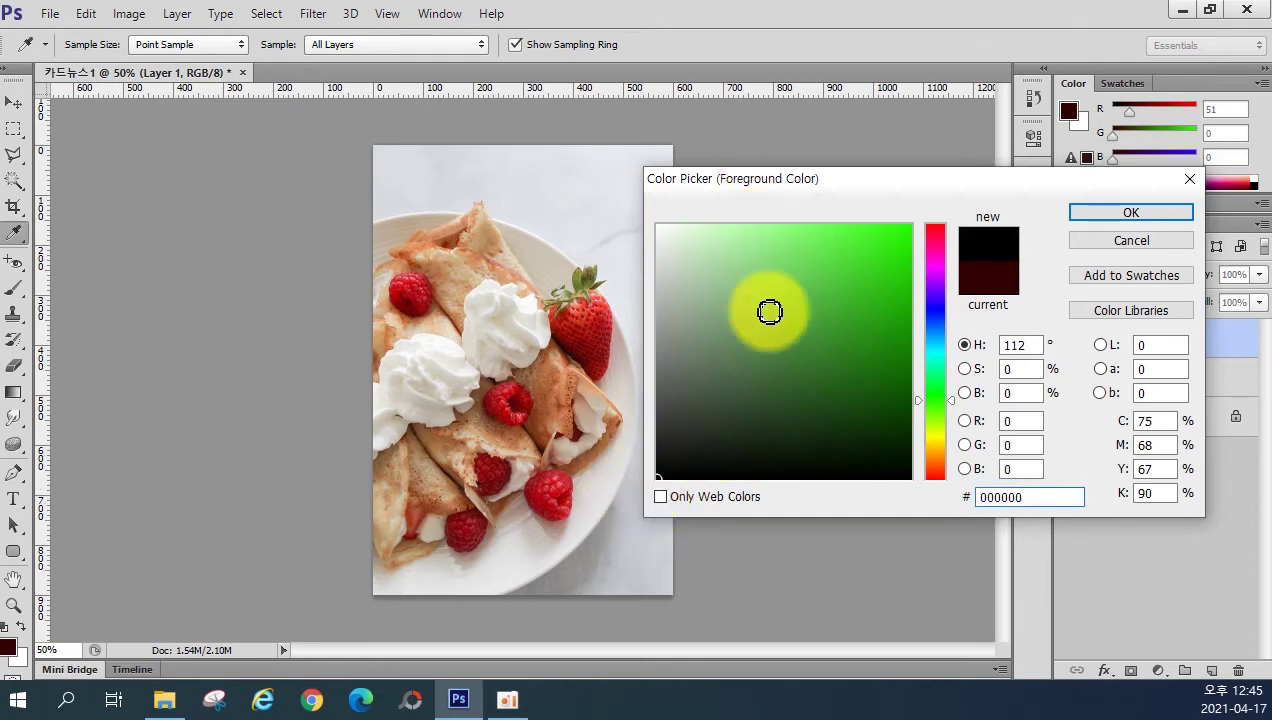
mouse_move(778, 343)
mouse_down()
mouse_move(676, 258)
mouse_move(619, 186)
mouse_up()
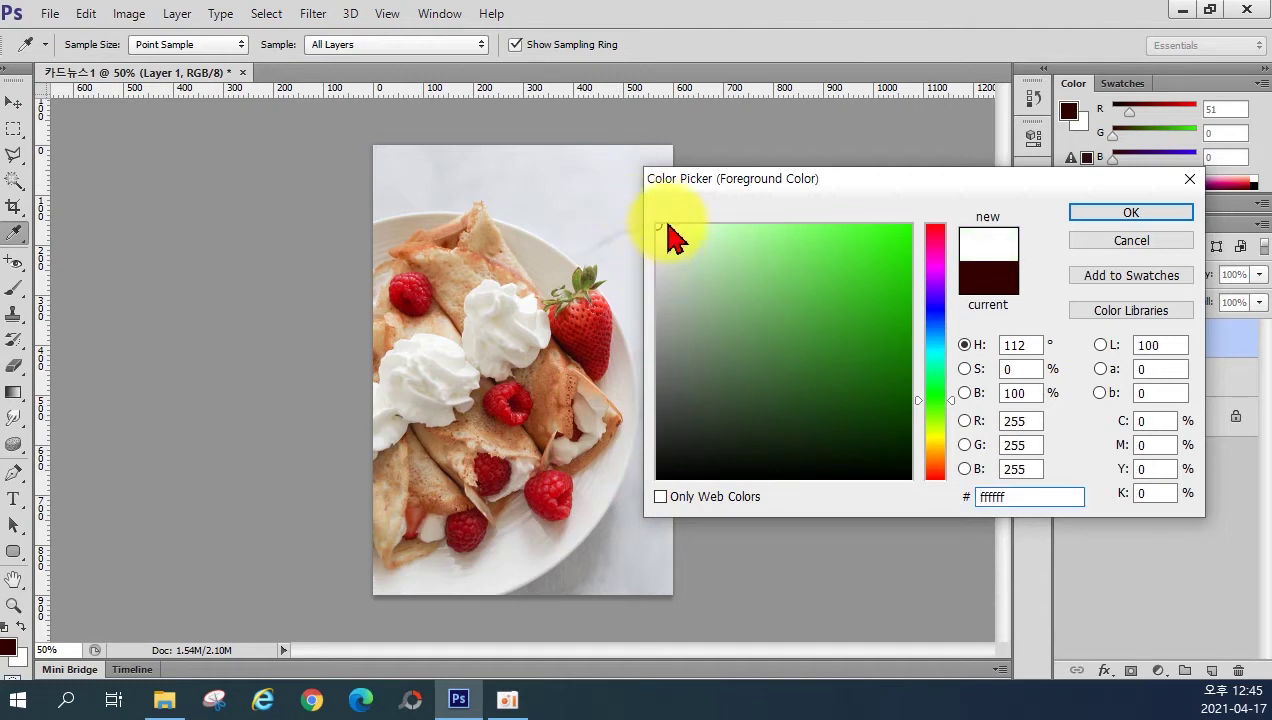
mouse_move(1007, 498)
mouse_down()
mouse_move(945, 502)
mouse_move(743, 462)
mouse_move(647, 474)
mouse_move(585, 505)
mouse_move(606, 491)
mouse_up()
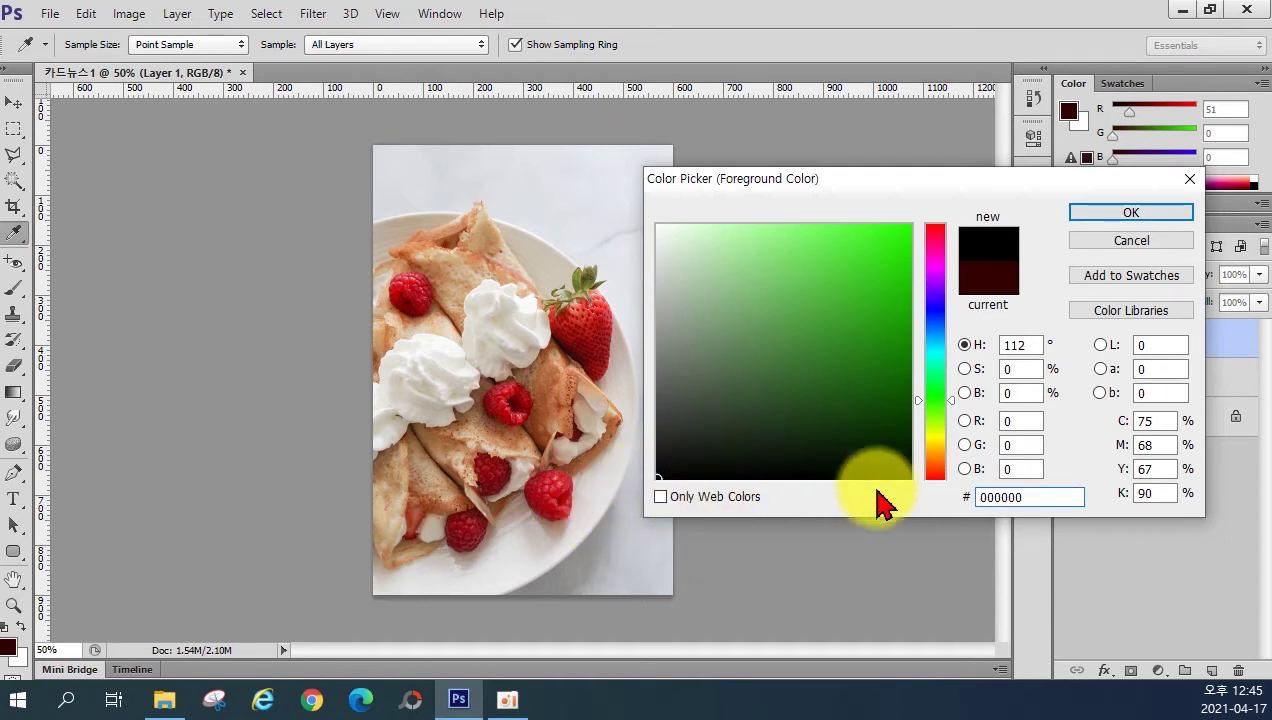
drag(886, 454, 979, 513)
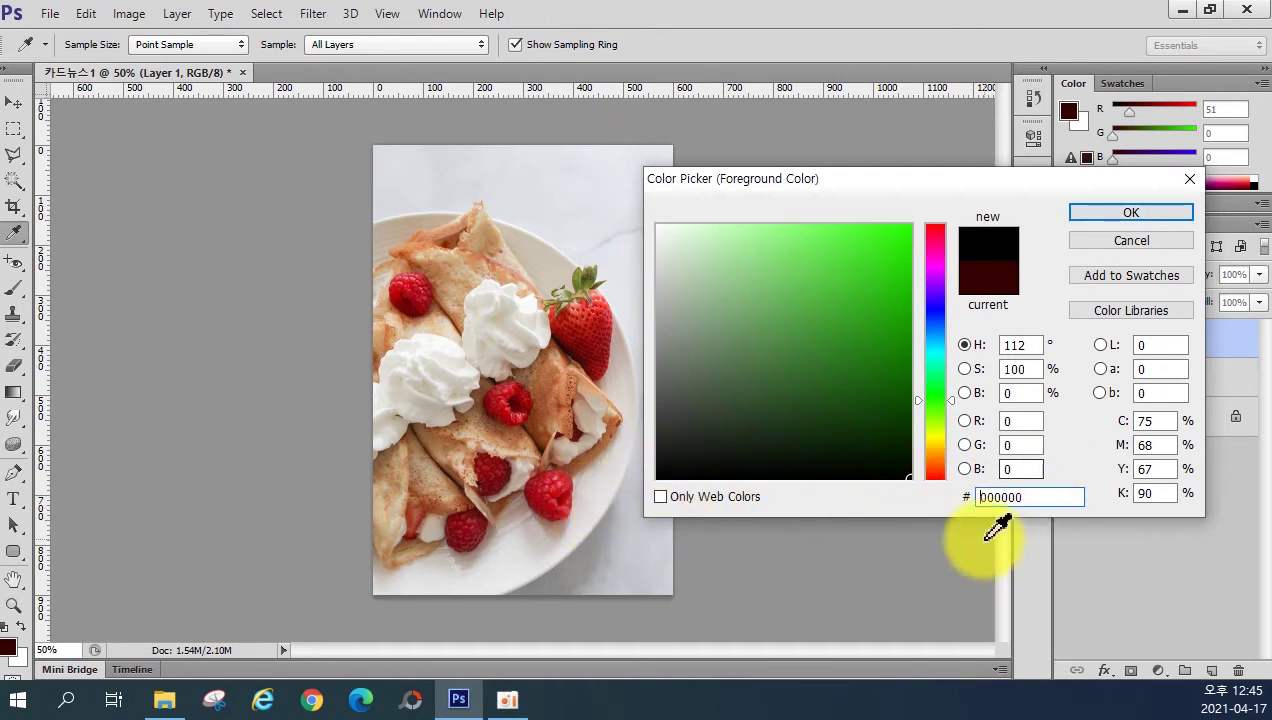
mouse_move(885, 307)
mouse_down()
mouse_move(925, 210)
mouse_move(883, 354)
mouse_move(693, 357)
mouse_move(619, 533)
mouse_move(602, 505)
mouse_move(610, 490)
mouse_up()
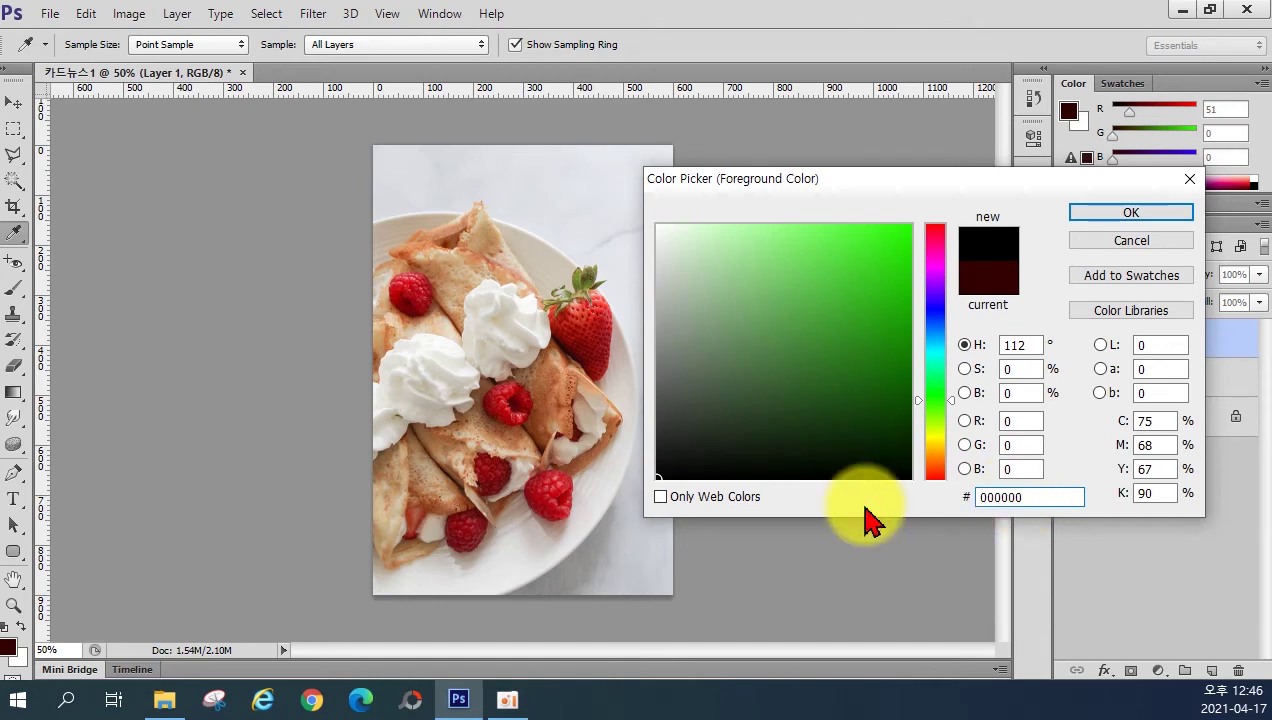
Step: Fill the new layer with the black (000000) foreground color and set its opacity to 70%
drag(690, 441, 616, 499)
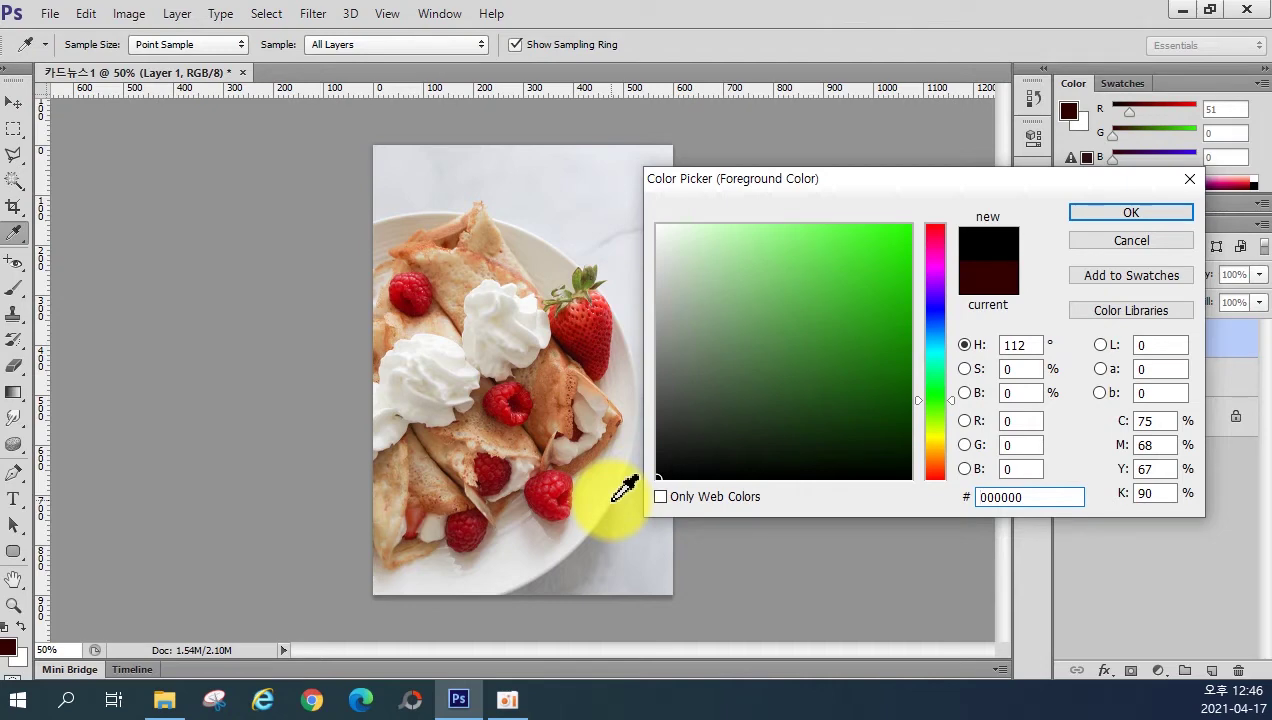
click(1101, 216)
key(v)
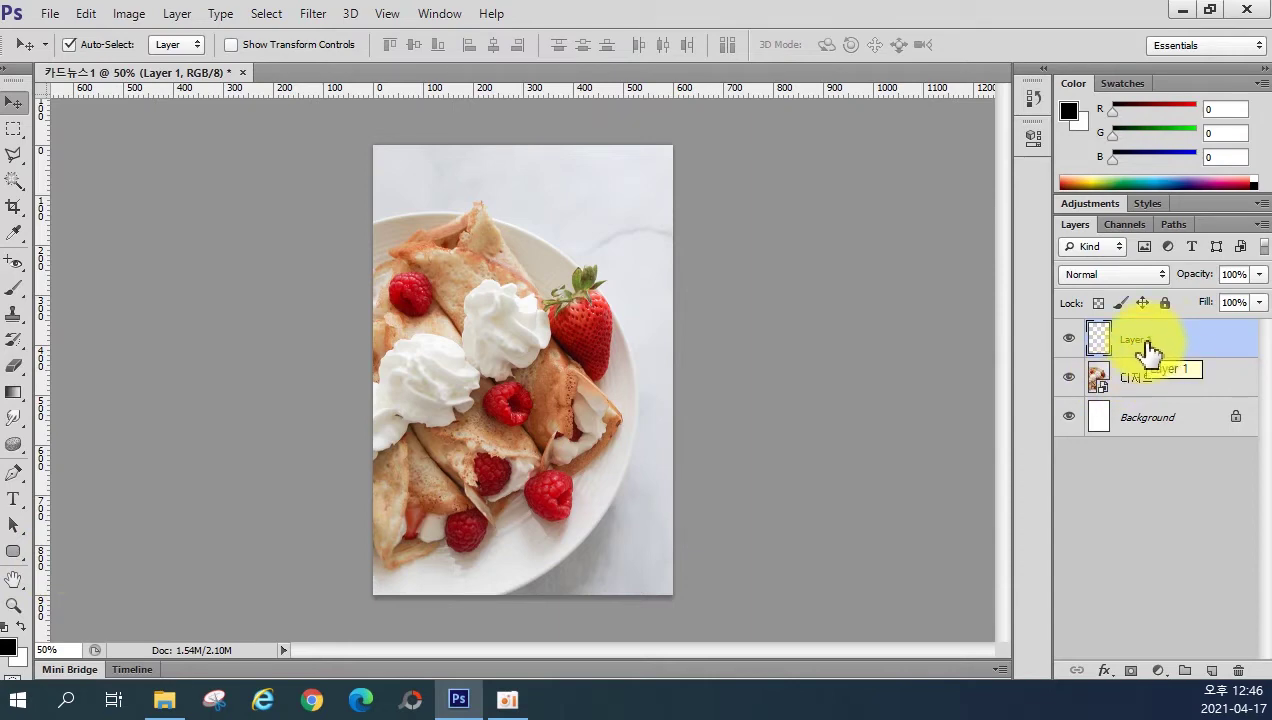
key(alt+BackSpace)
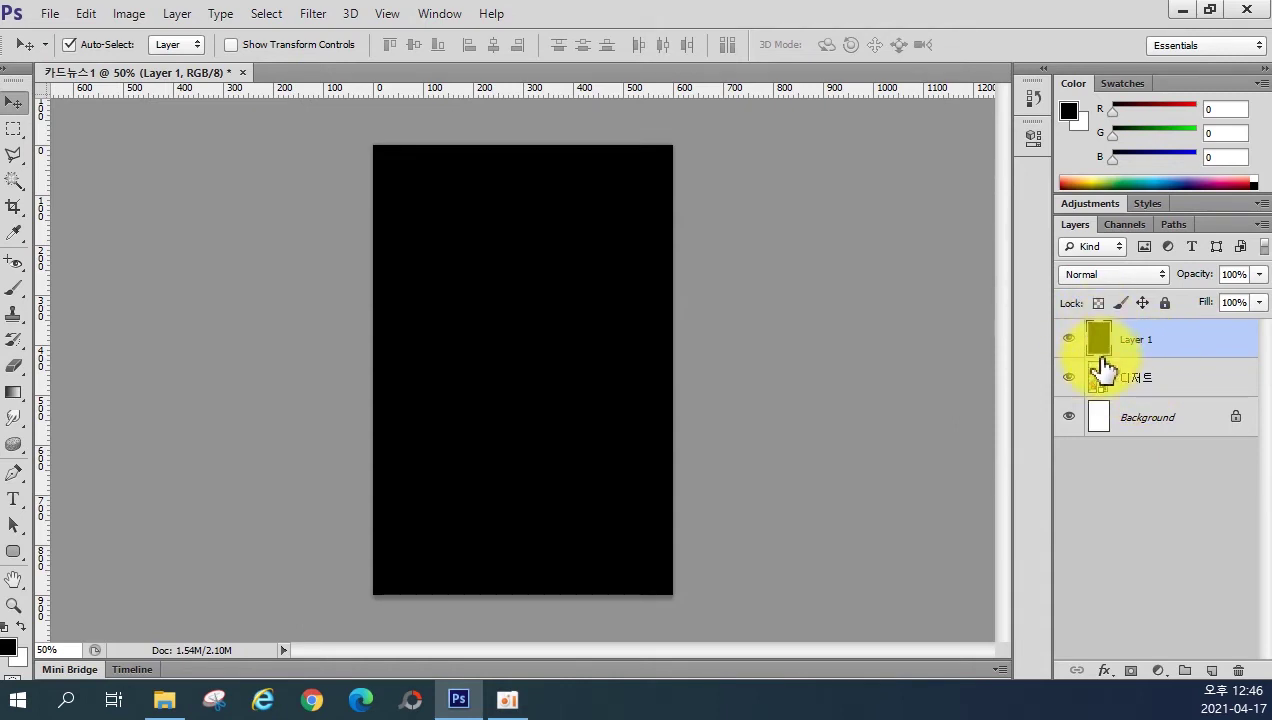
click(1222, 276)
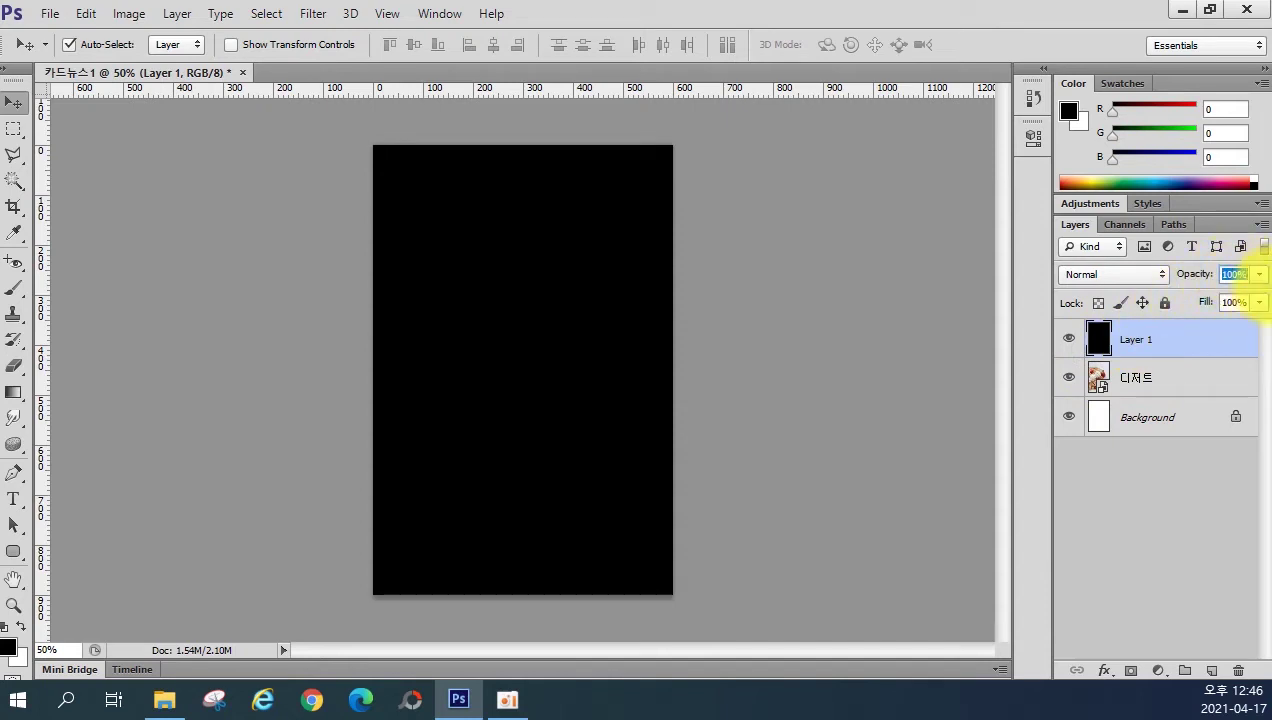
text(70)
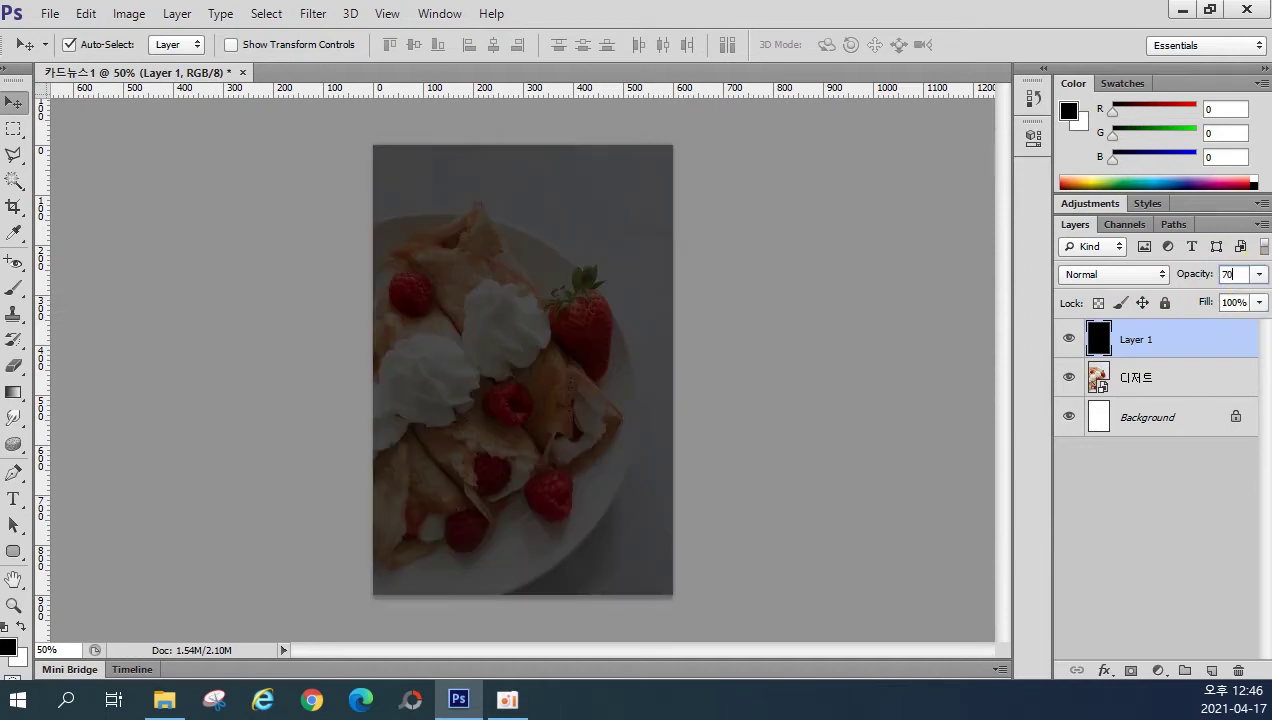
Step: Set the black overlay layer's opacity to 35%
key(Return)
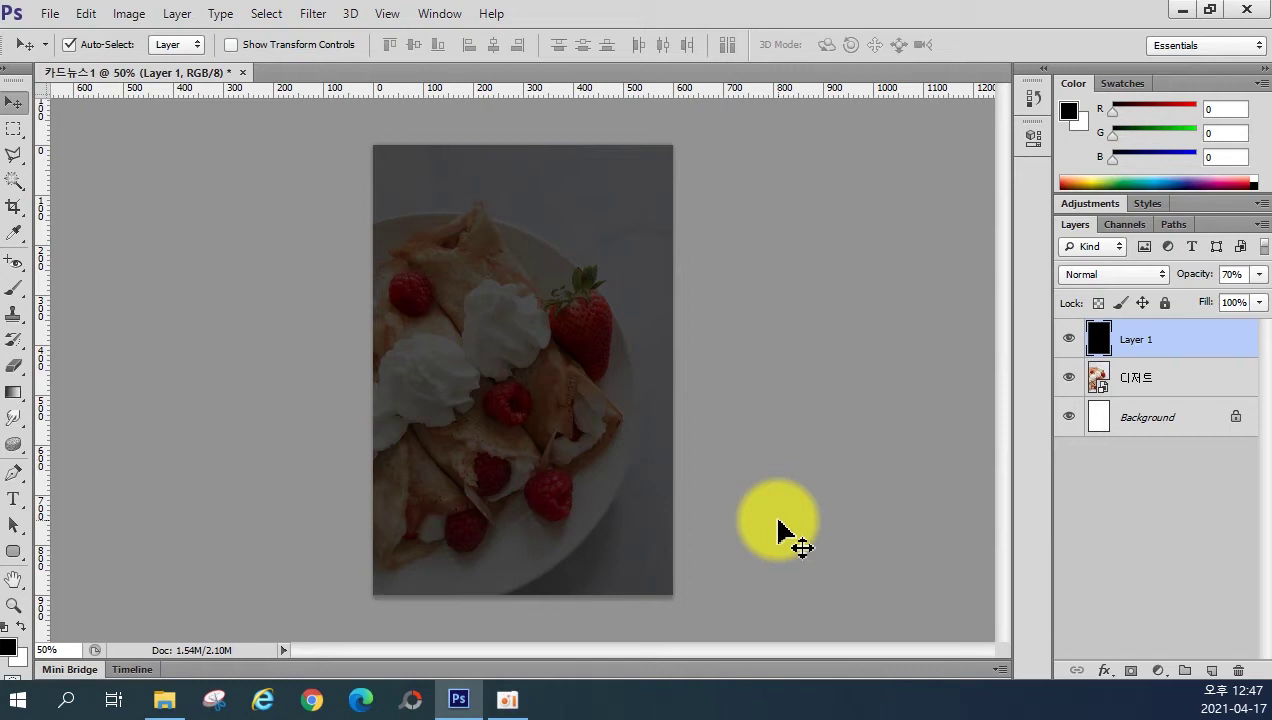
key(3)
key(5)
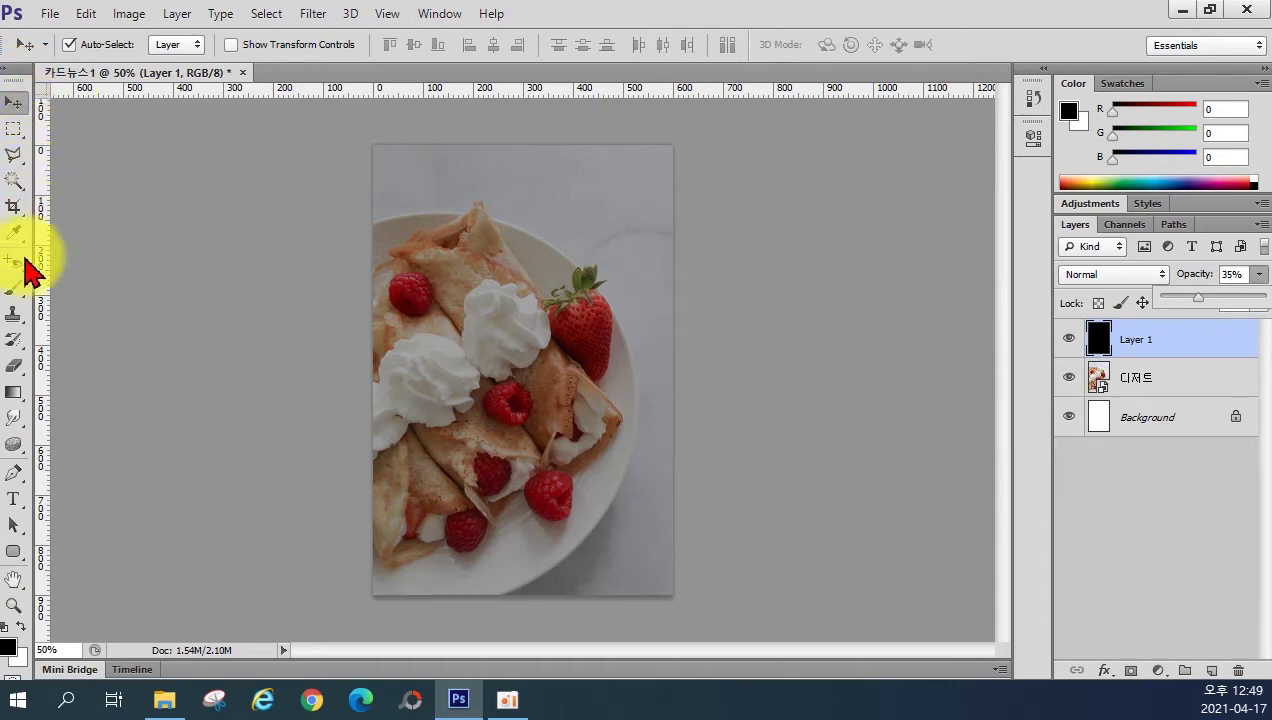
Step: Switch to the Rectangle tool with its drawing mode set to Shape
click(10, 556)
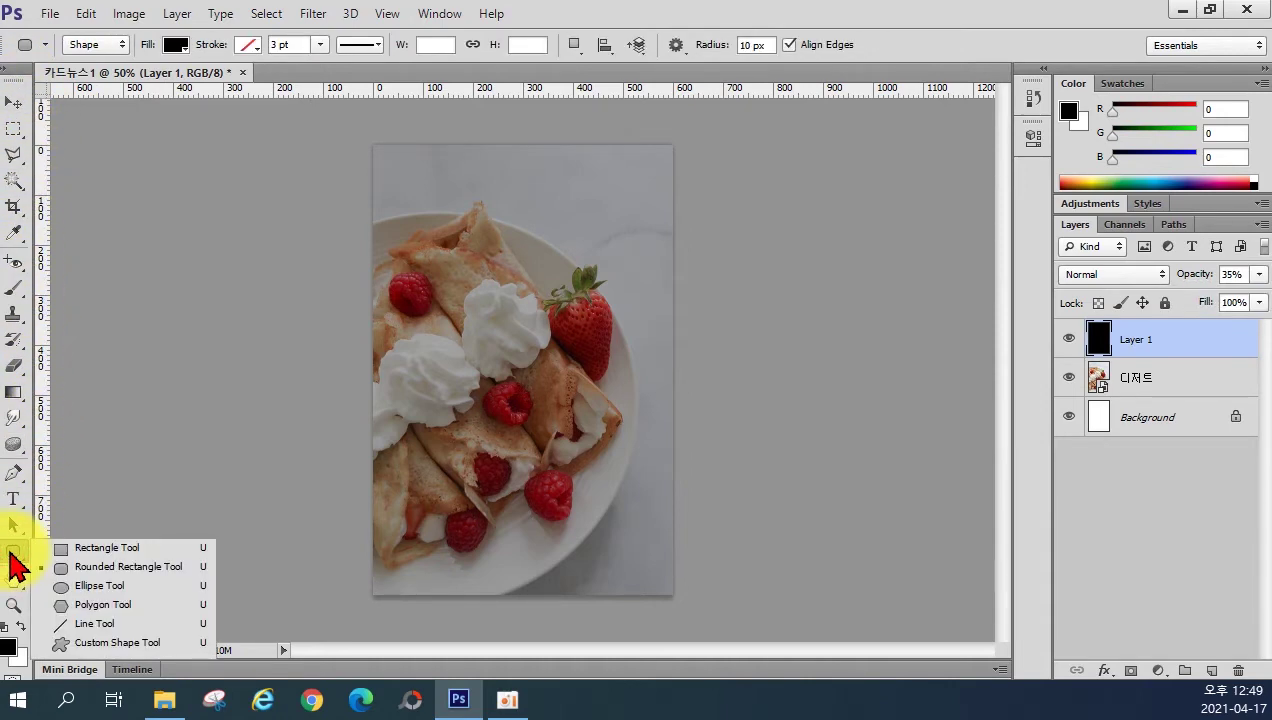
click(110, 549)
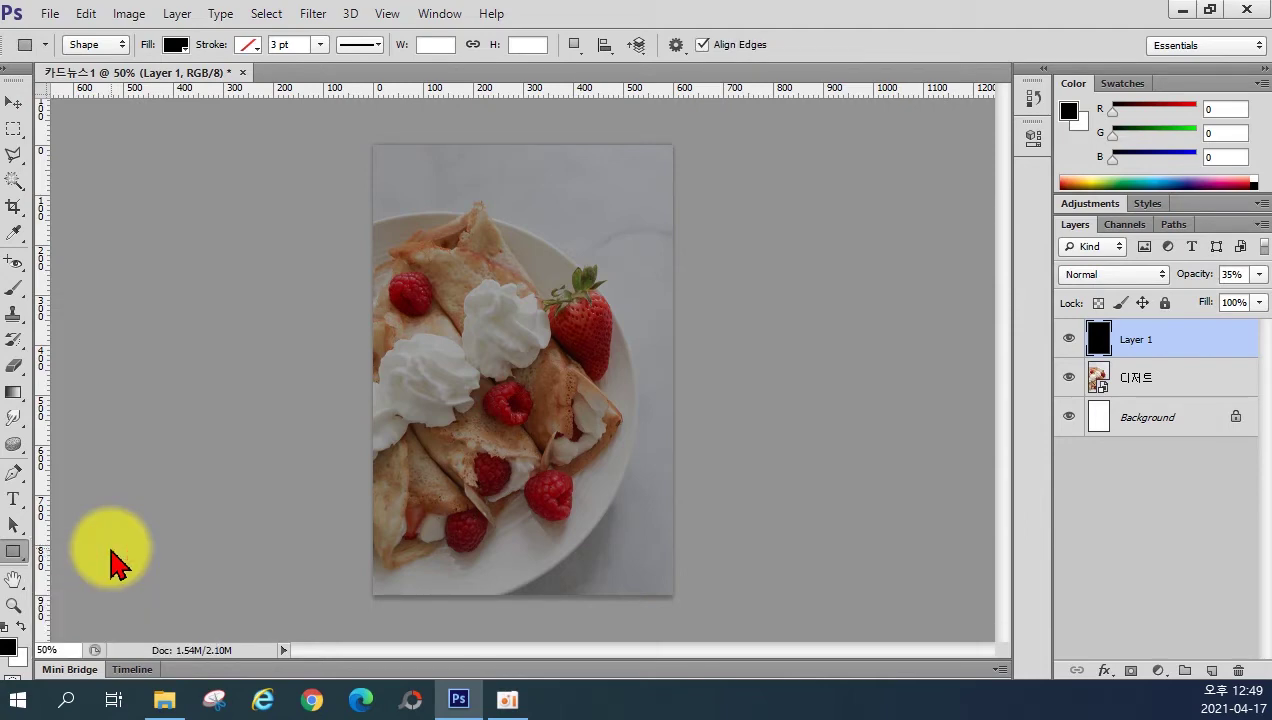
click(102, 46)
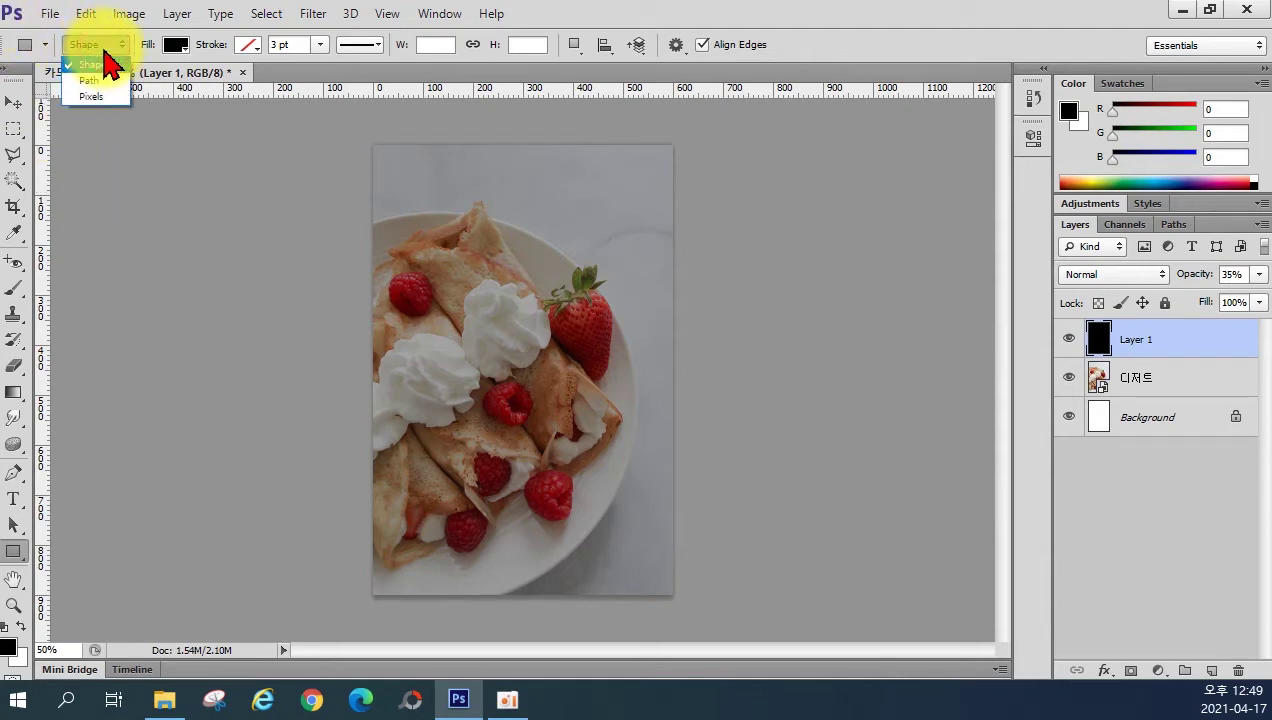
click(104, 54)
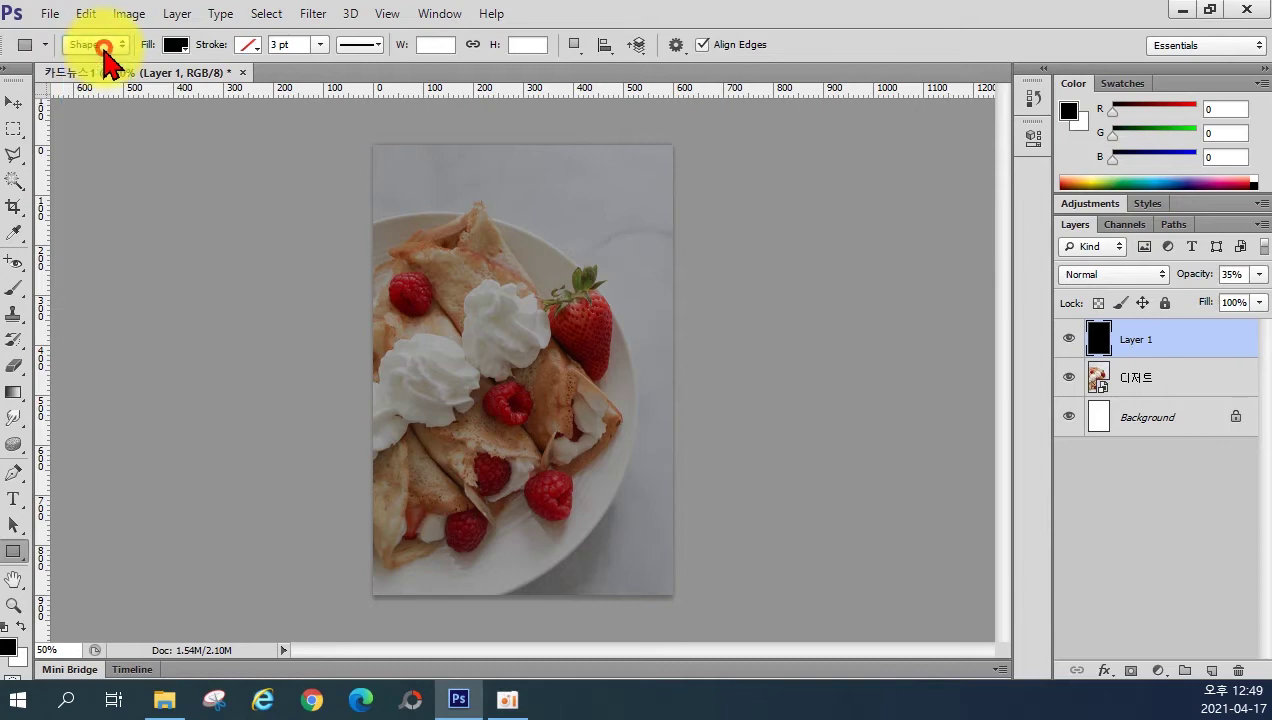
Step: Set the shape fill color to 7d0b2d and draw a rectangle about 444 × 50 px across the upper part of the photo
click(171, 50)
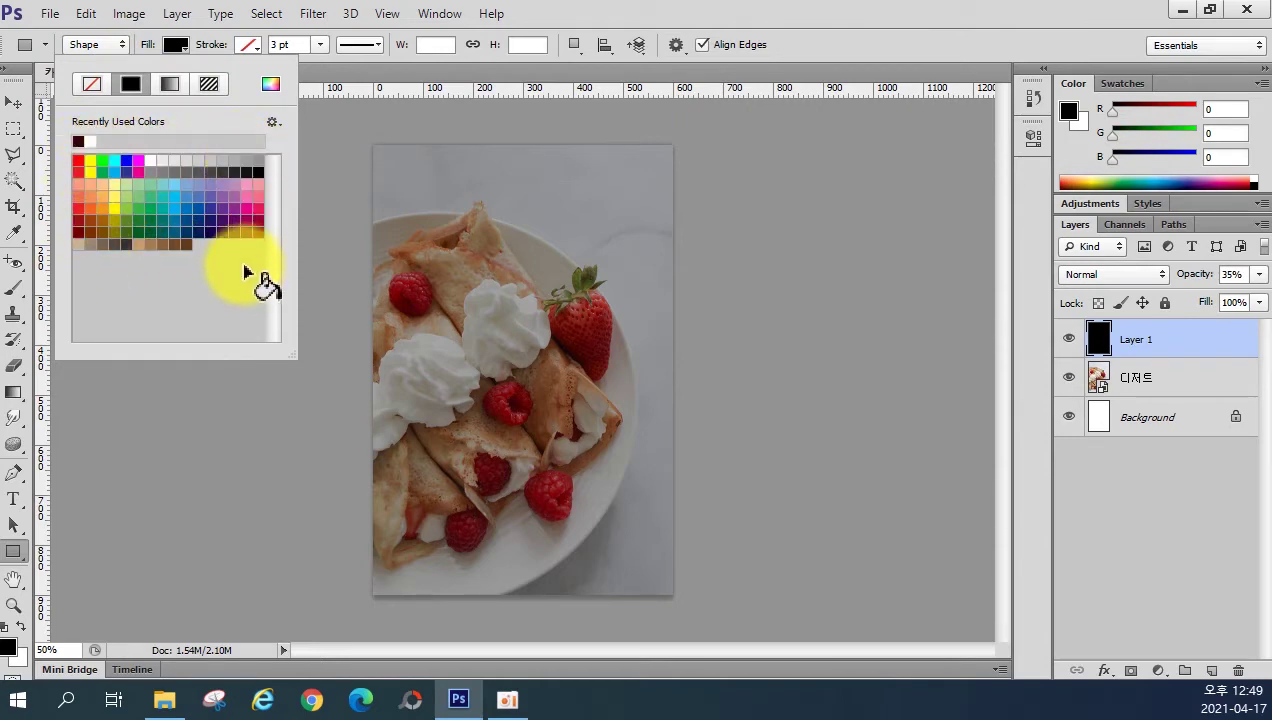
click(272, 91)
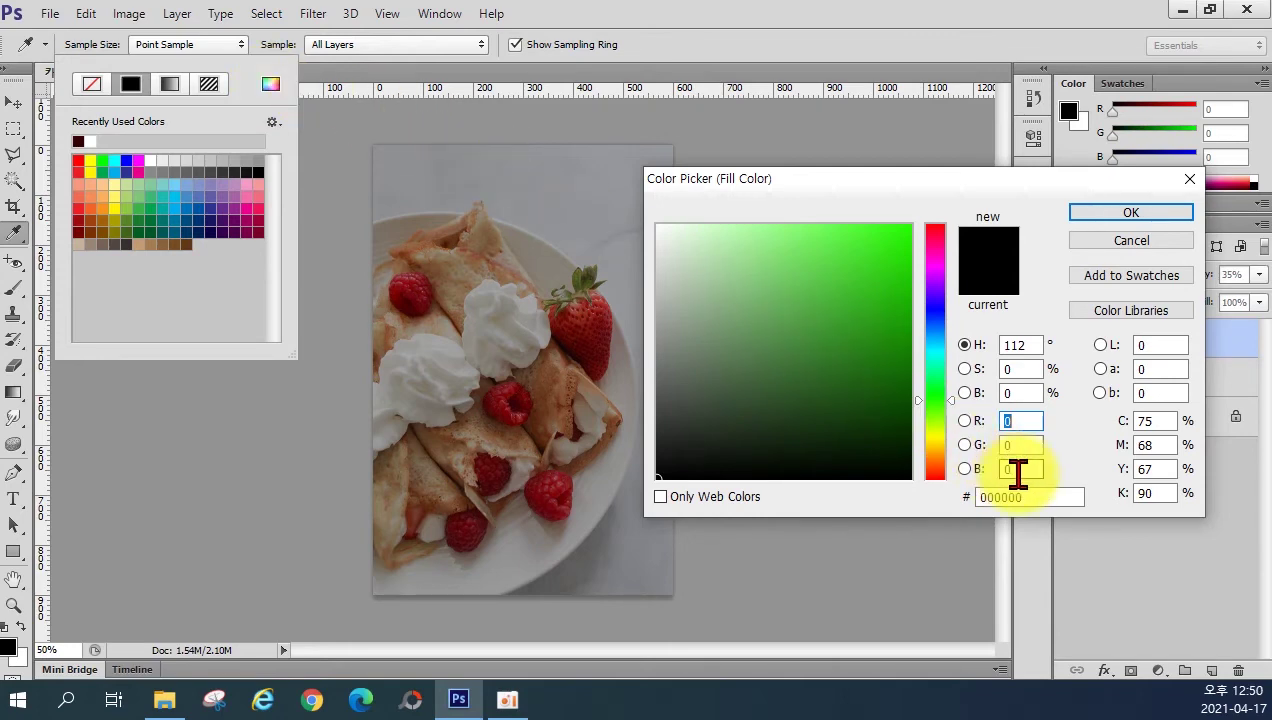
drag(1022, 497, 975, 498)
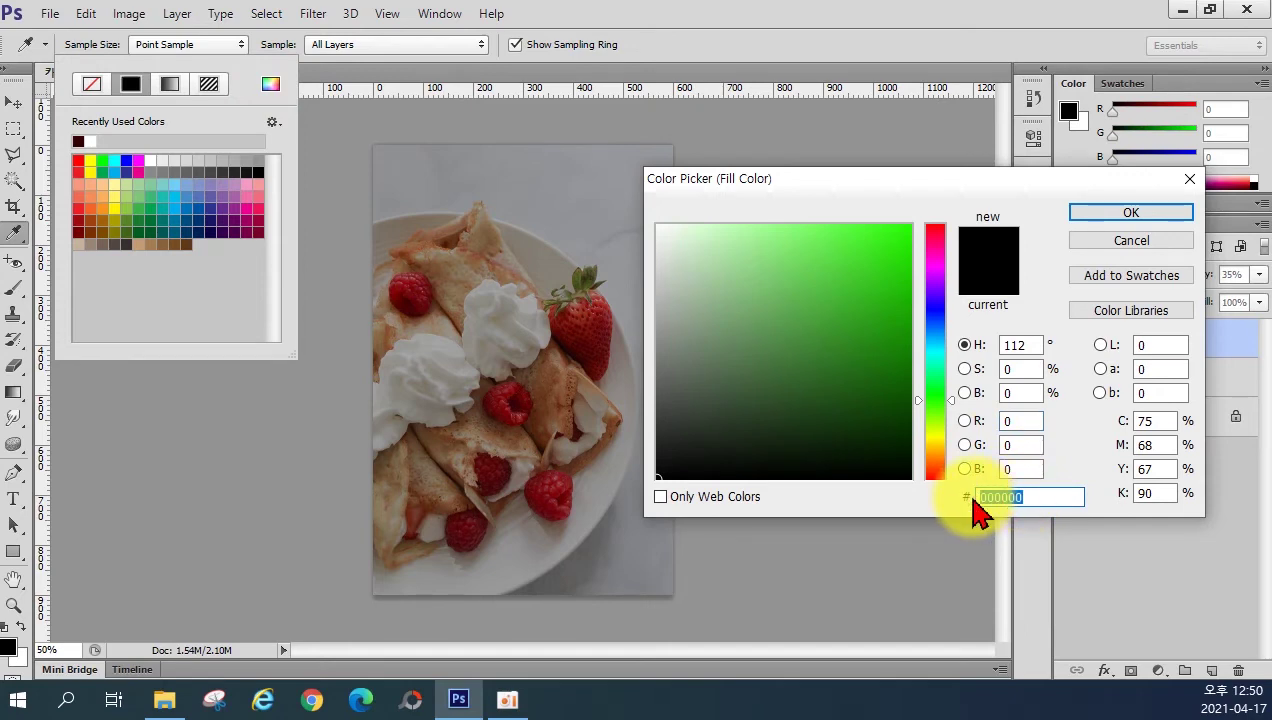
text(7)
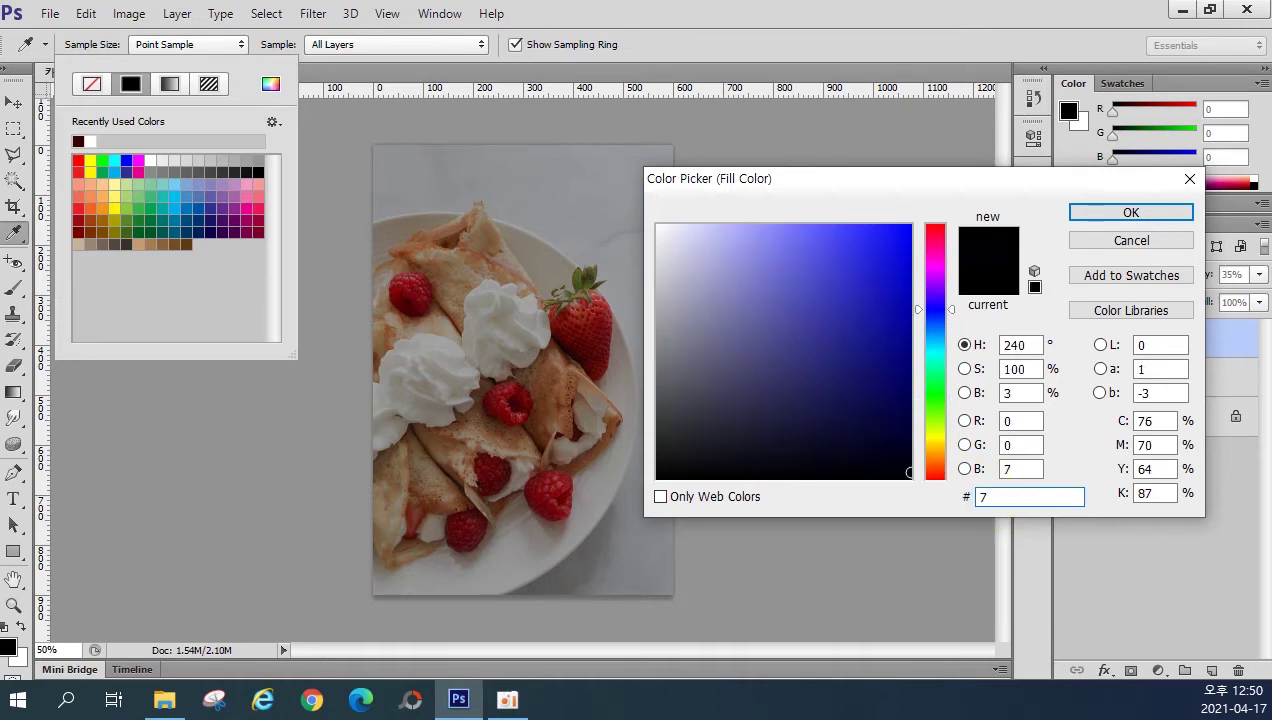
text(d)
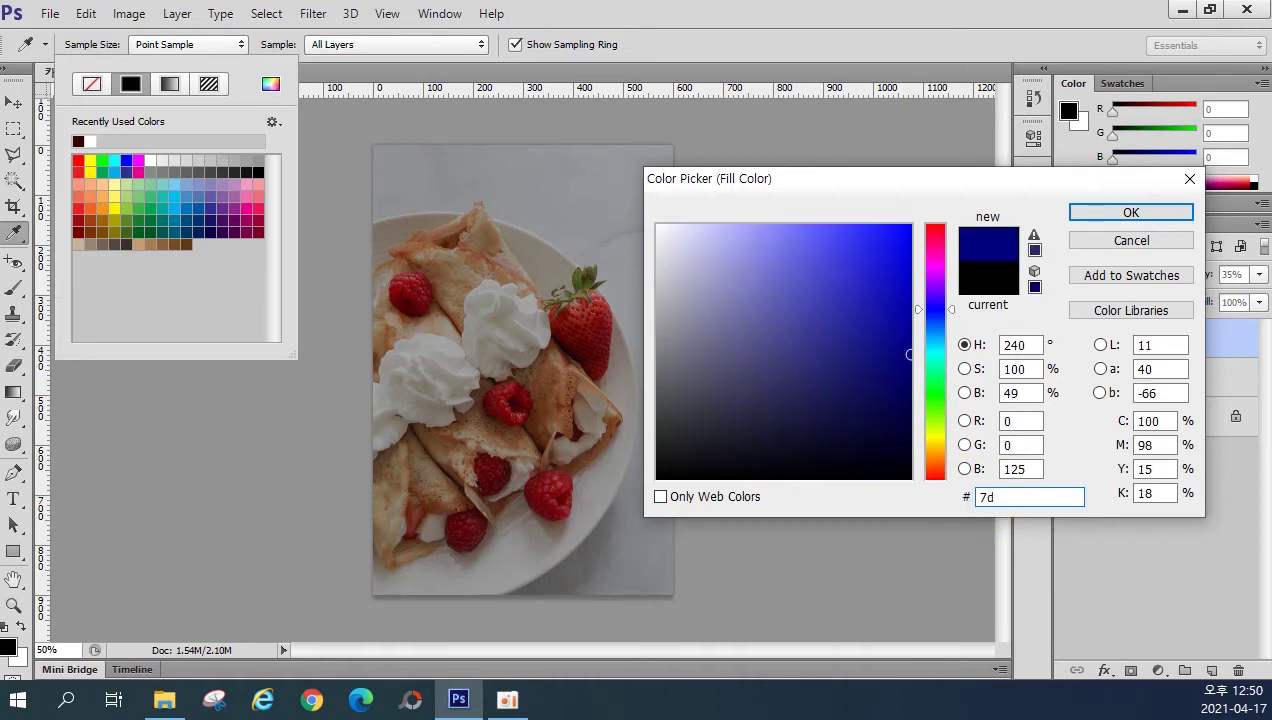
text(0)
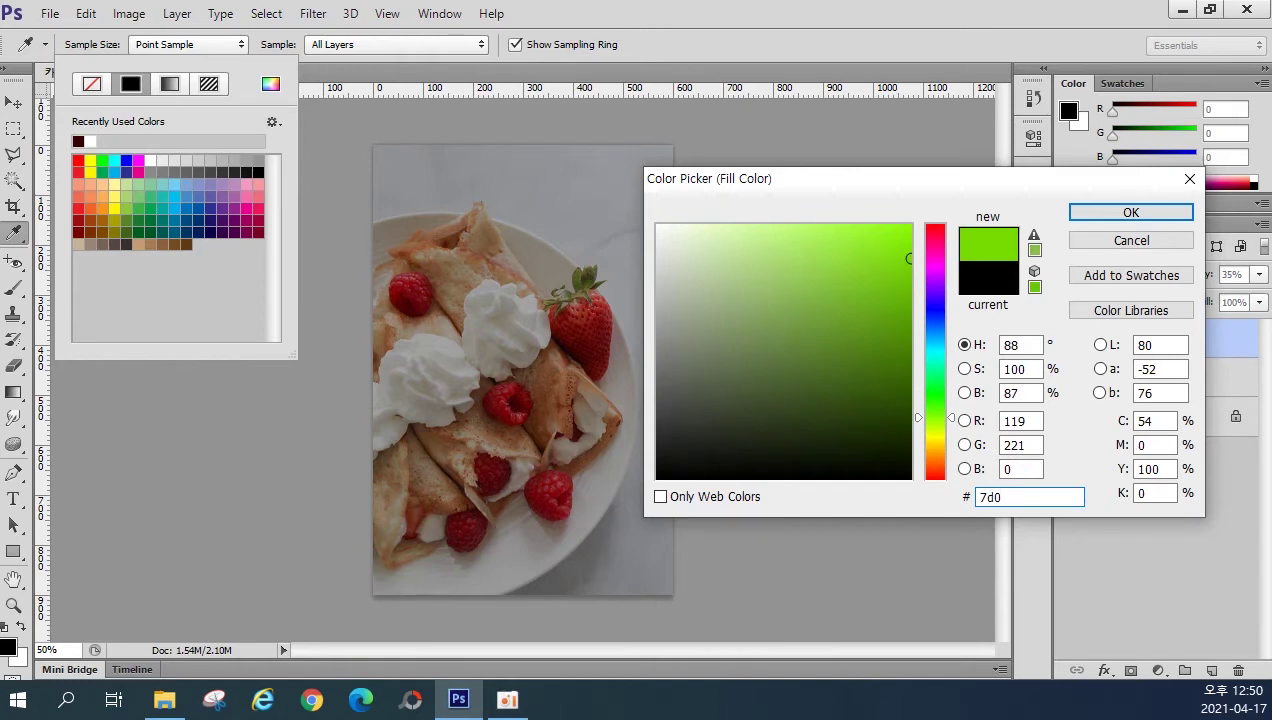
text(b)
text(0)
key(BackSpace)
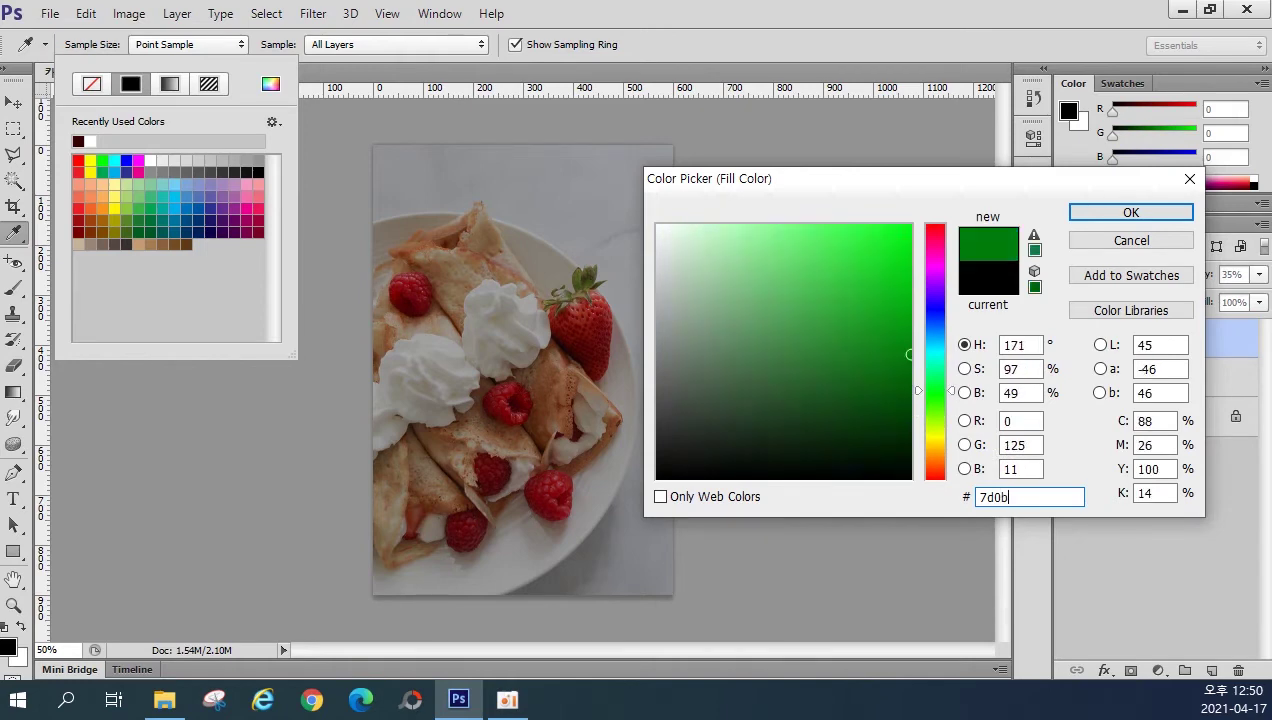
text(2d)
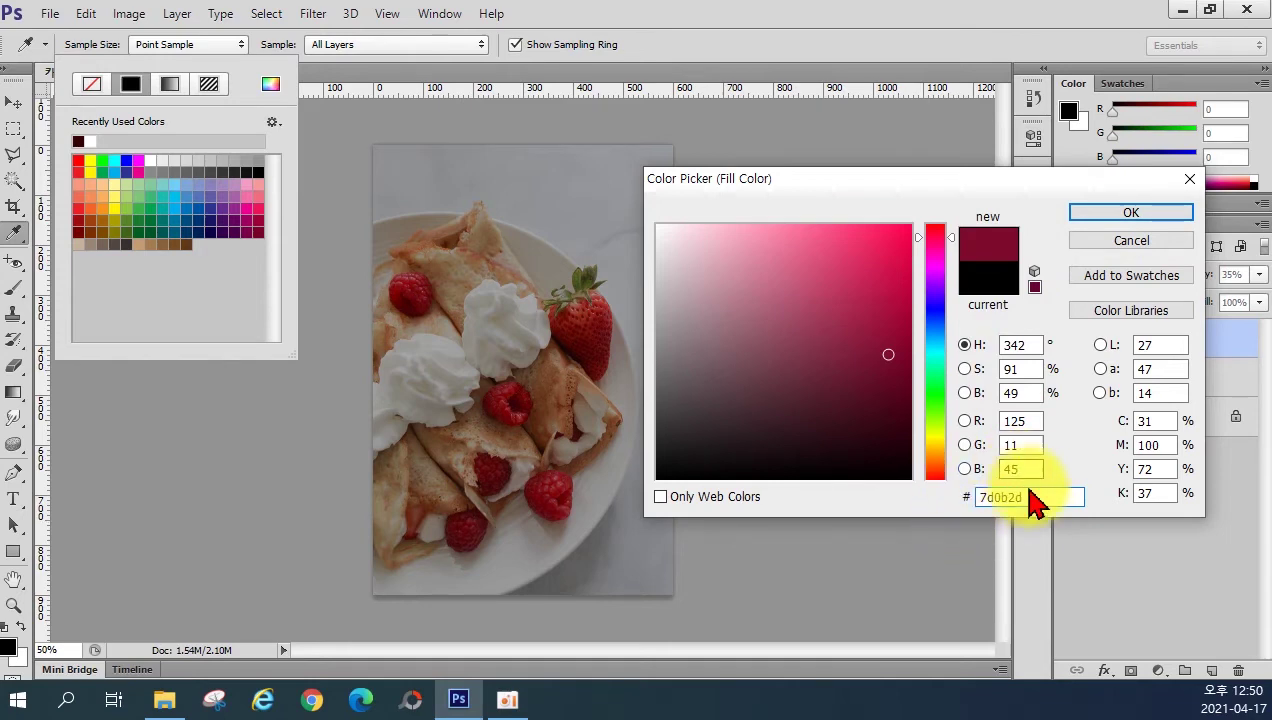
click(1130, 213)
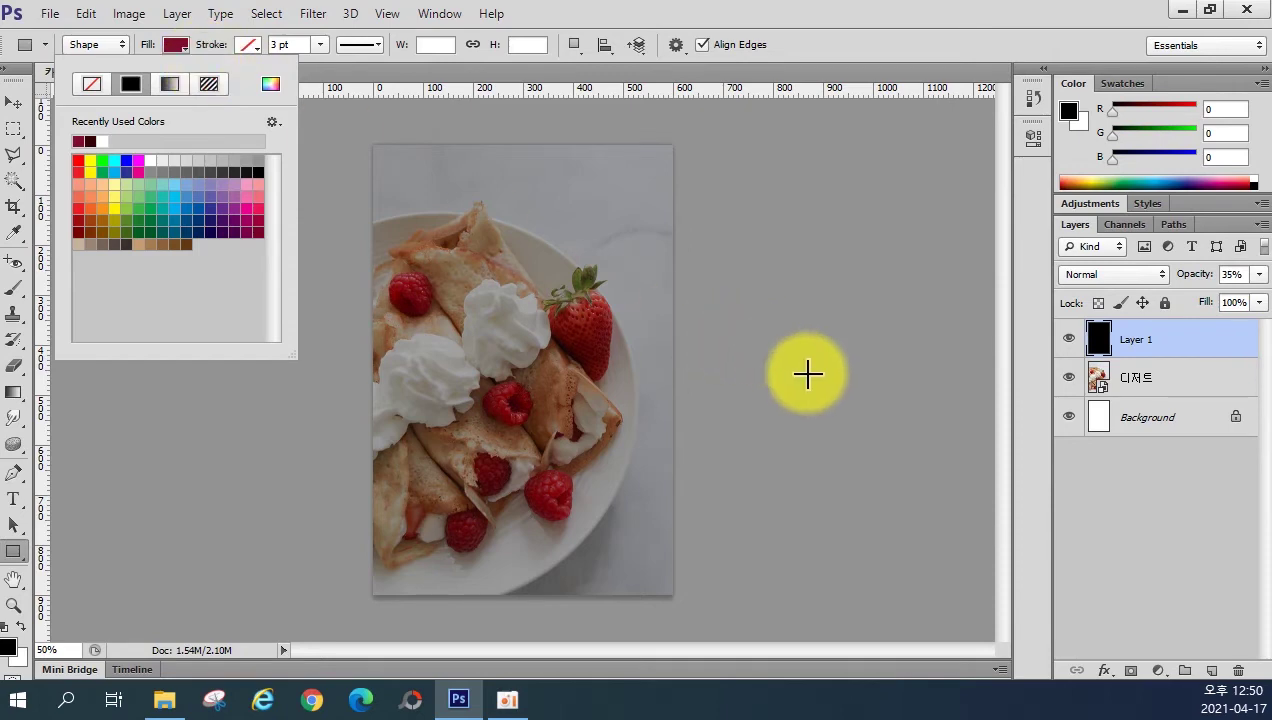
click(412, 211)
drag(412, 211, 633, 236)
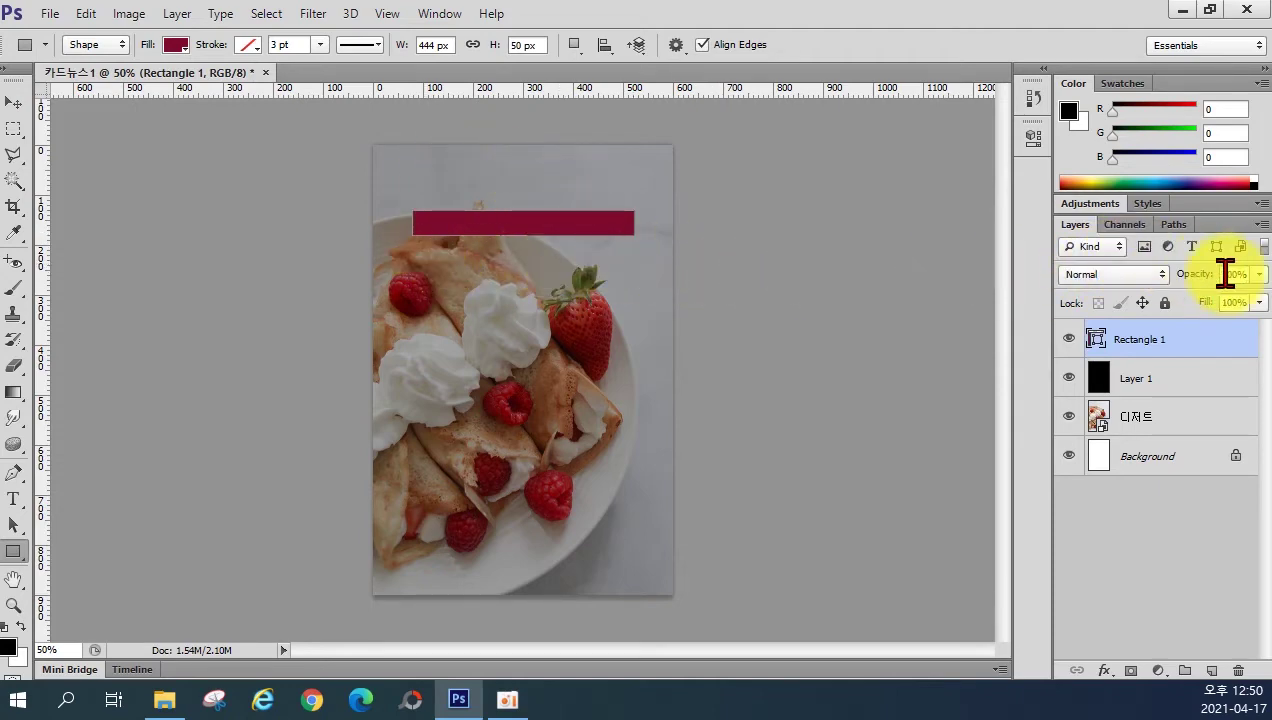
Step: Set the opacity of the black overlay Layer 1 to 15%
click(1257, 277)
click(1220, 382)
click(1258, 275)
drag(1204, 299, 1177, 297)
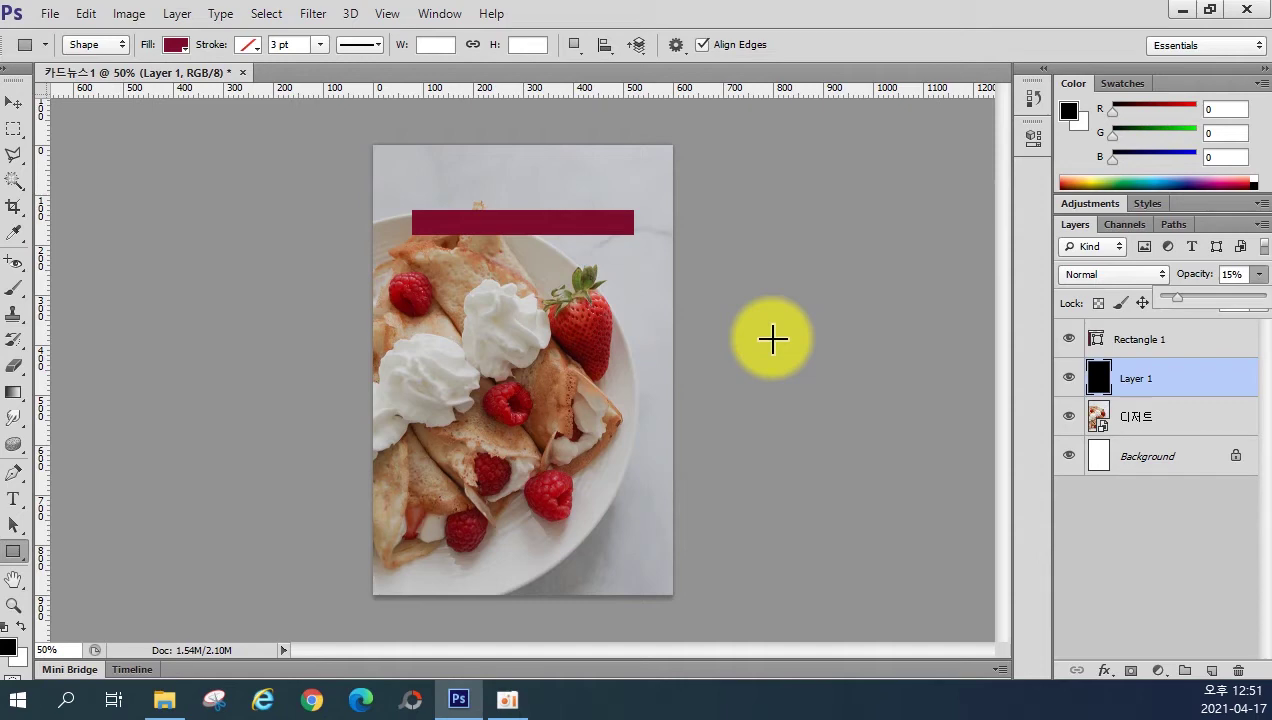
Step: Shrink the dark red rectangle slightly to about 442 × 48 px with Free Transform
click(1141, 340)
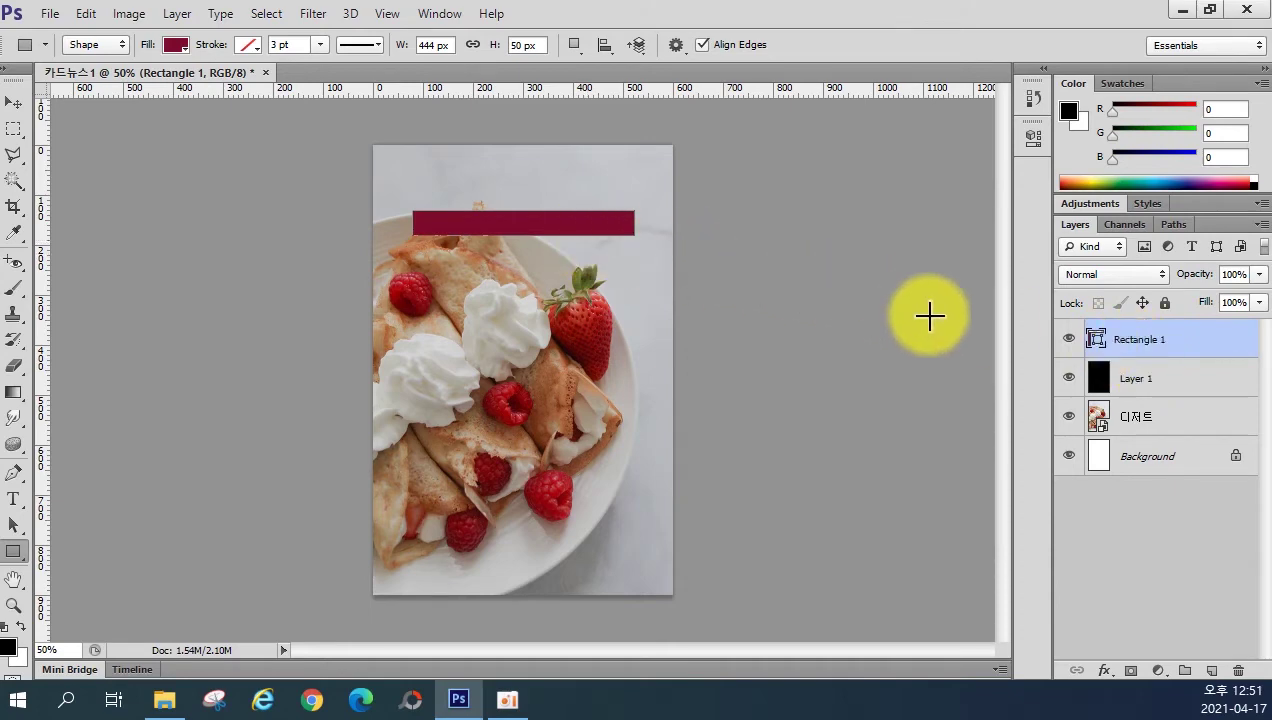
double_click(1098, 345)
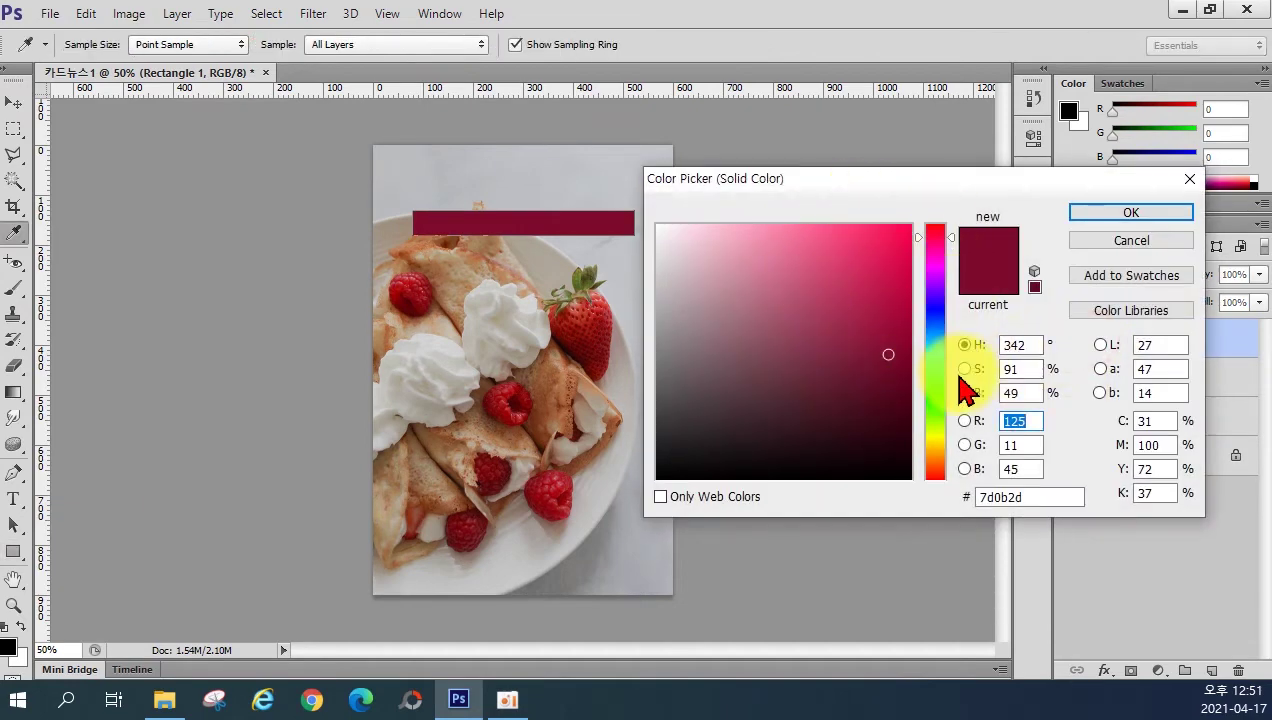
click(1131, 250)
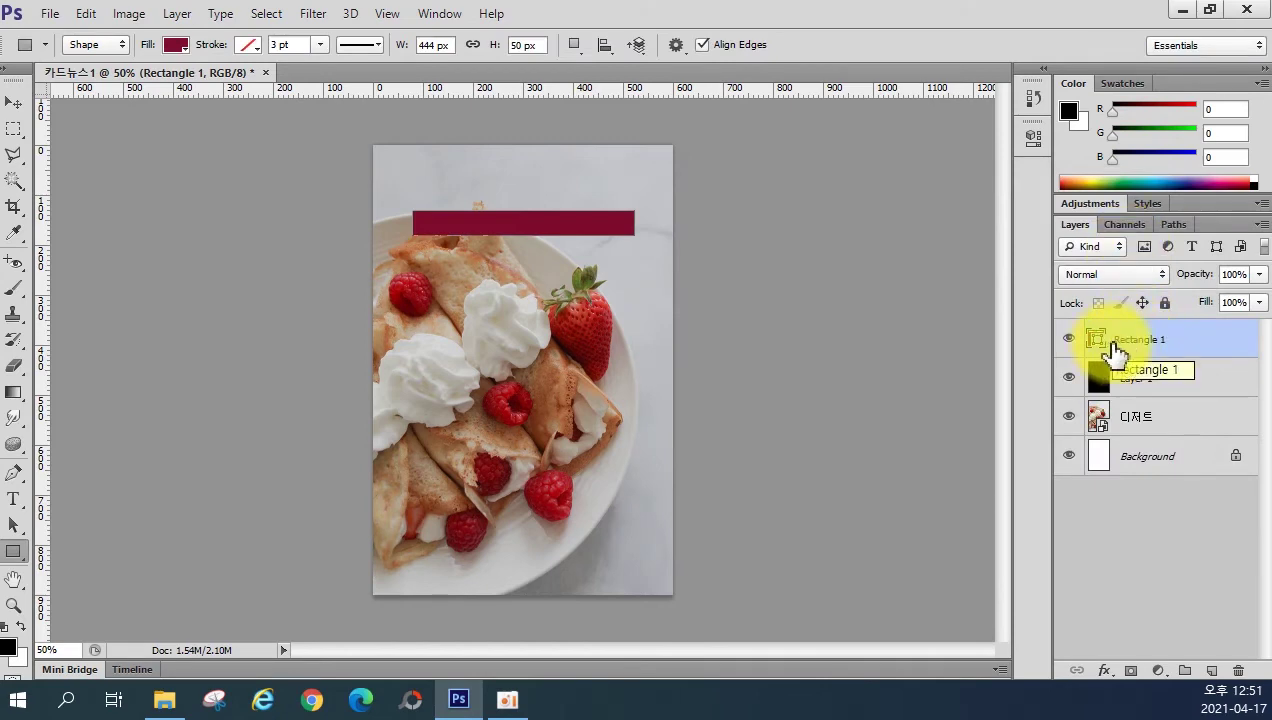
key(ctrl+t)
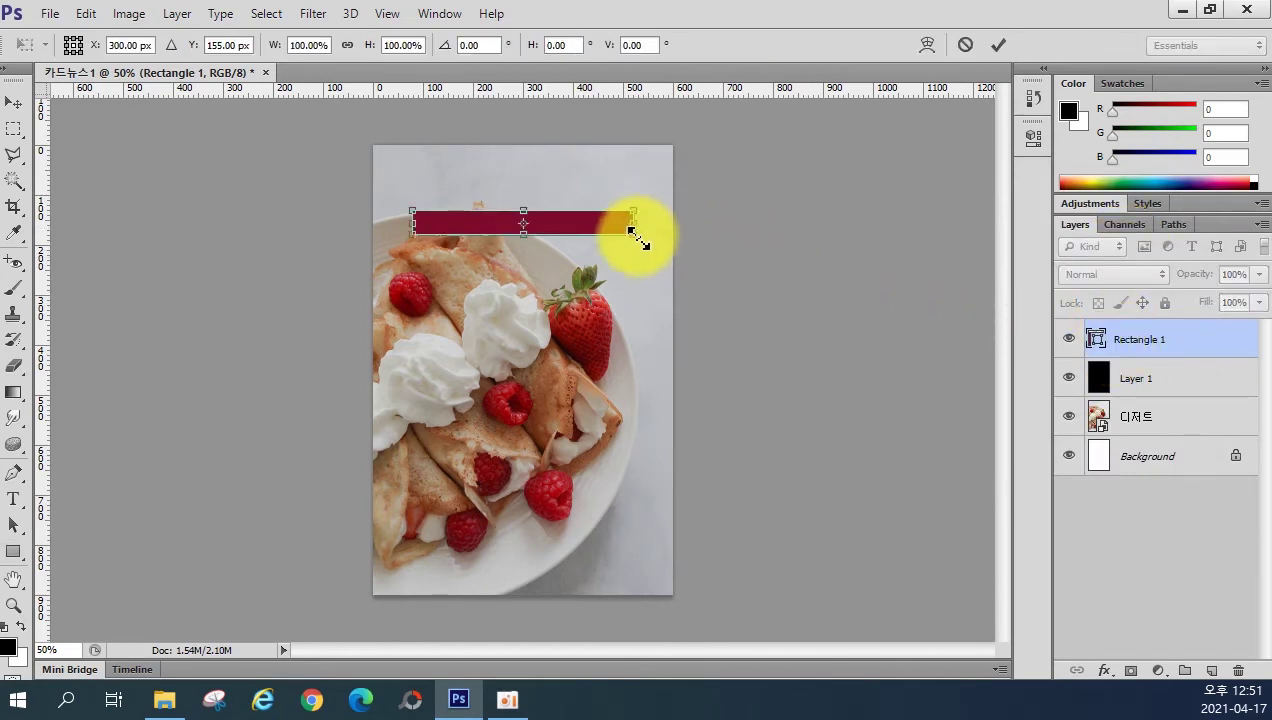
drag(635, 236, 633, 230)
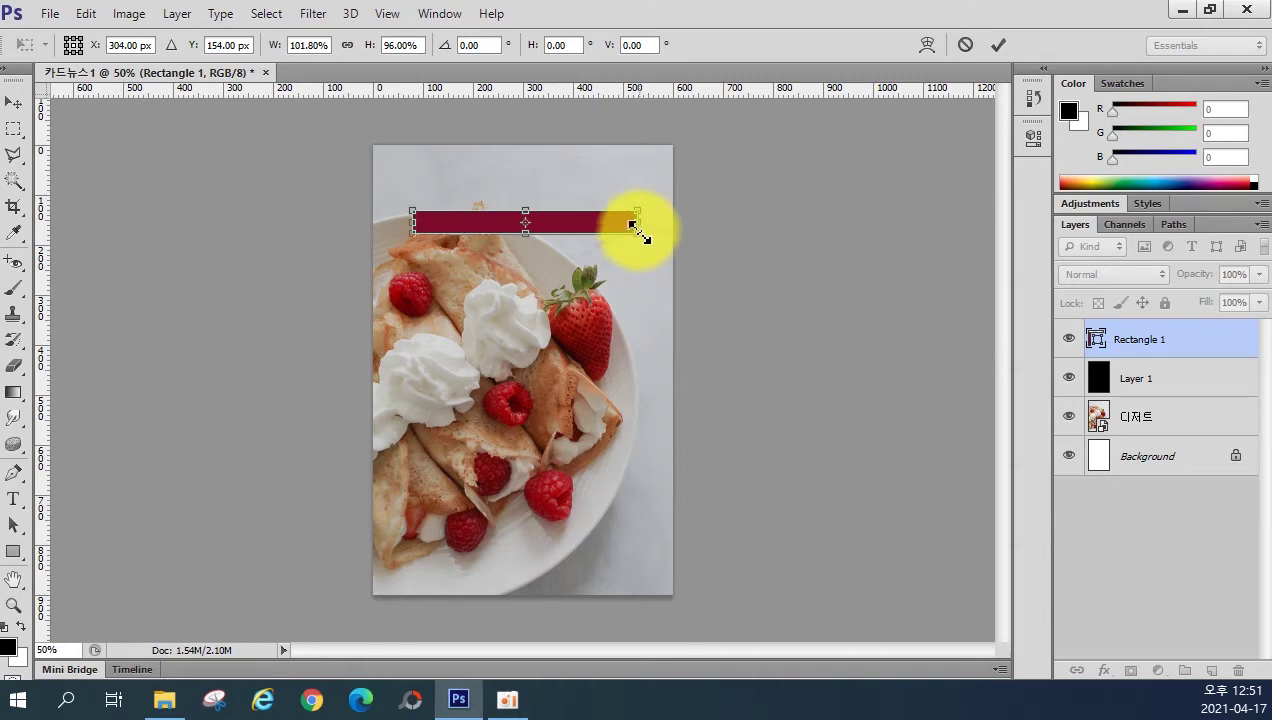
drag(638, 223, 633, 223)
key(Return)
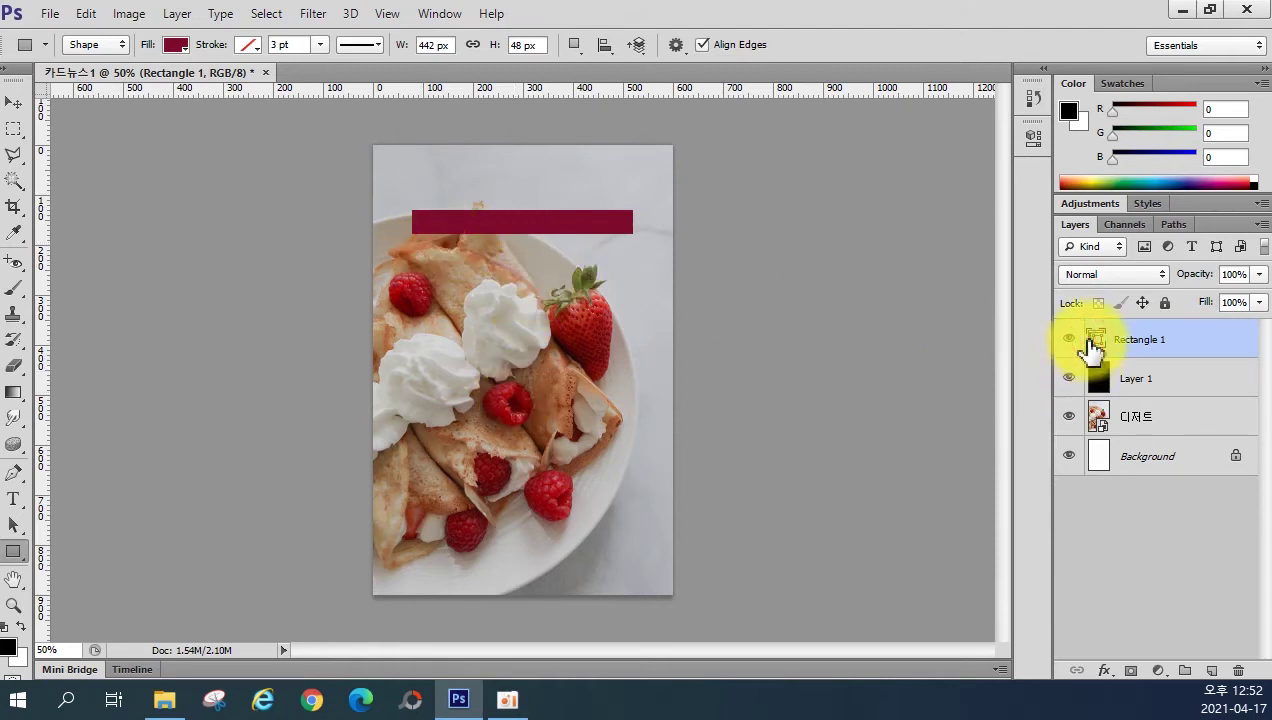
key(ctrl+t)
key(Escape)
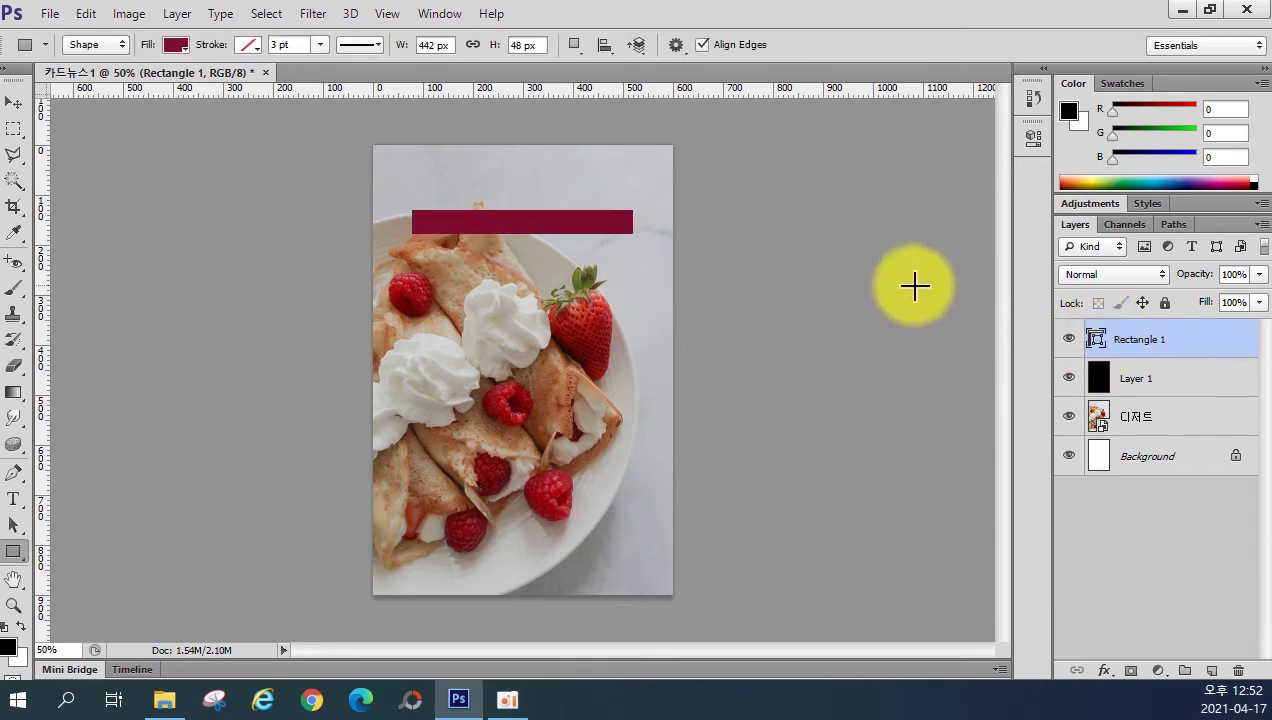
click(1174, 224)
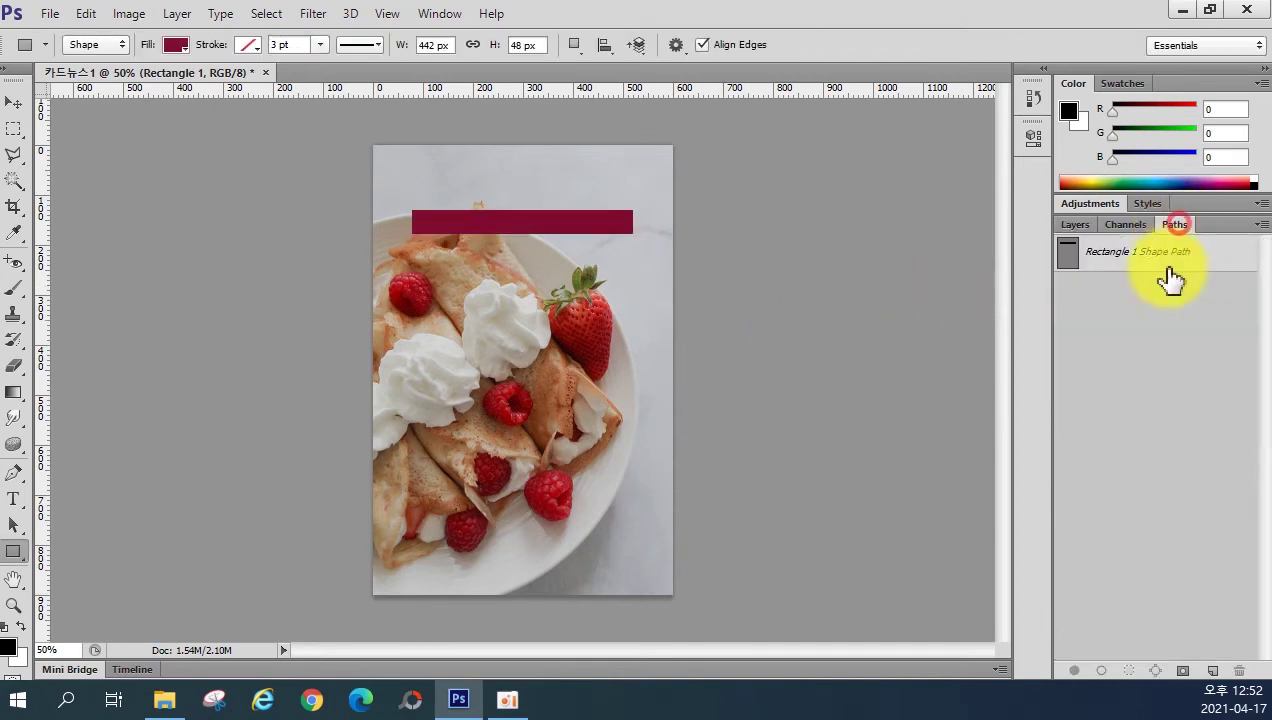
click(1077, 225)
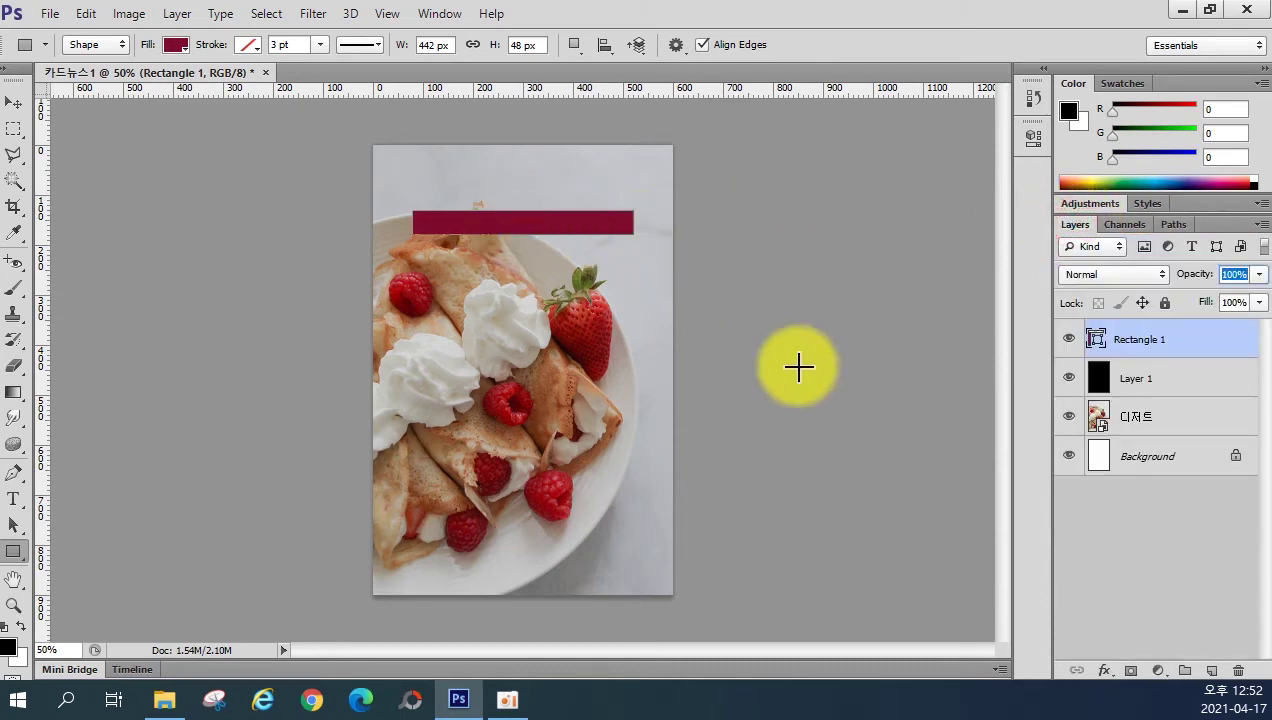
key(Return)
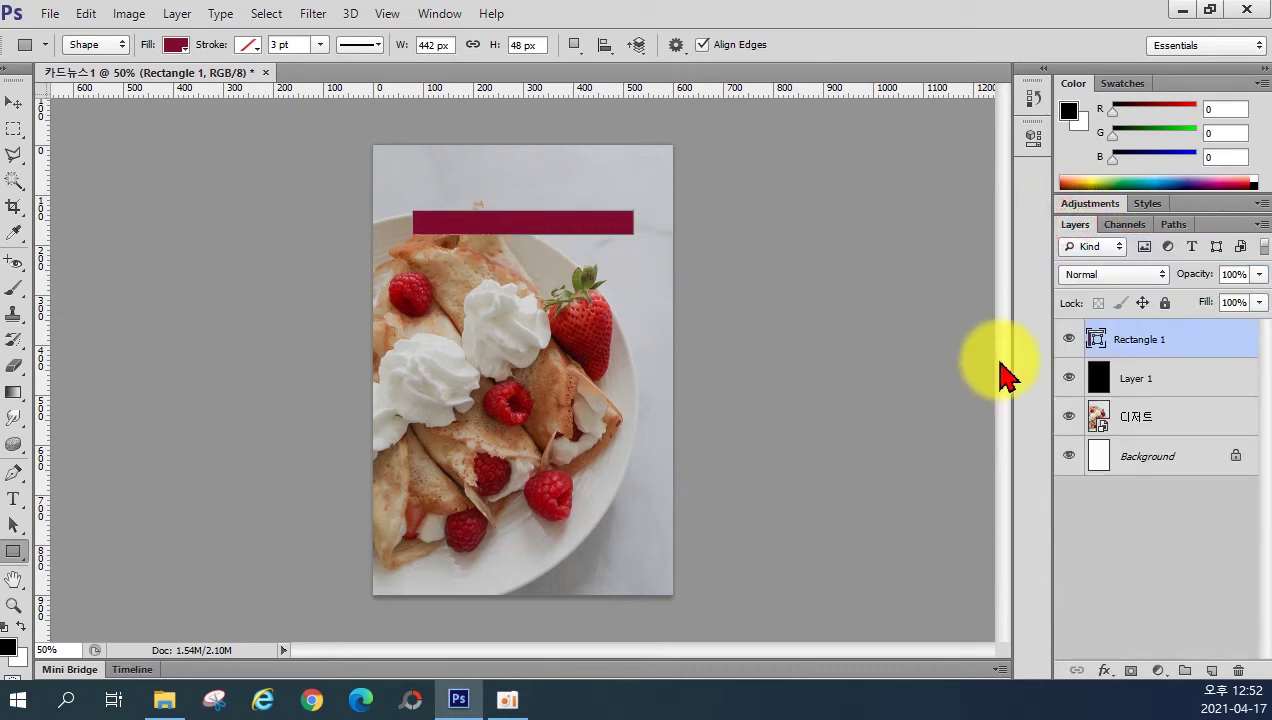
key(Left)
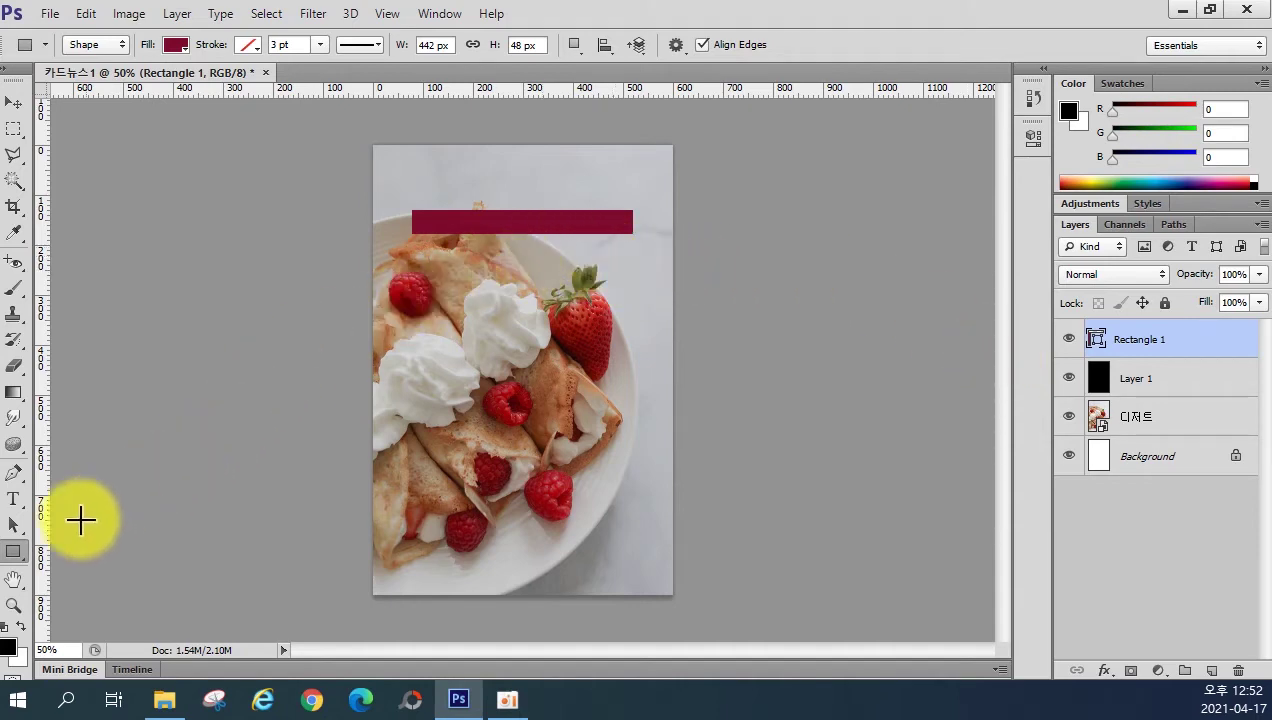
Step: Switch to the Horizontal Type tool and look through the available Korean fonts
click(14, 504)
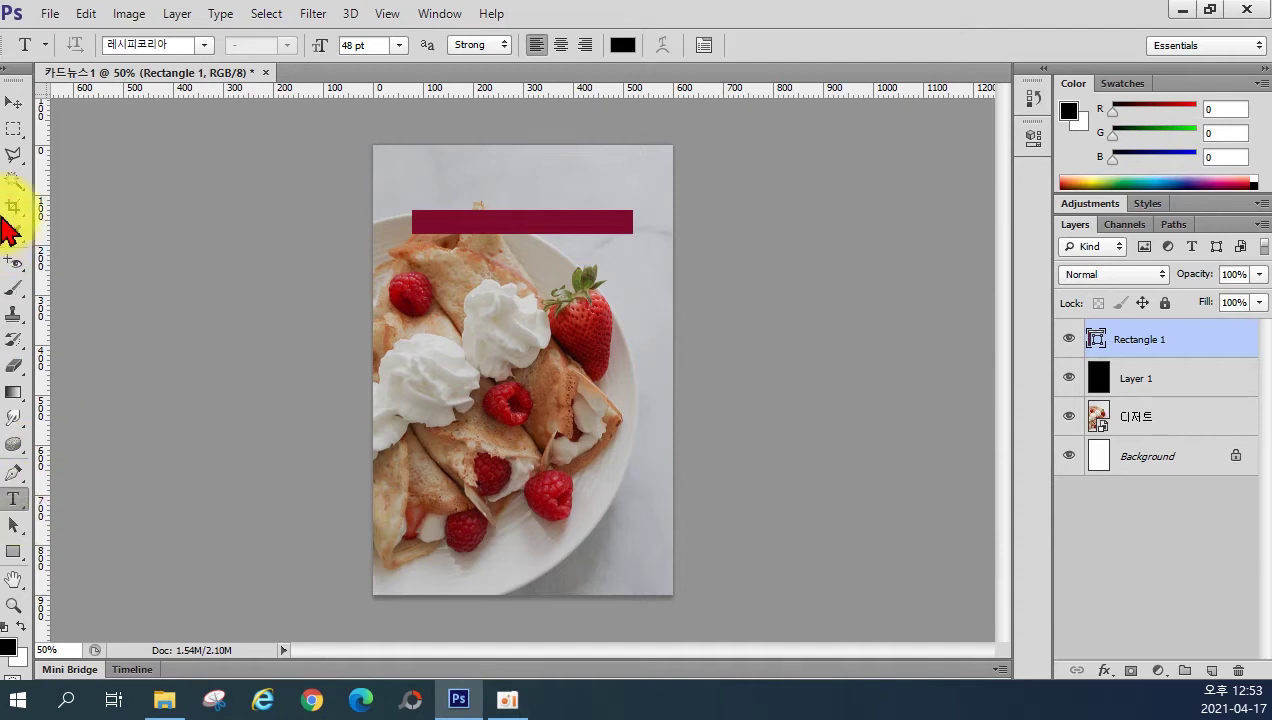
click(203, 45)
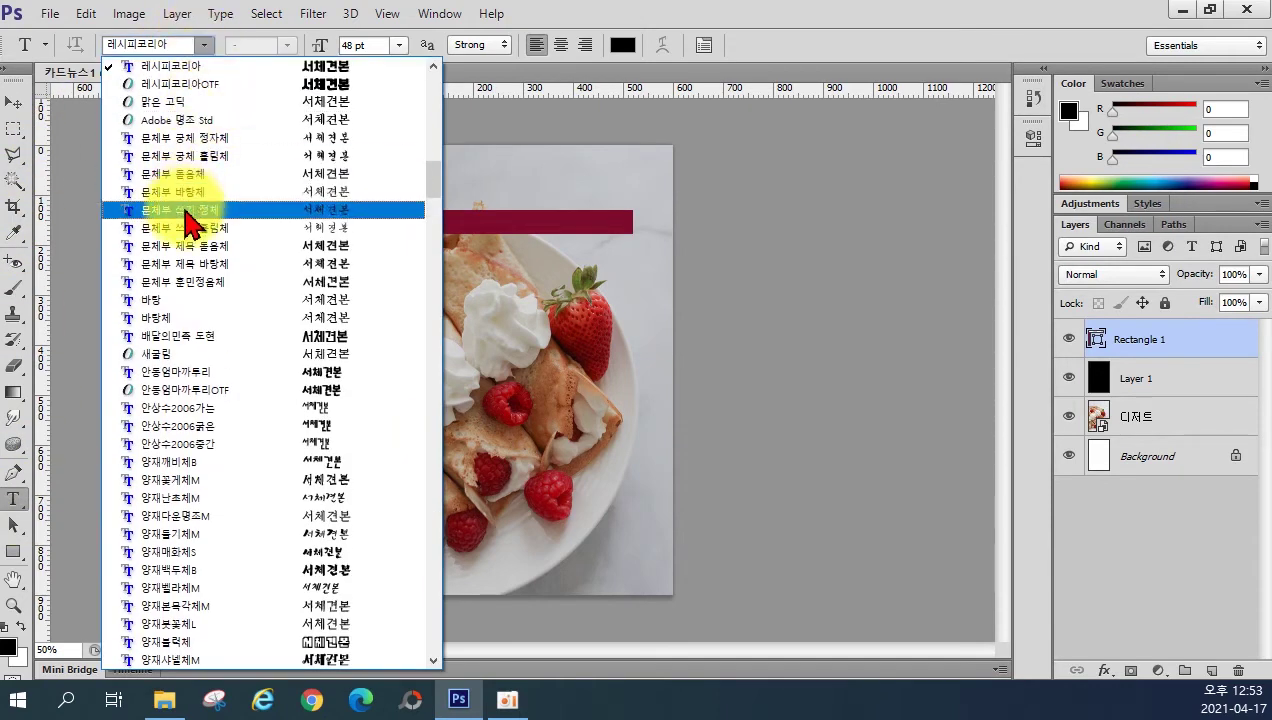
scroll(205, 248, up, 3)
scroll(235, 210, up, 5)
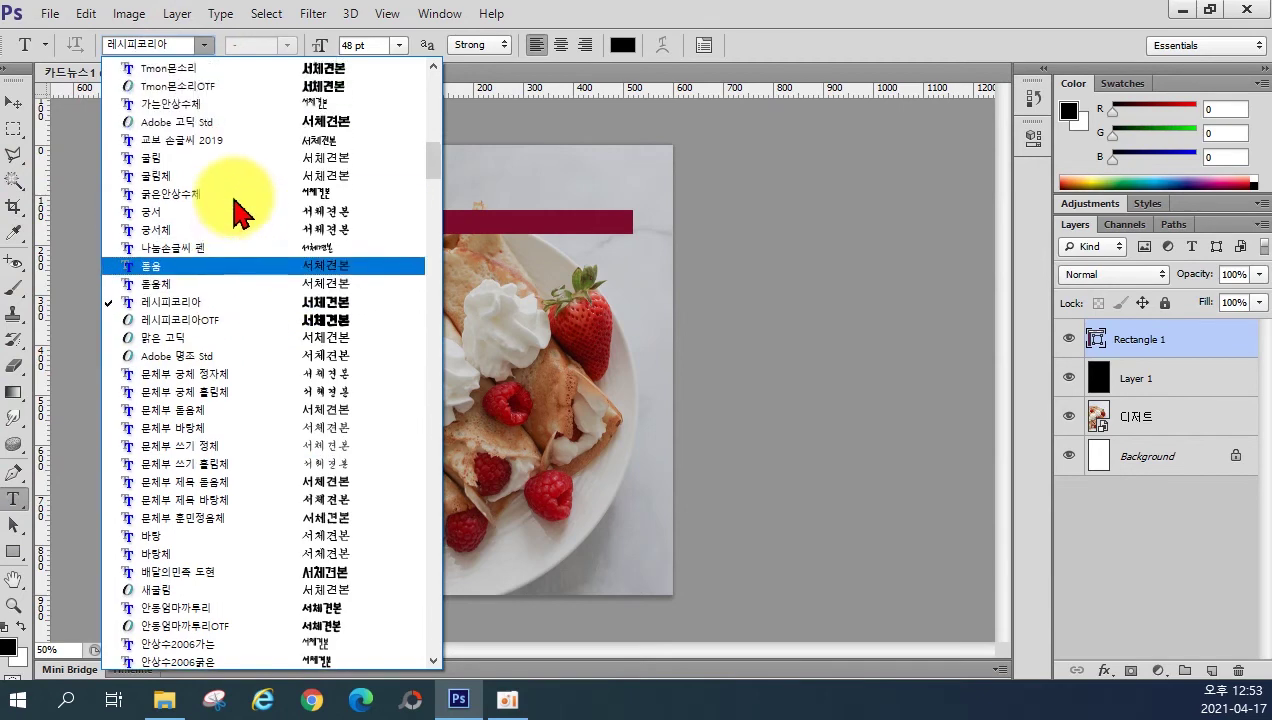
scroll(237, 333, down, 2)
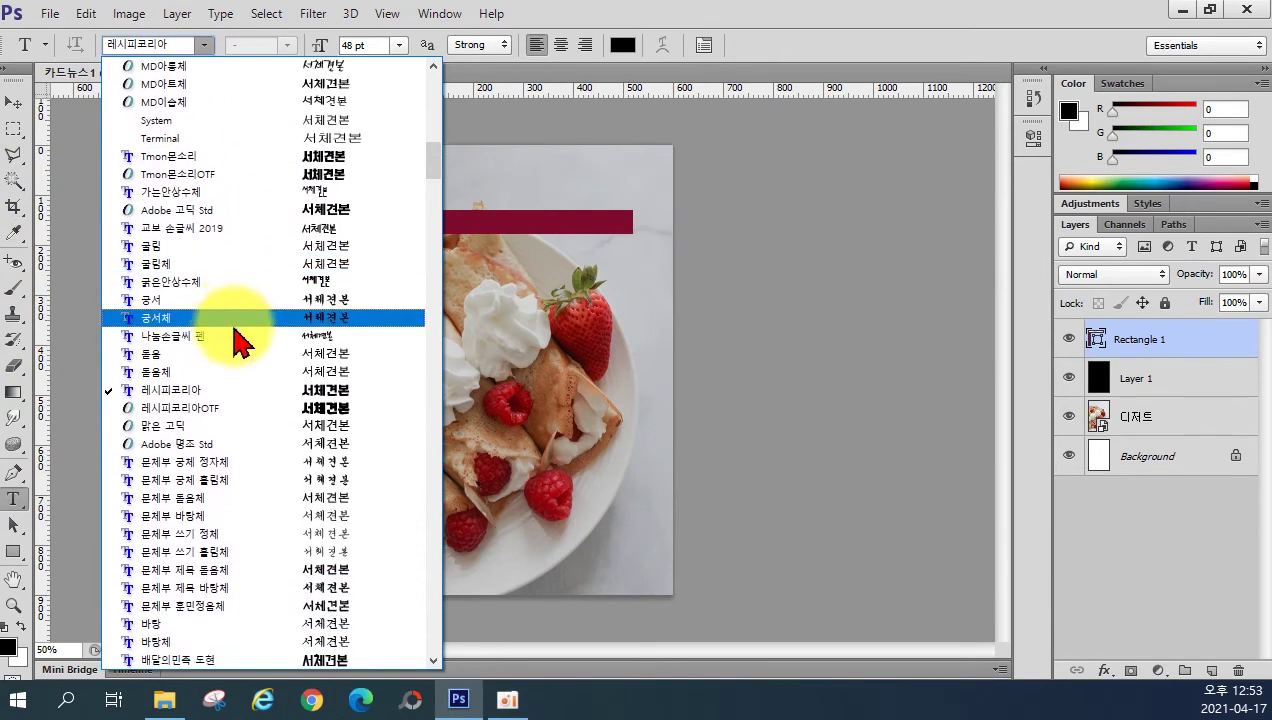
scroll(244, 375, down, 15)
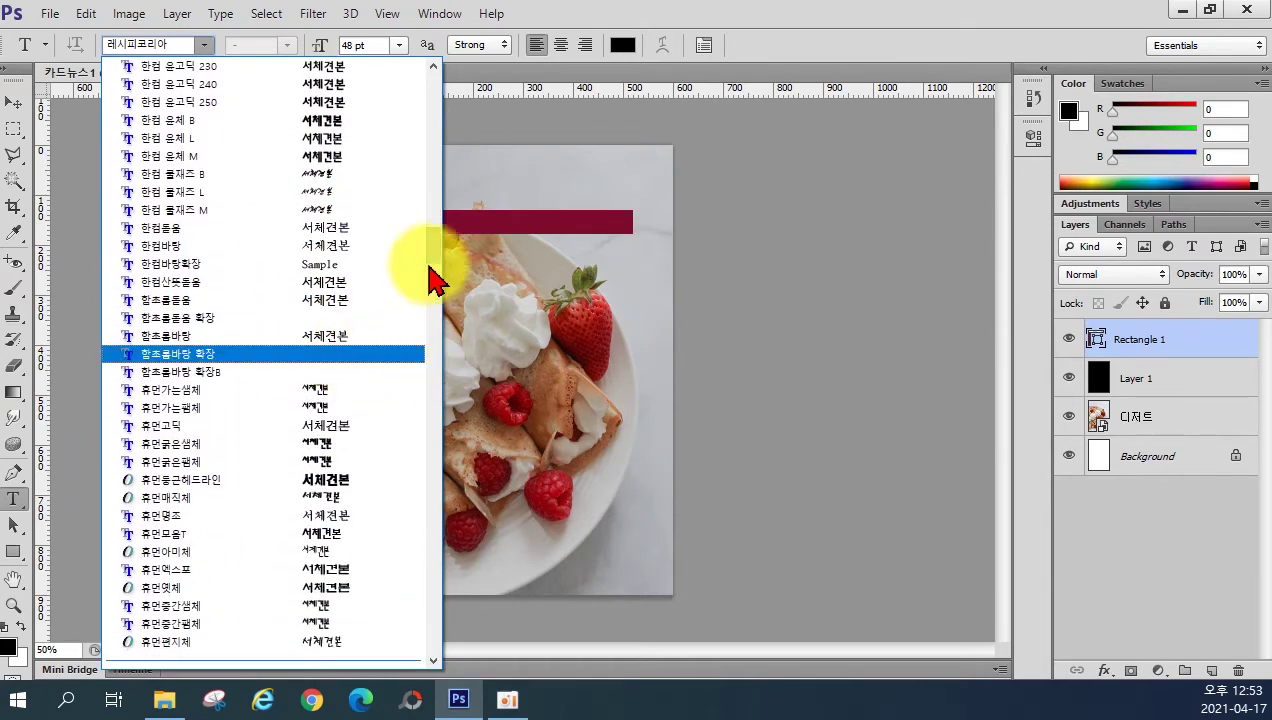
drag(440, 250, 418, 180)
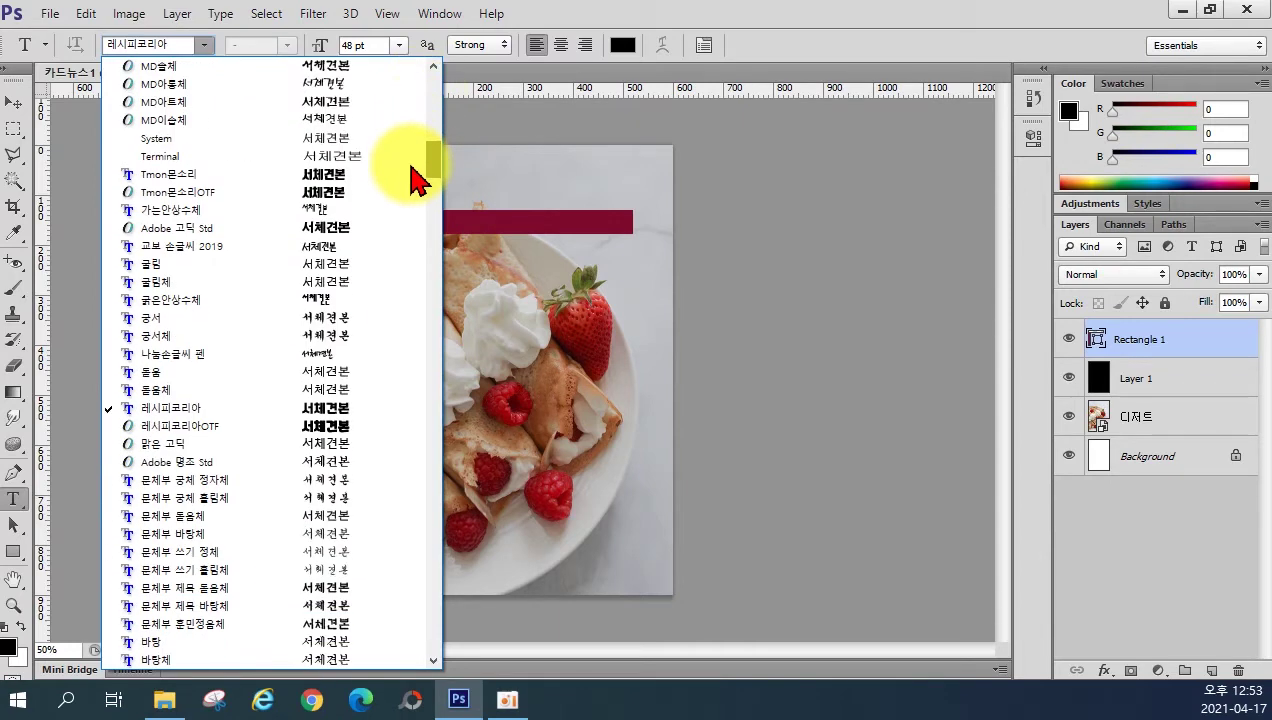
scroll(295, 440, down, 2)
scroll(295, 455, down, 3)
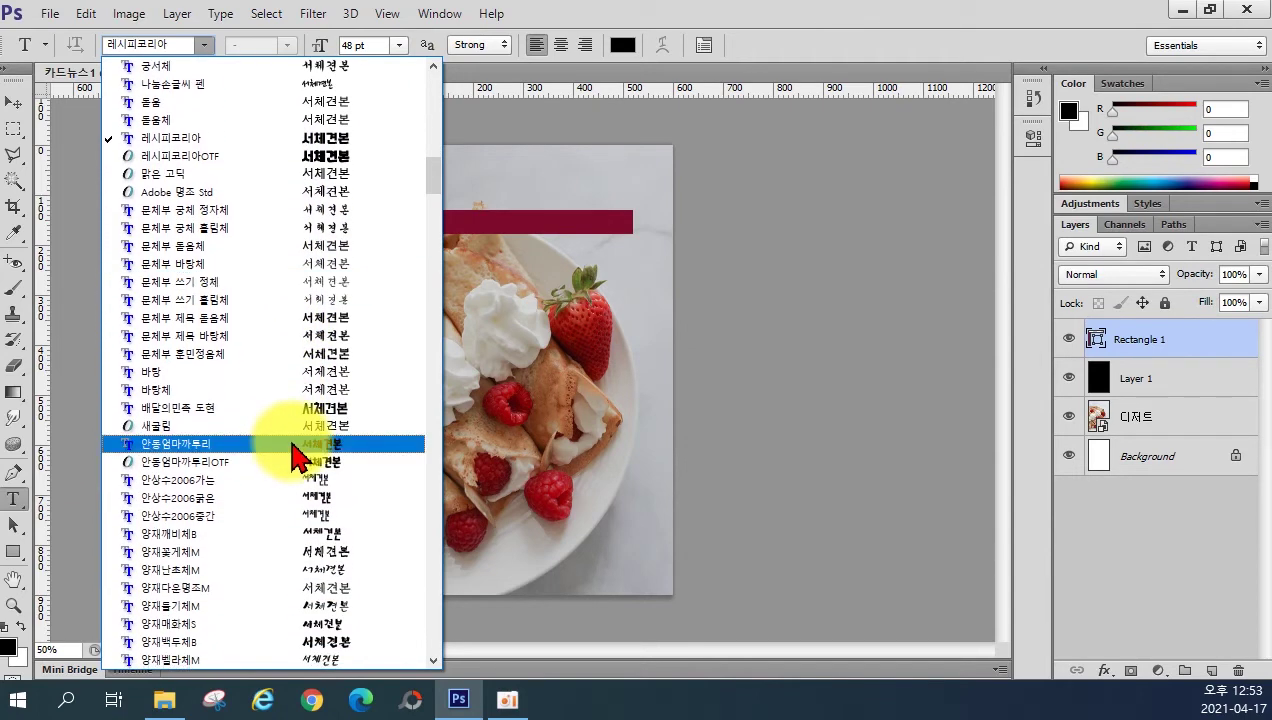
scroll(297, 452, up, 1)
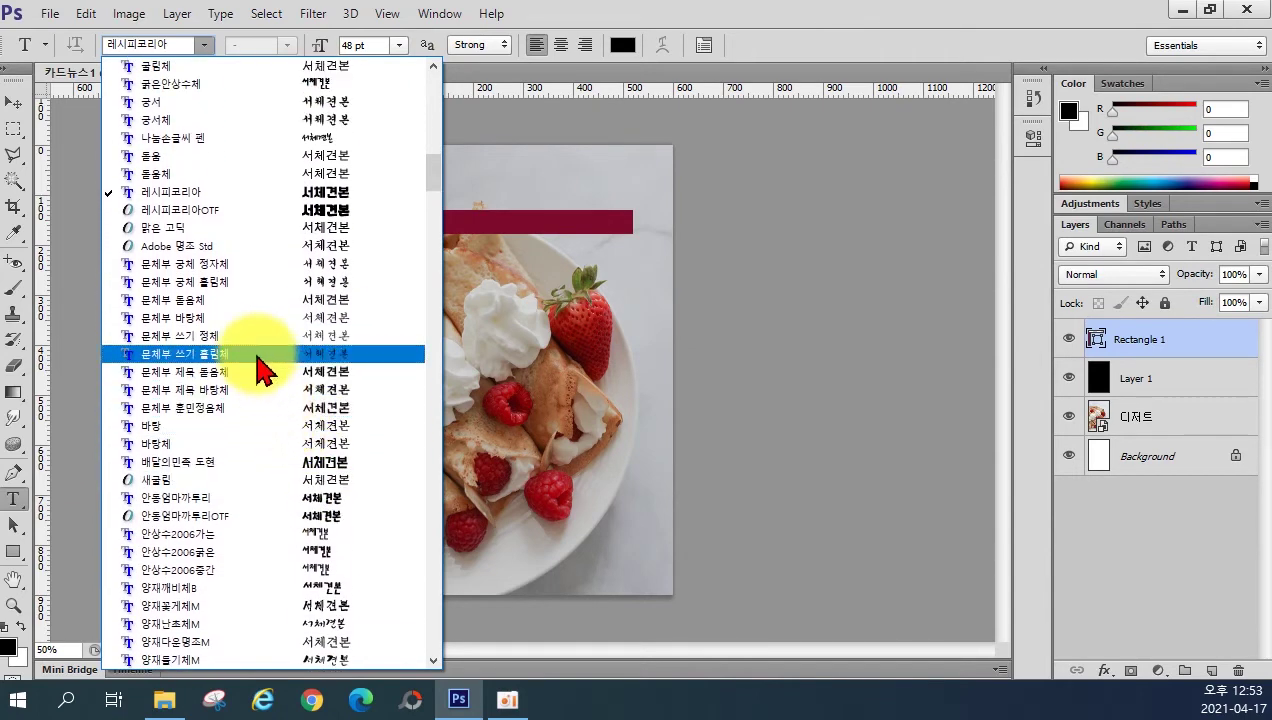
scroll(257, 370, up, 2)
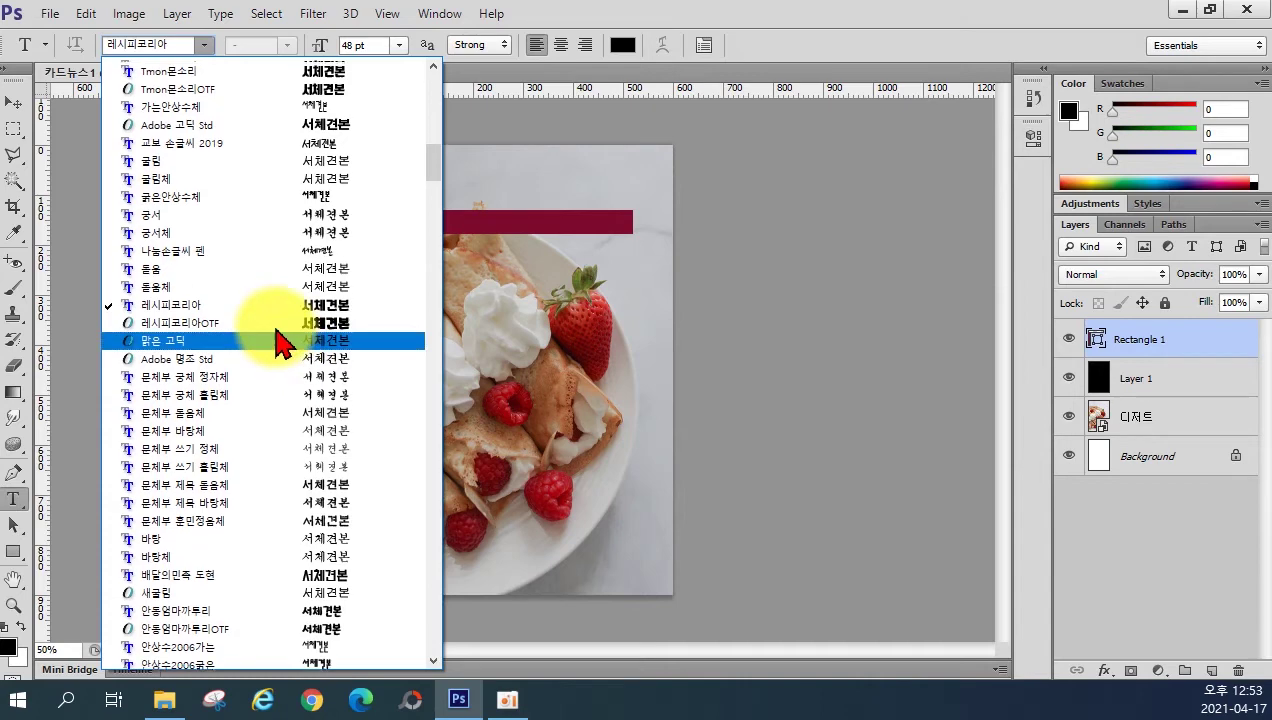
scroll(265, 338, up, 1)
scroll(213, 245, up, 8)
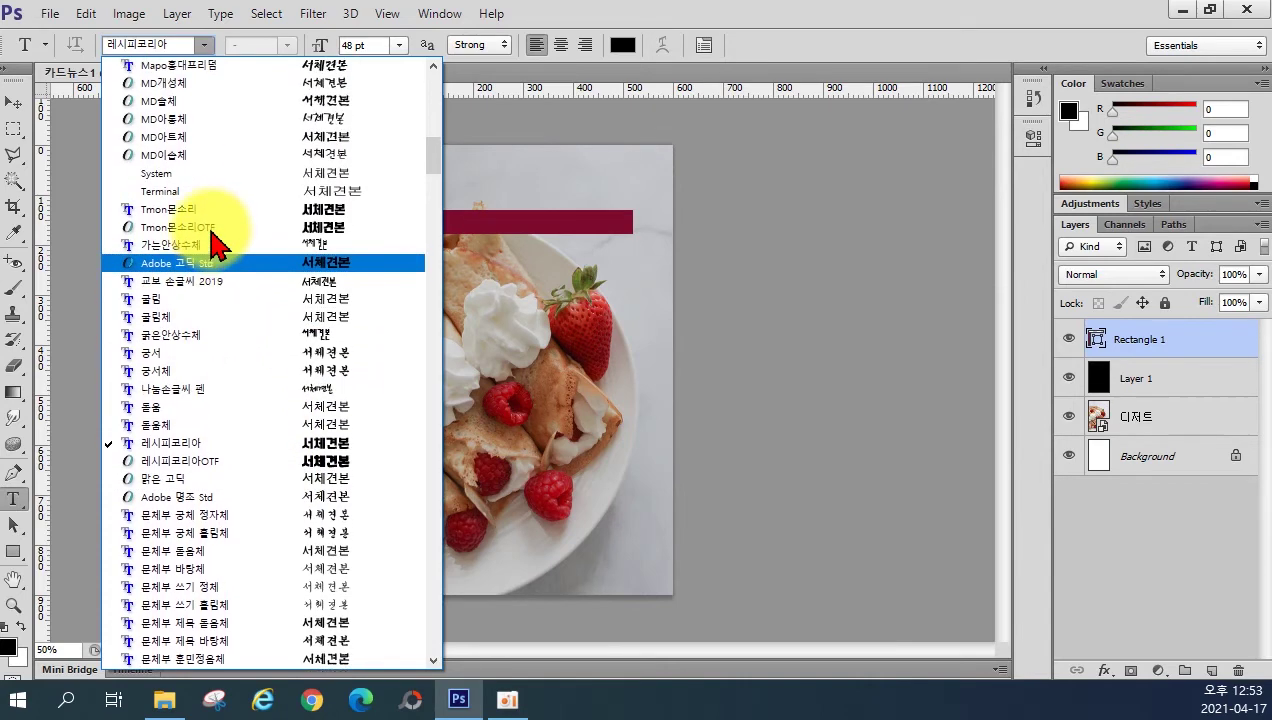
scroll(250, 291, up, 11)
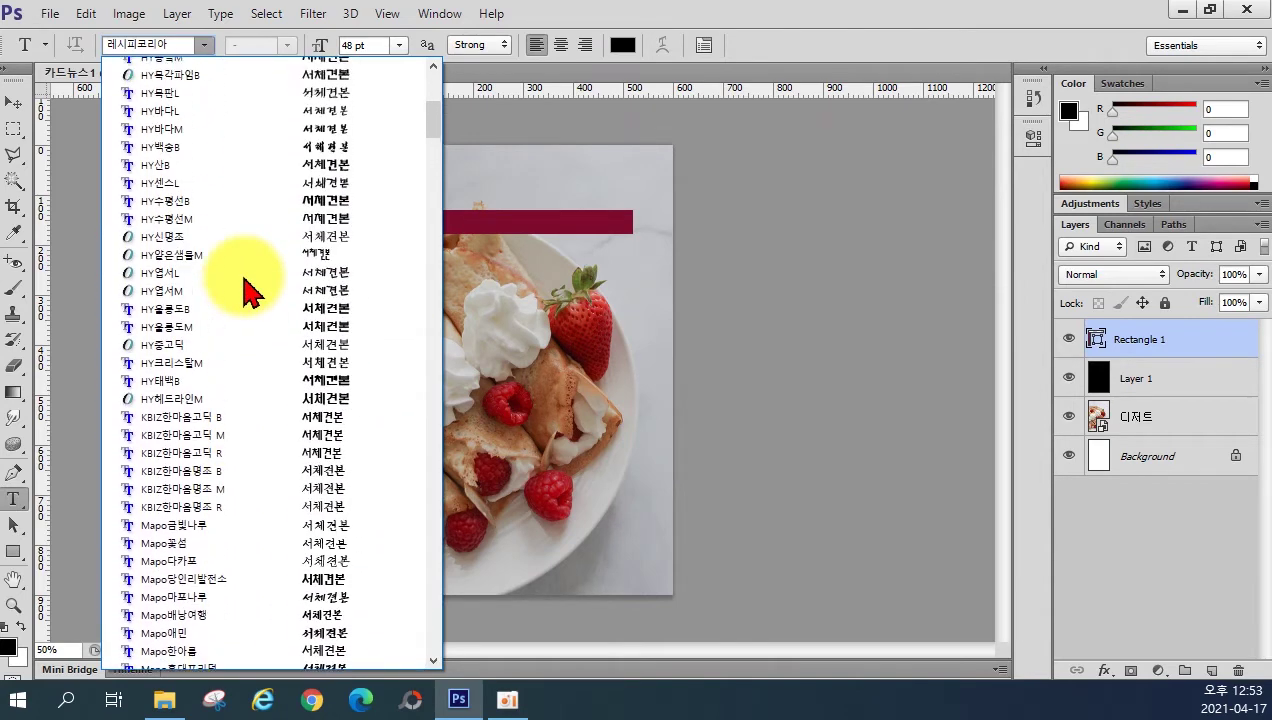
Step: Set the Type tool's font family to 굴림
click(176, 43)
click(173, 43)
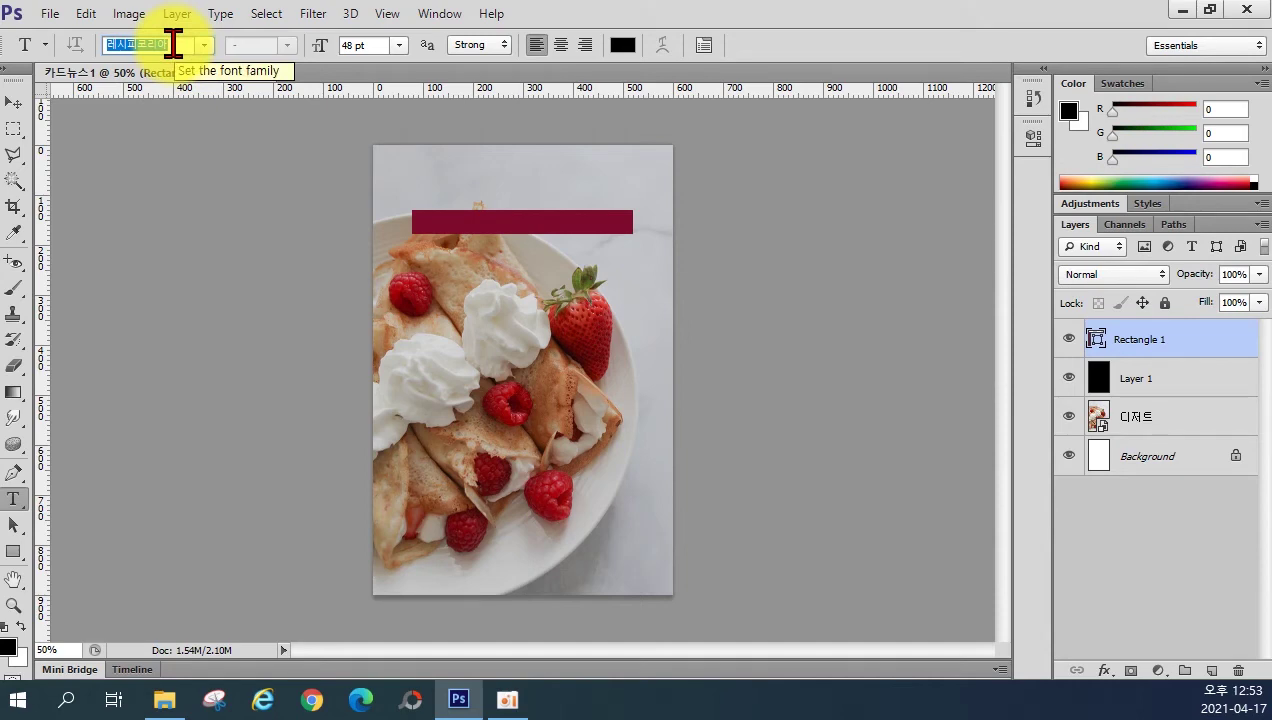
text(rnf)
key(BackSpace)
key(BackSpace)
key(BackSpace)
text(굴림굴림)
key(BackSpace)
key(BackSpace)
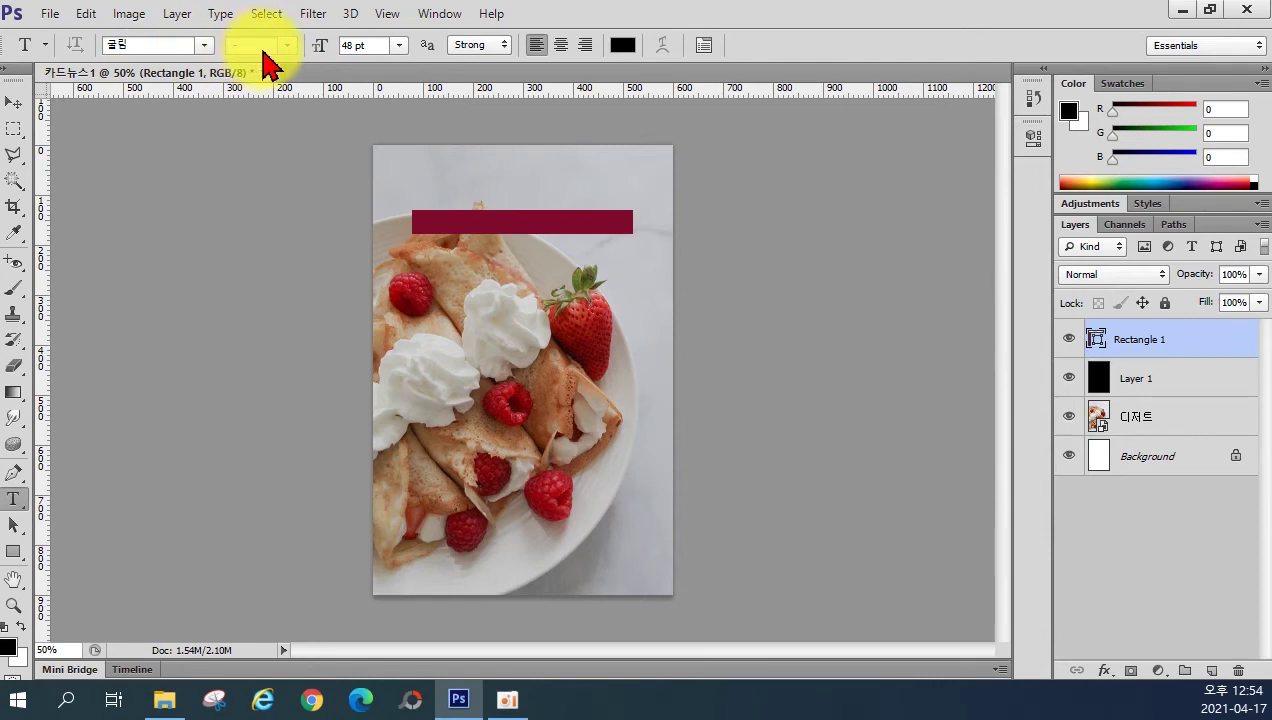
Step: Set the text size to 25 pt and the character tracking to -30
click(350, 45)
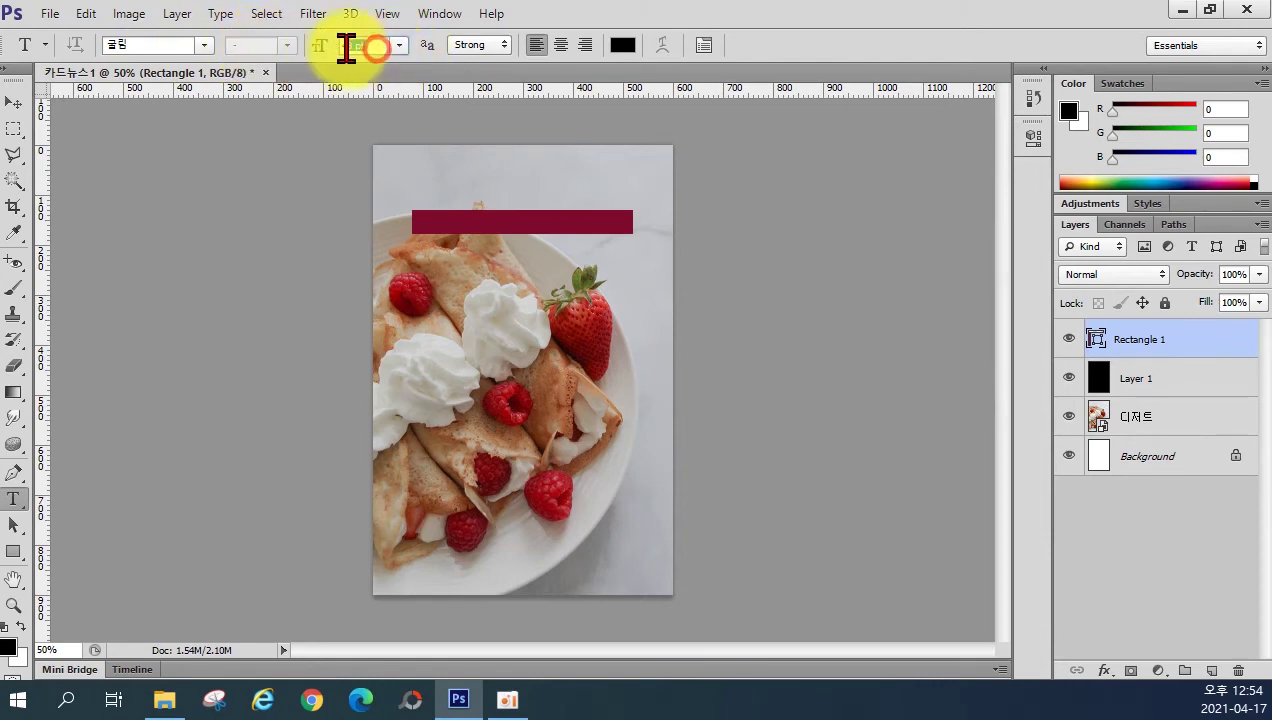
text(25)
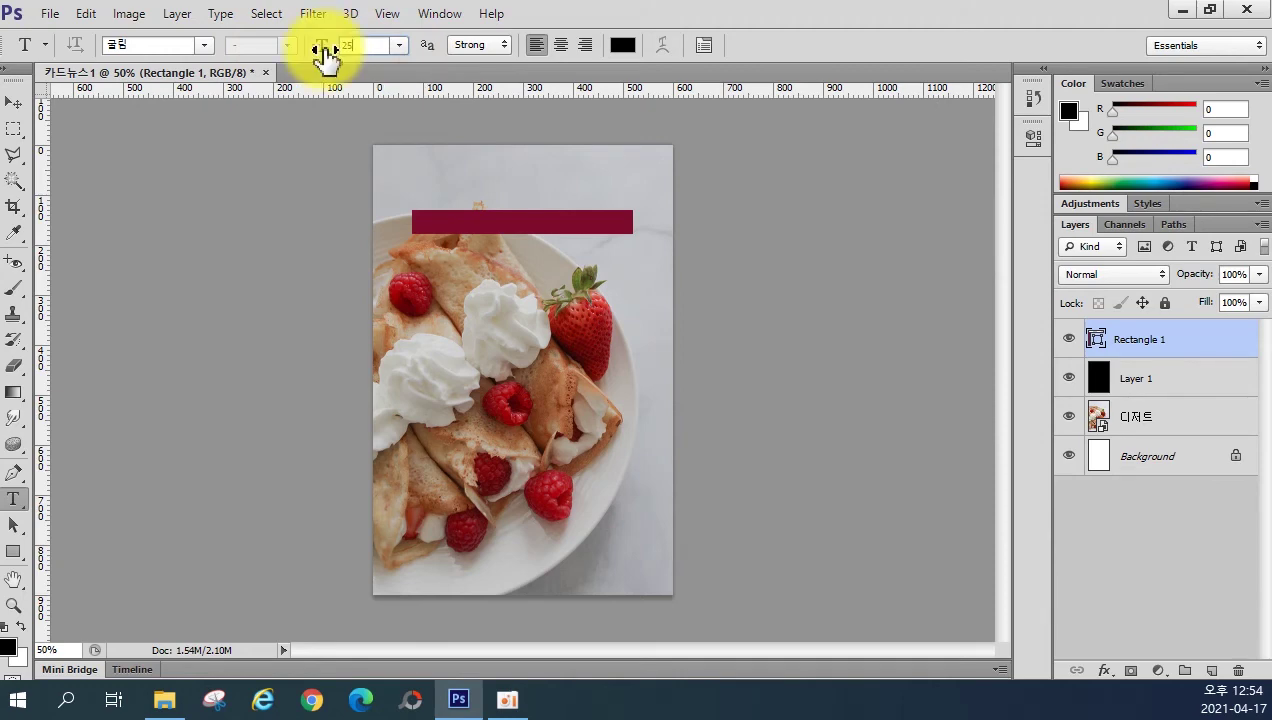
key(Return)
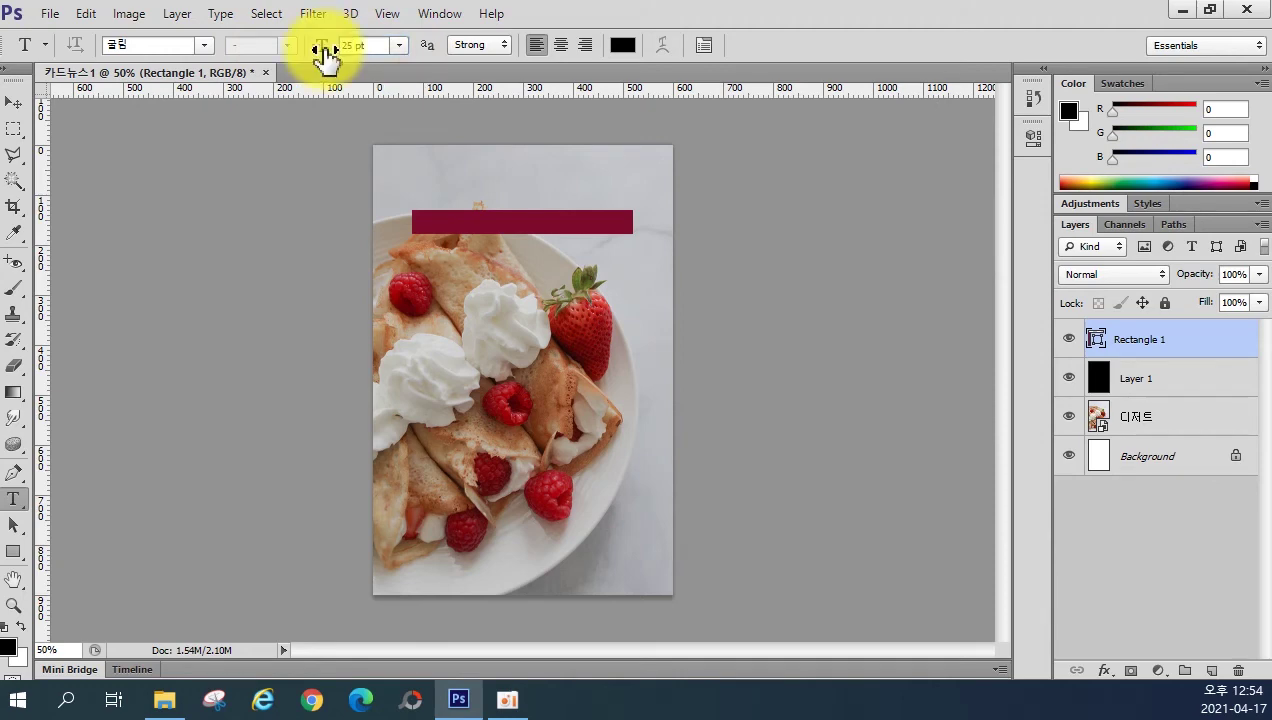
click(704, 46)
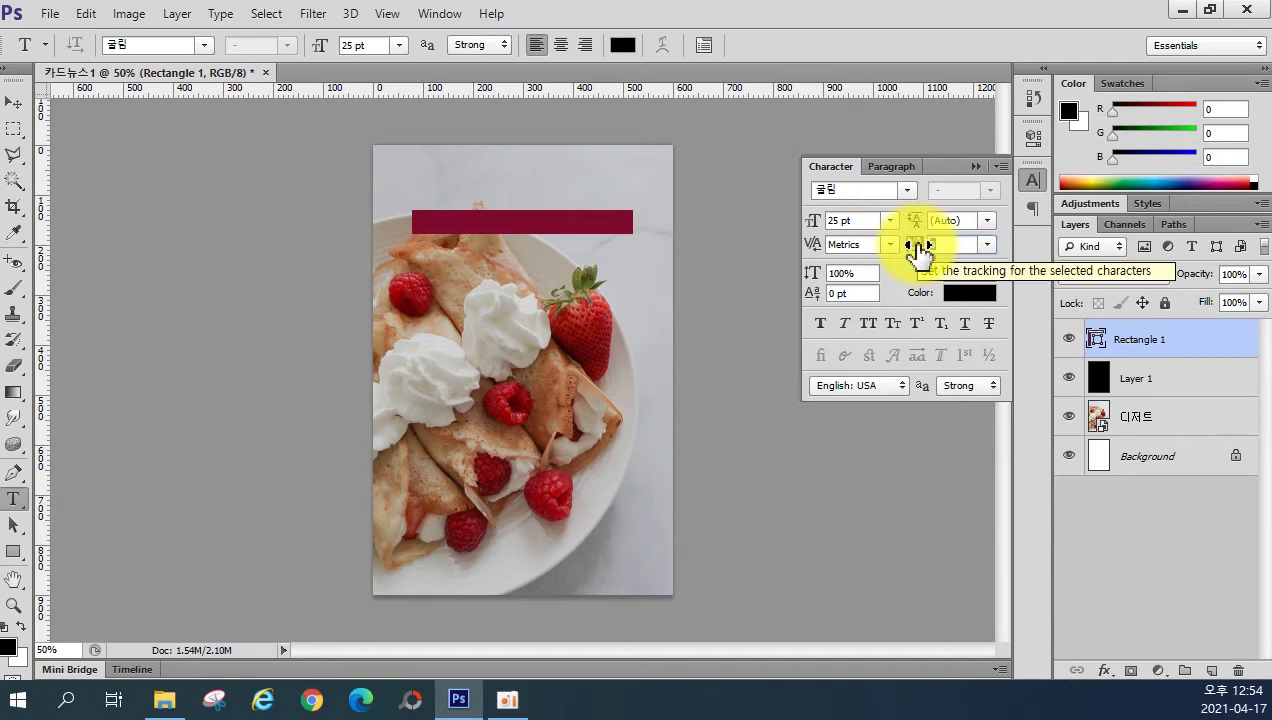
drag(918, 252, 920, 255)
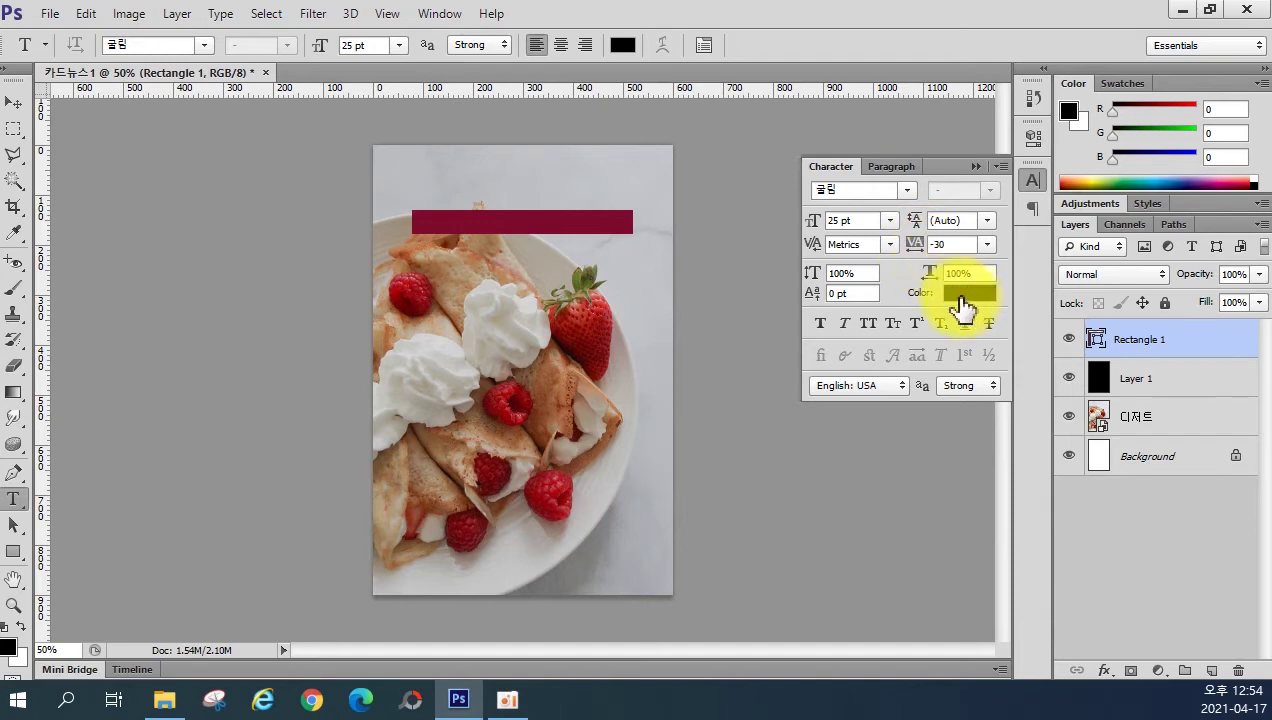
Step: Set the text color to white (ffffff)
click(960, 298)
drag(690, 267, 614, 208)
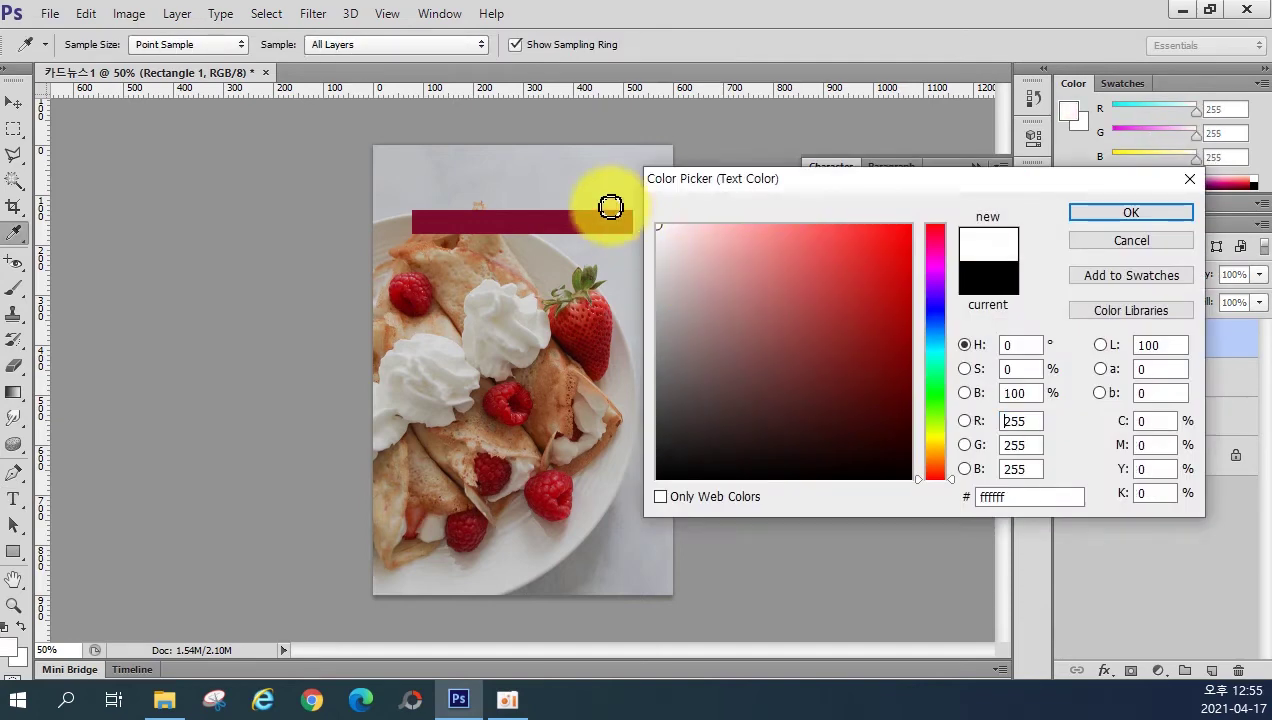
click(1097, 212)
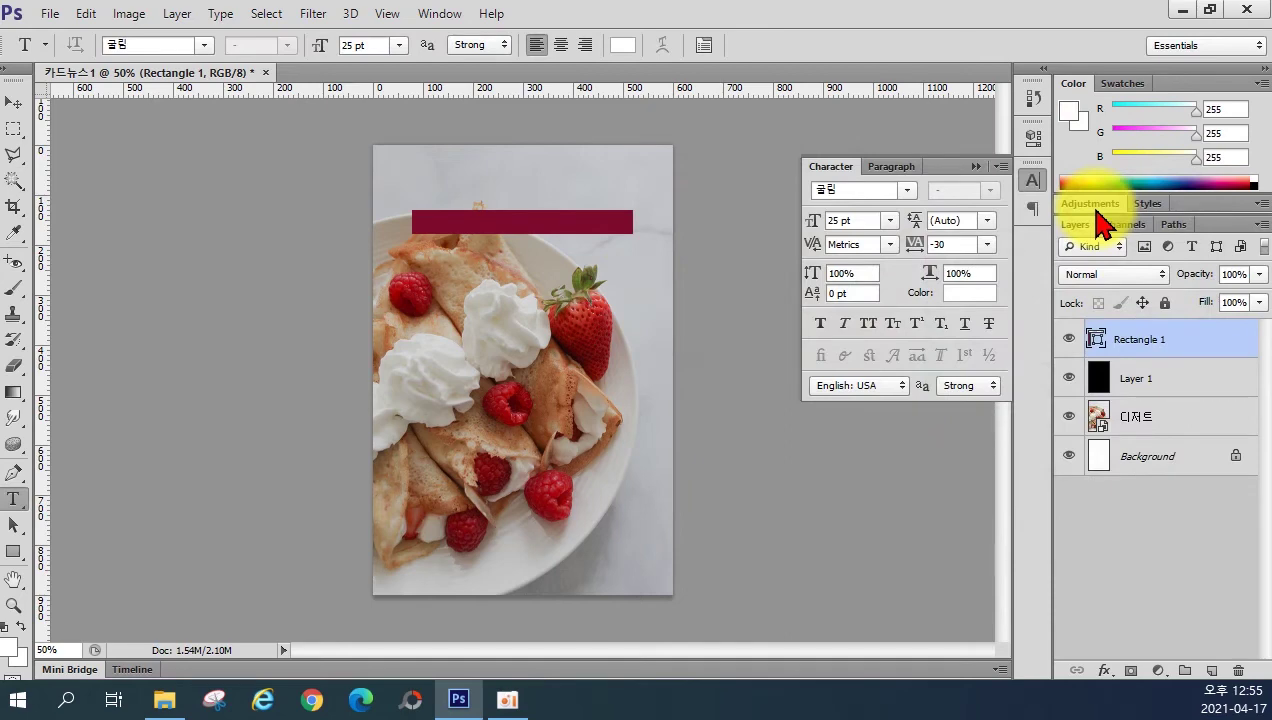
Step: Add the text "#인스타그램을 달군 대세 카페" on the dark red rectangle and commit it
click(426, 228)
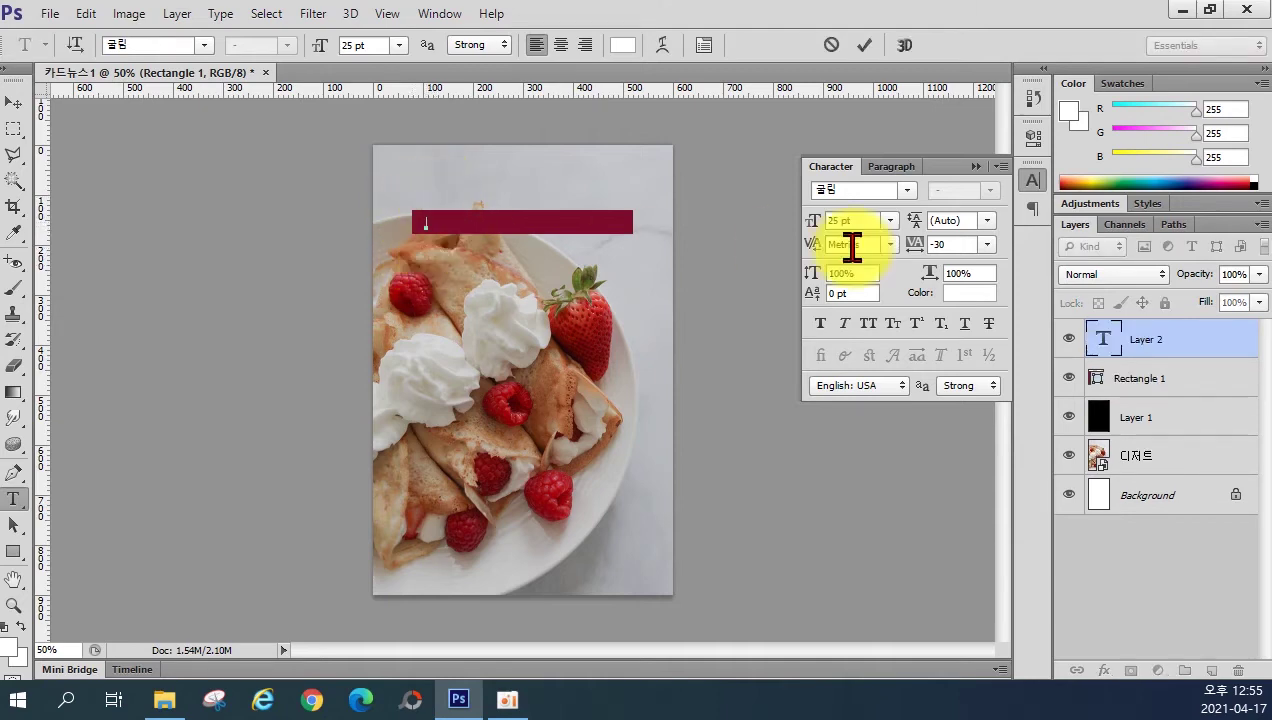
click(975, 166)
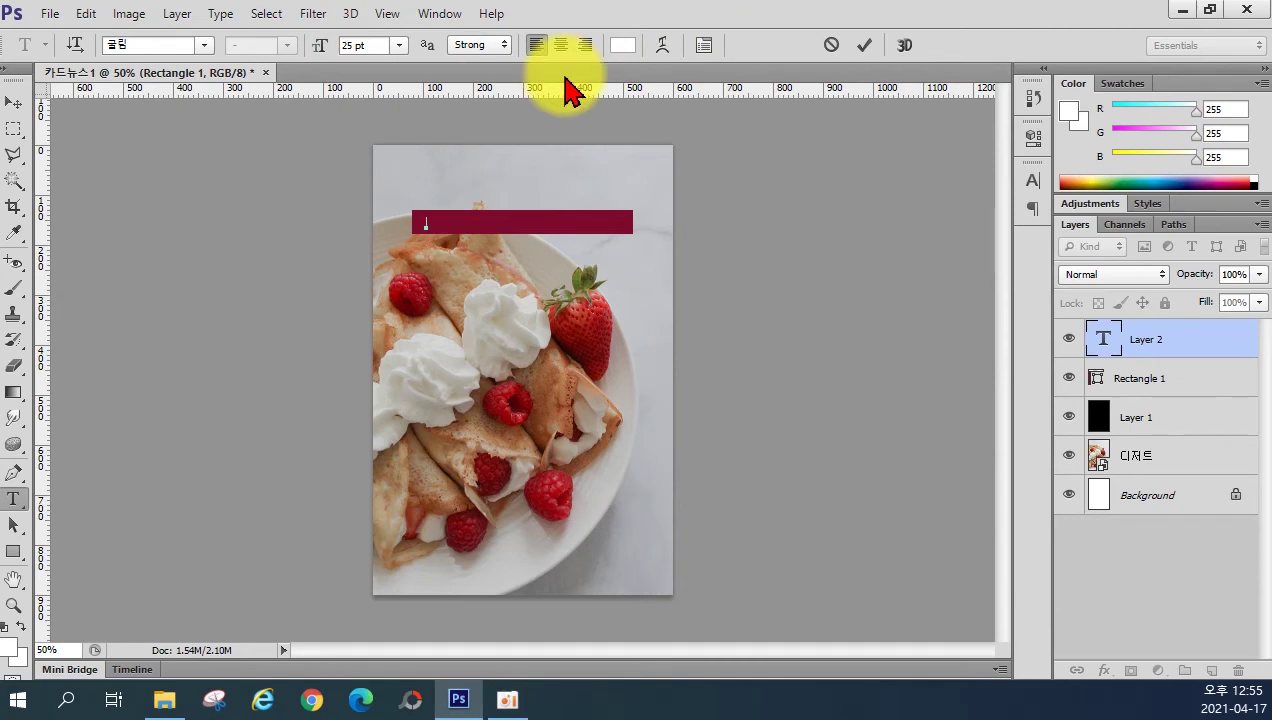
click(703, 50)
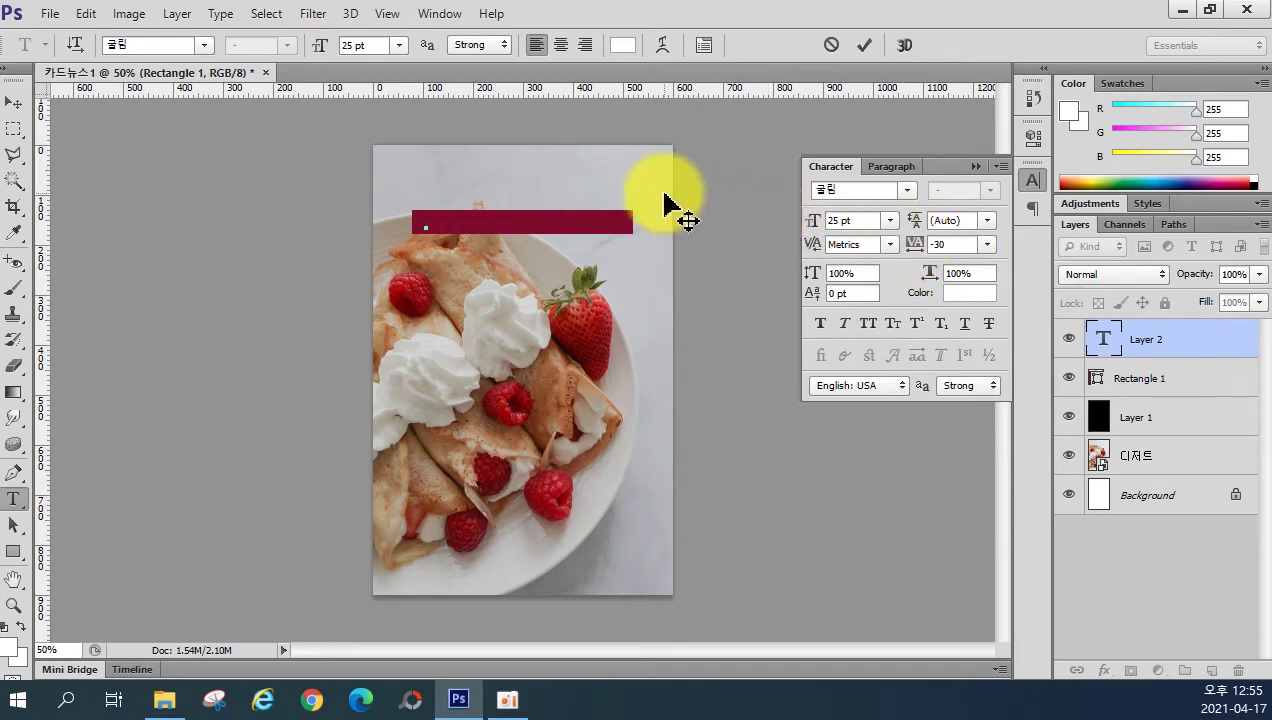
text(#)
text(dlstmxkrmfoad)
text(mf)
key(BackSpace)
key(BackSpace)
key(BackSpace)
key(BackSpace)
key(BackSpace)
key(BackSpace)
key(BackSpace)
key(BackSpace)
key(BackSpace)
key(BackSpace)
key(BackSpace)
key(BackSpace)
key(BackSpace)
key(BackSpace)
key(BackSpace)
text(인스타그램을 달군 대세 카페)
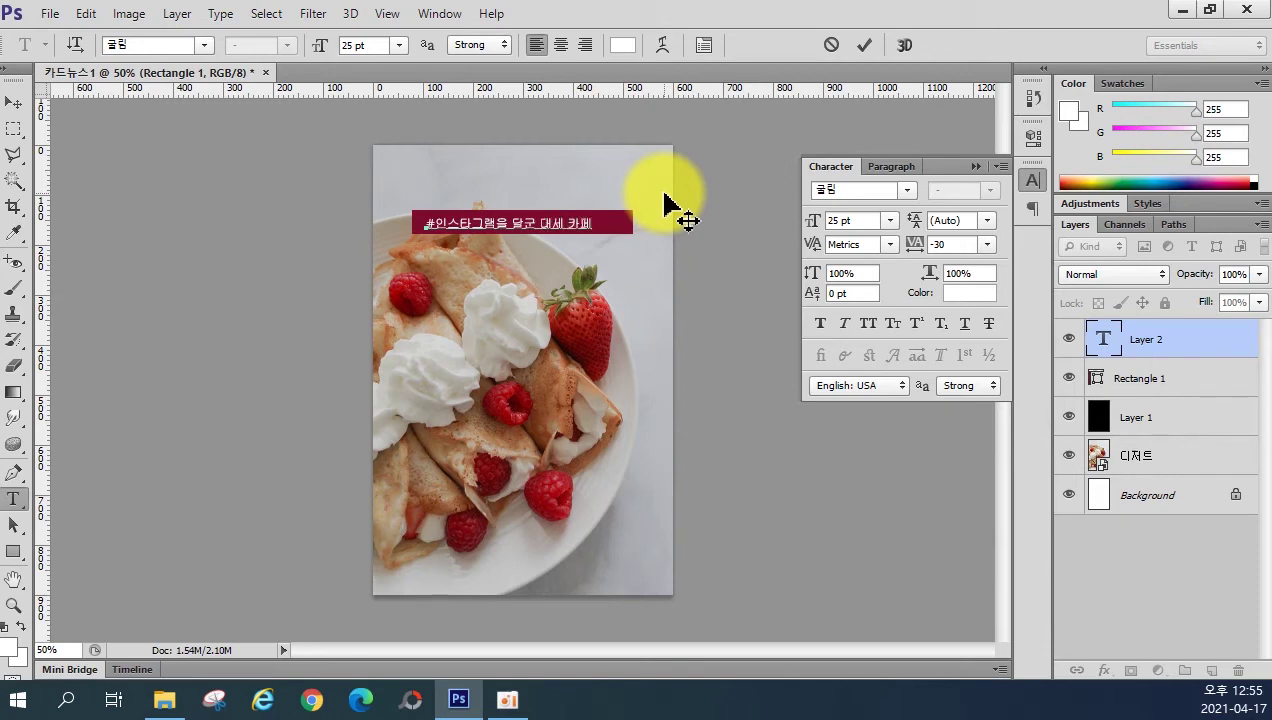
key(ctrl+Return)
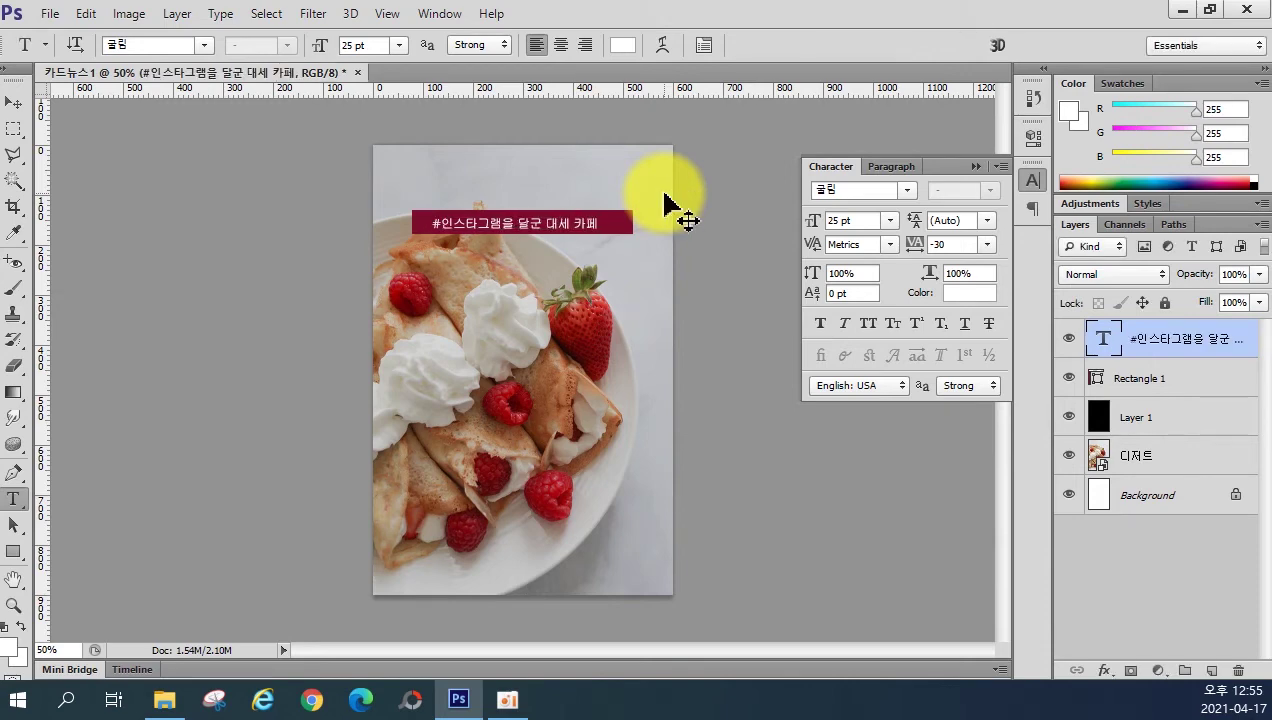
Step: Nudge the white hashtag text so it sits centered within the dark red rectangle
key(ctrl+Up)
key(ctrl+Up)
key(ctrl+Up)
key(ctrl+Up)
key(ctrl+Up)
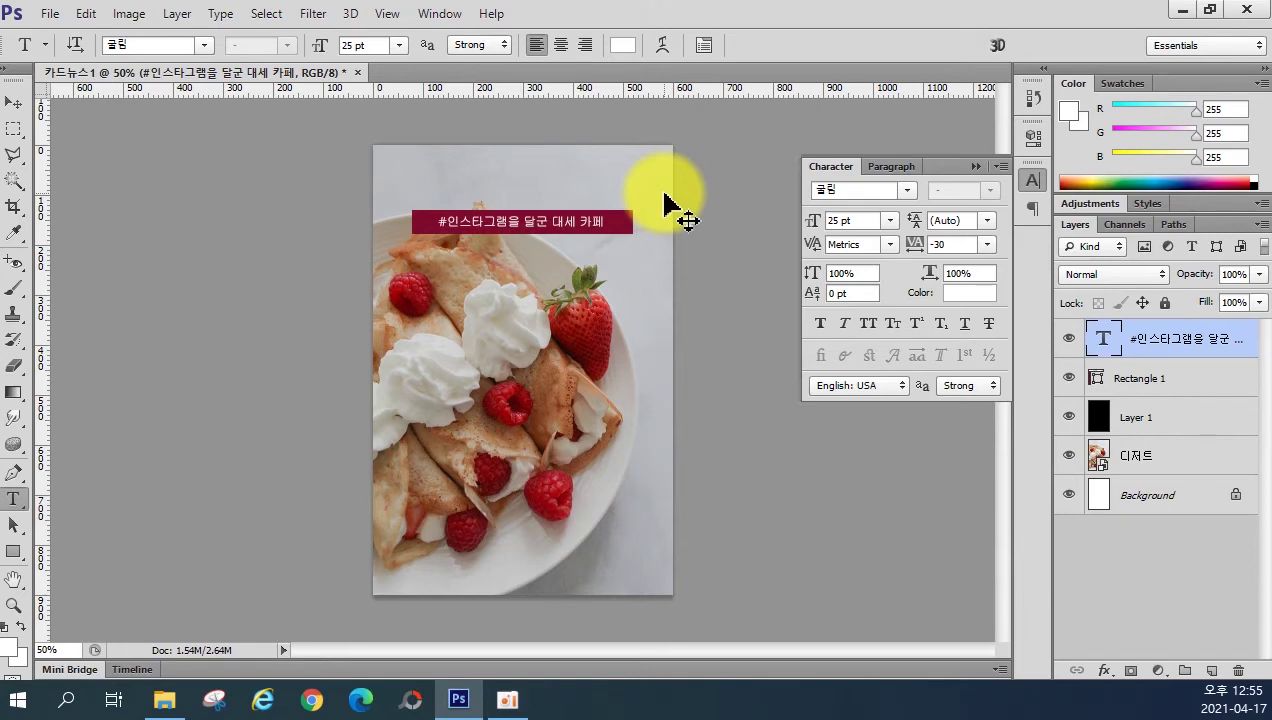
key(ctrl+Down)
key(ctrl+Left)
key(ctrl+Right)
key(ctrl+Right)
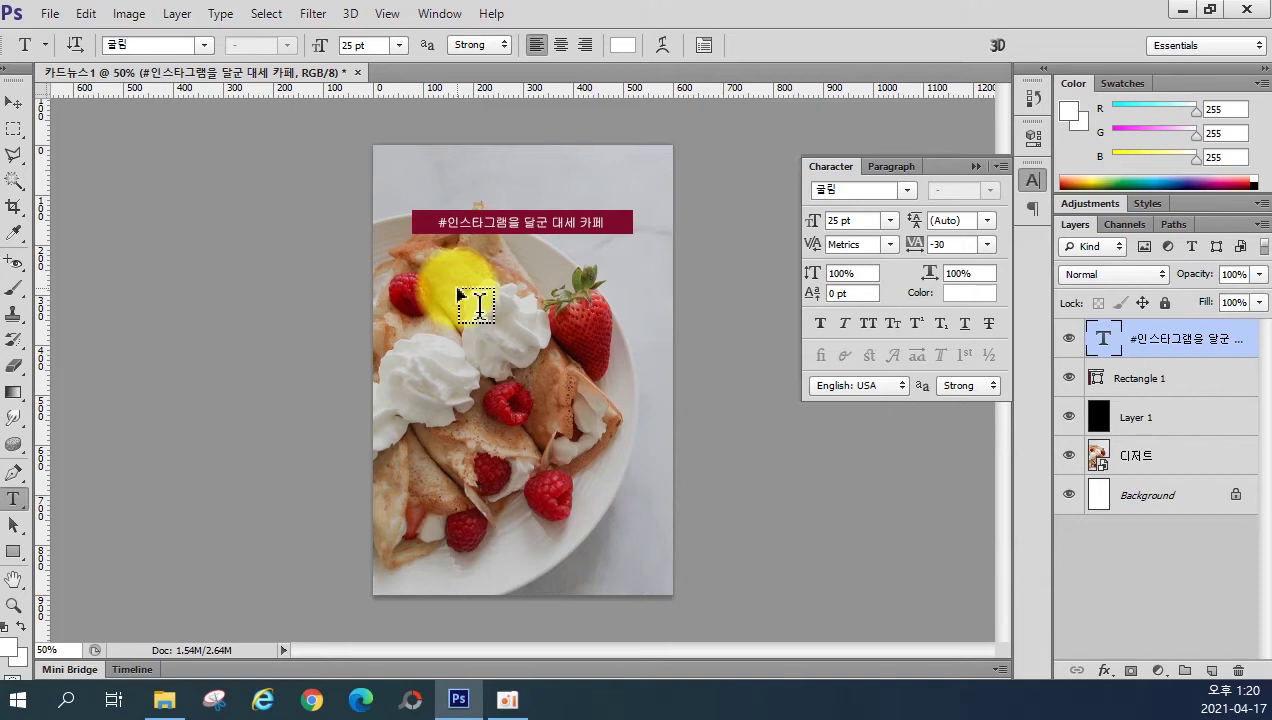
click(458, 295)
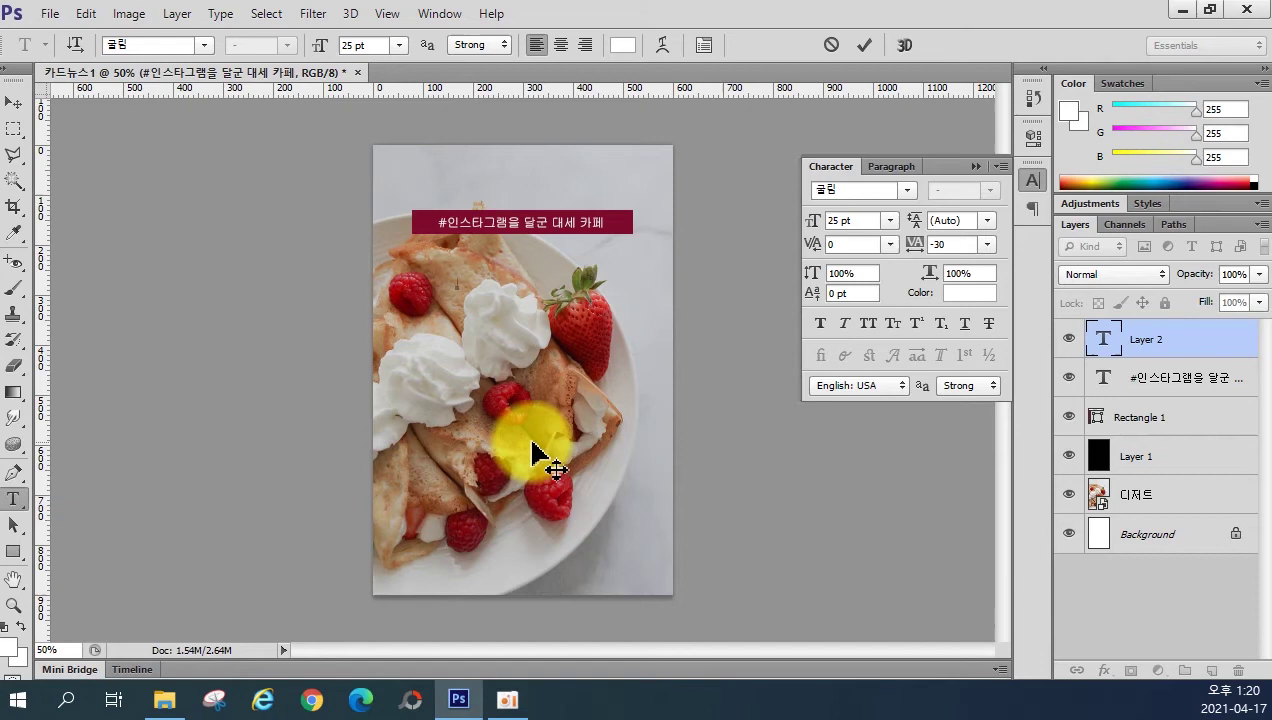
click(122, 41)
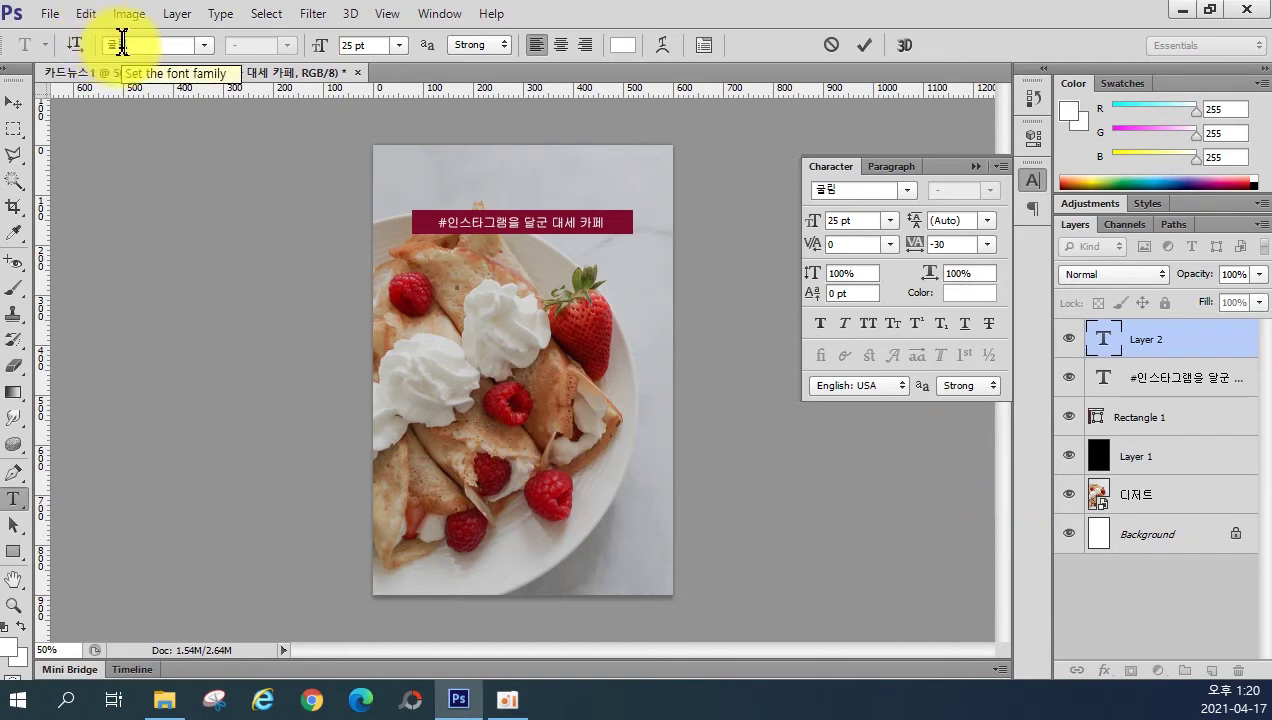
click(828, 48)
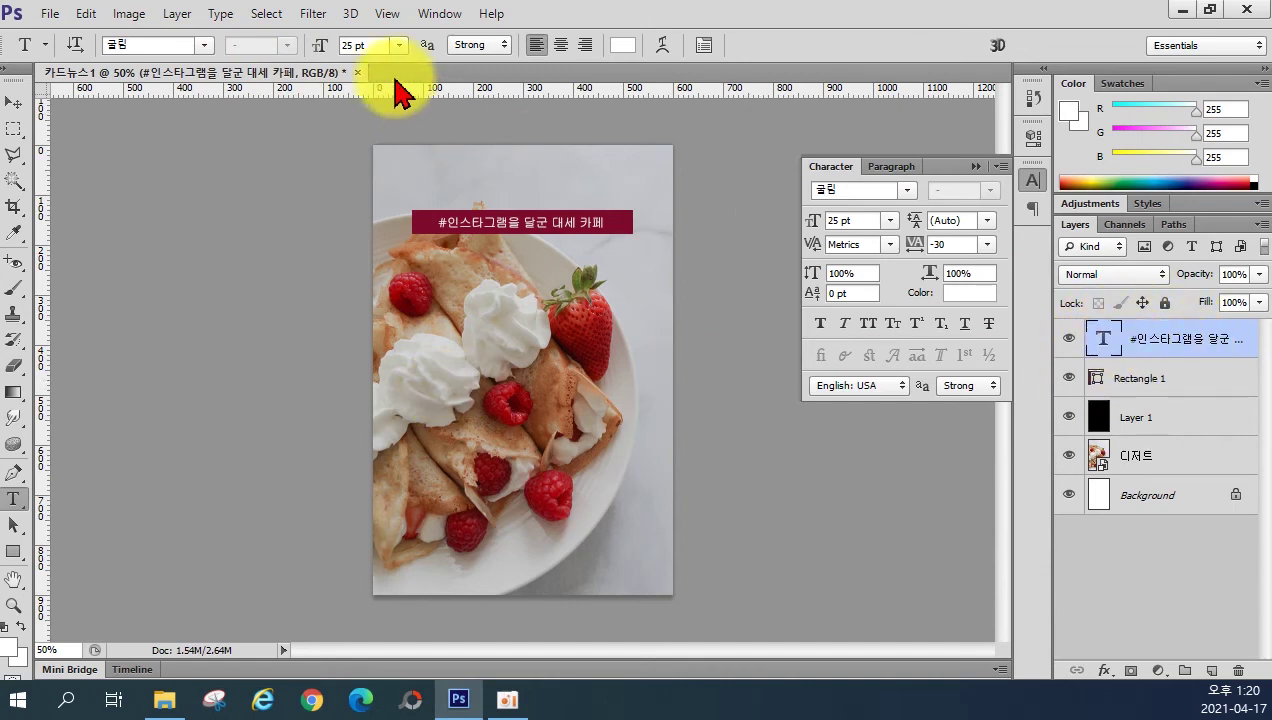
Step: Try the banner text at 36 pt and undo the size change
click(399, 45)
click(407, 320)
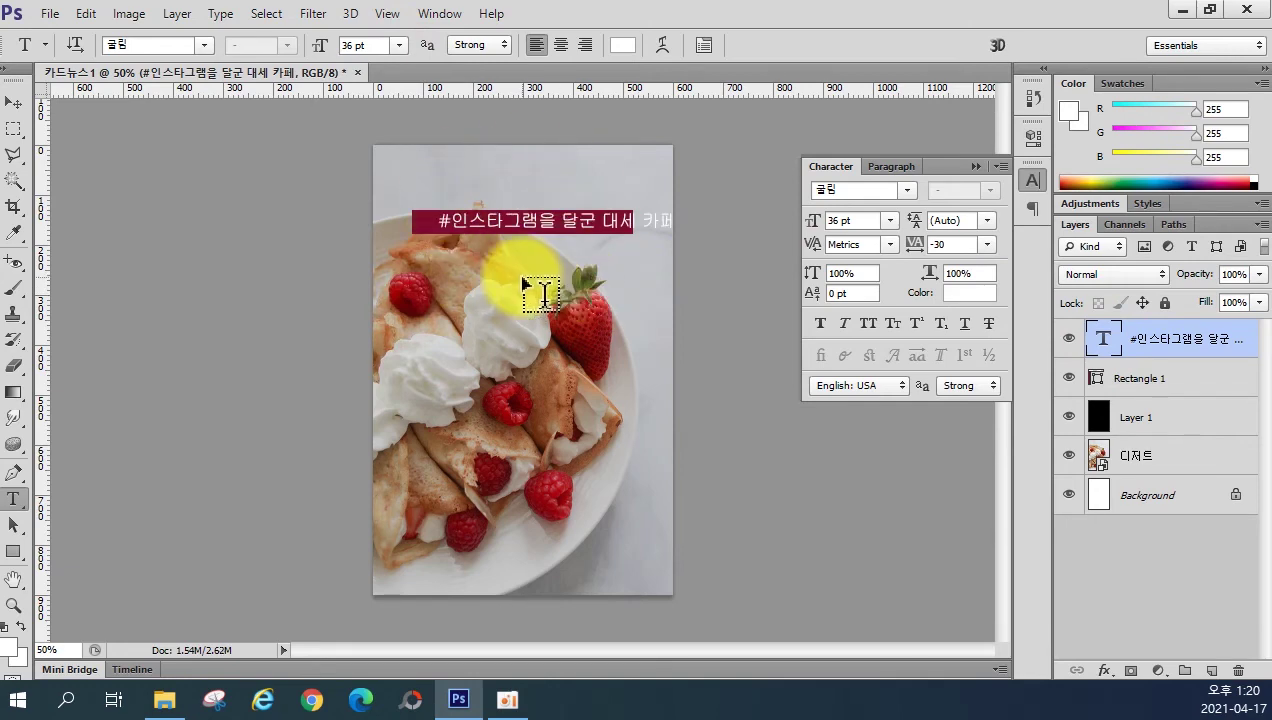
key(ctrl+z)
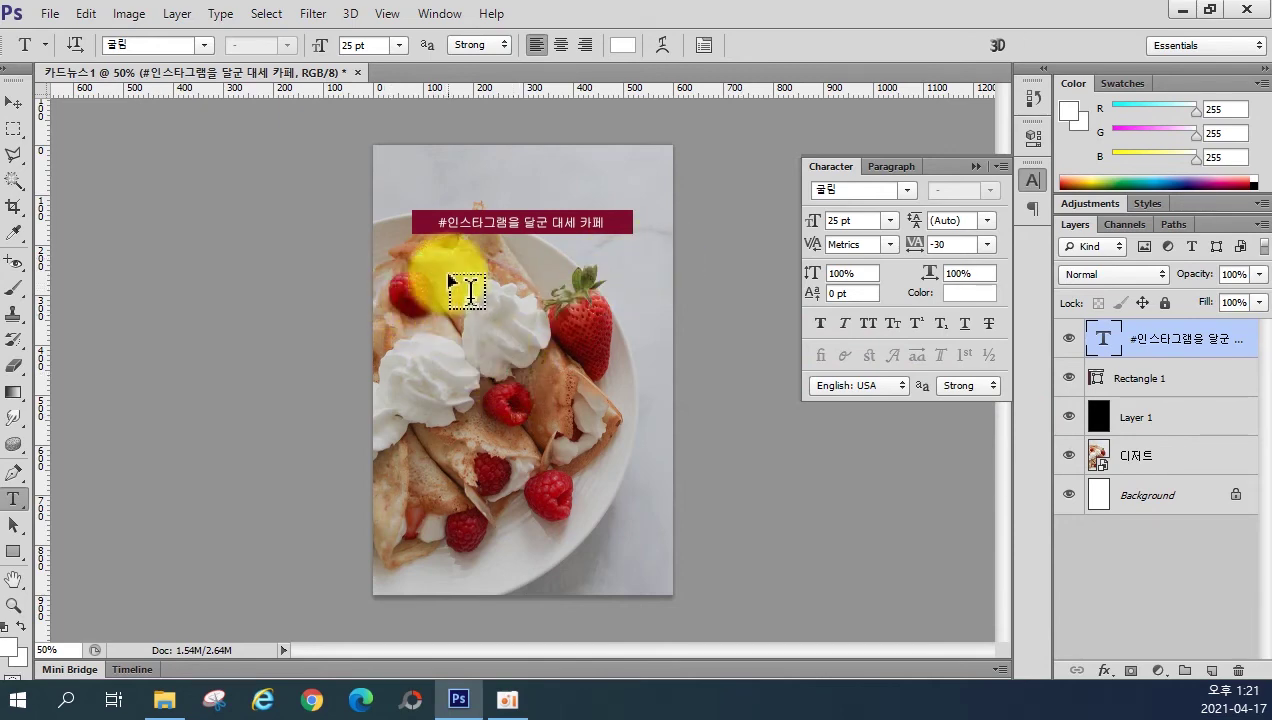
Step: Start a new text line below the dark red banner and set its font to Tmon몬소리
click(458, 305)
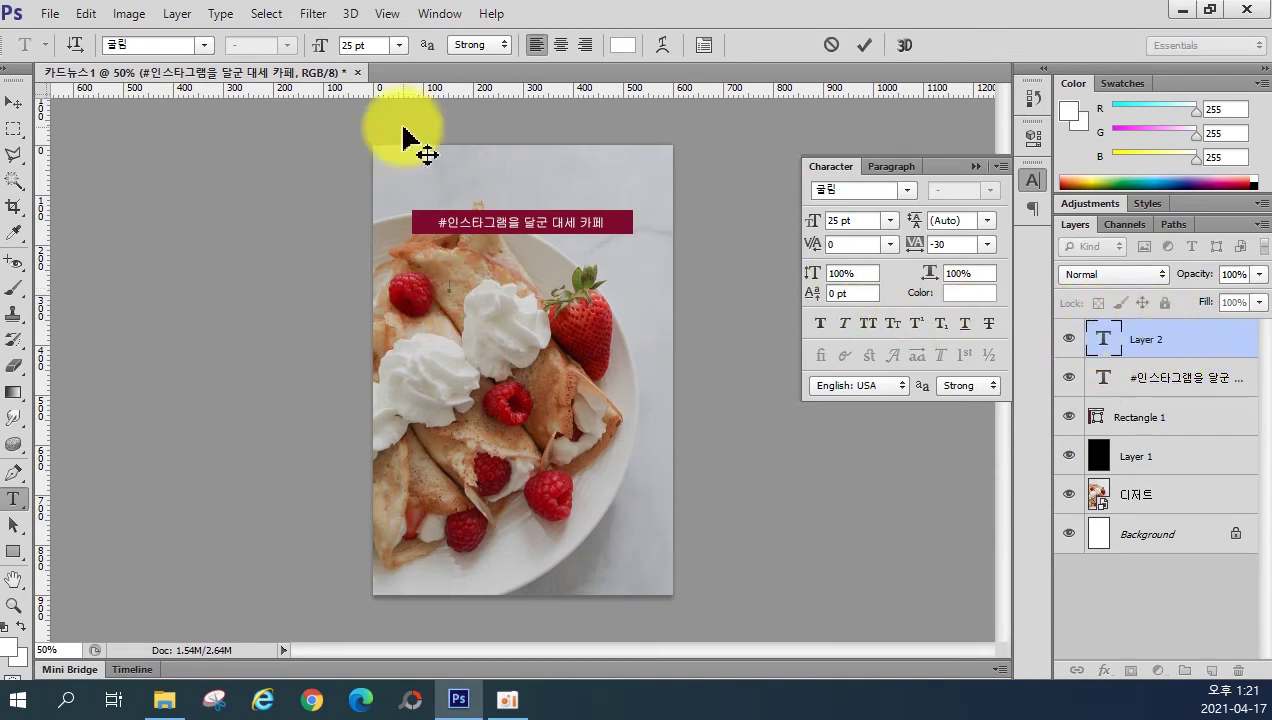
click(204, 45)
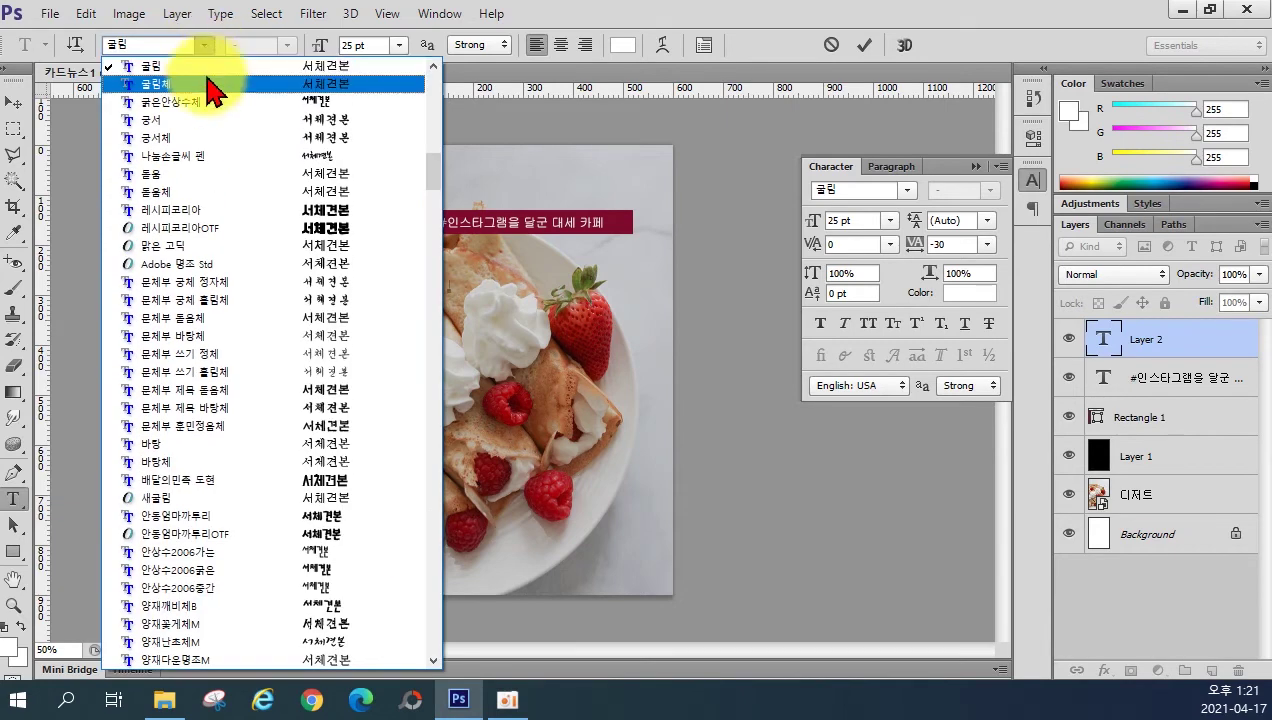
scroll(225, 180, up, 3)
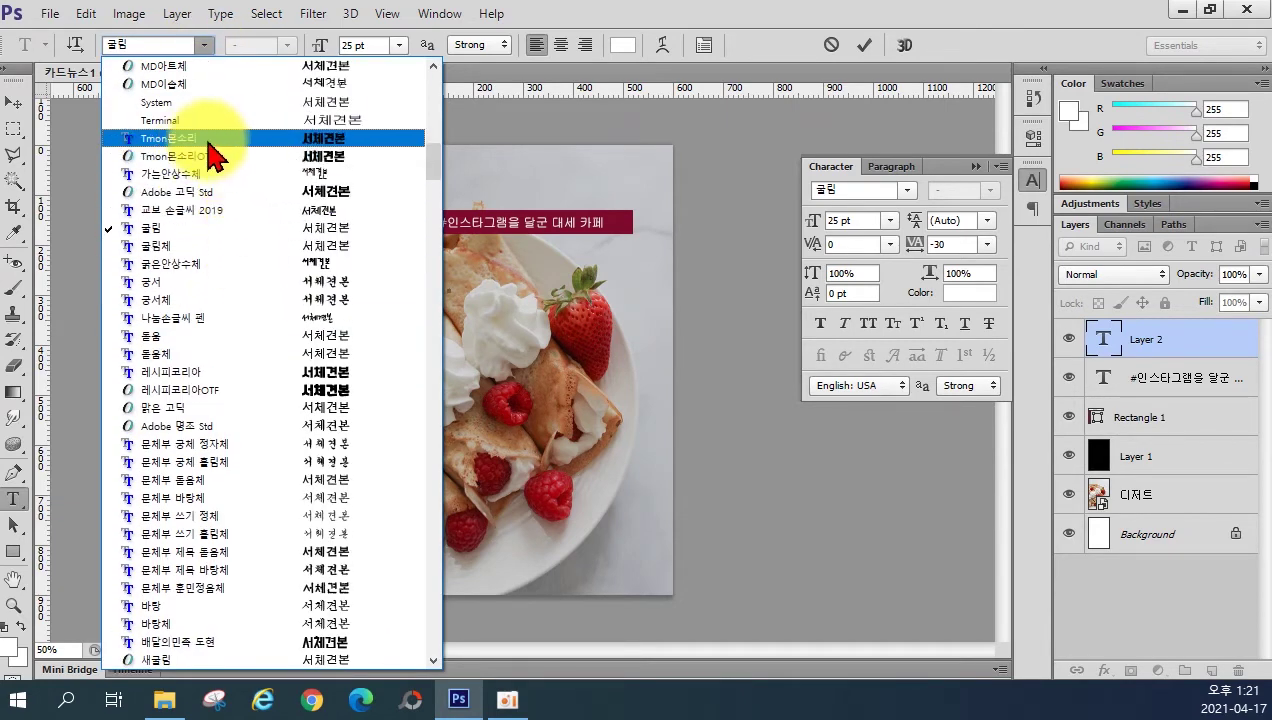
click(212, 140)
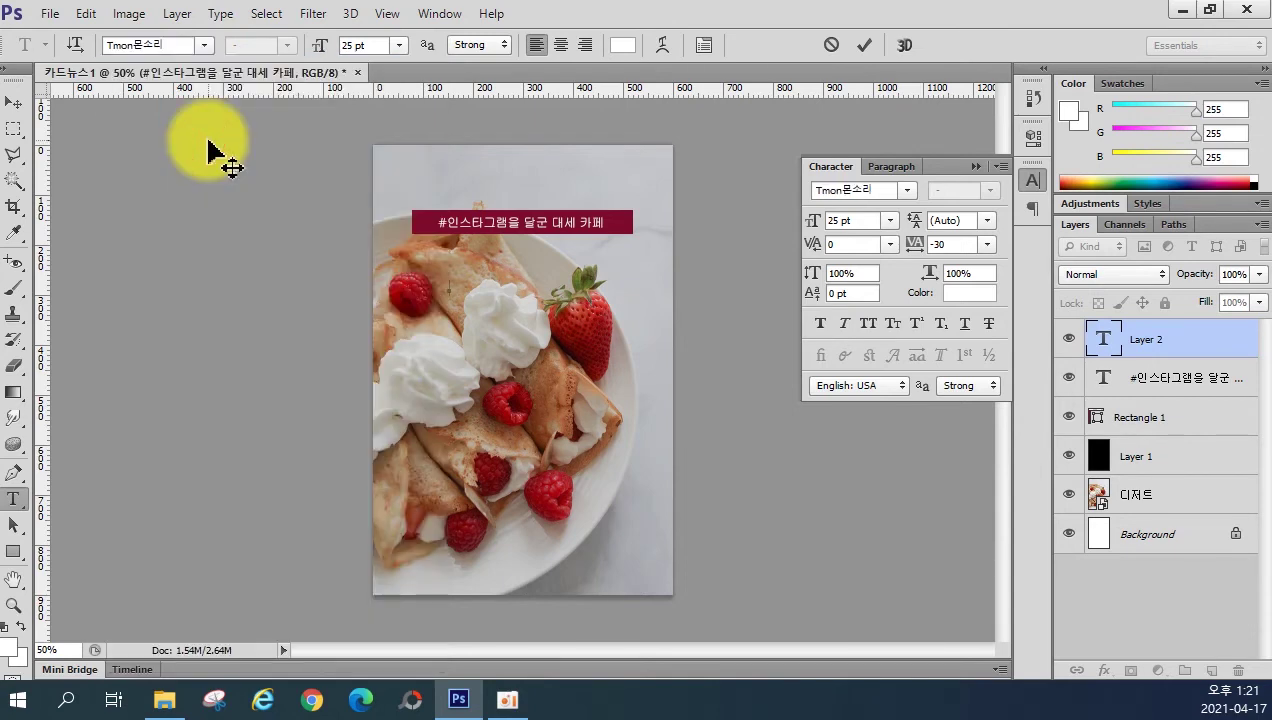
click(205, 46)
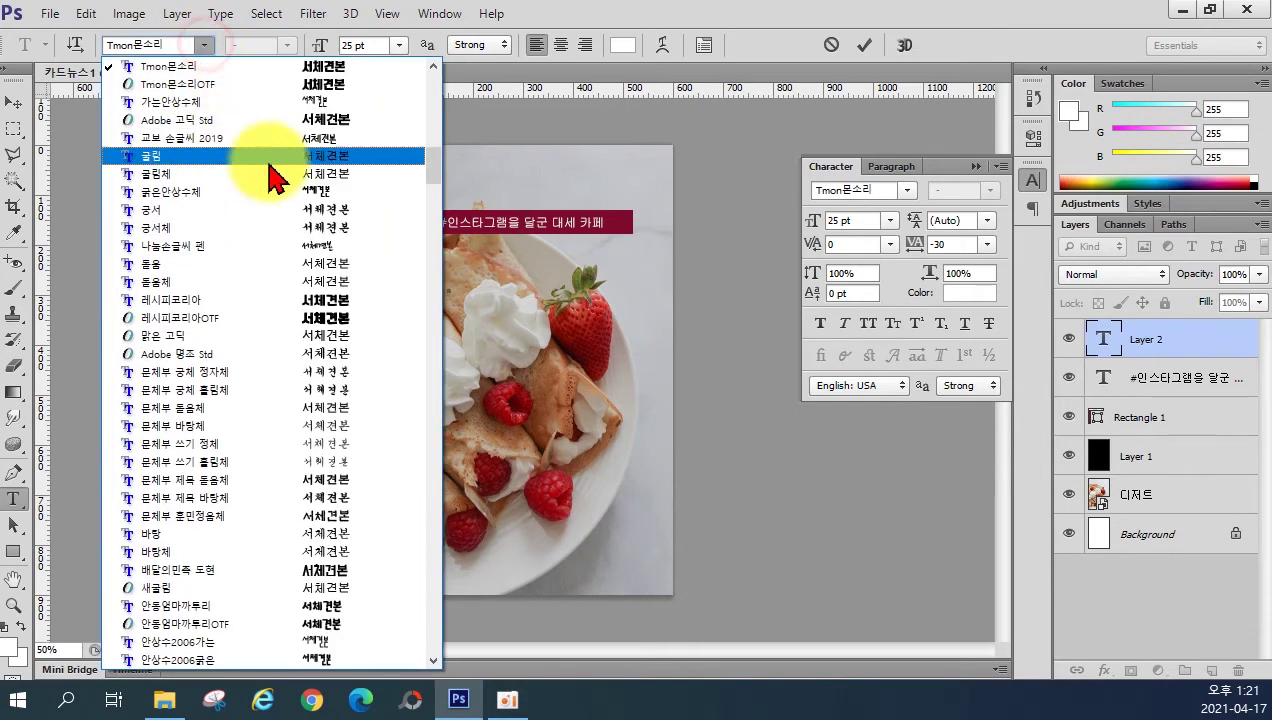
scroll(424, 160, up, 3)
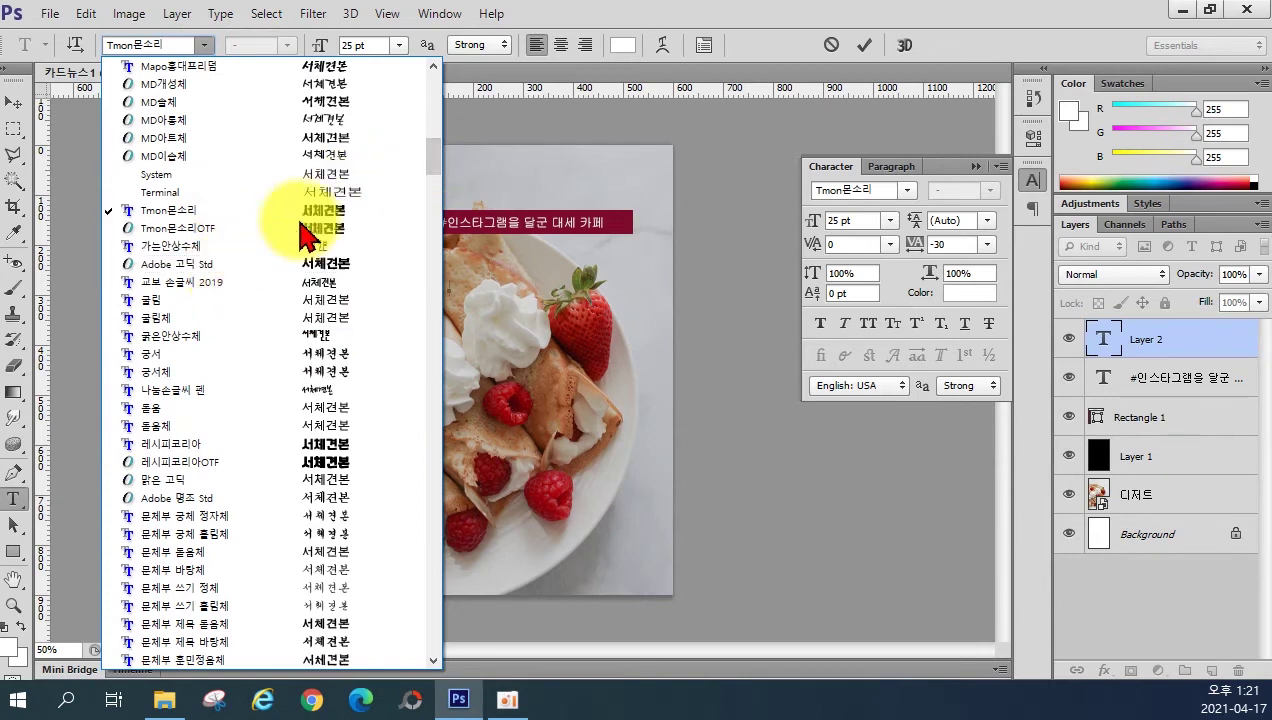
drag(427, 168, 432, 94)
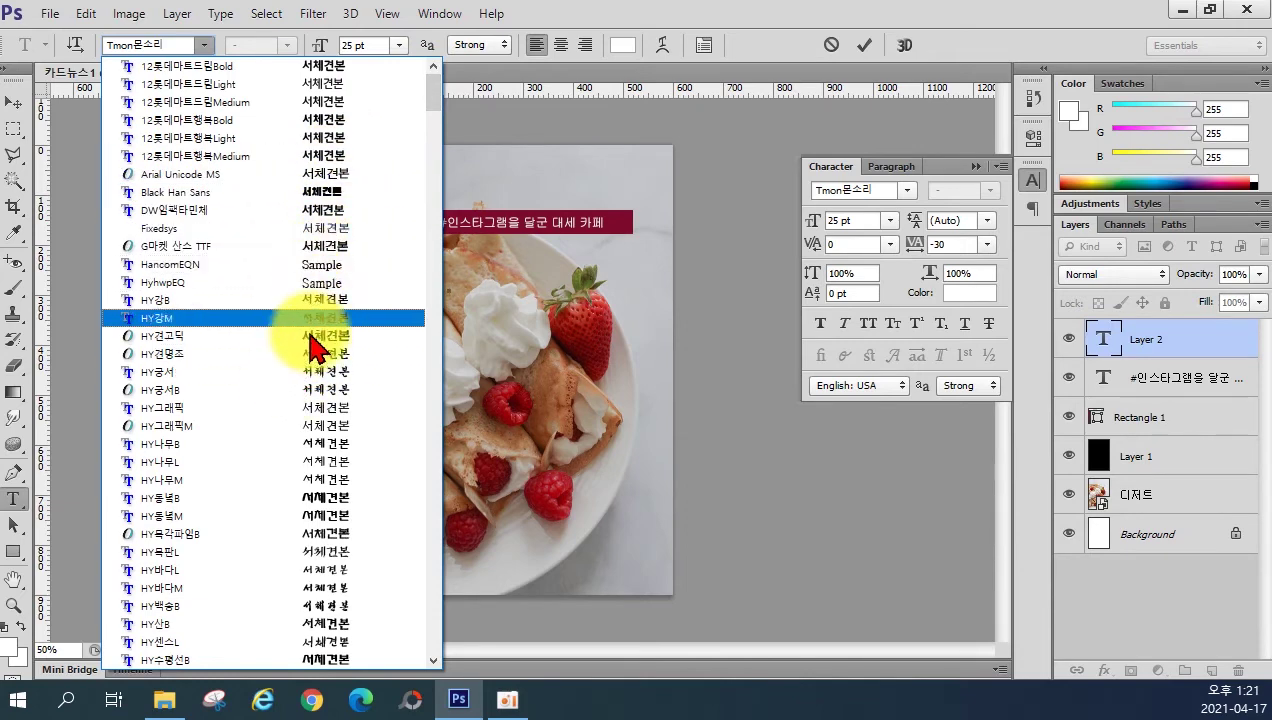
scroll(311, 578, down, 1)
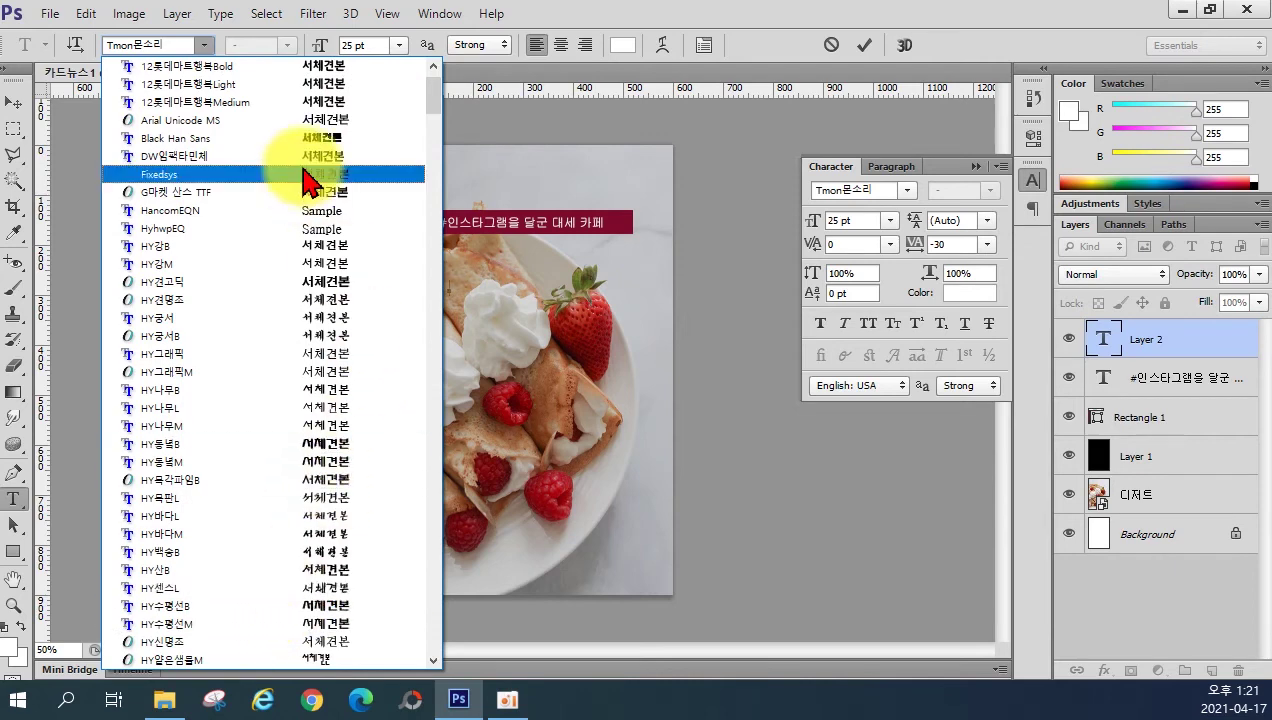
scroll(320, 235, down, 8)
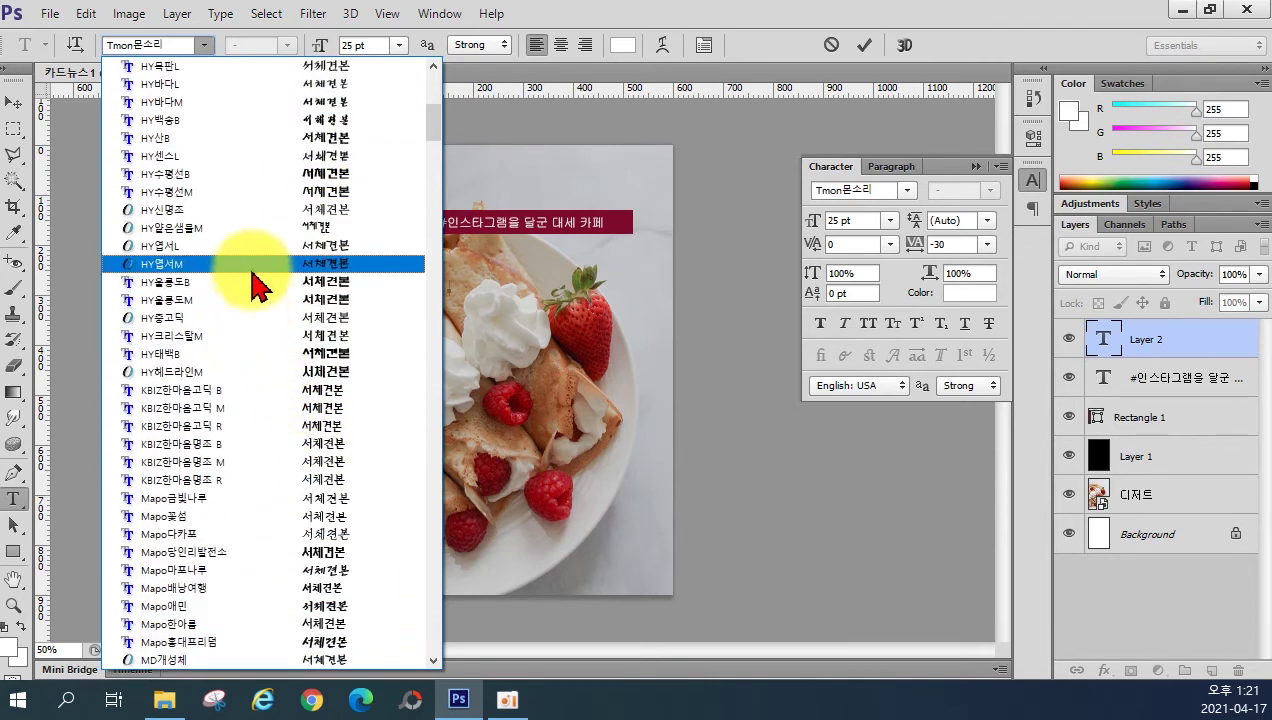
click(178, 40)
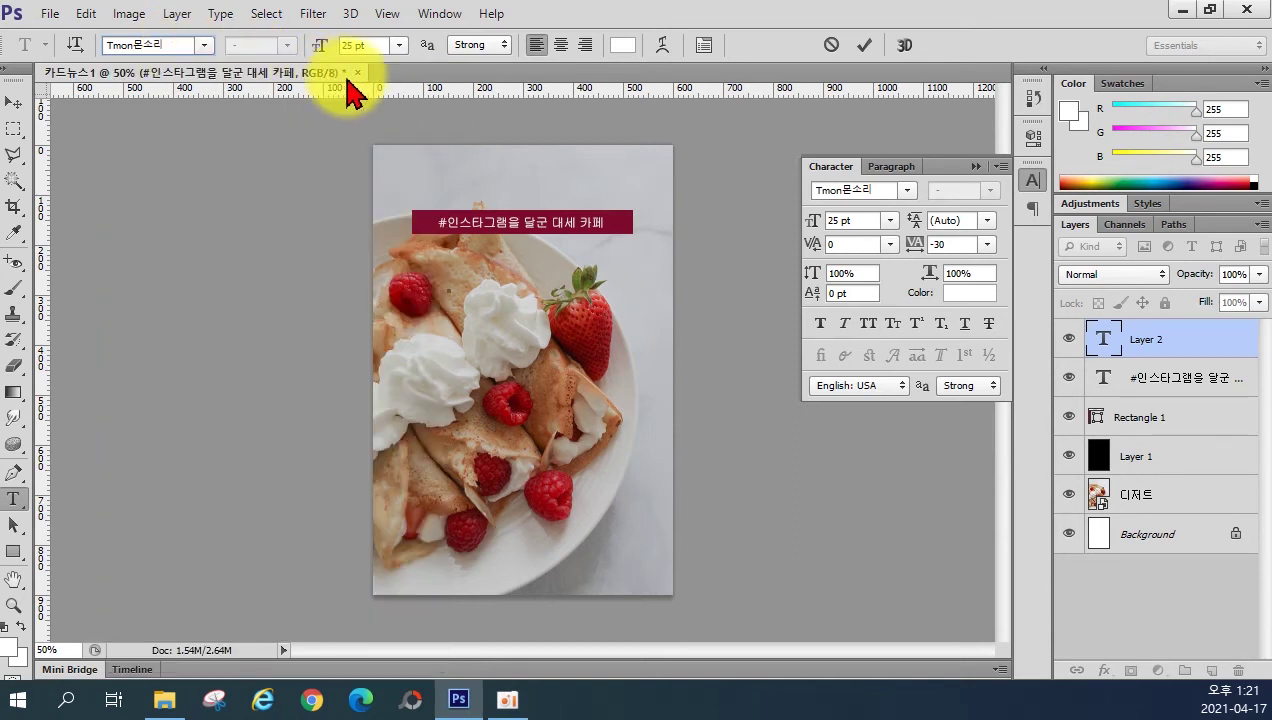
Step: Set the new text's size to 92 pt and its line spacing to 120 pt
click(369, 43)
click(369, 43)
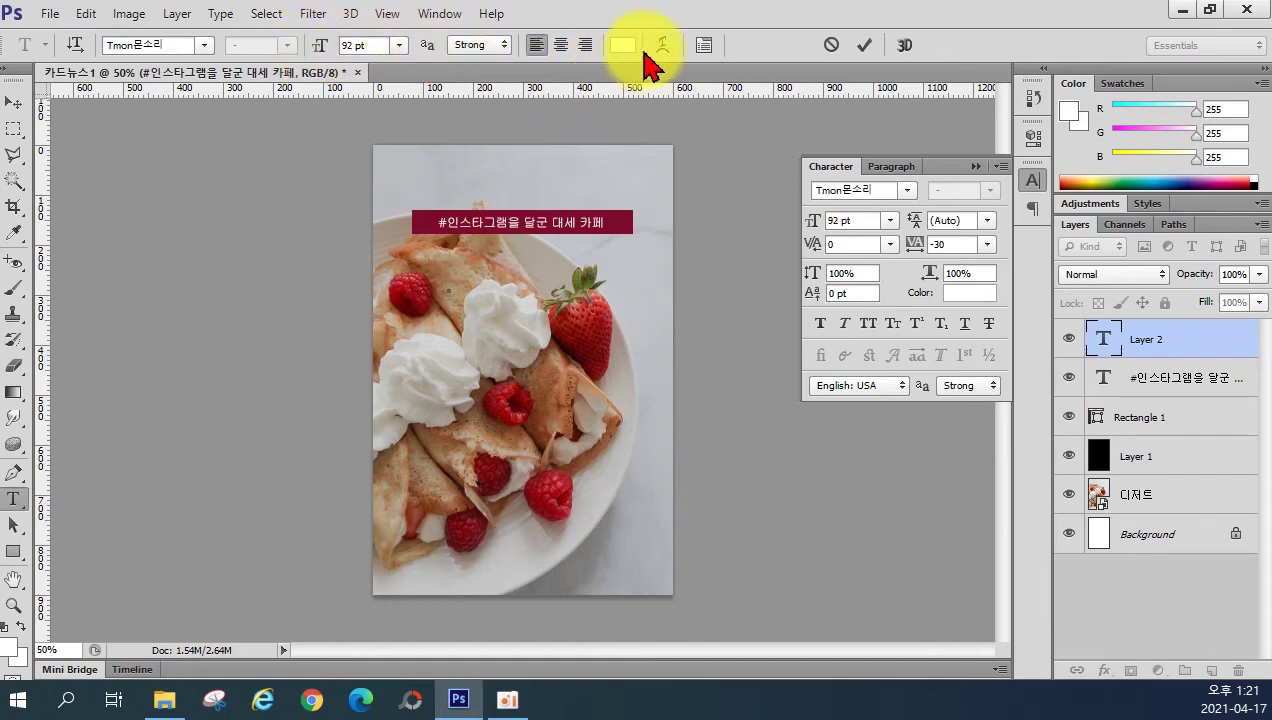
click(704, 50)
click(704, 50)
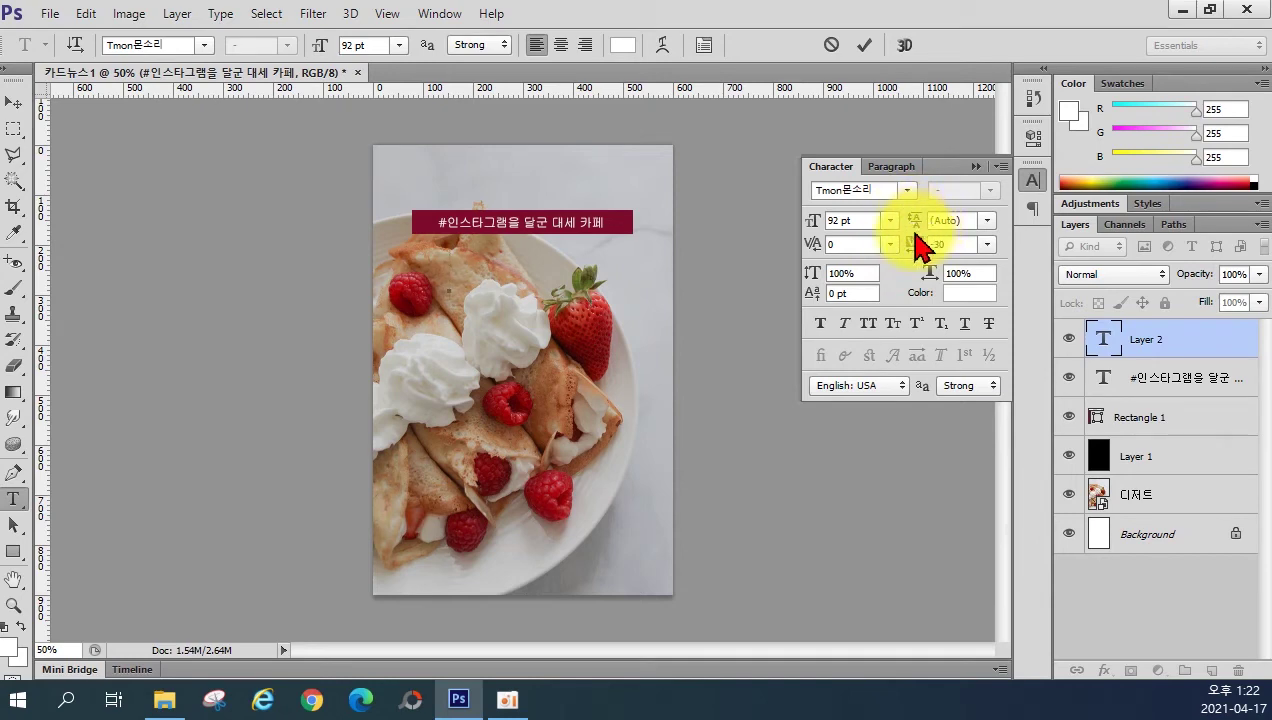
click(988, 221)
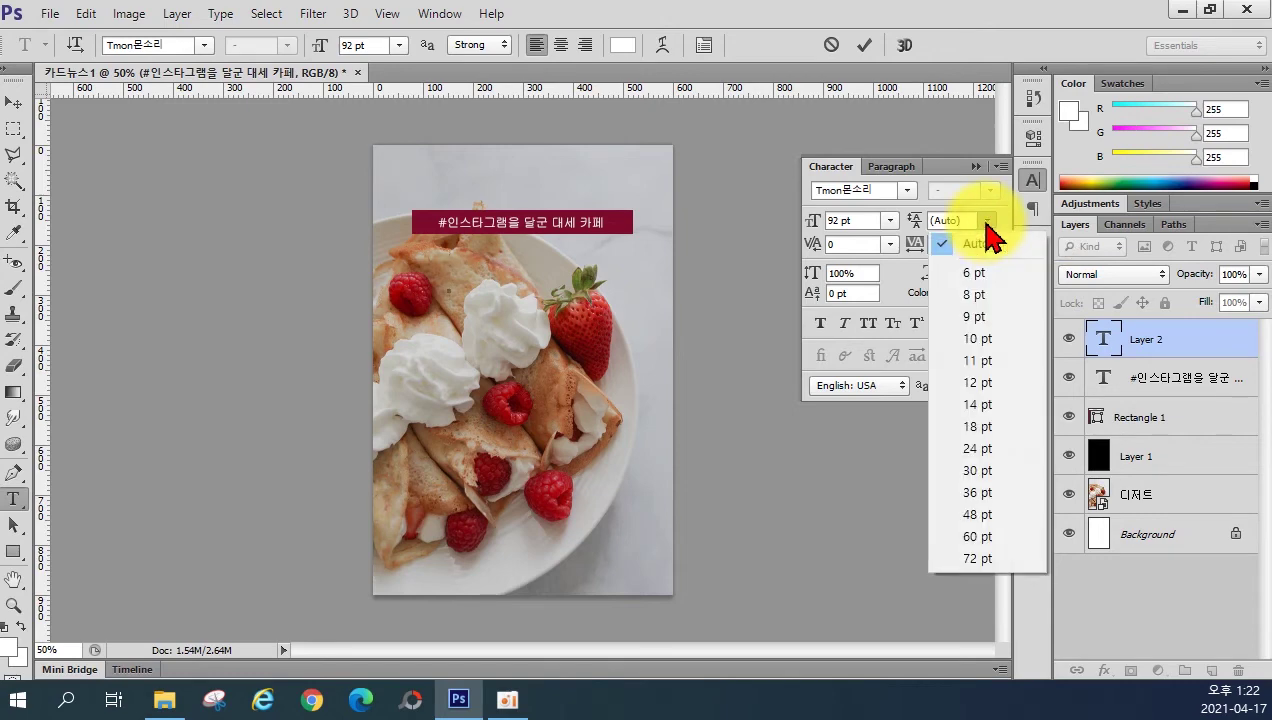
click(986, 222)
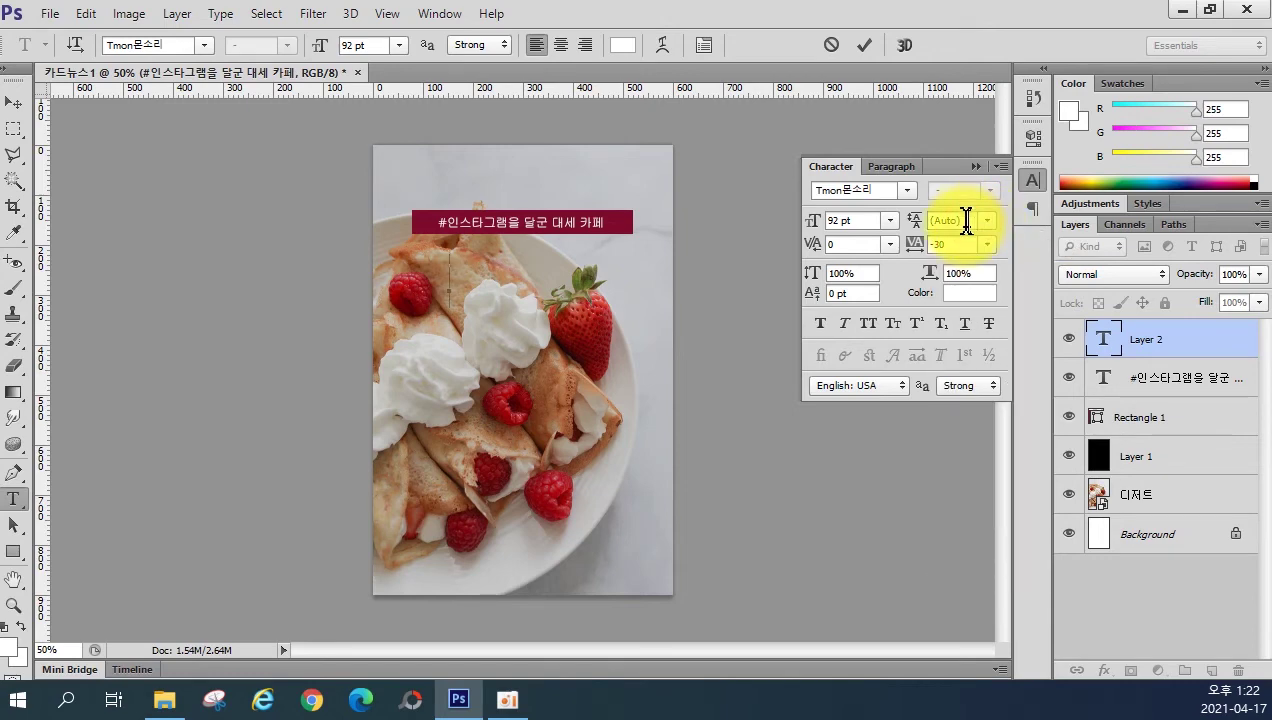
click(965, 224)
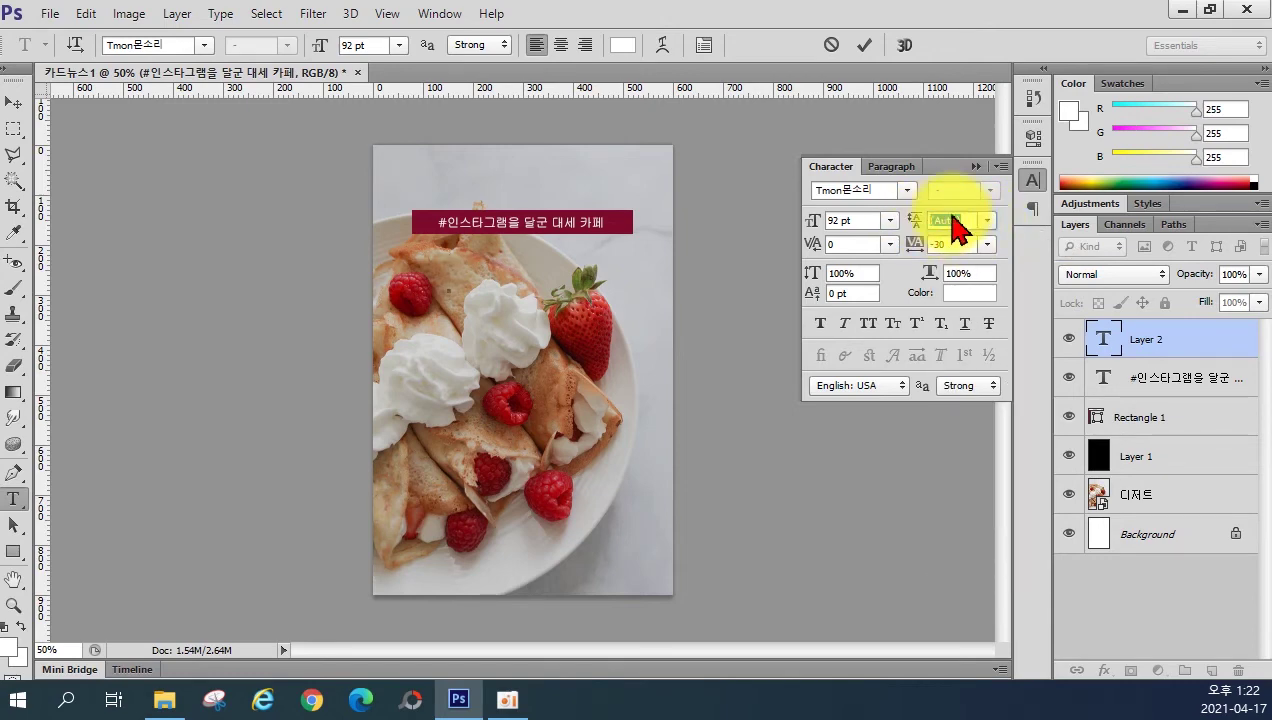
text(120)
key(Return)
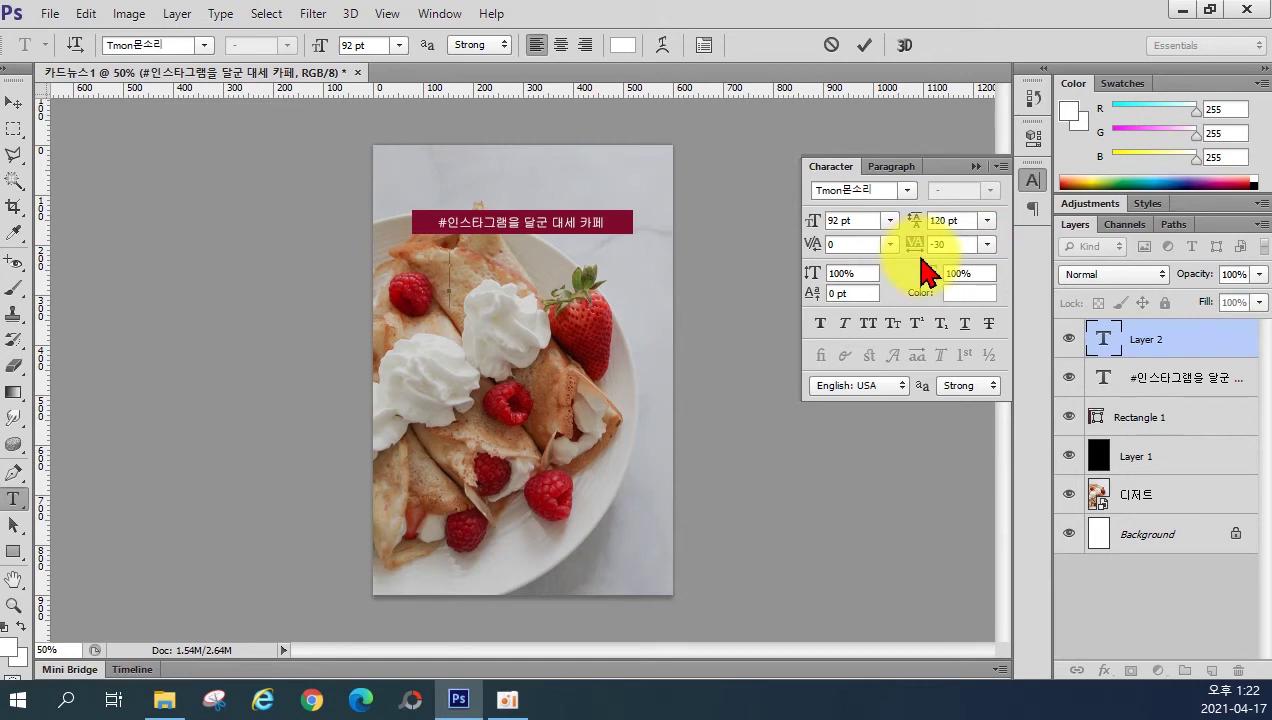
Step: Try to set the new text's tracking to -20, removing the stray zeros from the canvas
click(920, 248)
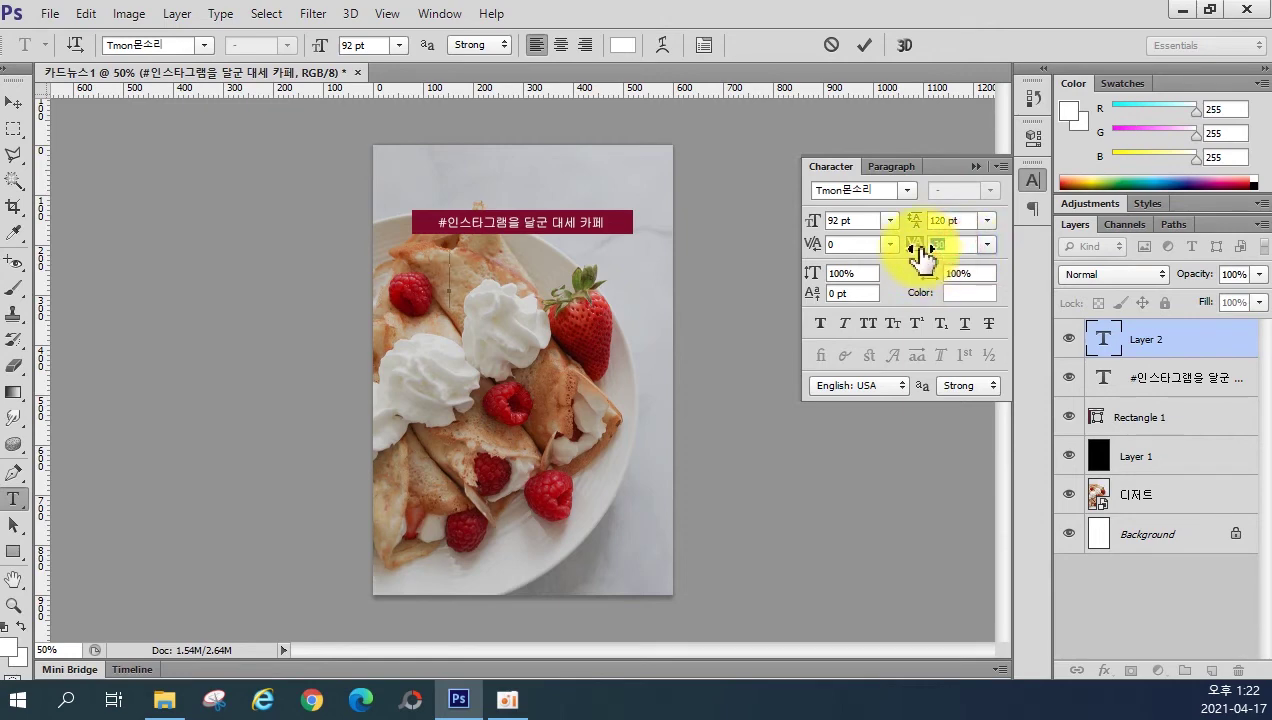
text(0)
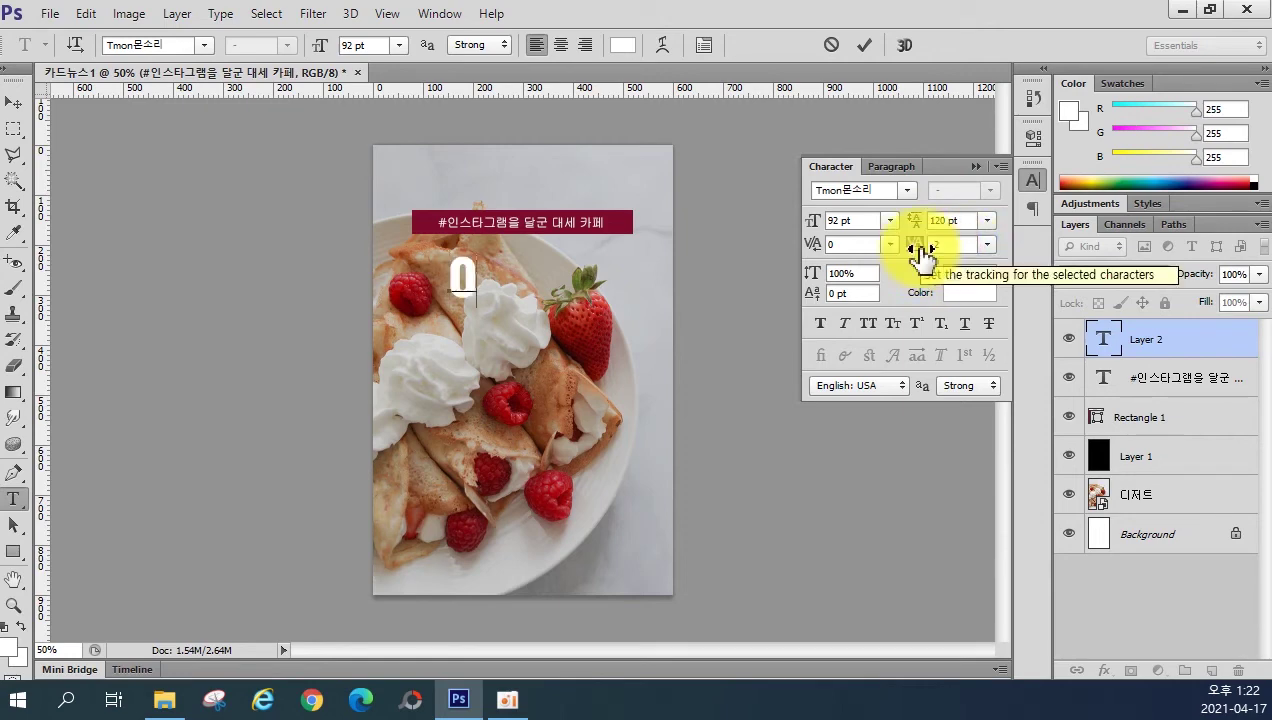
text(0)
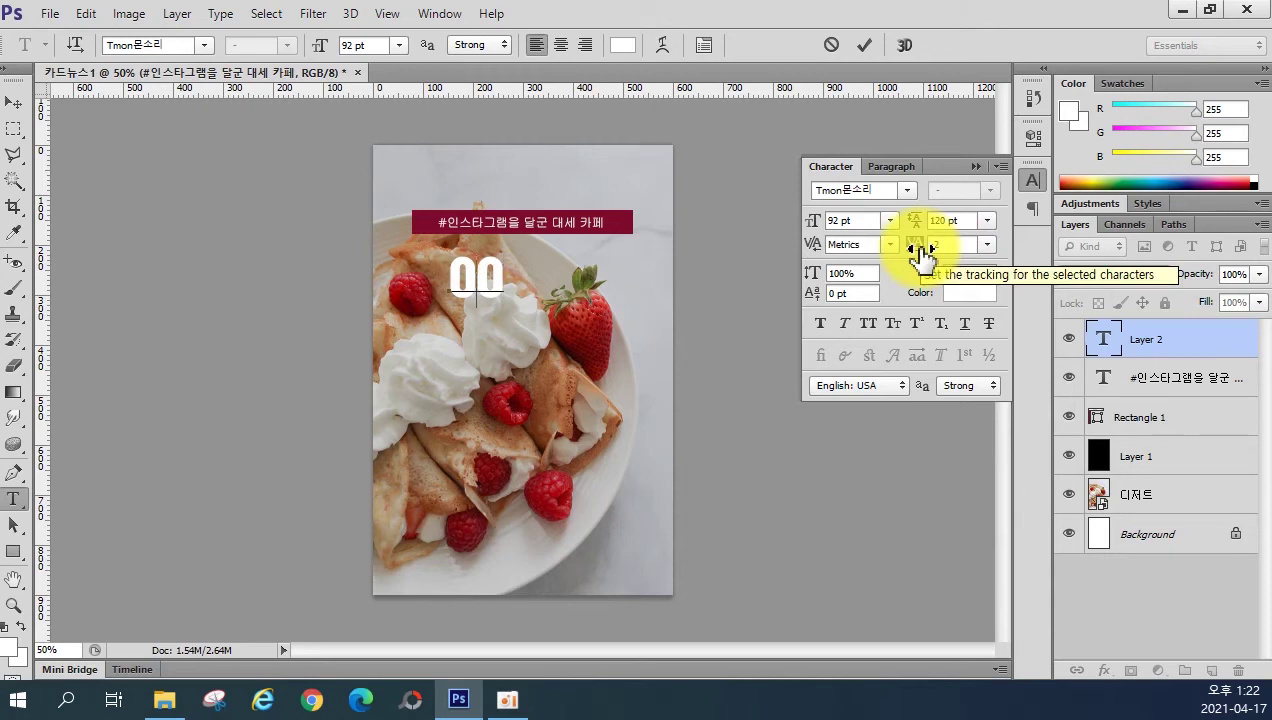
key(BackSpace)
key(BackSpace)
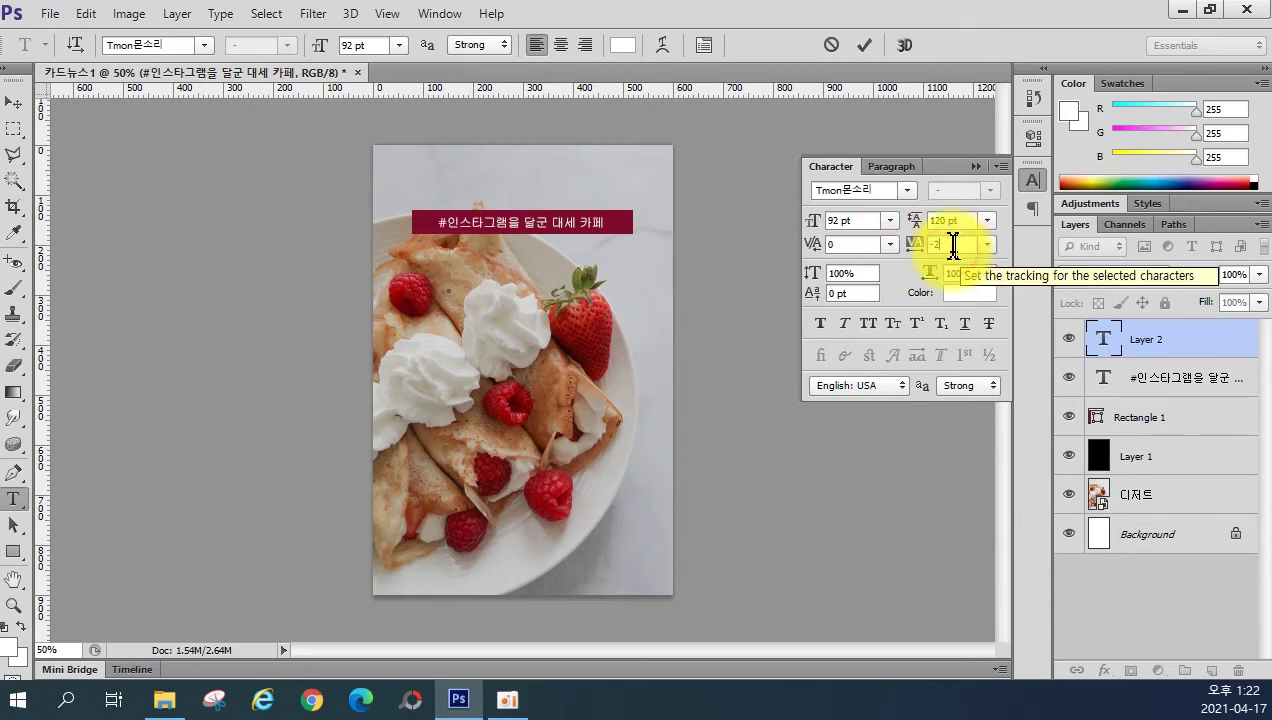
key(Escape)
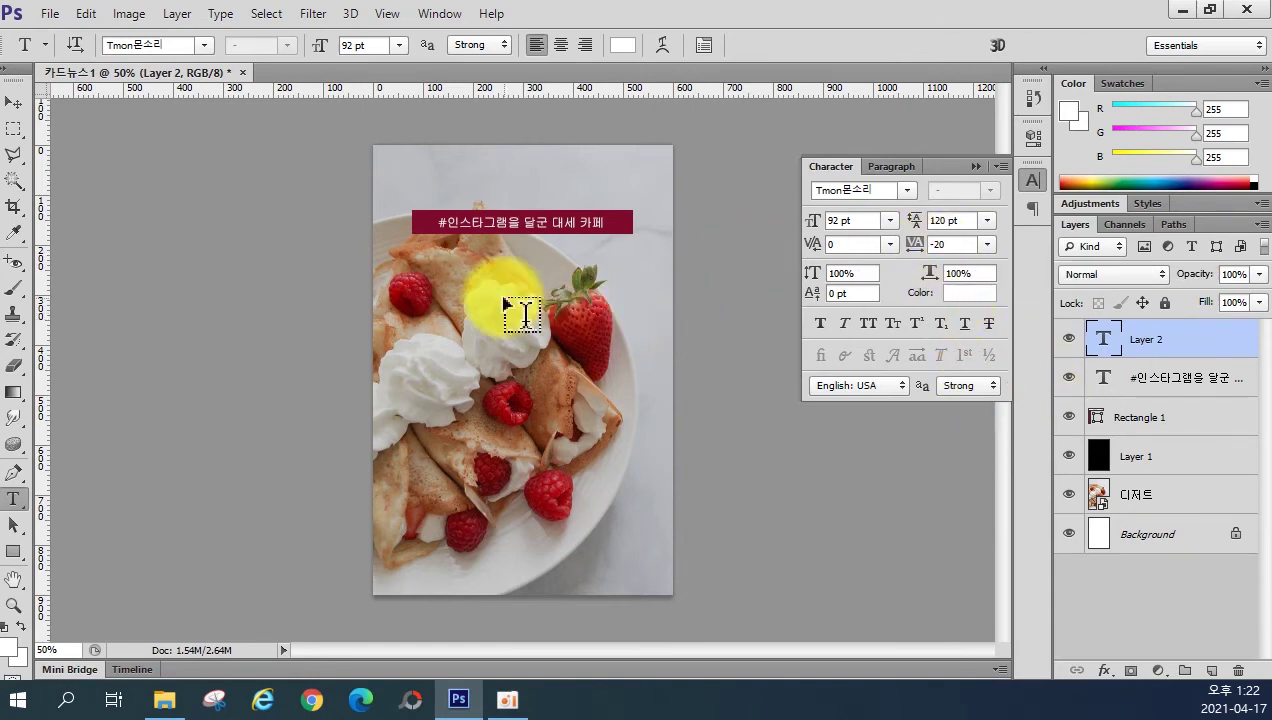
Step: Delete the empty text layers above the hashtag text layer
click(437, 290)
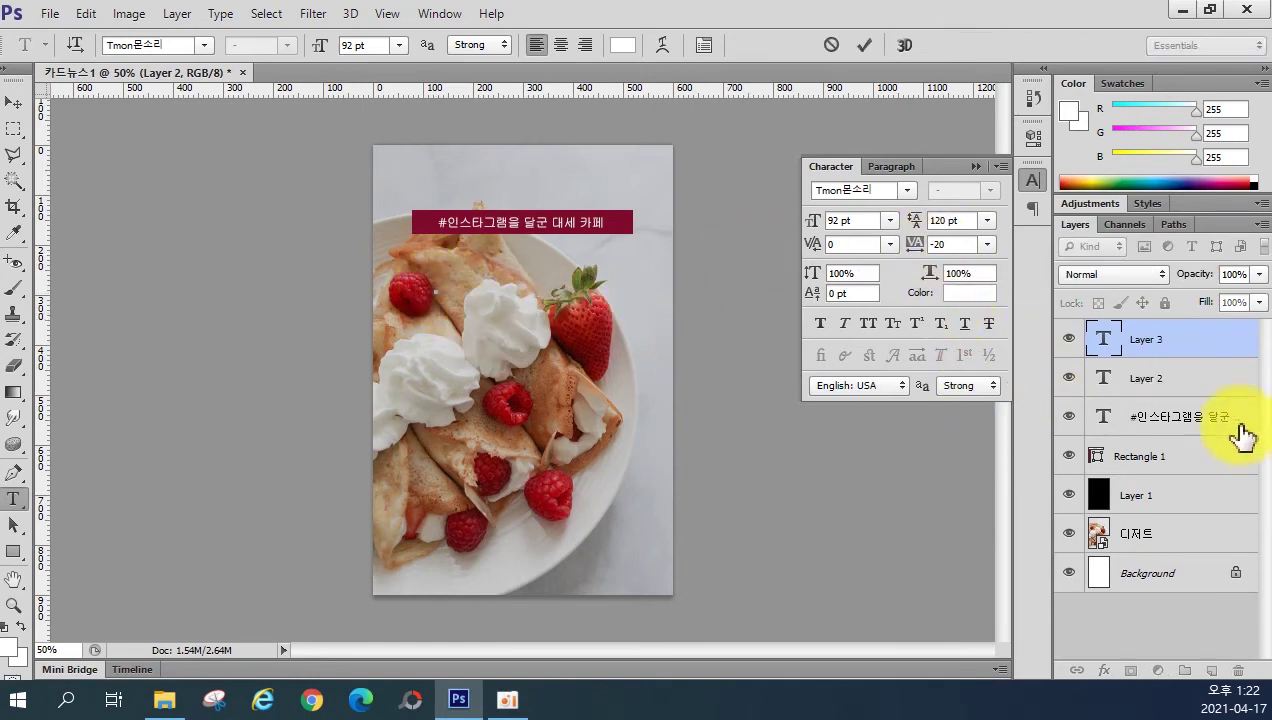
drag(1212, 362, 1238, 670)
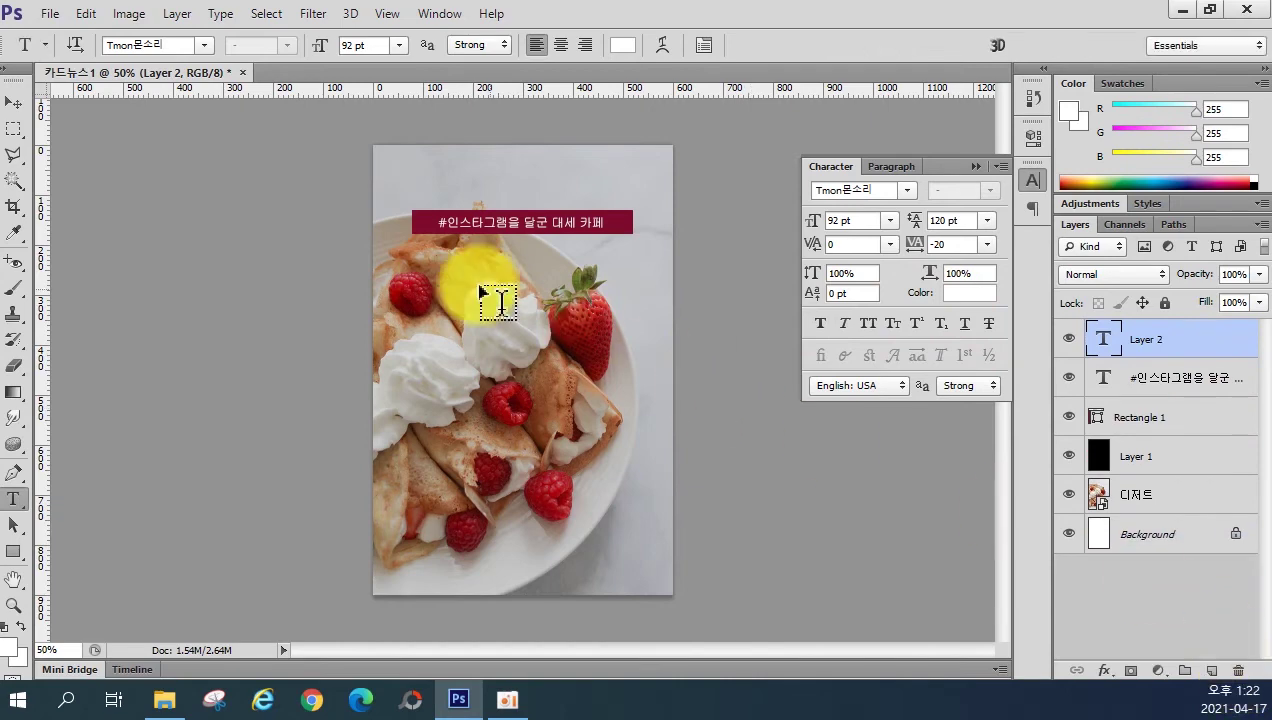
drag(1150, 341, 1238, 670)
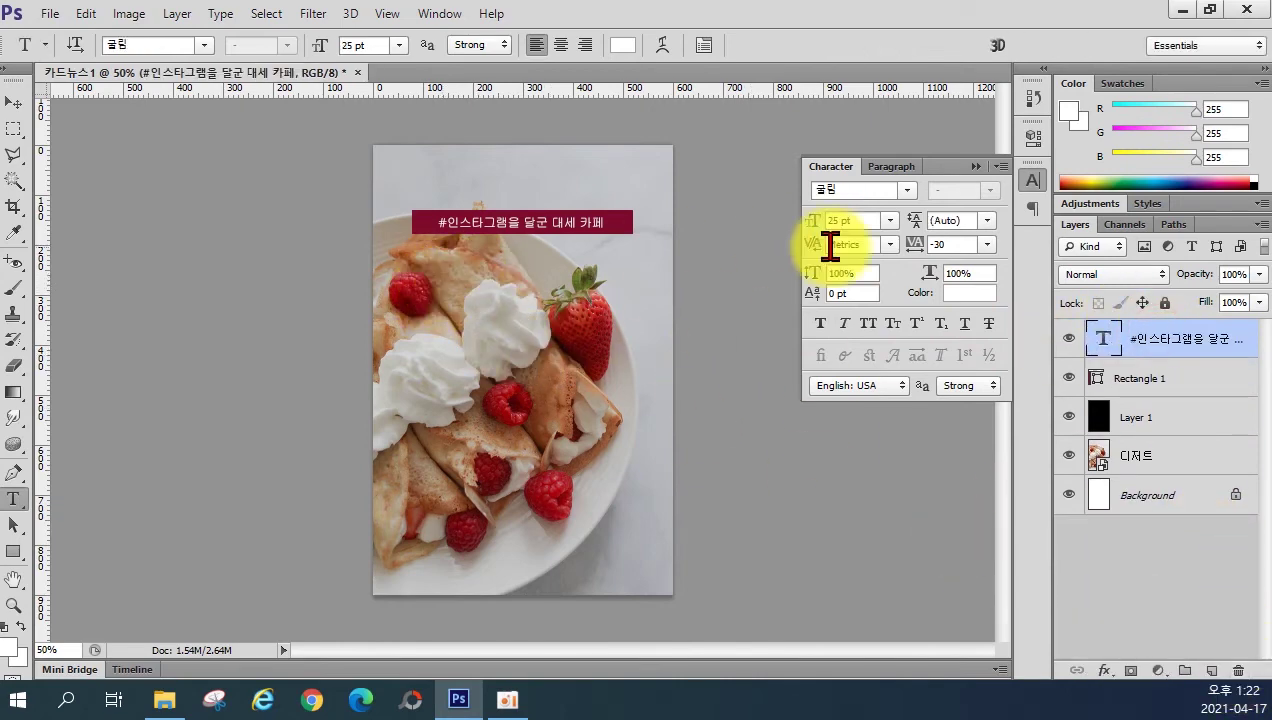
Step: Start a fresh text line below the banner and set its font to Tmon몬소리
click(450, 290)
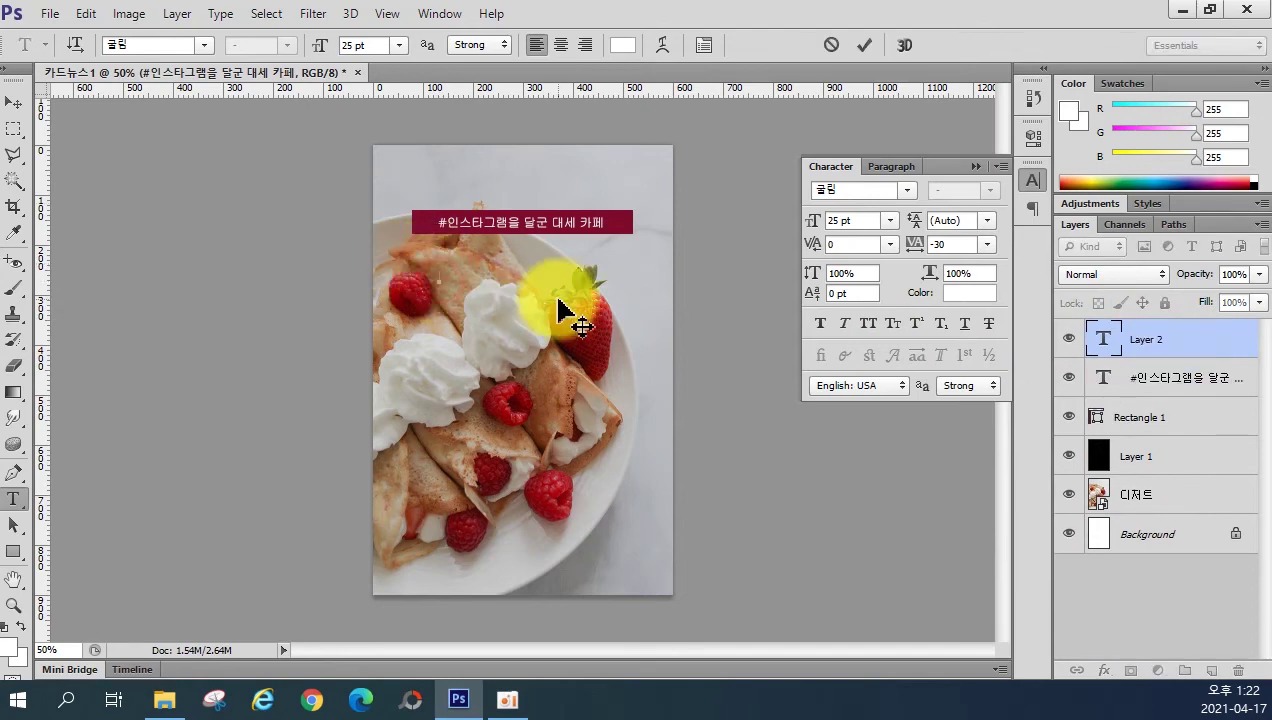
click(203, 45)
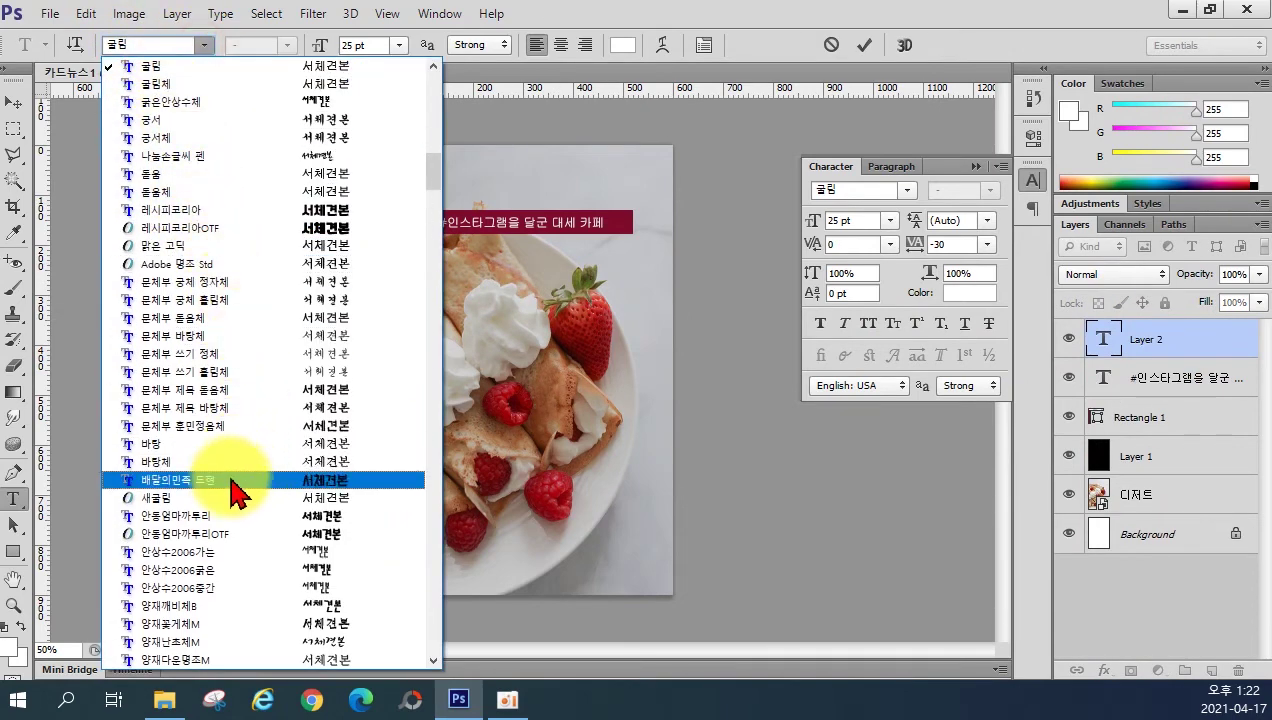
scroll(225, 330, down, 2)
scroll(225, 325, up, 4)
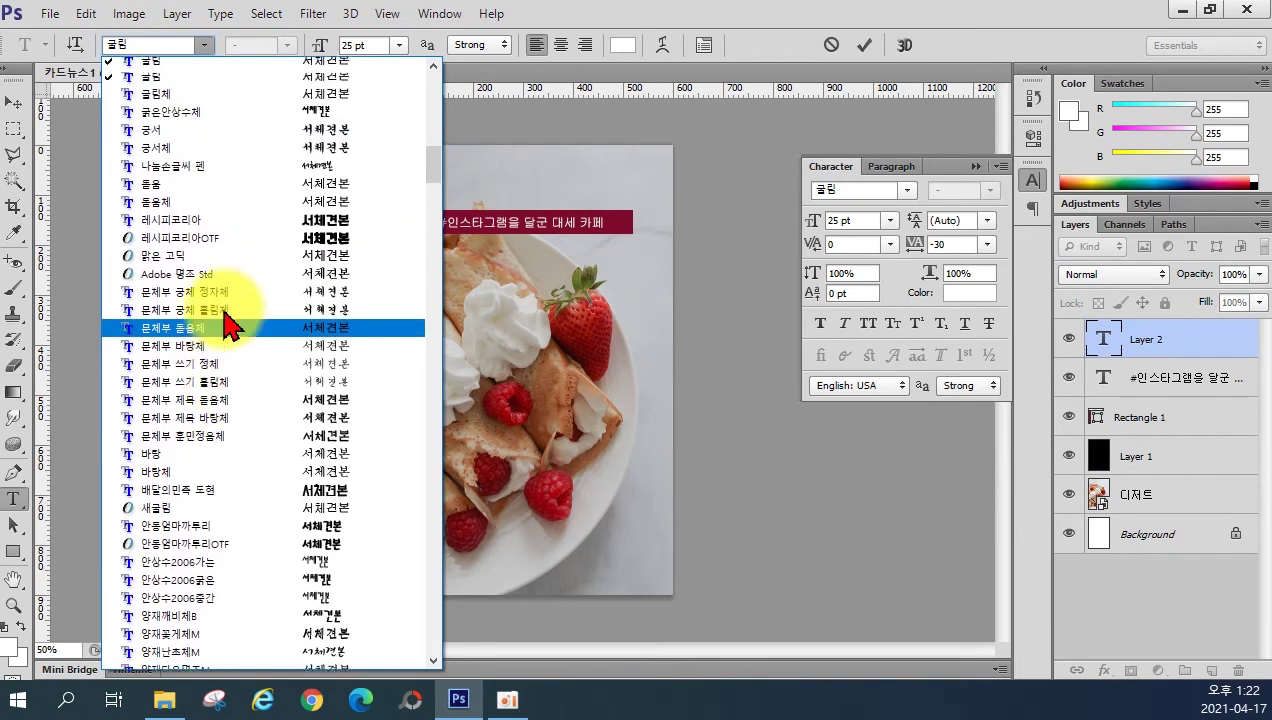
click(135, 44)
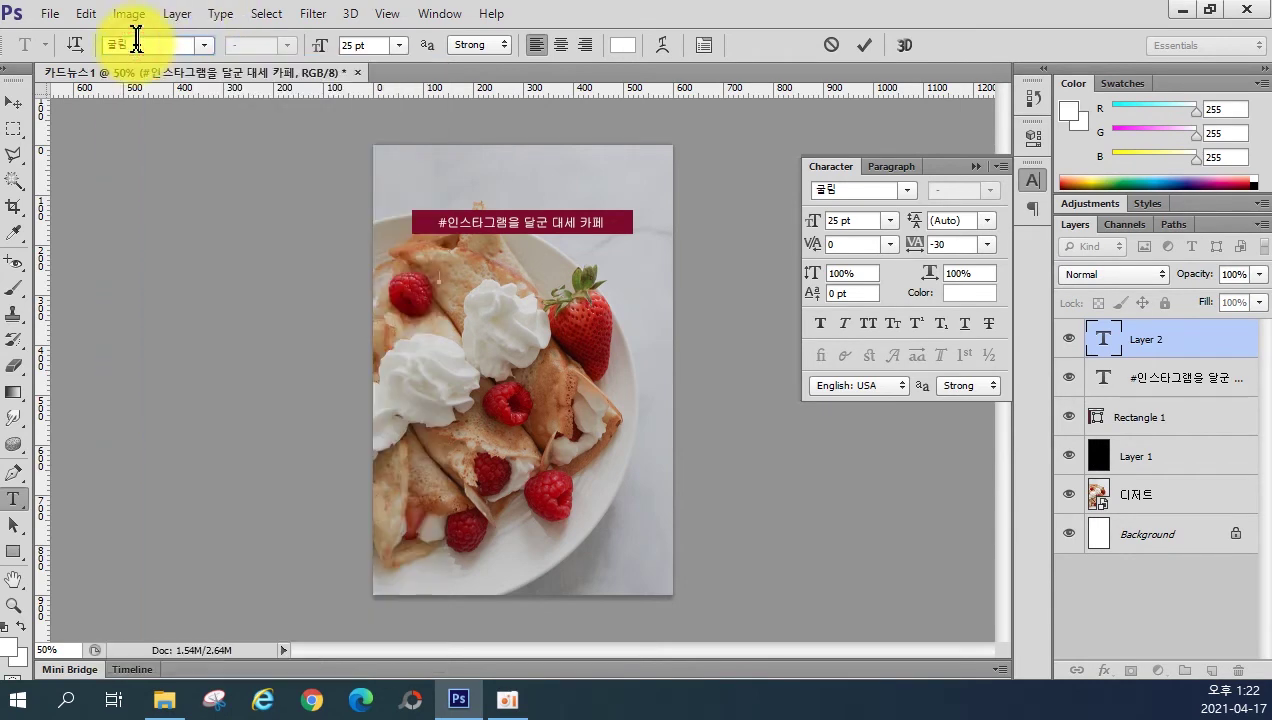
text(몬소리)
key(Return)
Step: Set the fresh text's size to 92 pt and its leading to 120 pt
click(369, 46)
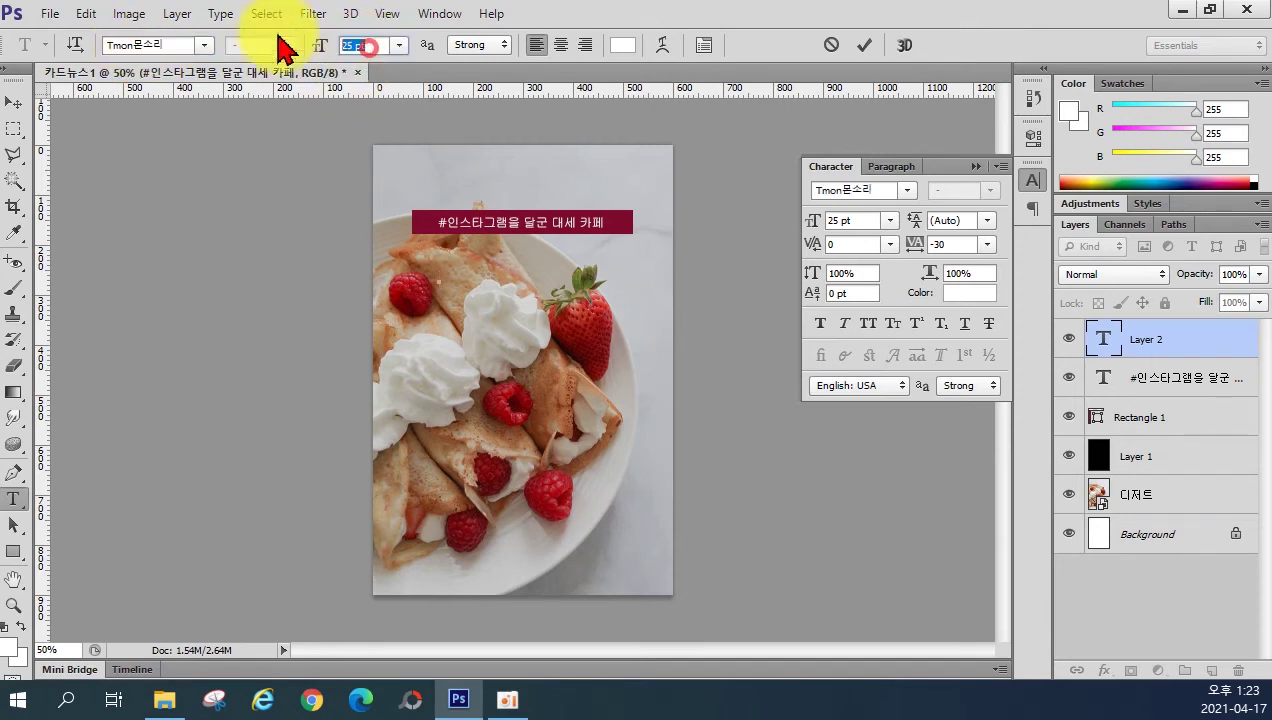
text(9)
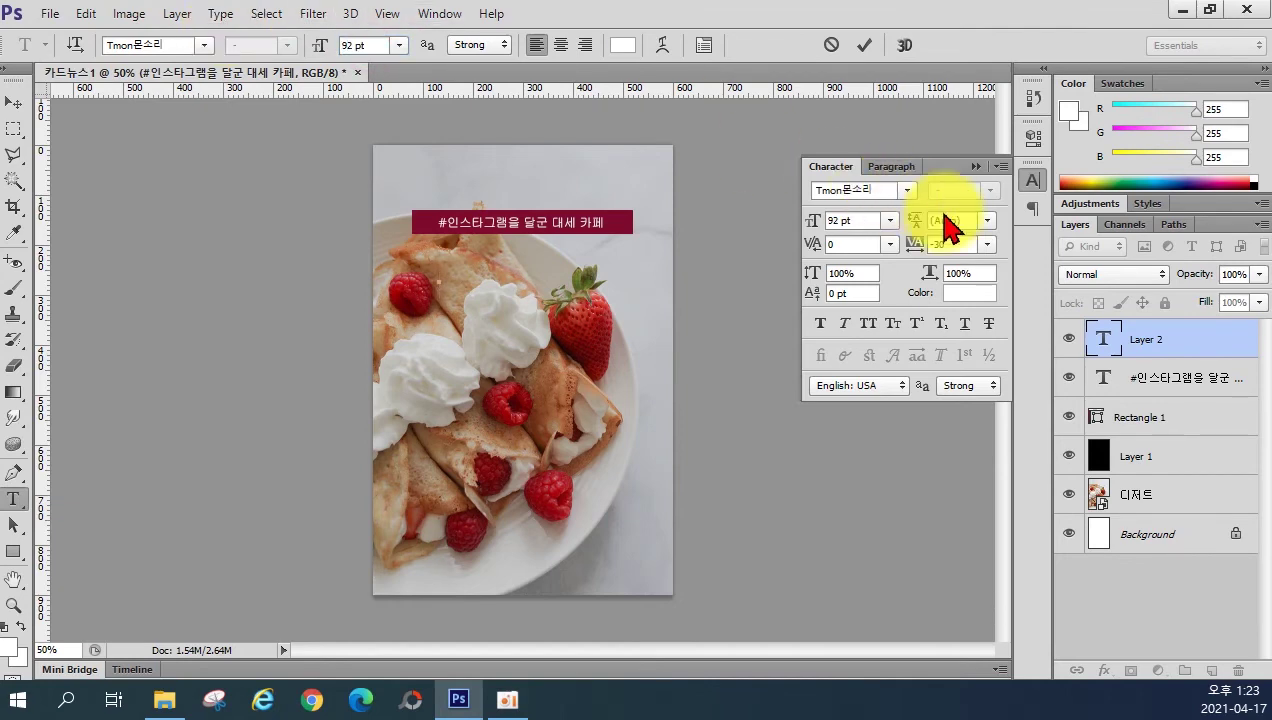
click(964, 220)
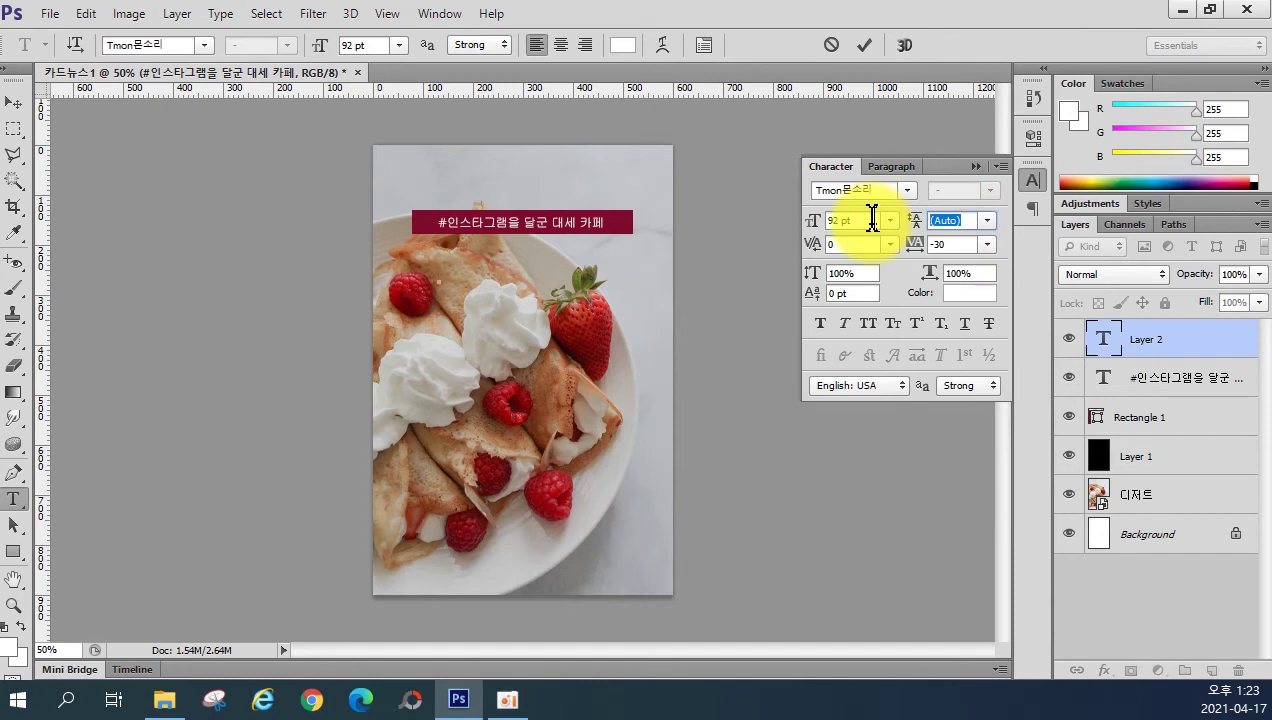
text(120)
key(Return)
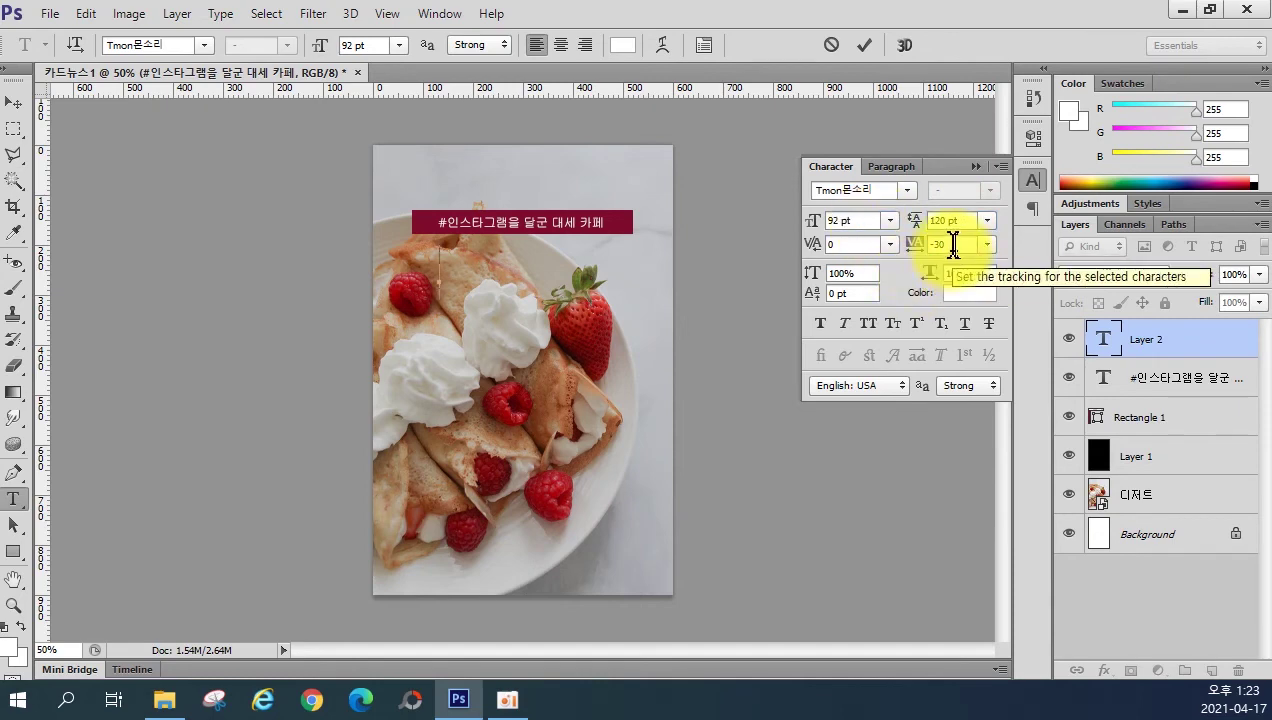
Step: Set the large text's tracking to -20 and commit the text
click(953, 244)
text(-20)
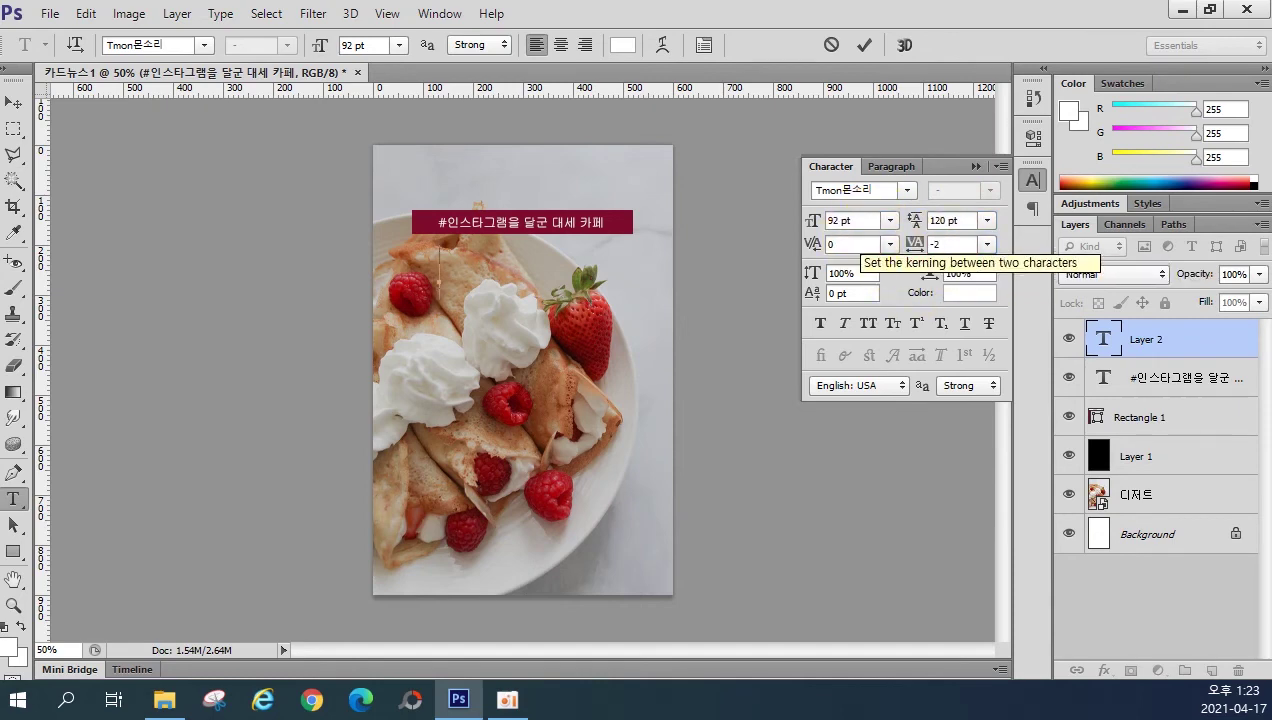
key(Return)
click(948, 244)
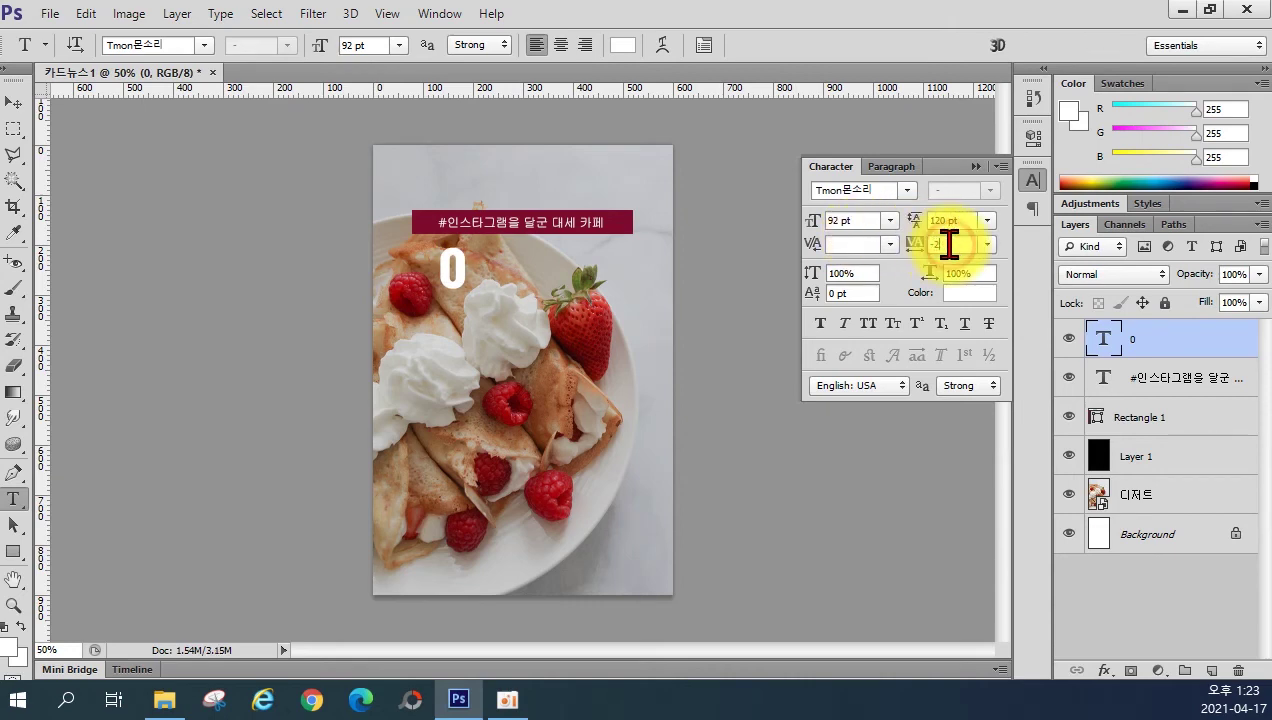
text(0)
key(Return)
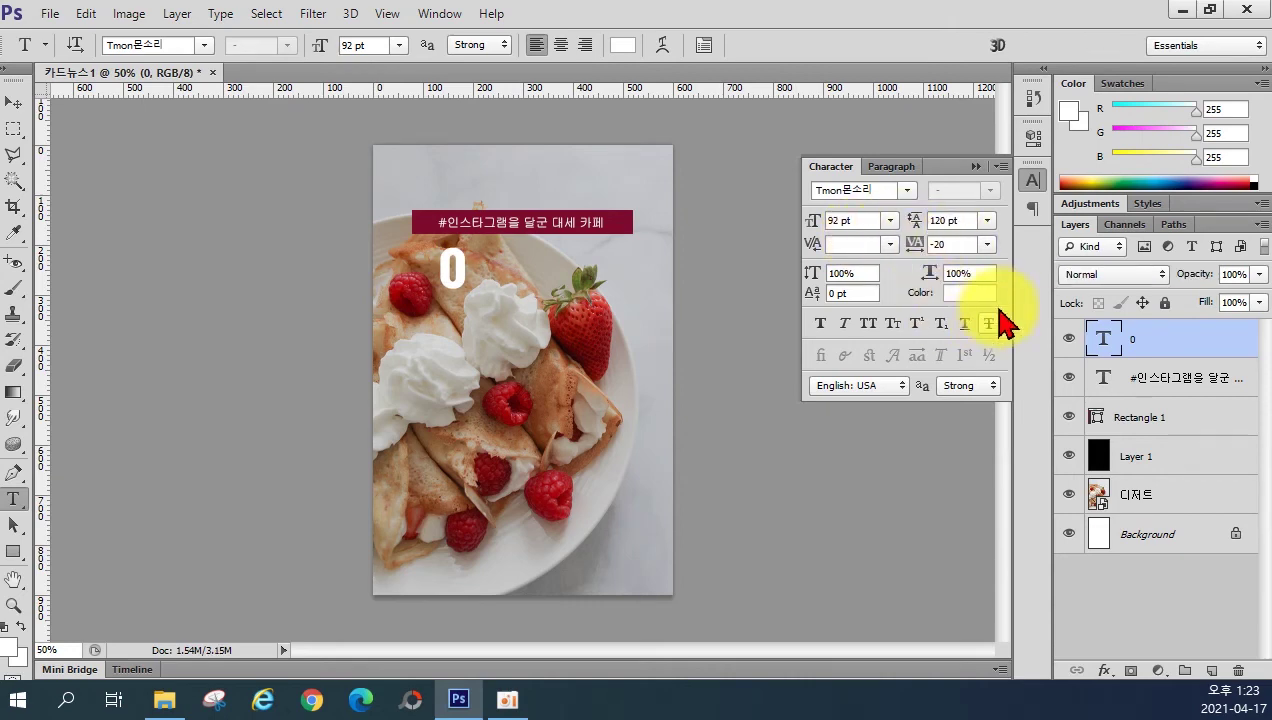
Step: Replace the placeholder 0 below the banner with the title line 디저트카페 and start a second line
double_click(452, 270)
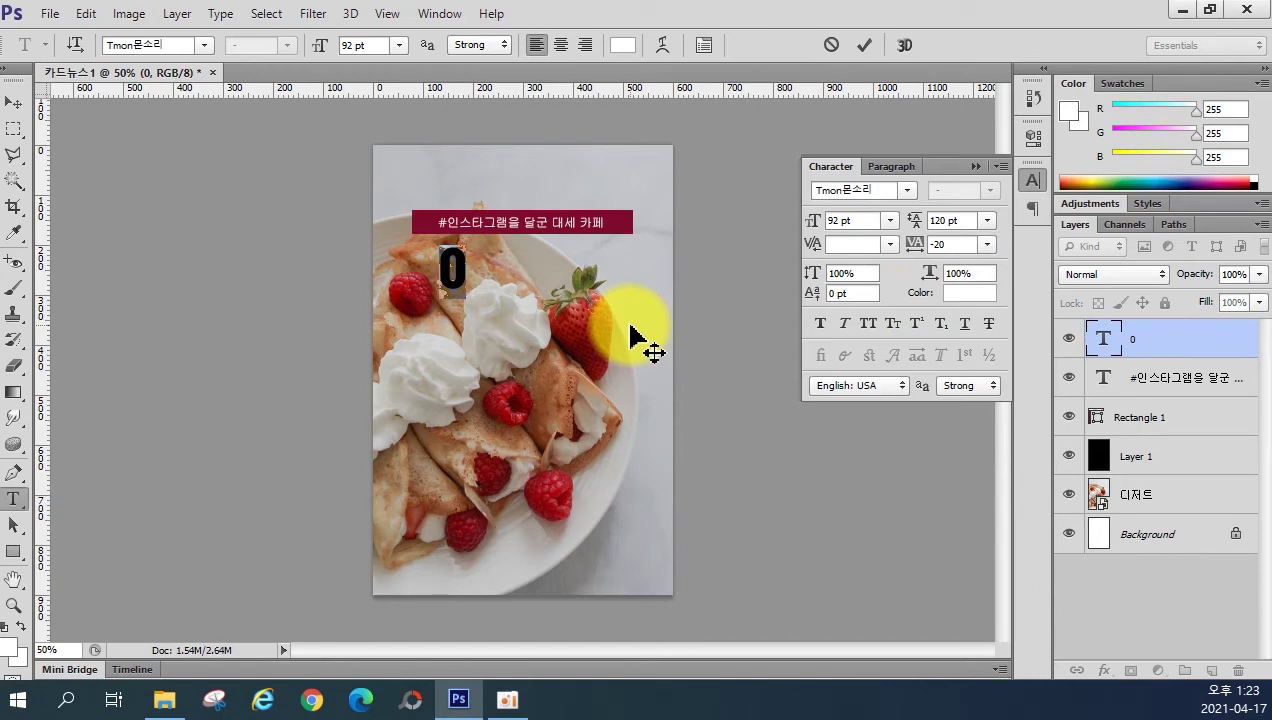
text(elw)
key(BackSpace)
key(BackSpace)
key(BackSpace)
key(Hangul)
text(디저)
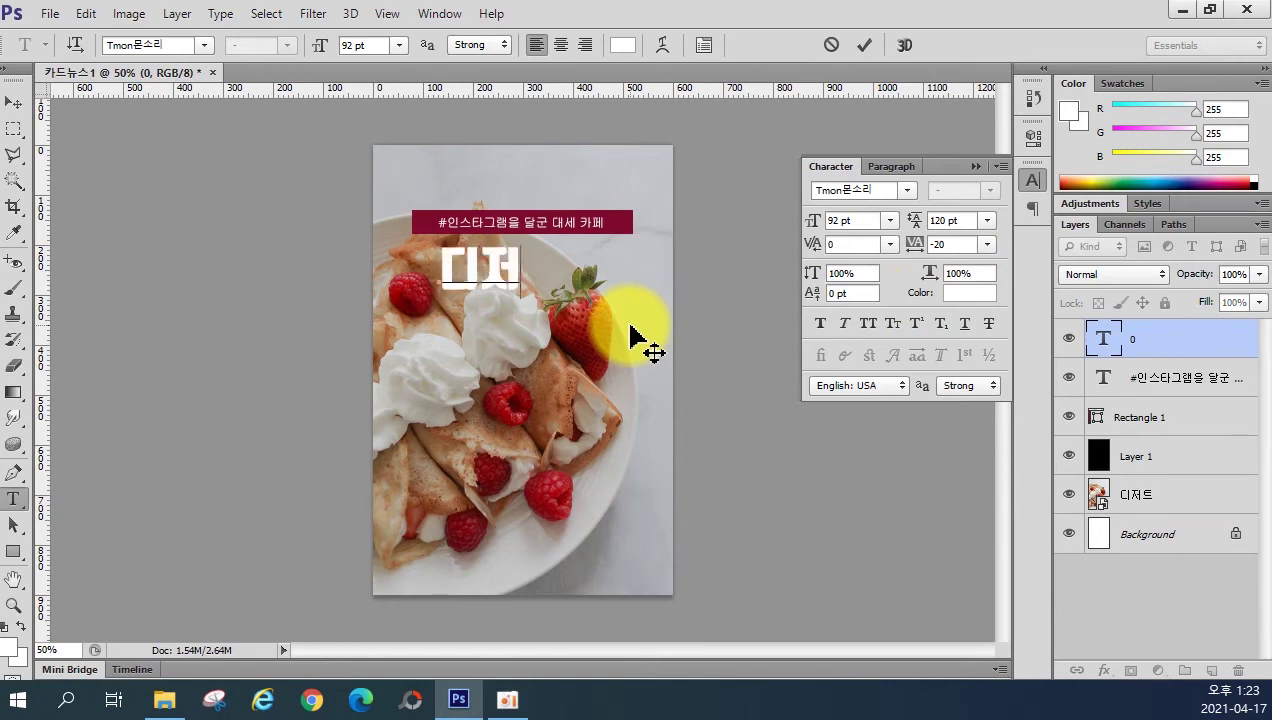
text(트)
text(카페)
key(Return)
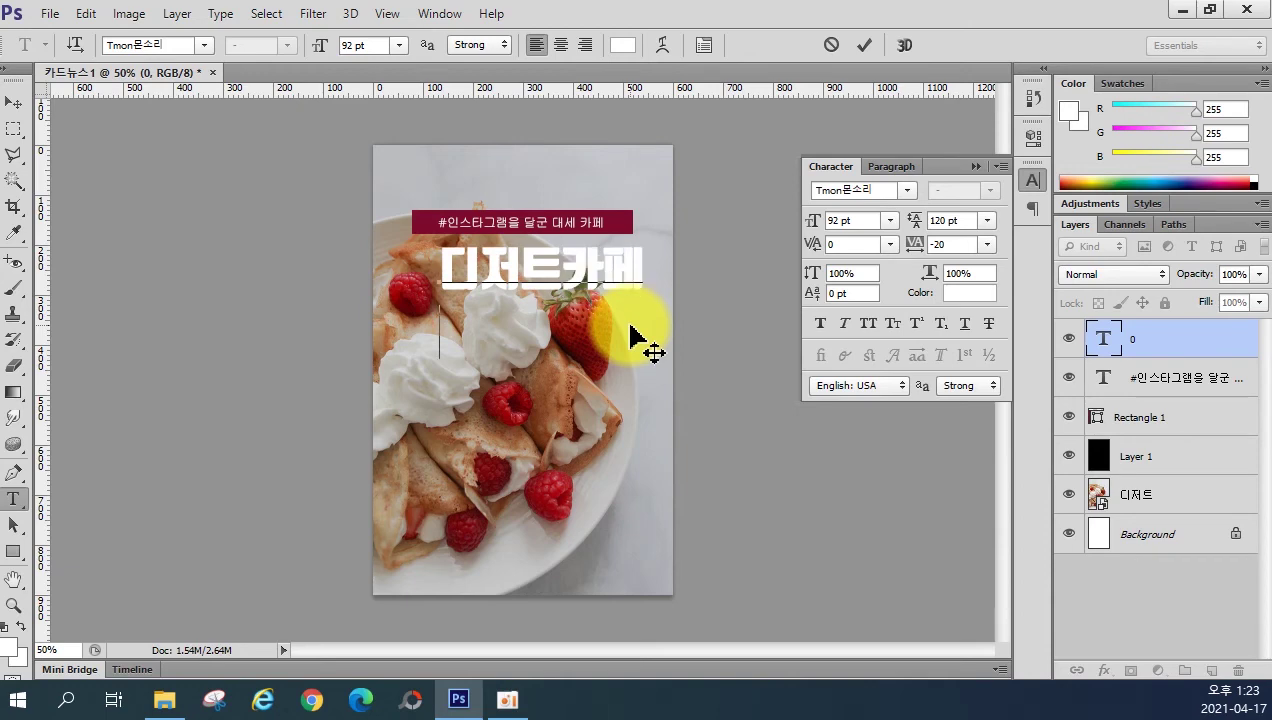
Step: Enter BEST 10 as the title's second line and commit the text
key(BackSpace)
key(Hangul)
text(B)
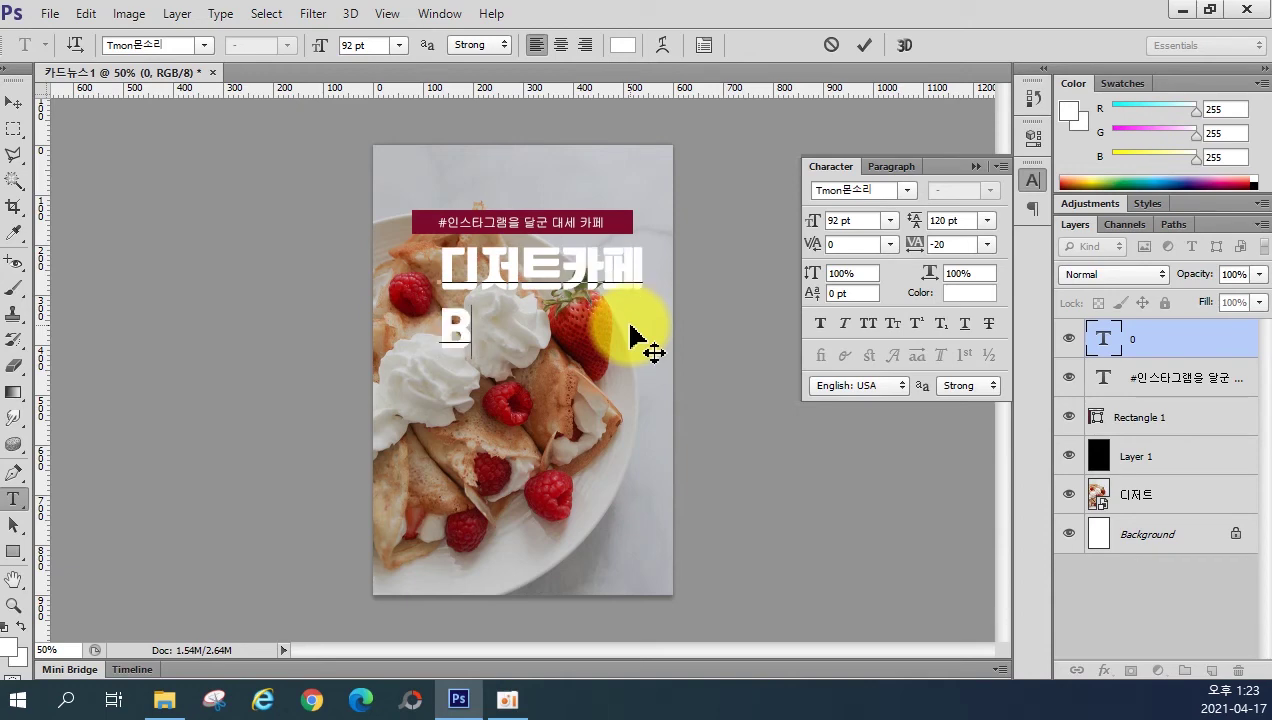
key(BackSpace)
key(BackSpace)
text(S)
key(BackSpace)
key(BackSpace)
text(EST )
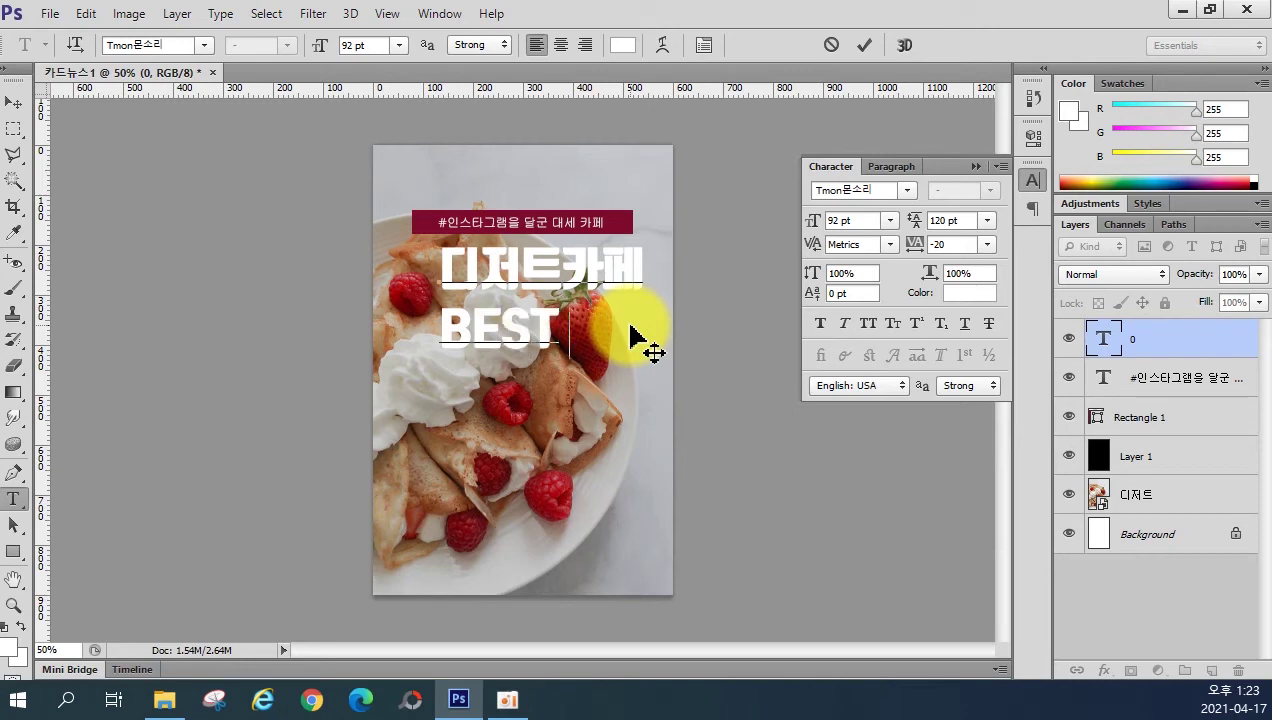
text(10)
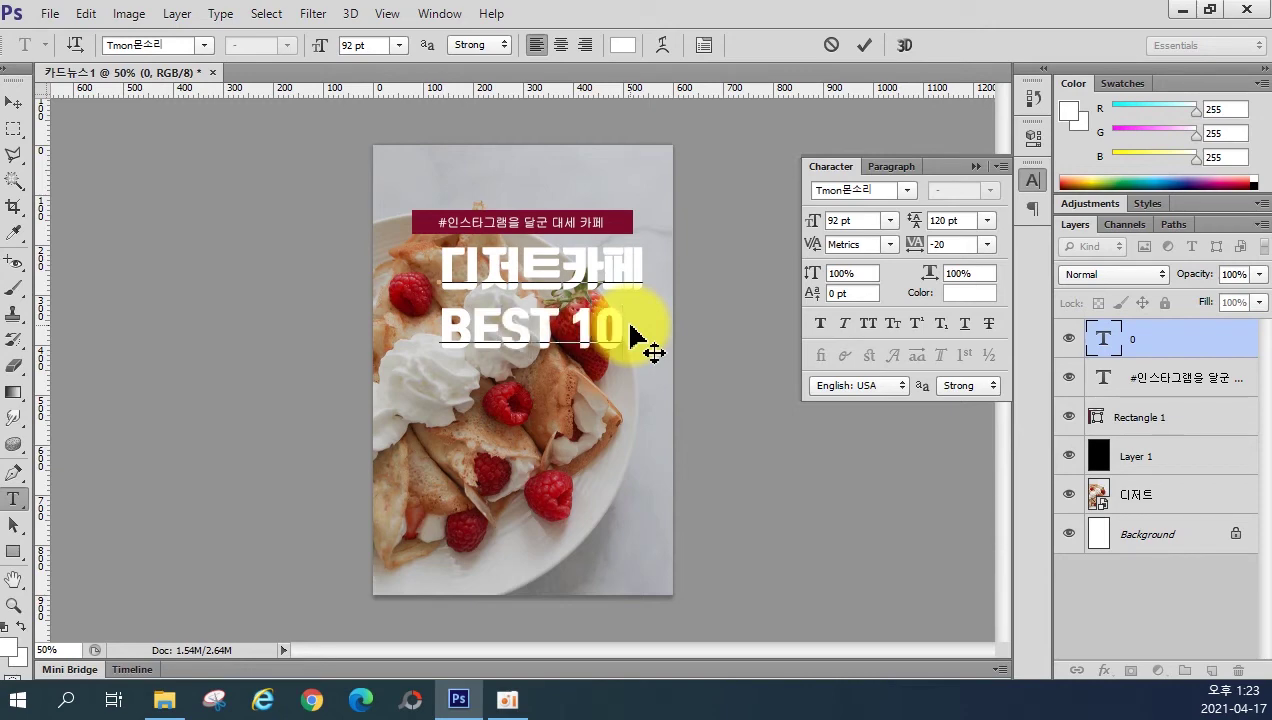
click(866, 57)
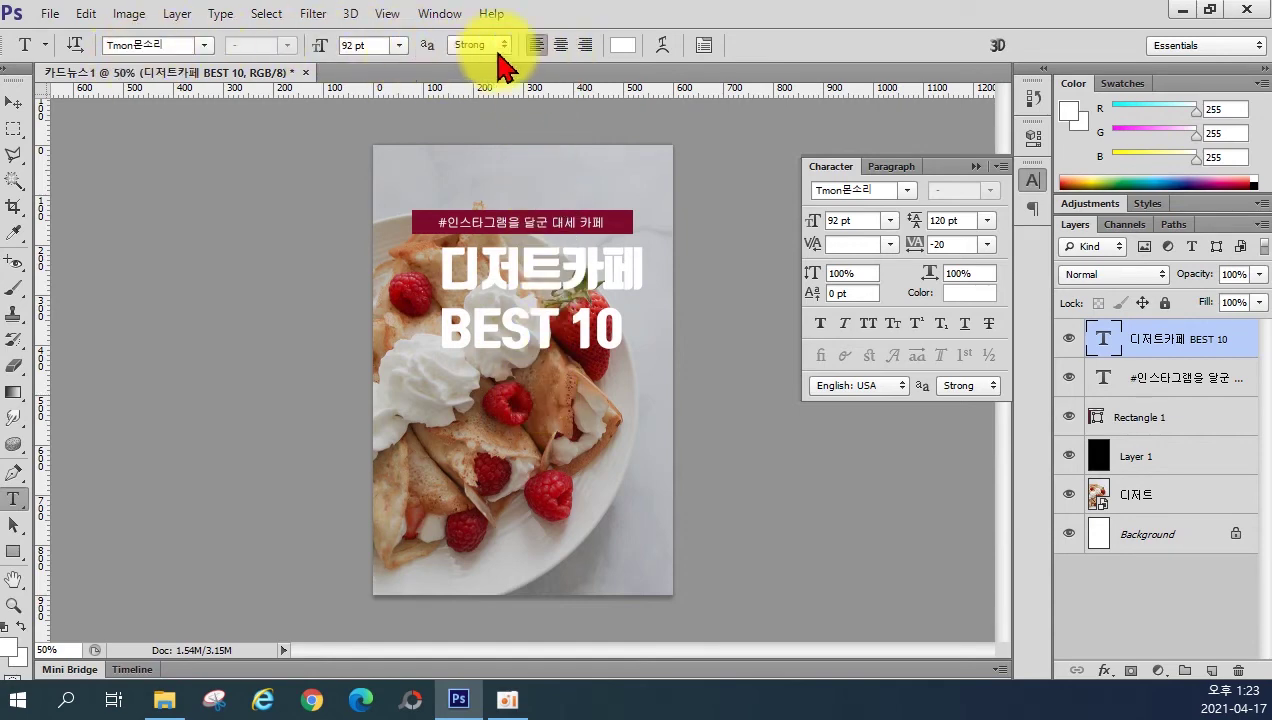
Step: Center-align the two-line title and move it back beneath the hashtag banner, roughly centered on the canvas
click(558, 50)
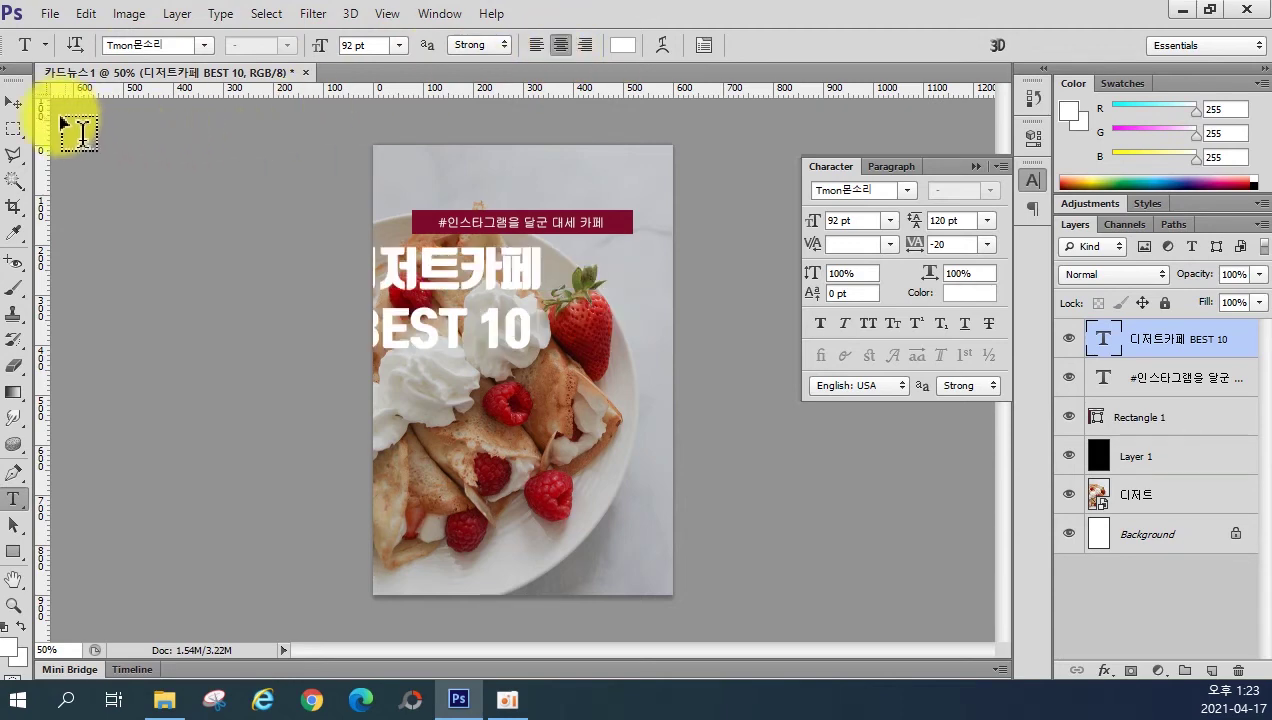
click(14, 102)
drag(440, 288, 520, 300)
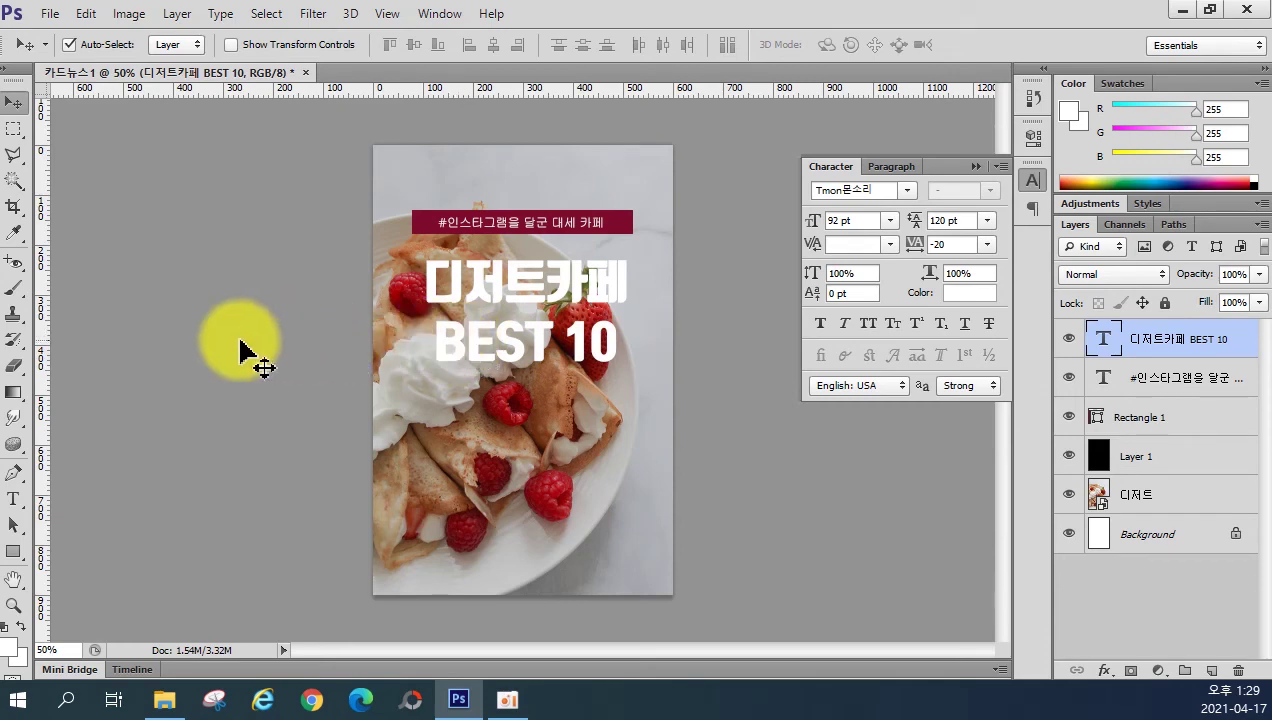
Step: Set the font size of the title's BEST 10 line to 102 pt
click(13, 498)
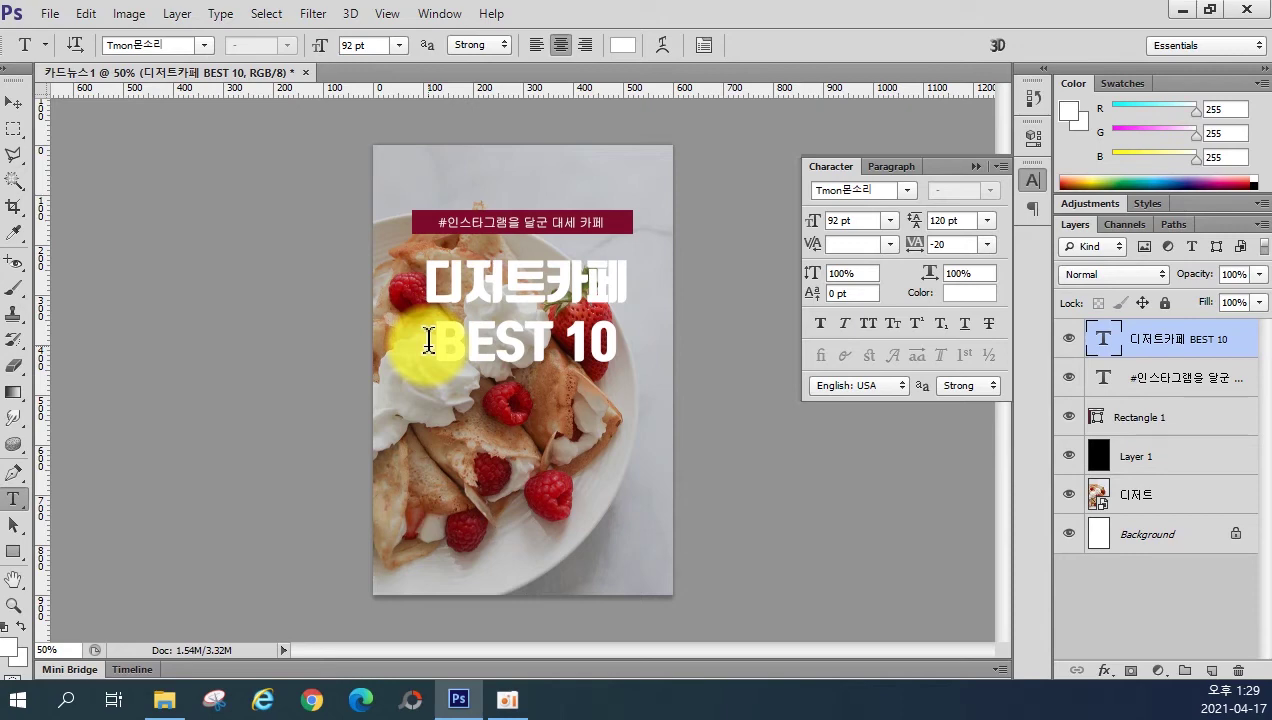
drag(428, 341, 608, 346)
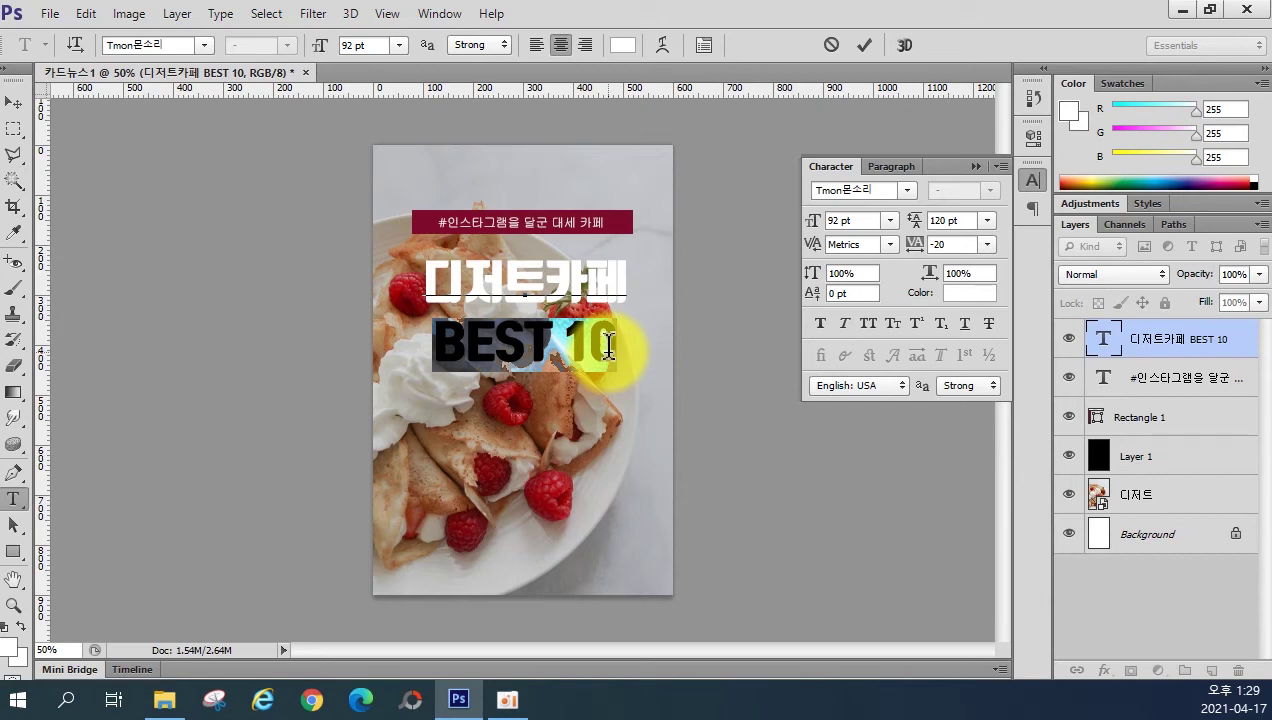
click(316, 47)
text(102)
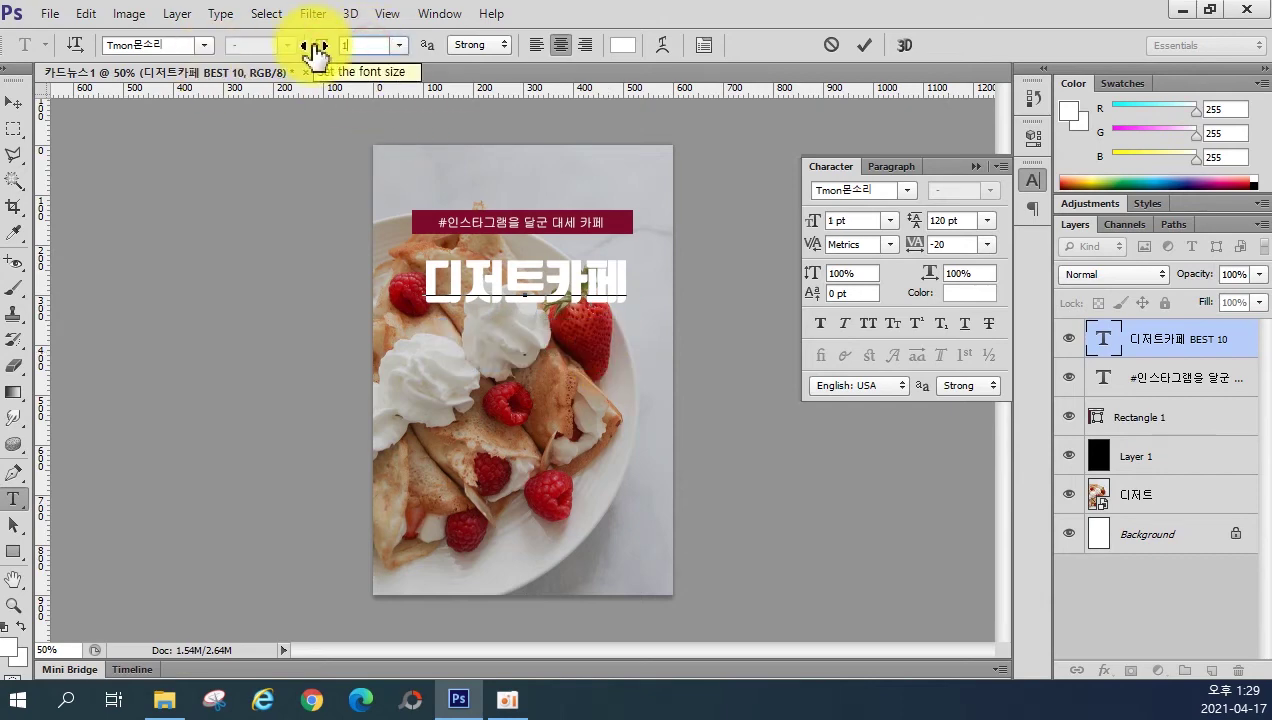
key(Return)
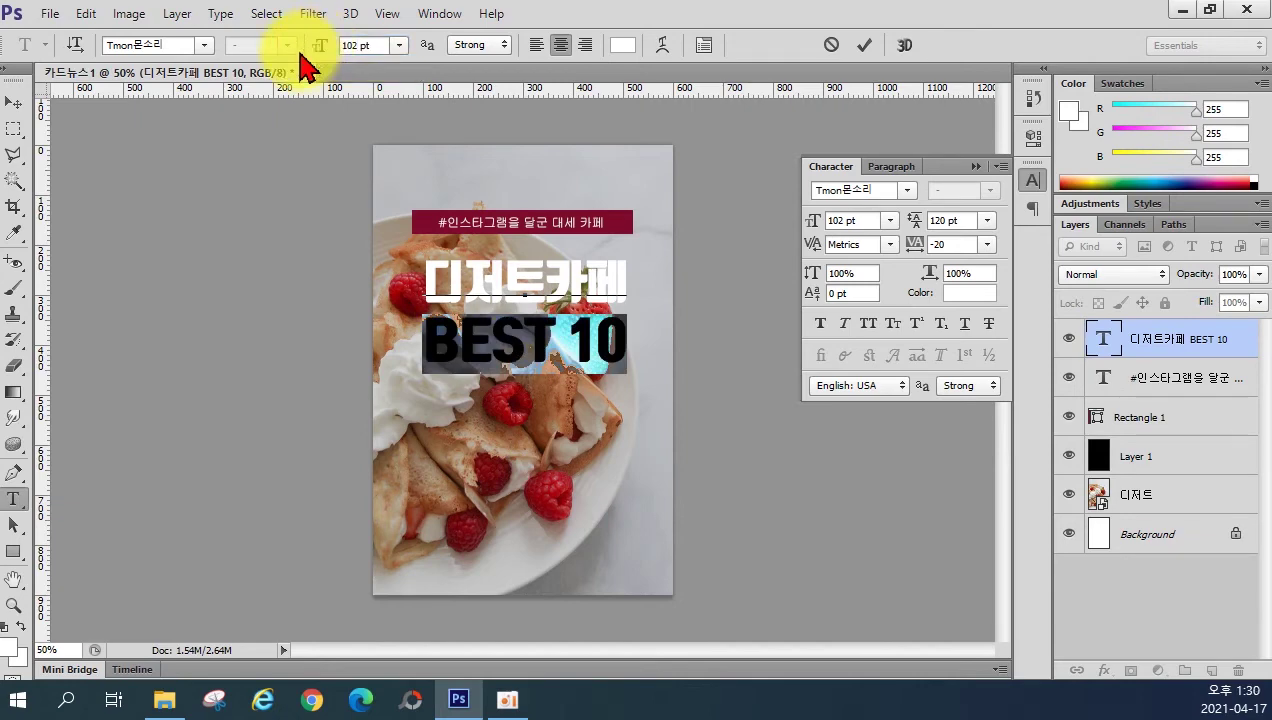
Step: Set the BEST 10 line's text color to ffdab7 and commit the text
click(625, 47)
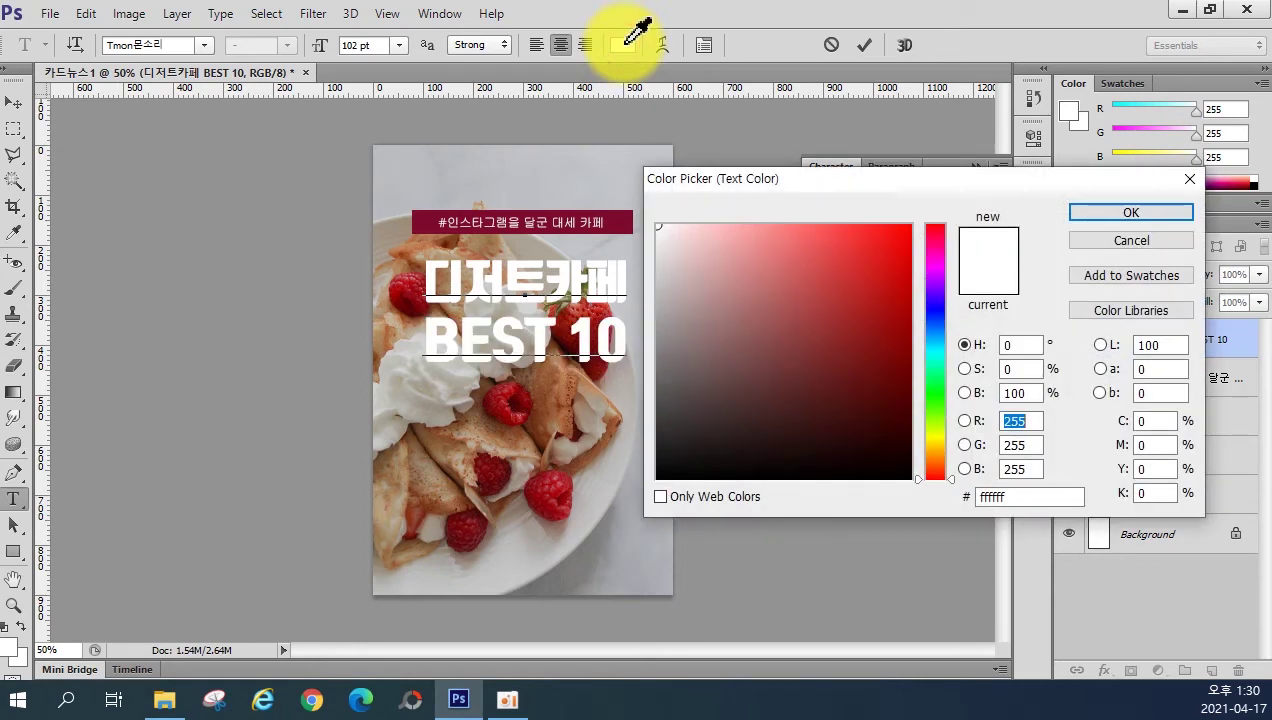
double_click(1012, 500)
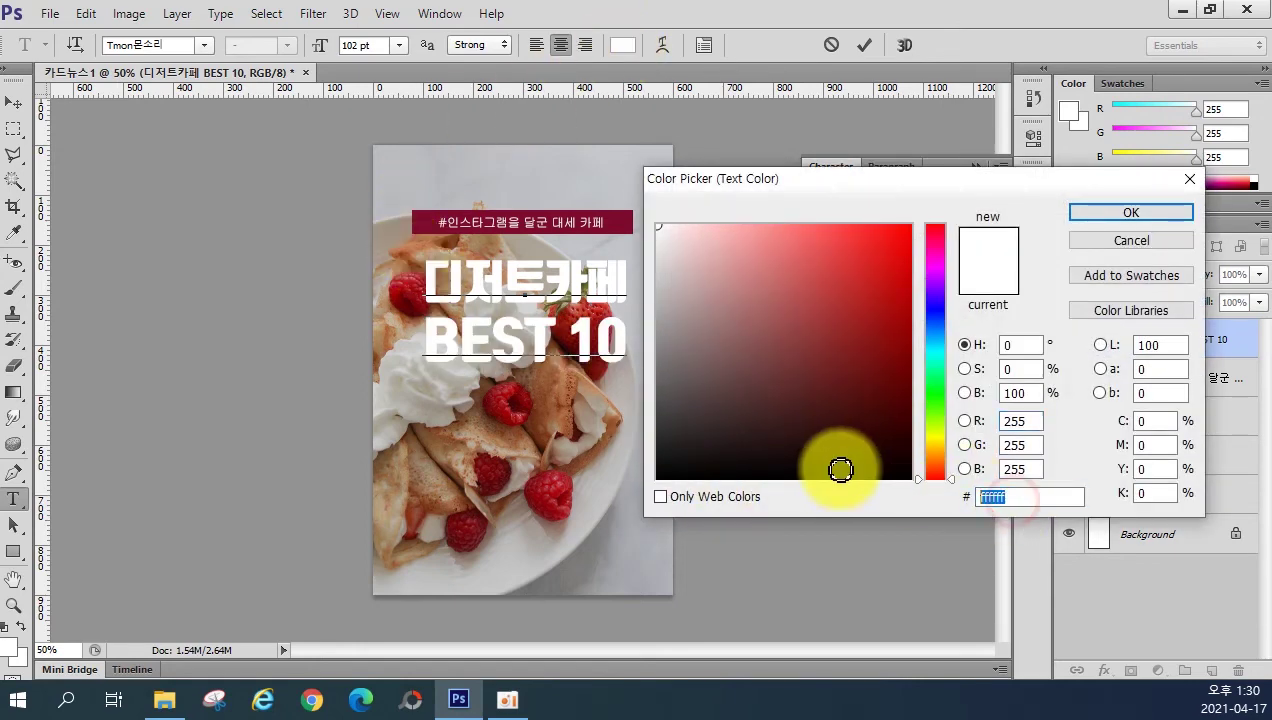
text(ffdab7)
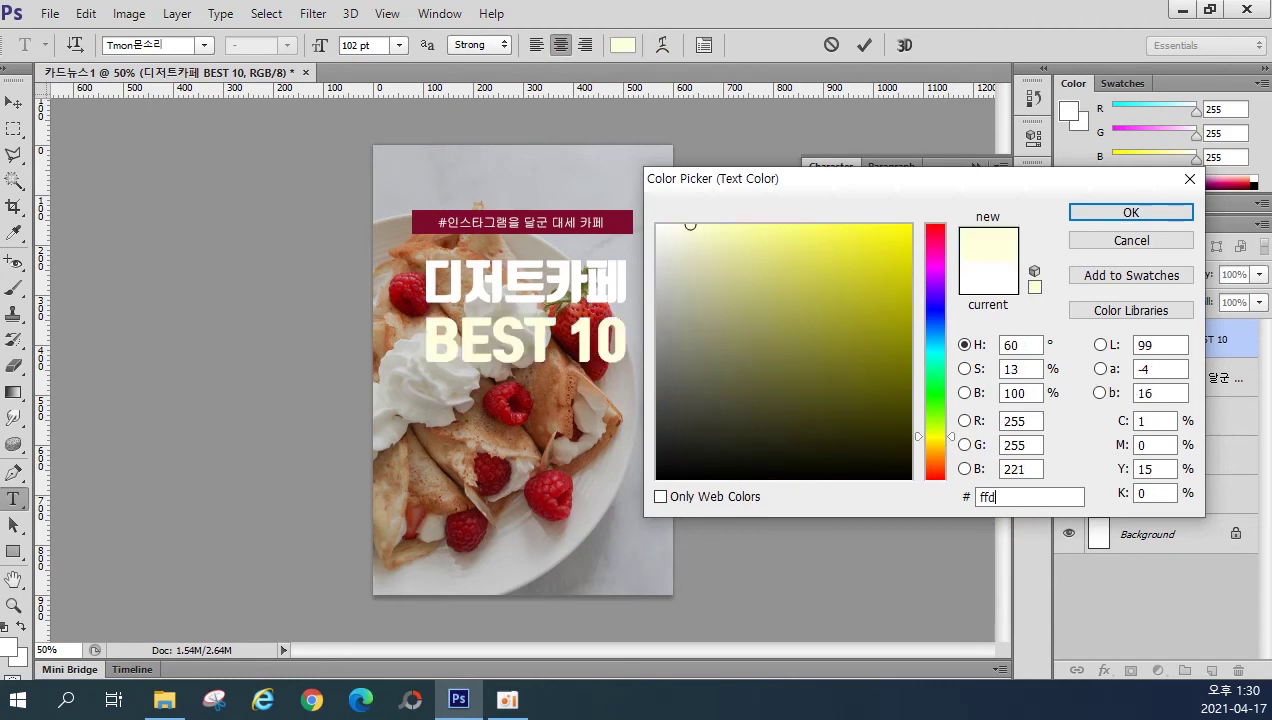
key(Return)
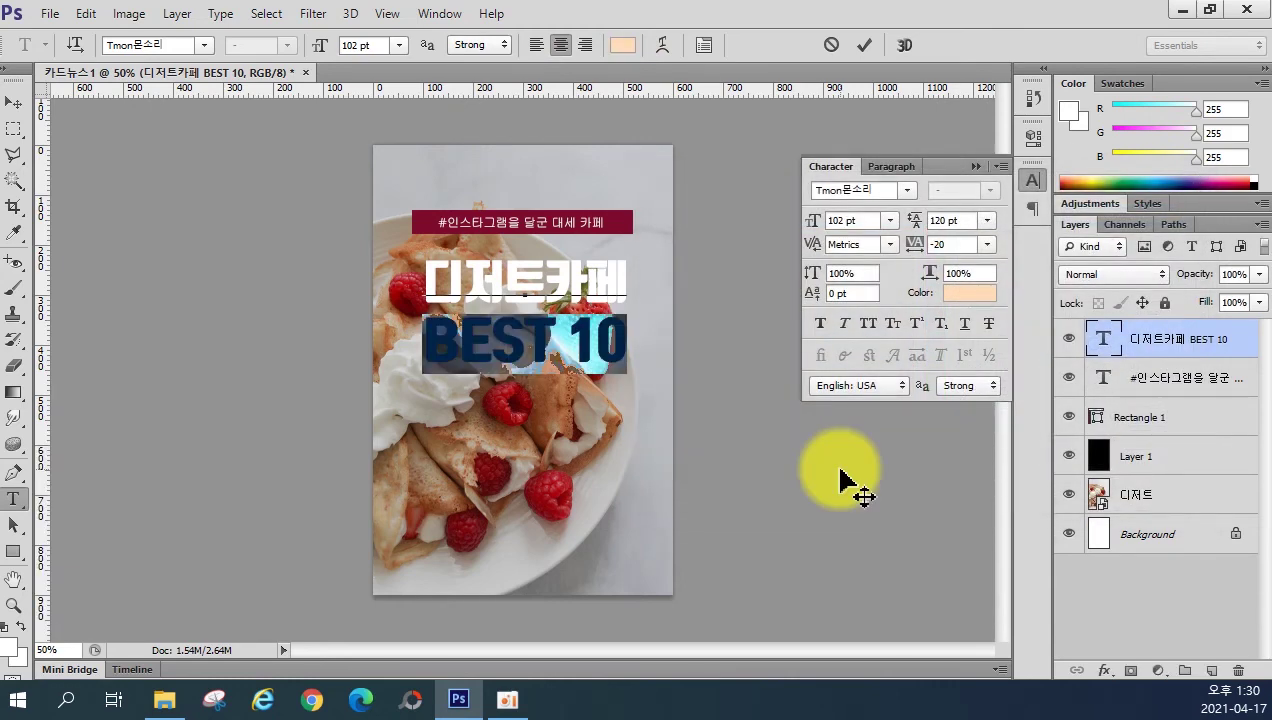
key(ctrl)
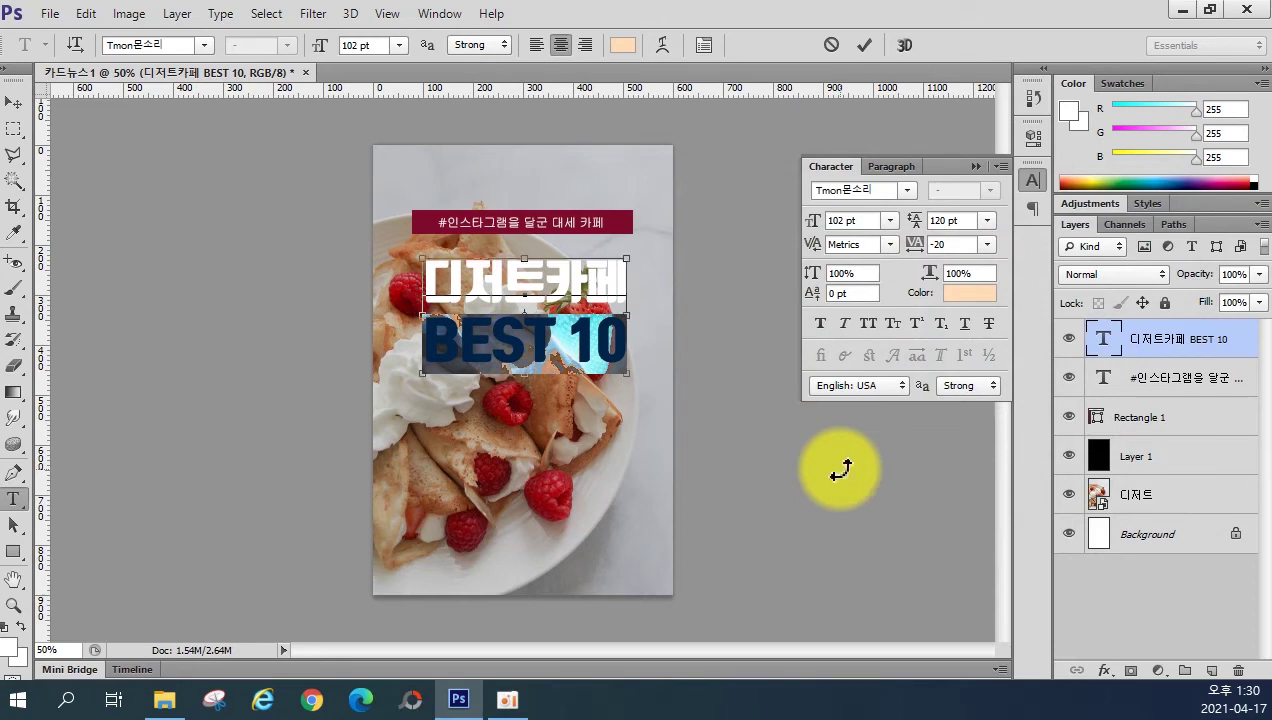
key(ctrl+Return)
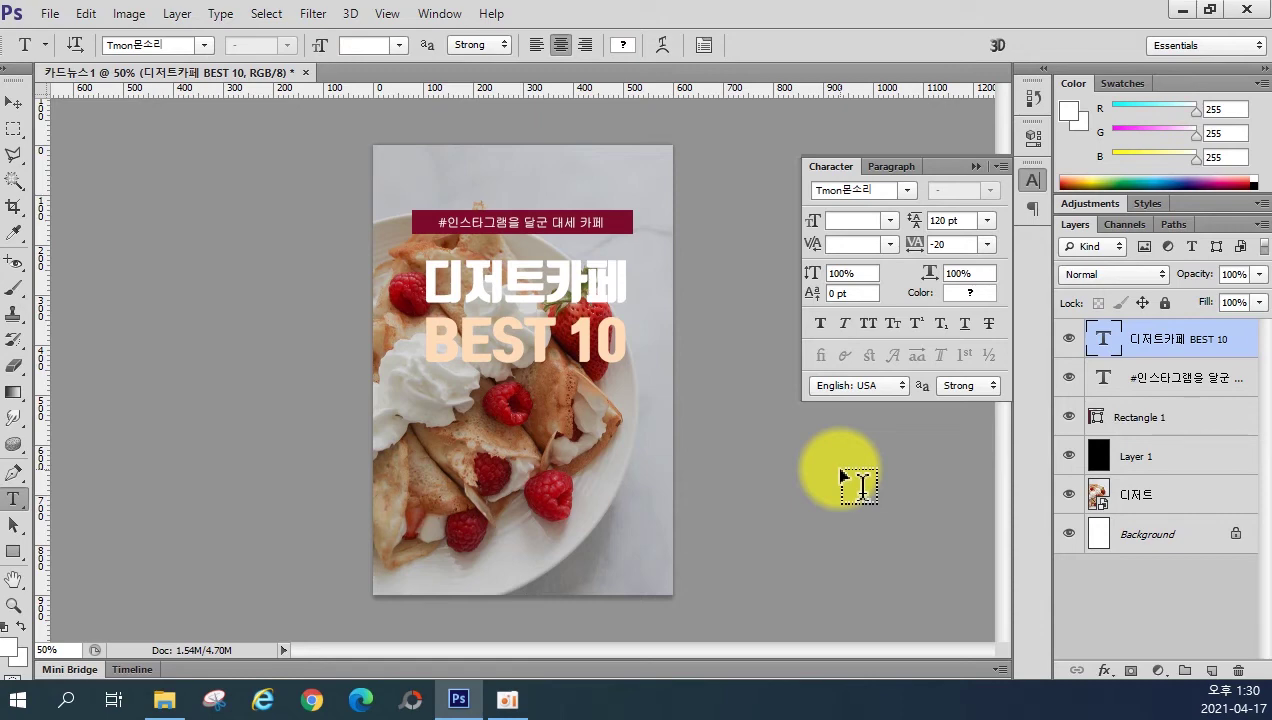
click(619, 340)
key(Return)
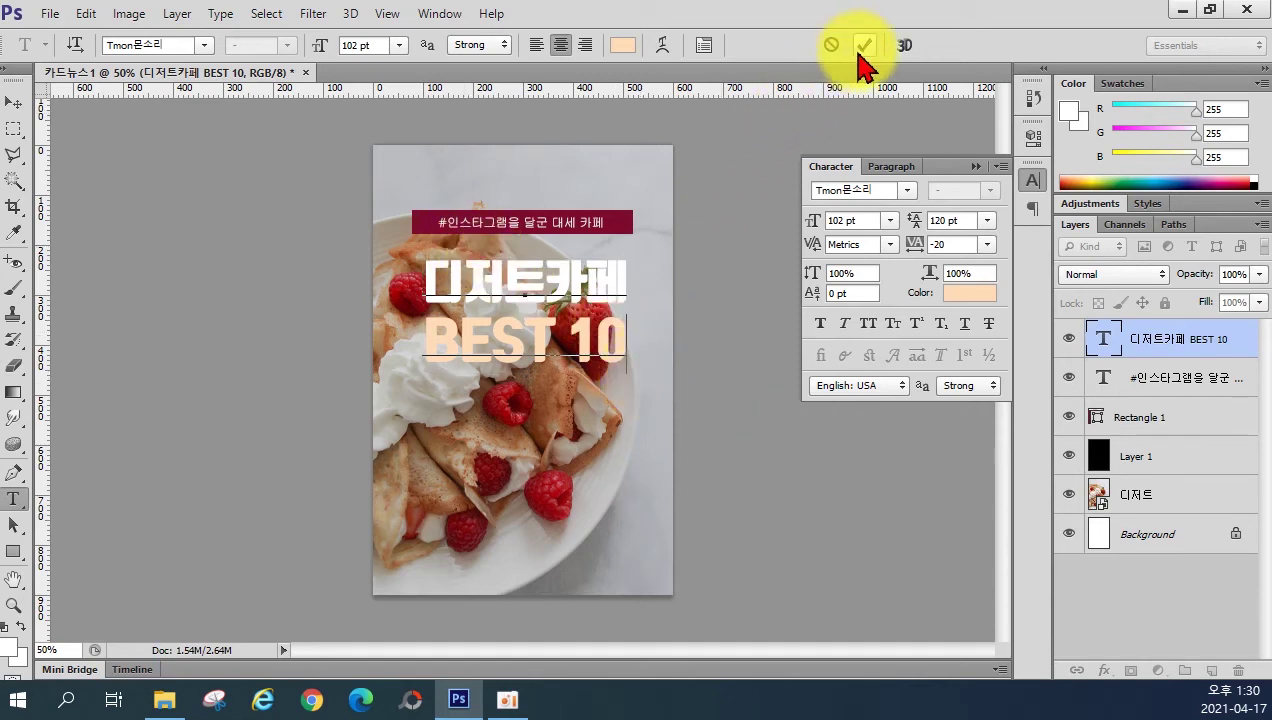
click(633, 380)
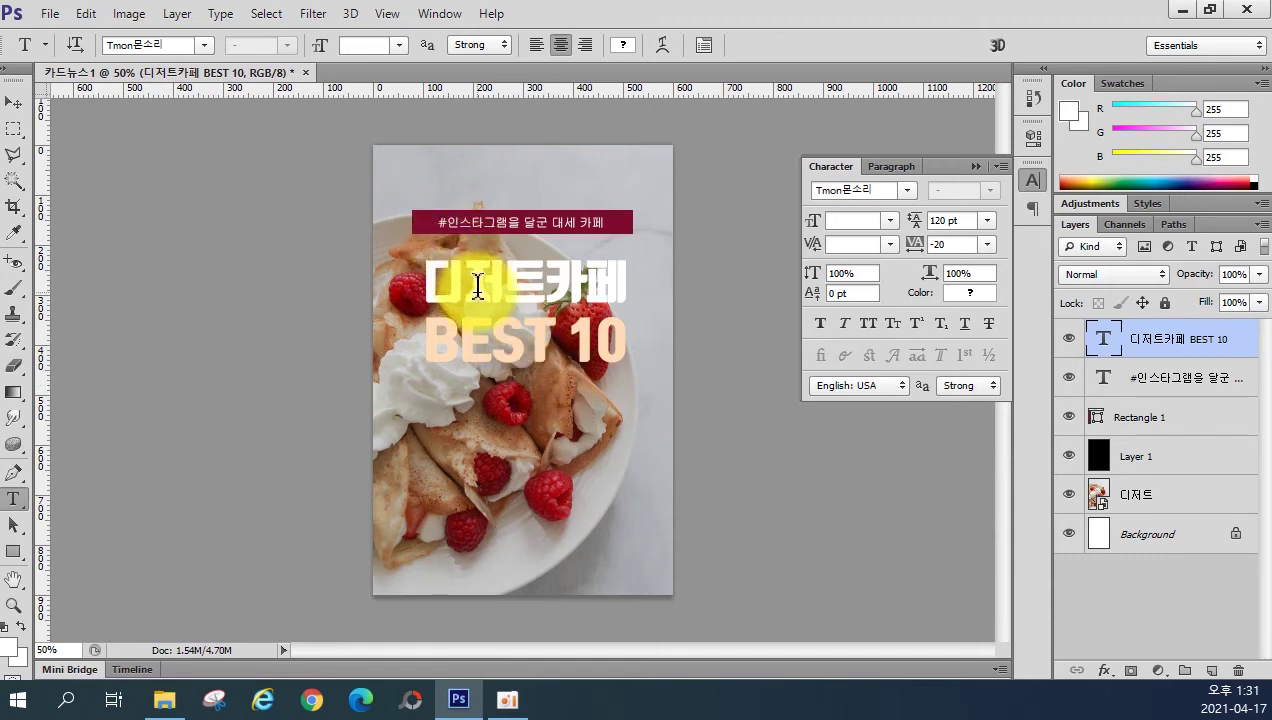
Step: Select the banner rectangle, hashtag and title layers plus the whole canvas, and align the layers to its horizontal center
click(1188, 420)
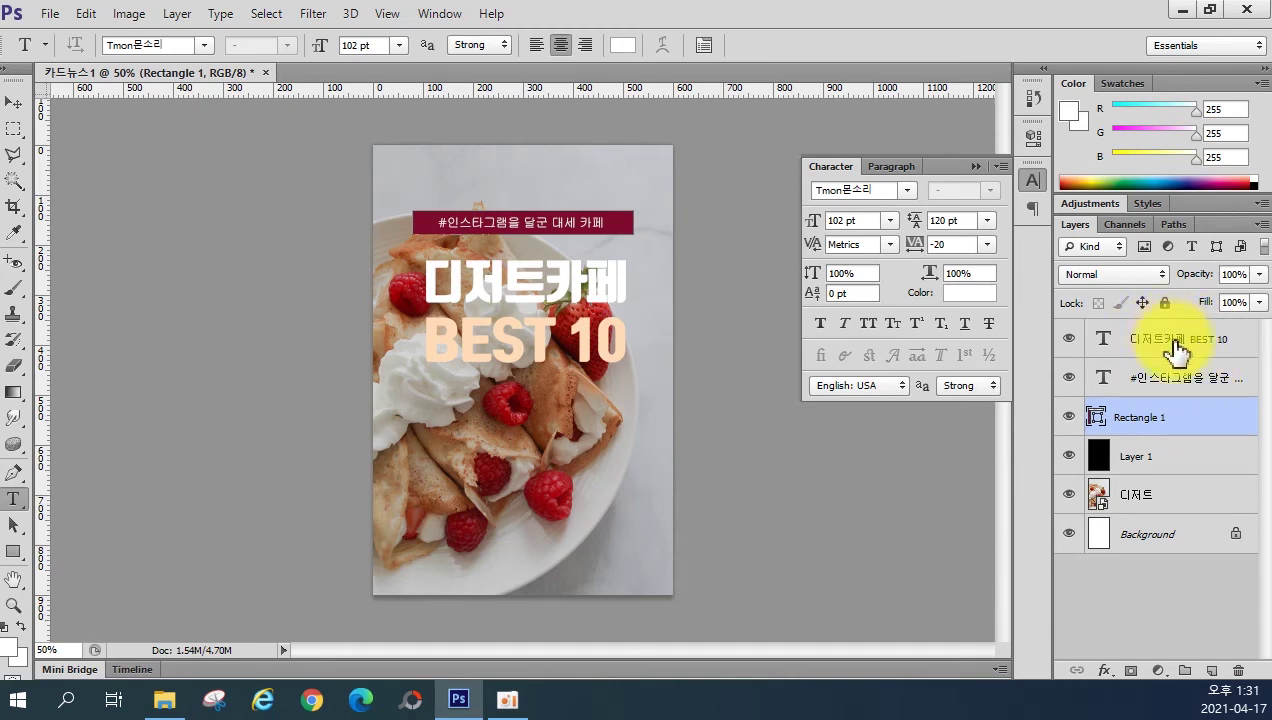
shift+click(1200, 388)
shift+click(1199, 352)
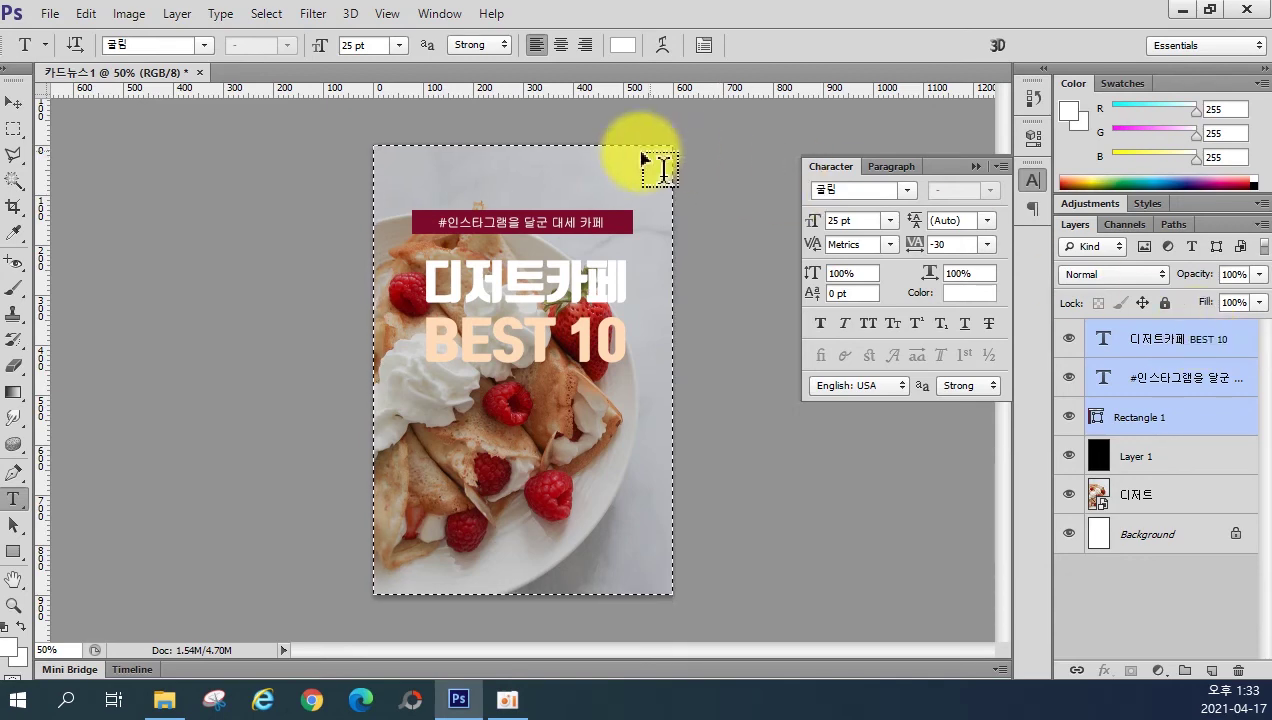
click(14, 108)
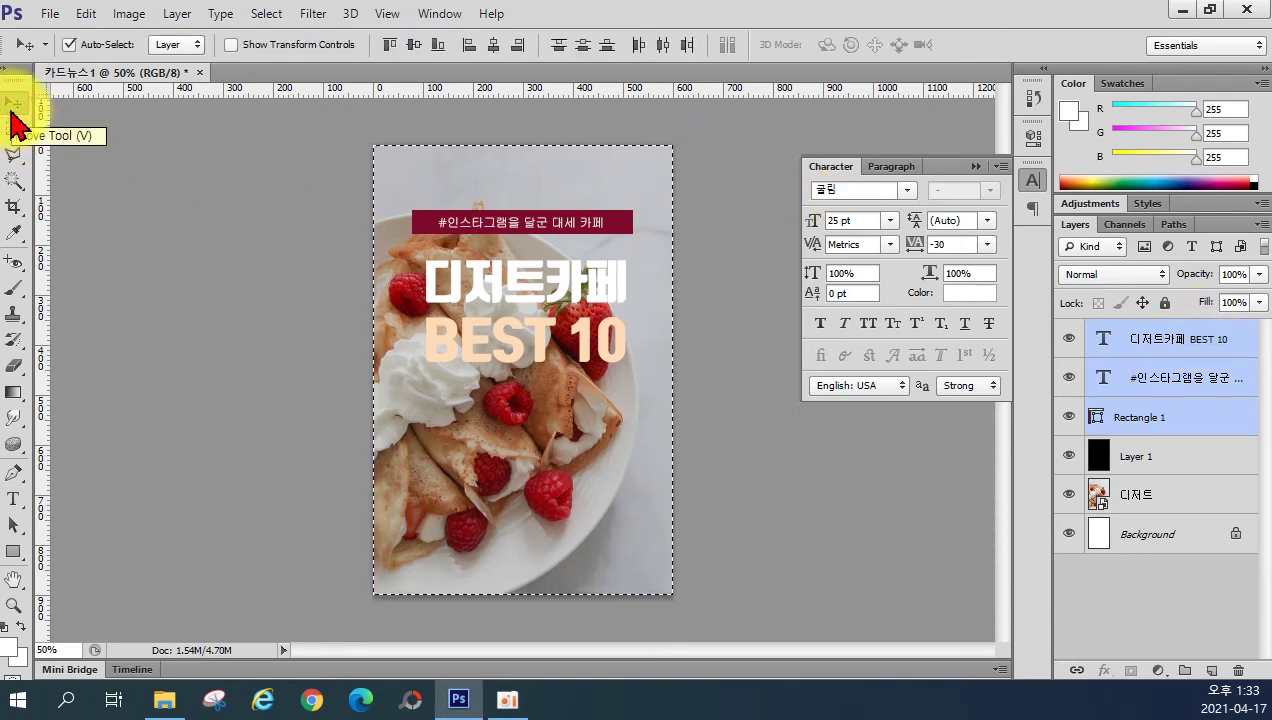
click(493, 46)
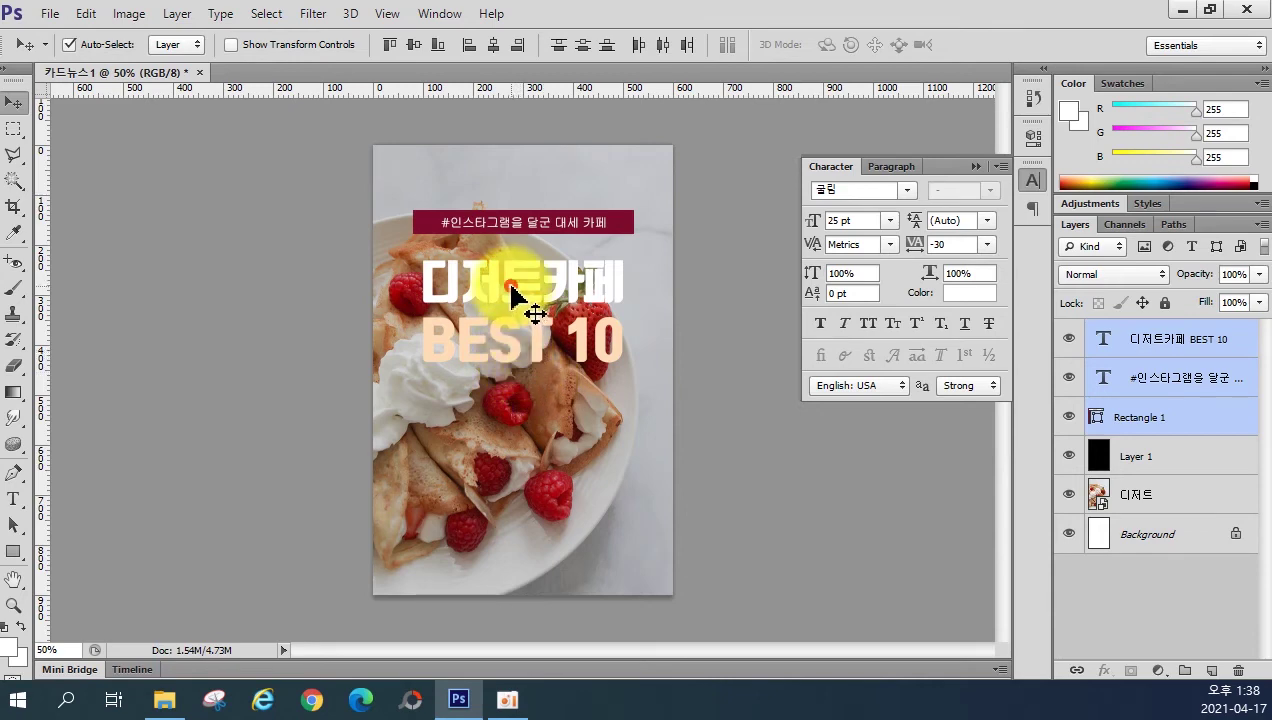
Step: Move only the title text slightly down to widen the gap below the hashtag banner
click(716, 250)
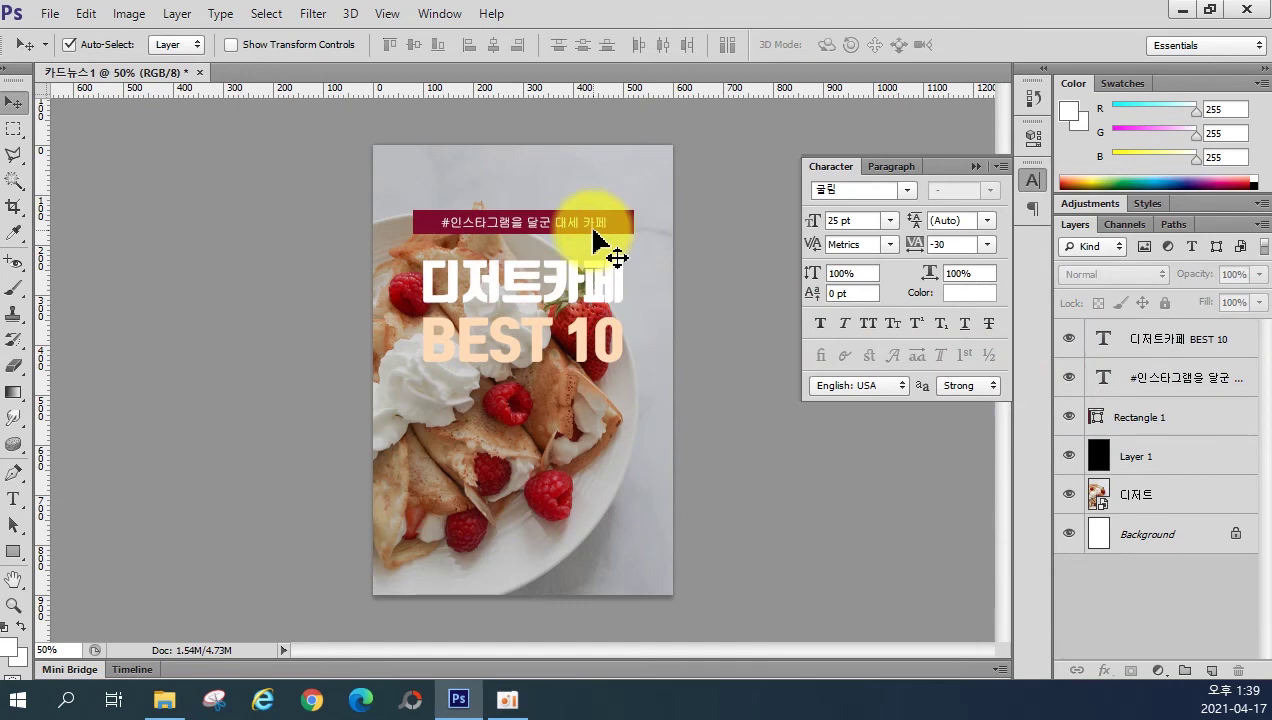
click(559, 290)
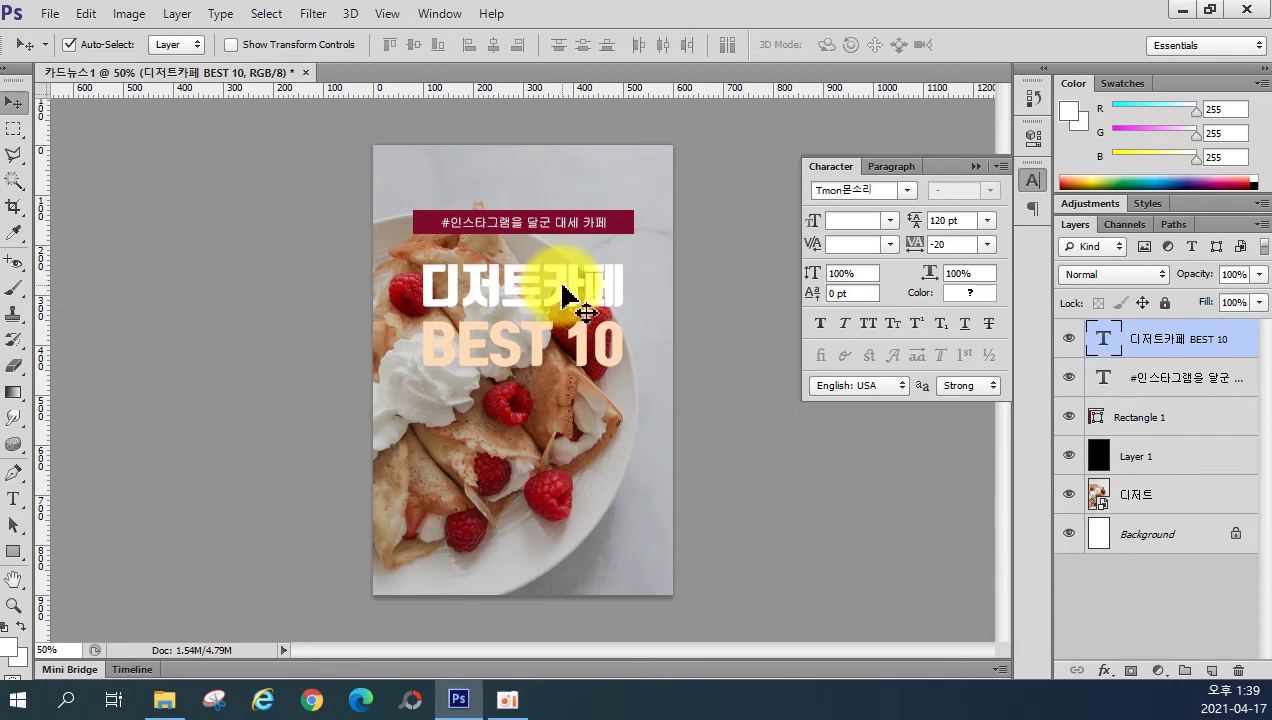
click(562, 290)
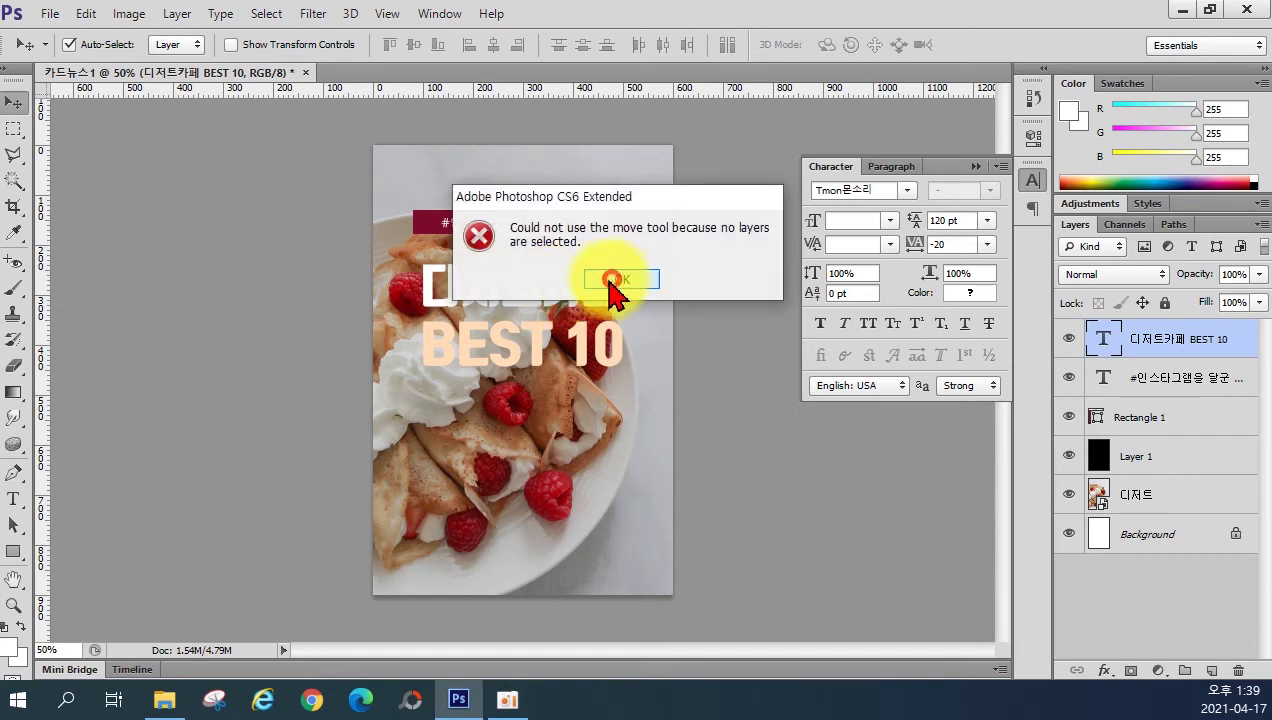
click(615, 280)
drag(562, 291, 440, 297)
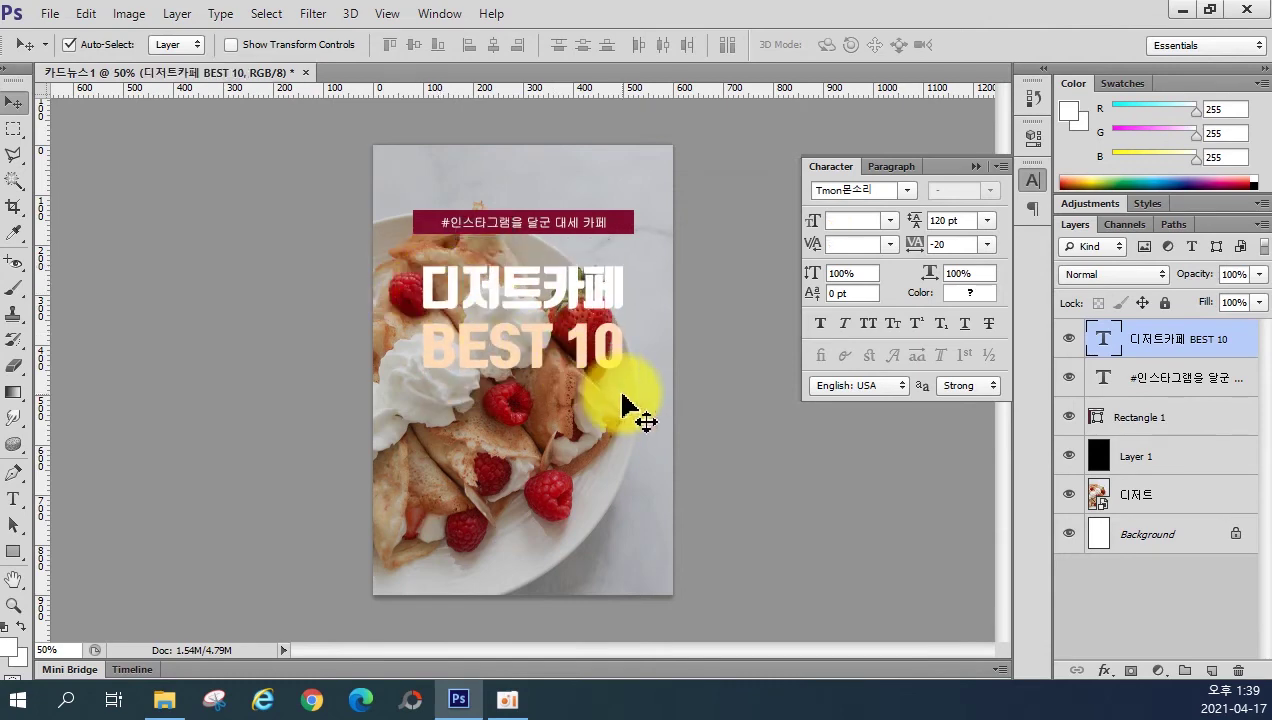
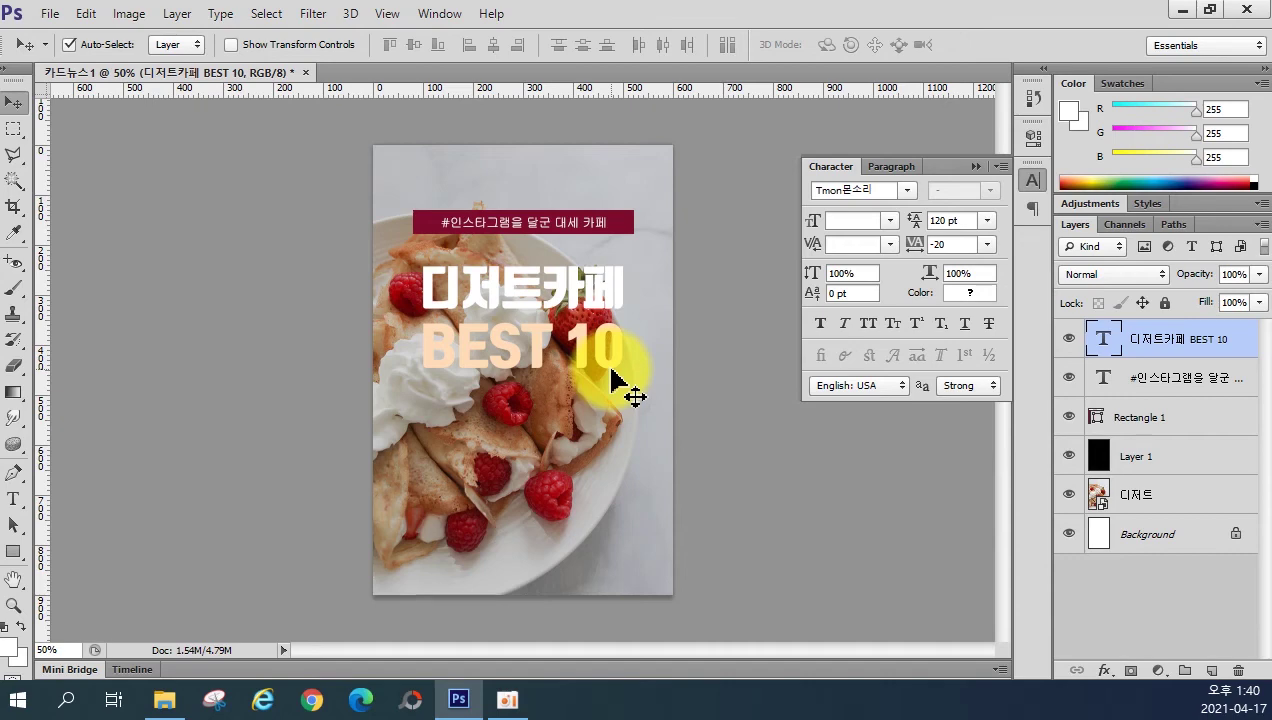
Step: Save the document as the Photoshop file 카드뉴스1 in the 이미지 folder with layers and Maximize Compatibility kept on
click(49, 14)
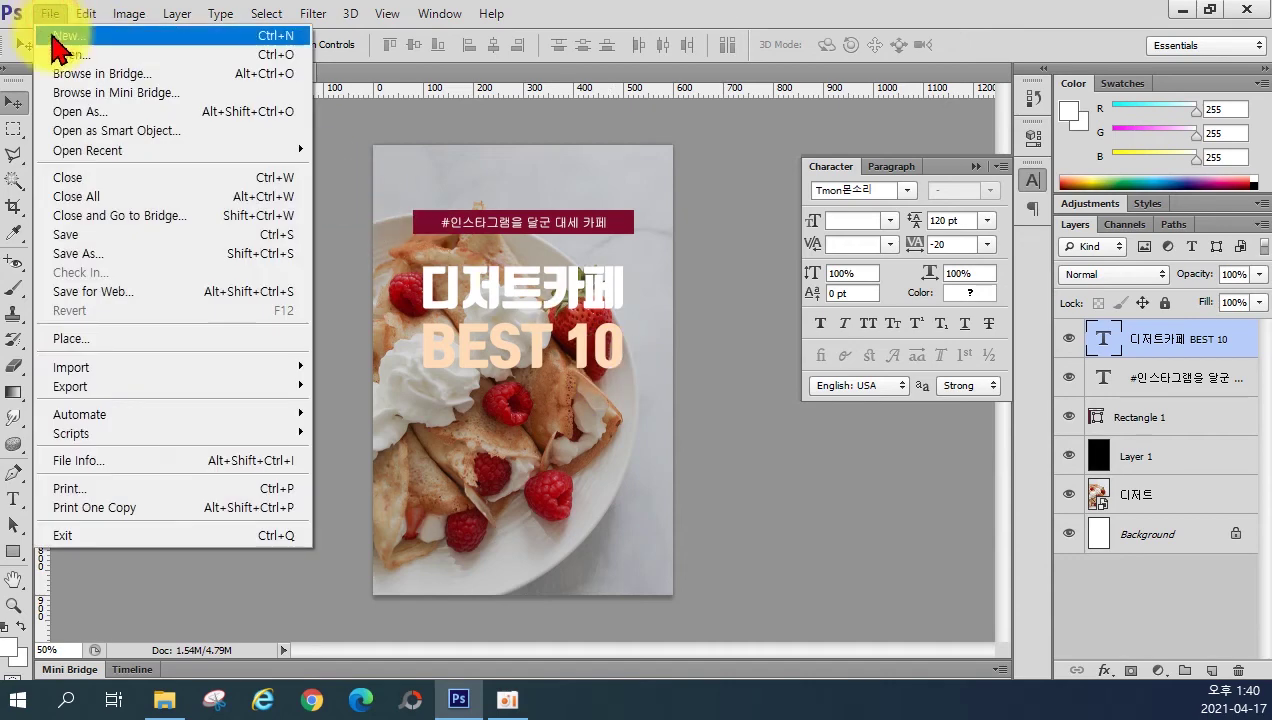
click(66, 252)
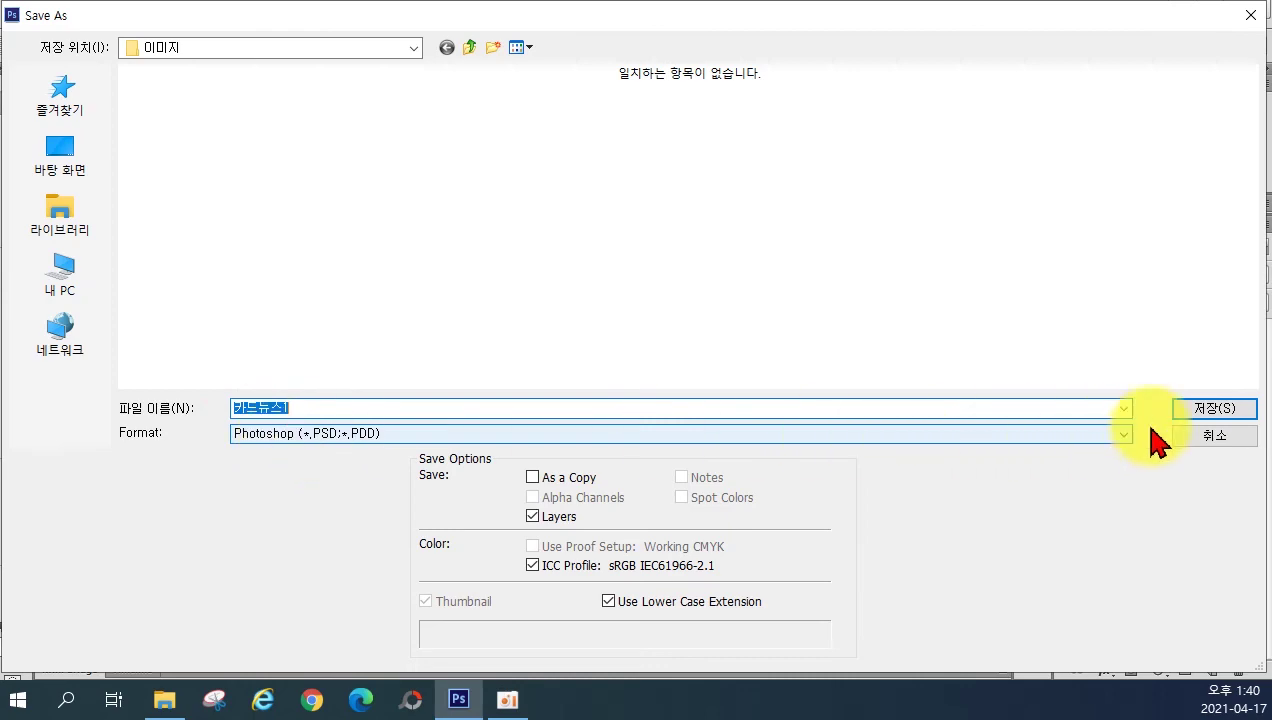
click(1200, 414)
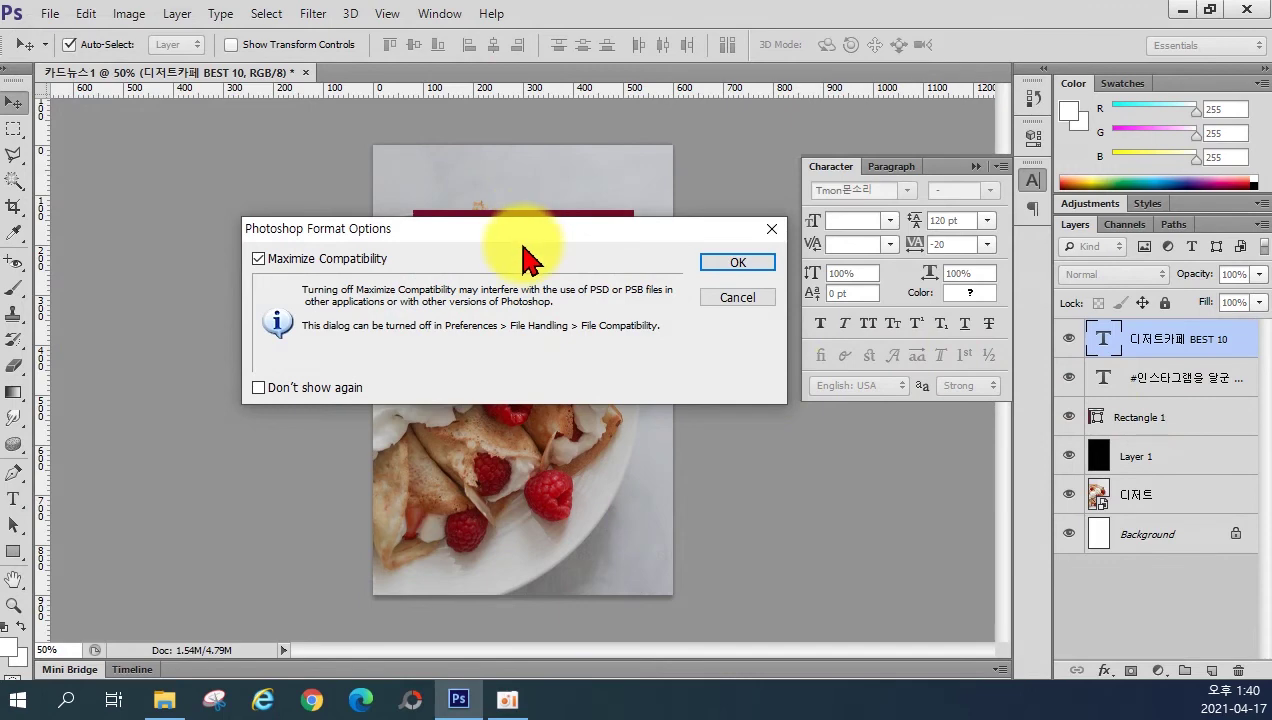
click(722, 264)
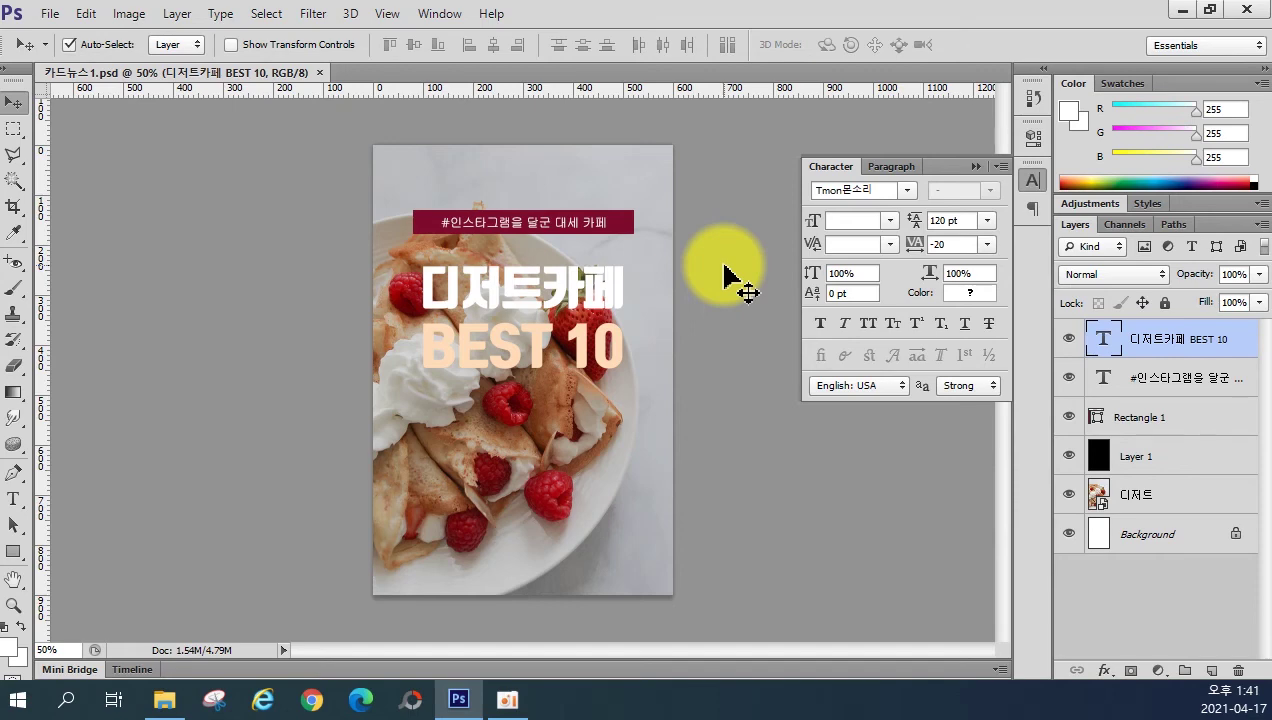
click(13, 502)
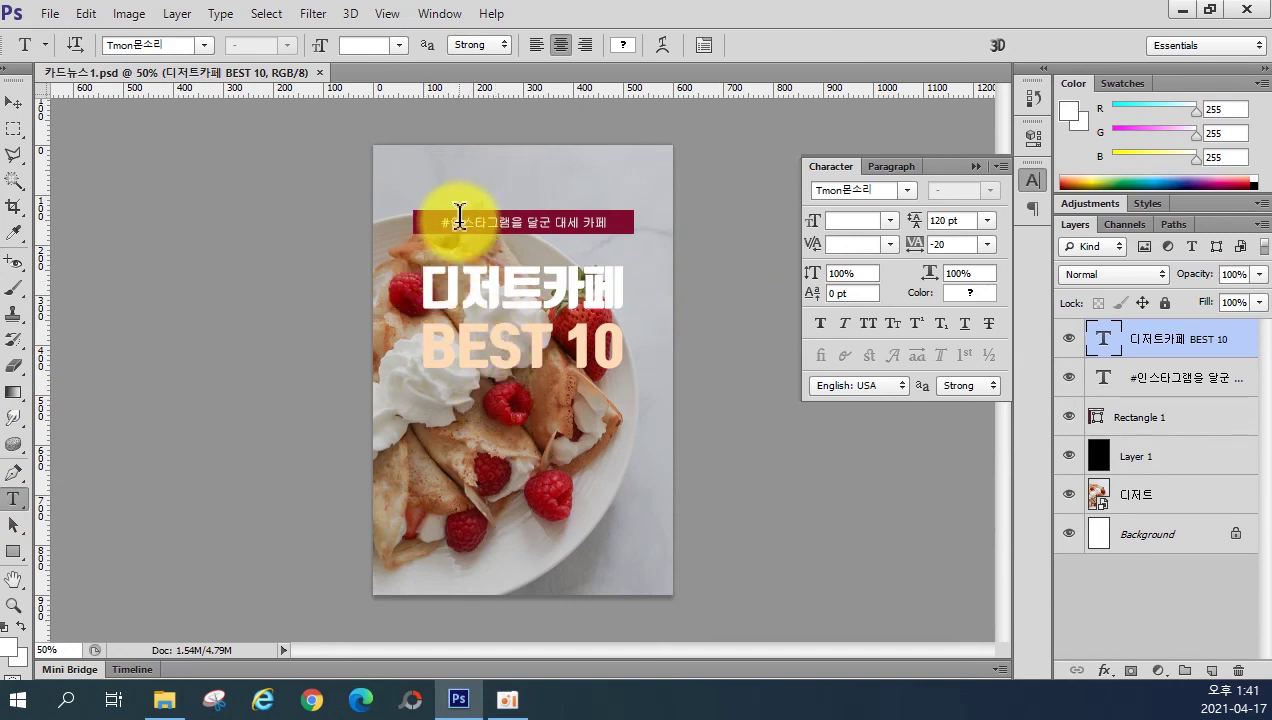
drag(449, 221, 512, 220)
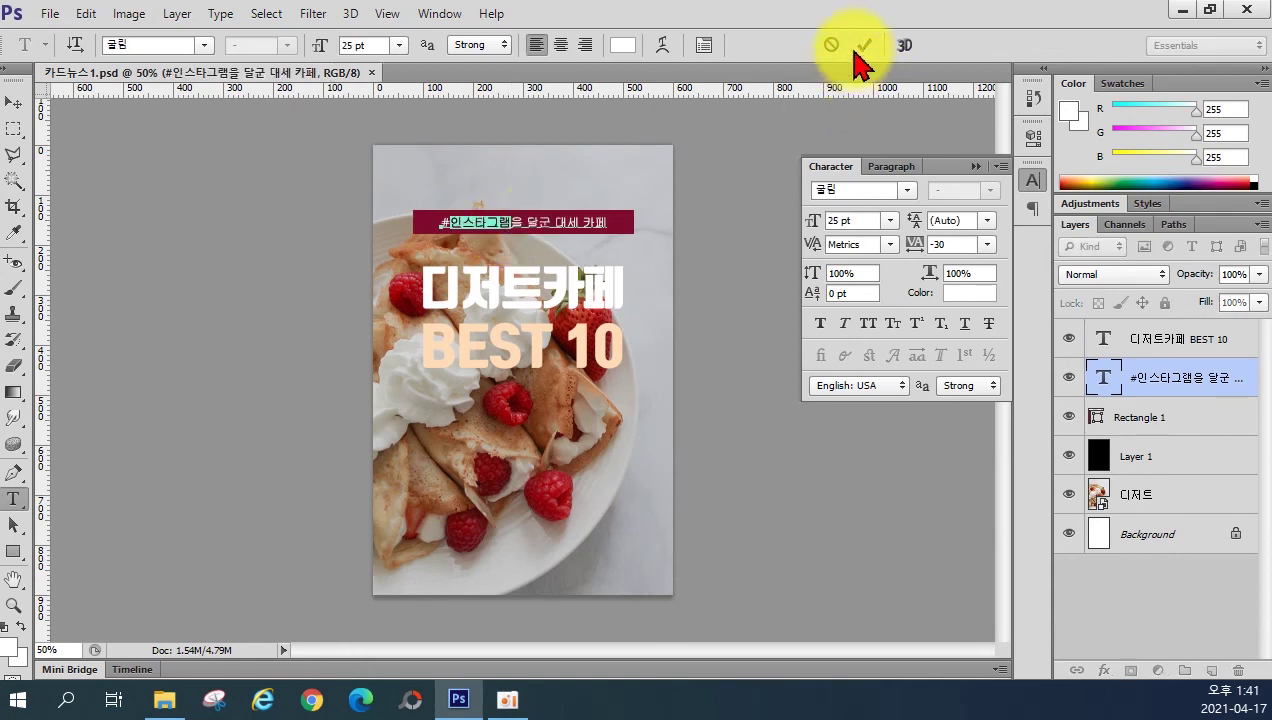
click(834, 48)
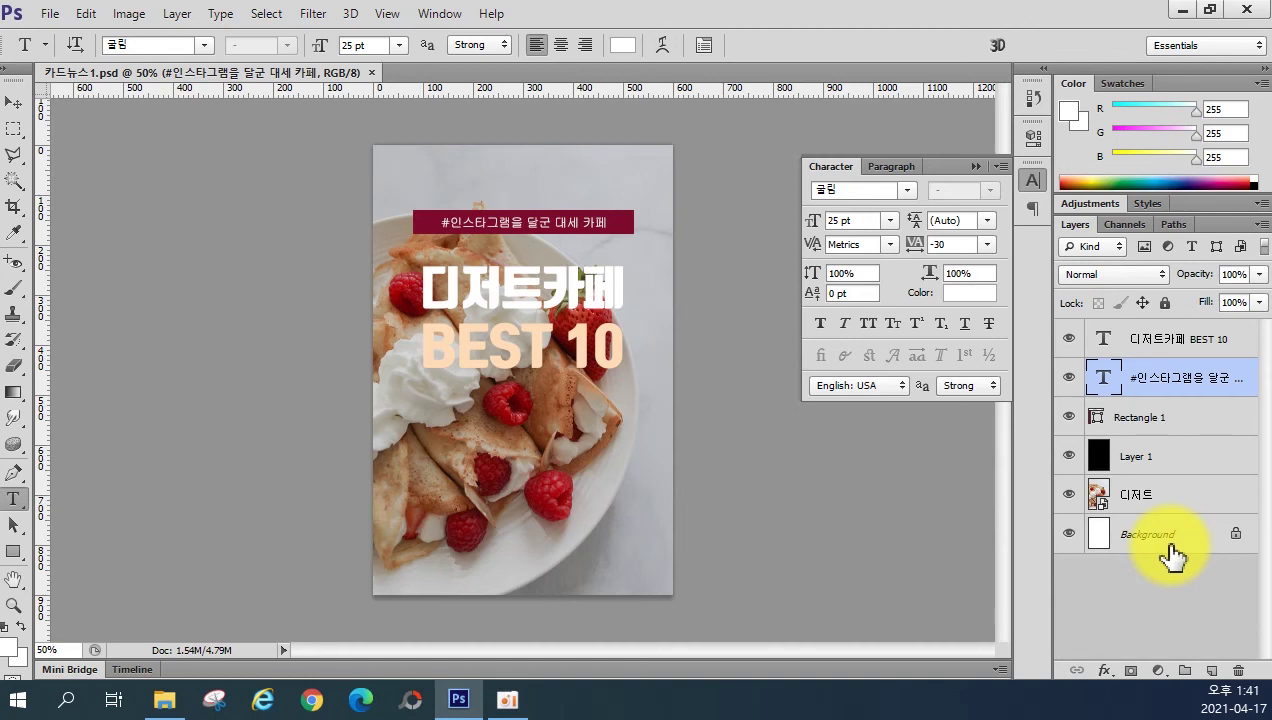
Step: Save a JPEG version named 카드뉴스1 in the 이미지 folder at quality 12 Maximum with the Baseline ("Standard") format
click(50, 14)
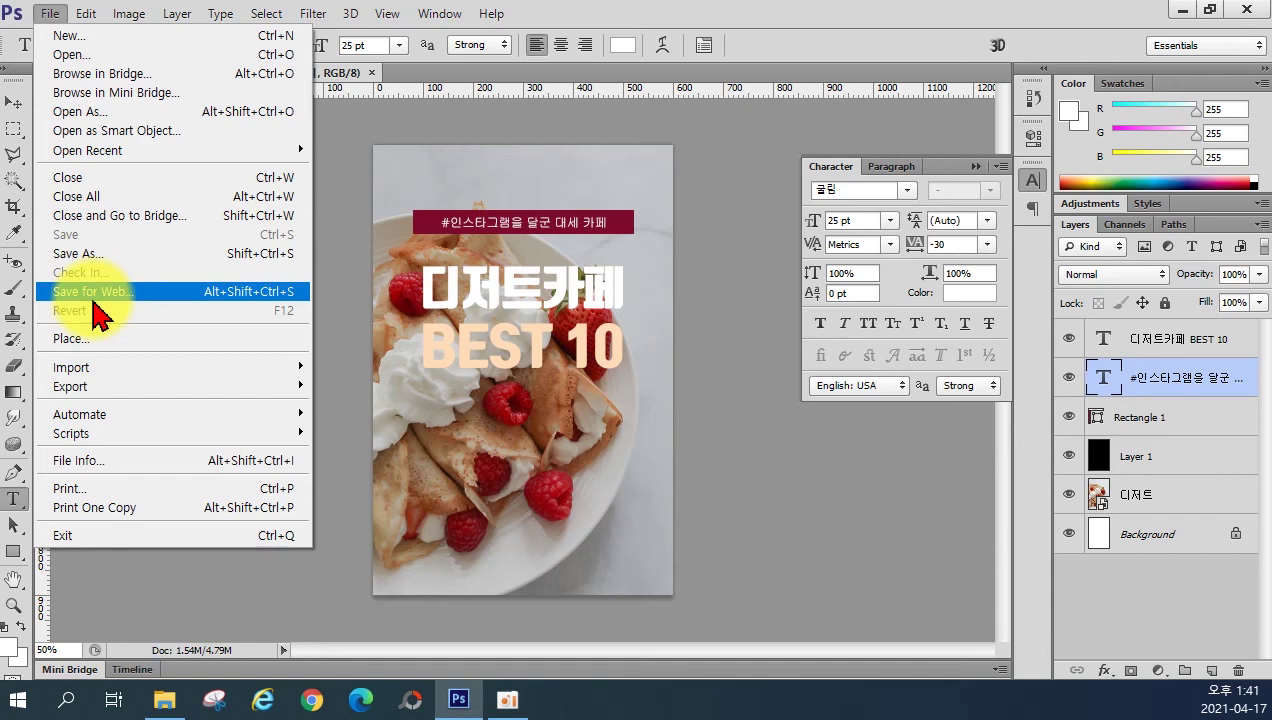
click(86, 256)
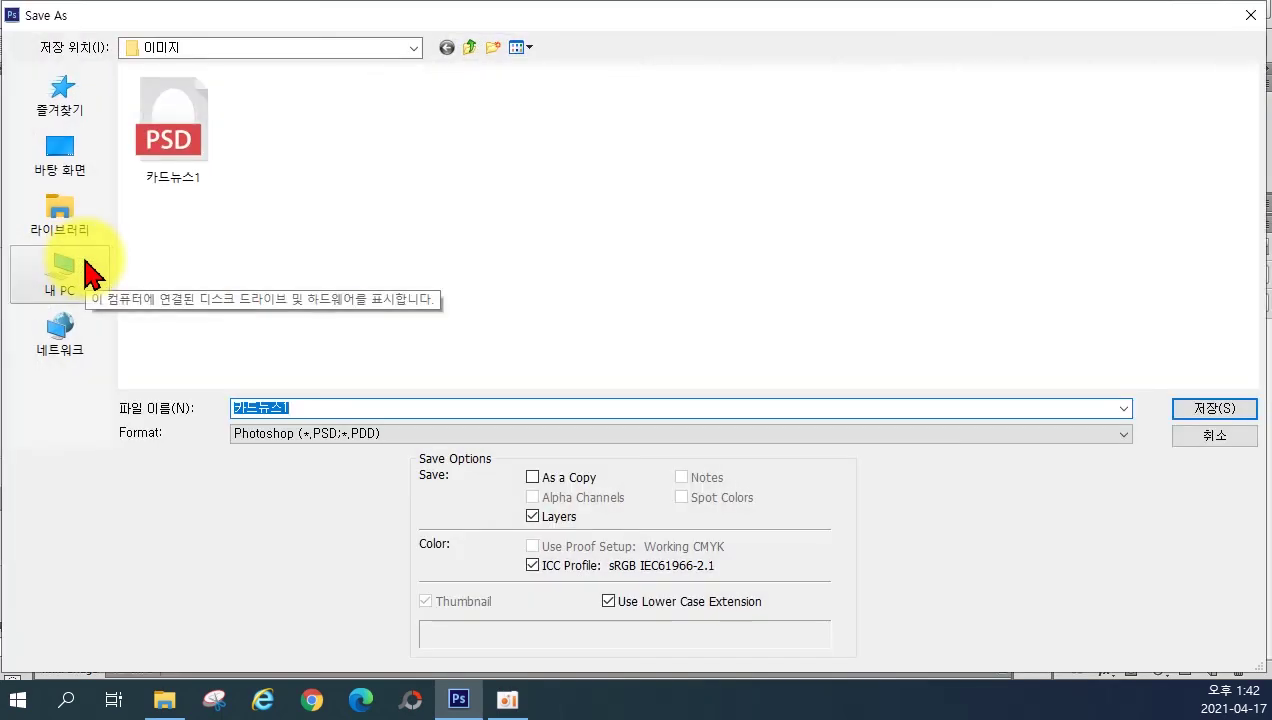
click(272, 440)
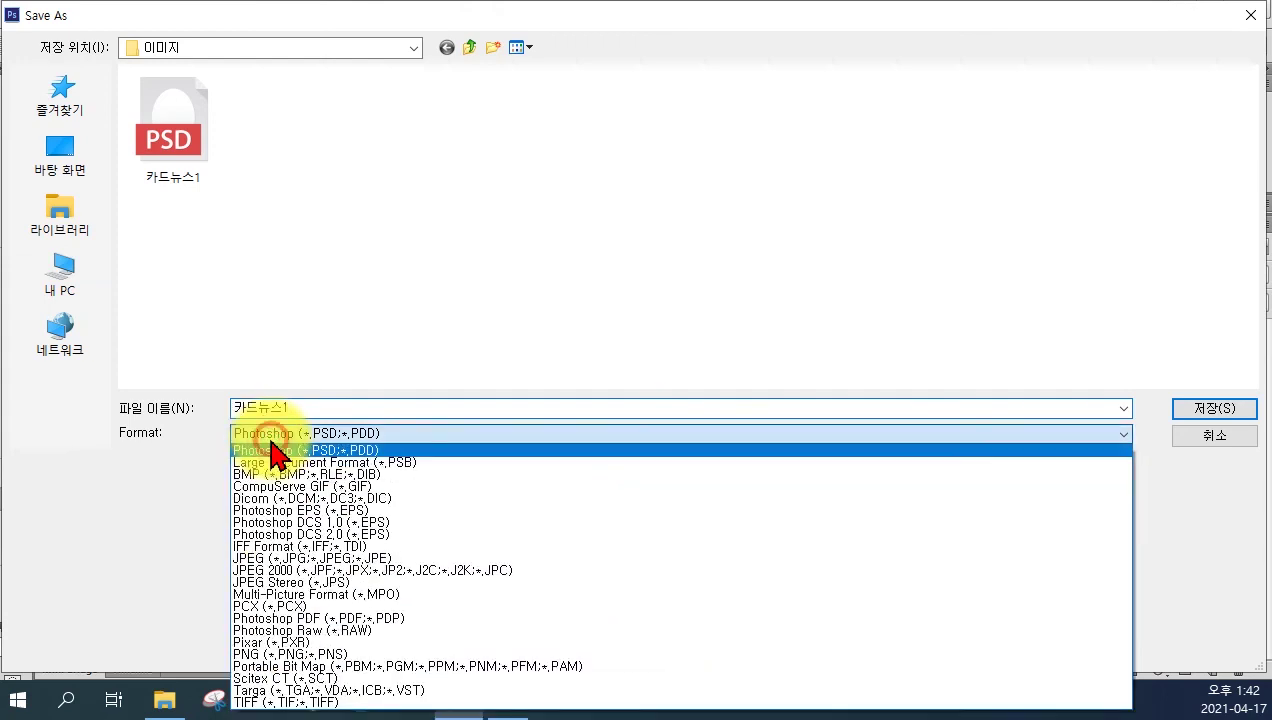
click(278, 558)
click(1214, 410)
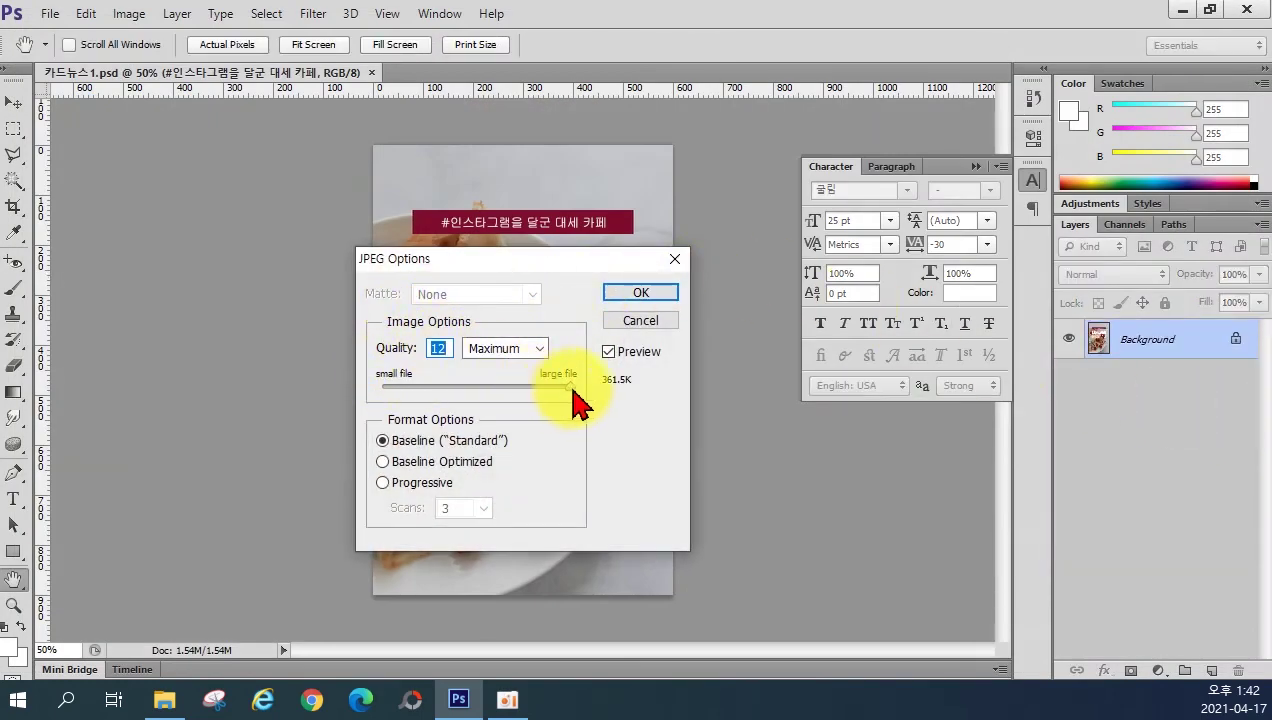
mouse_move(572, 389)
mouse_down()
mouse_move(537, 400)
mouse_move(423, 392)
mouse_move(571, 389)
mouse_up()
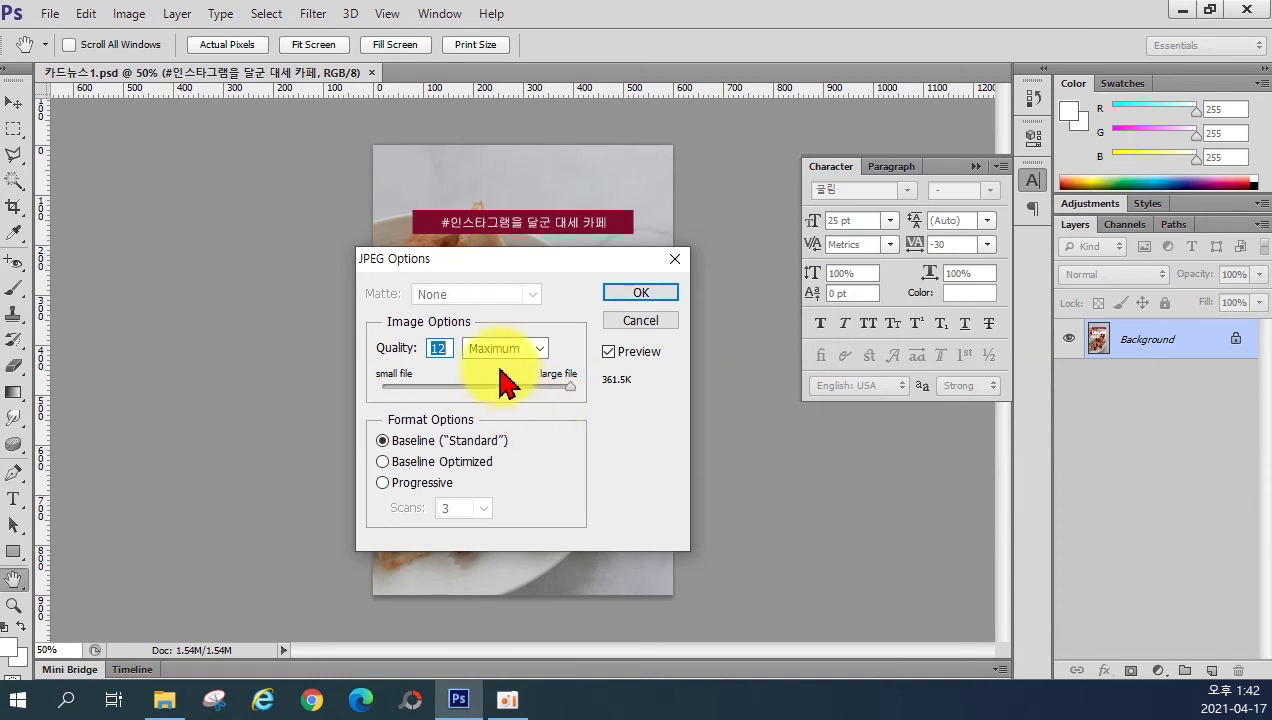
click(626, 296)
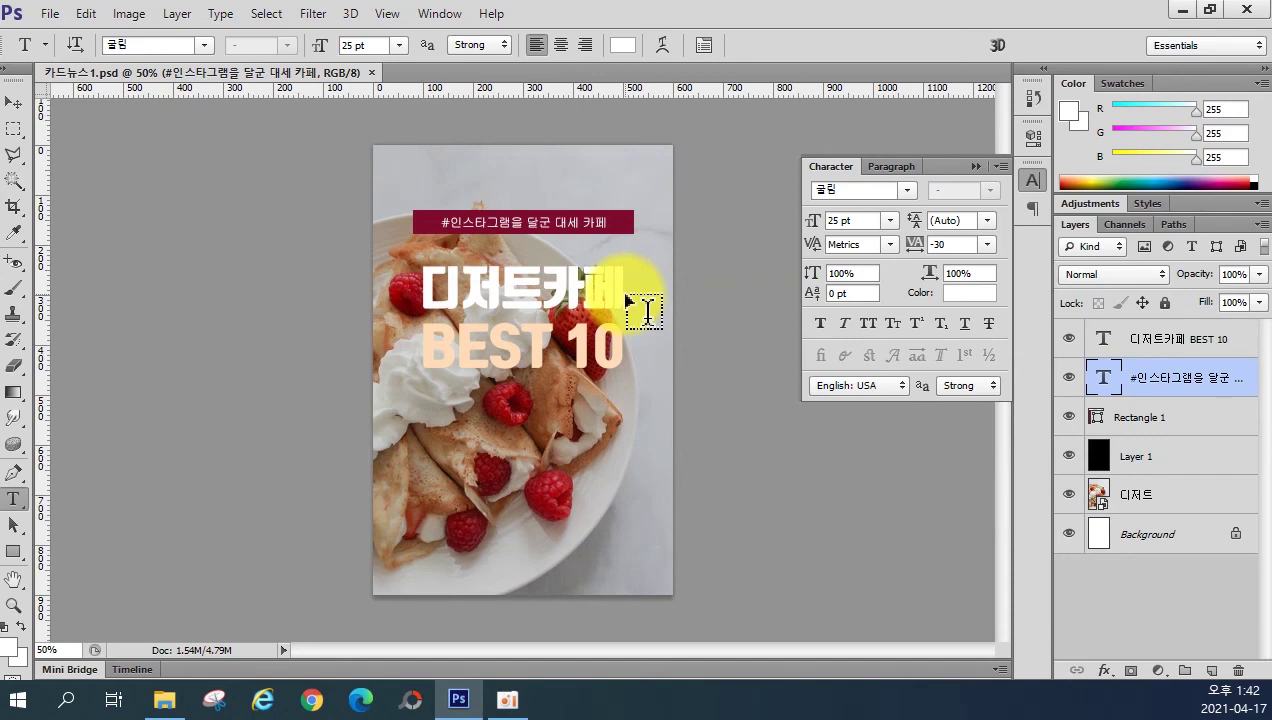
Step: Compare JPEG quality versions in Save for Web's 4-Up view, pick the 15 quality version, and leave without exporting
click(50, 14)
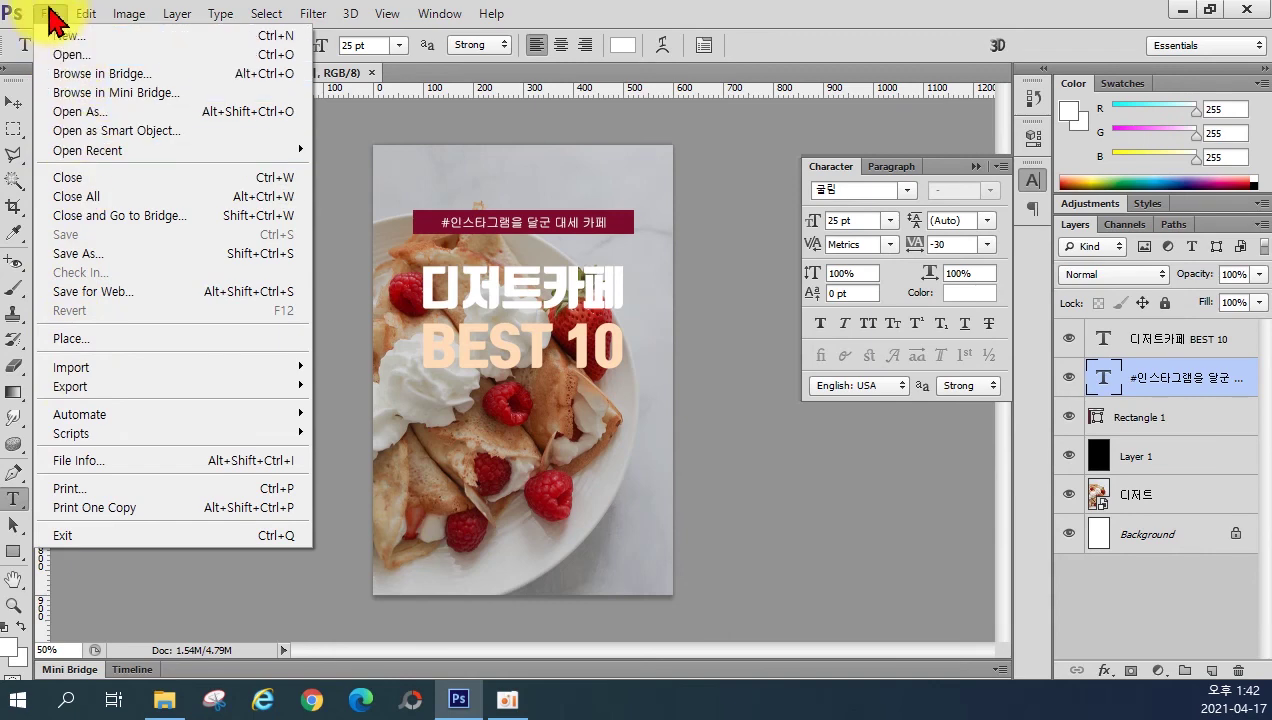
click(78, 292)
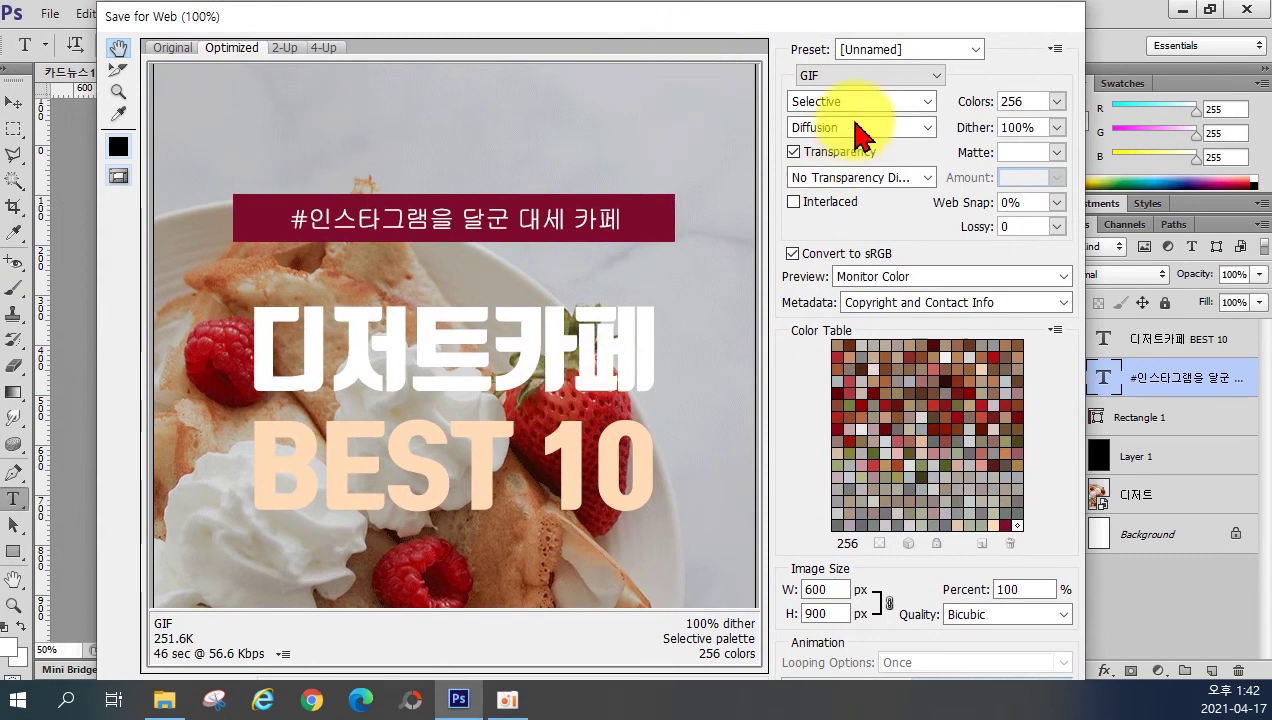
click(868, 80)
click(866, 108)
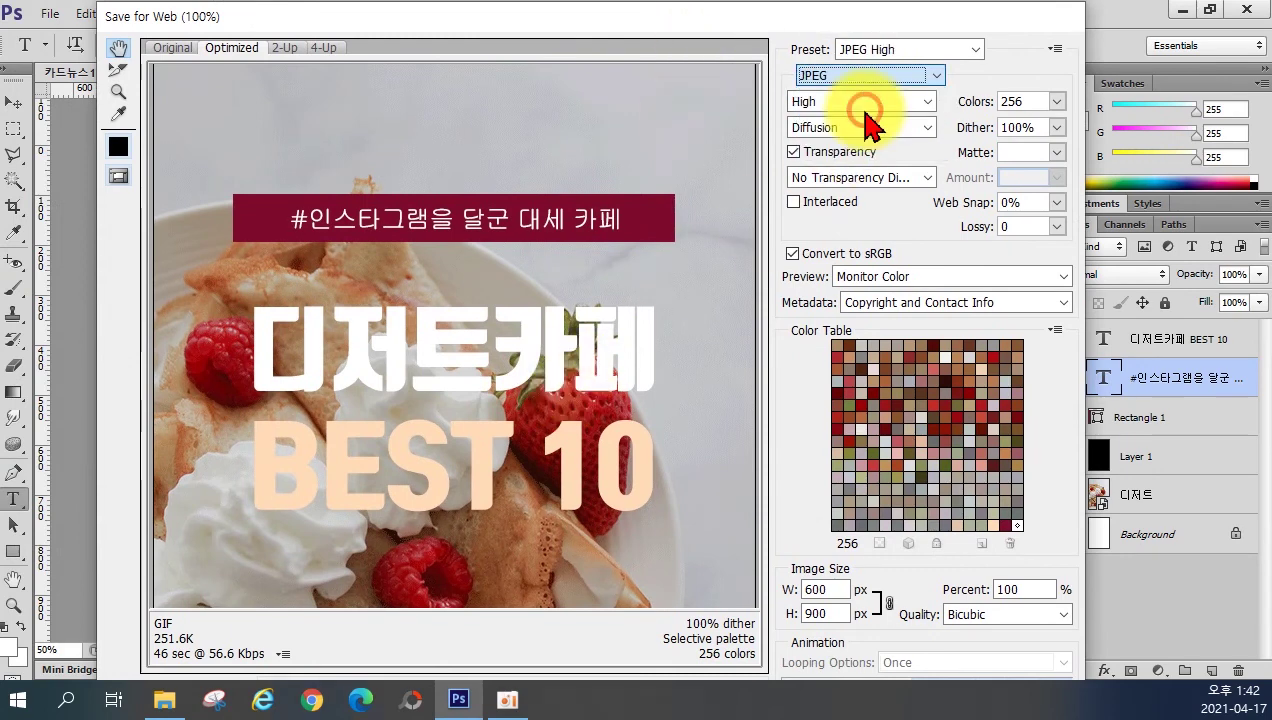
click(284, 48)
click(322, 47)
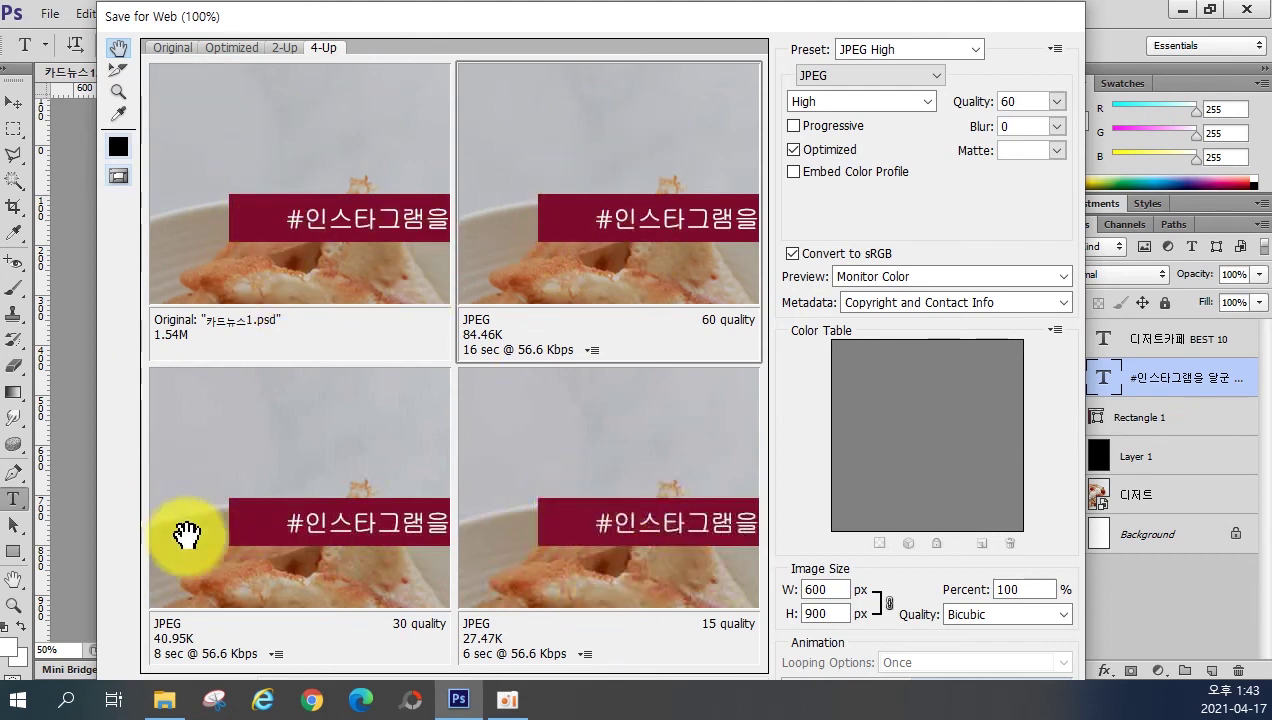
click(545, 495)
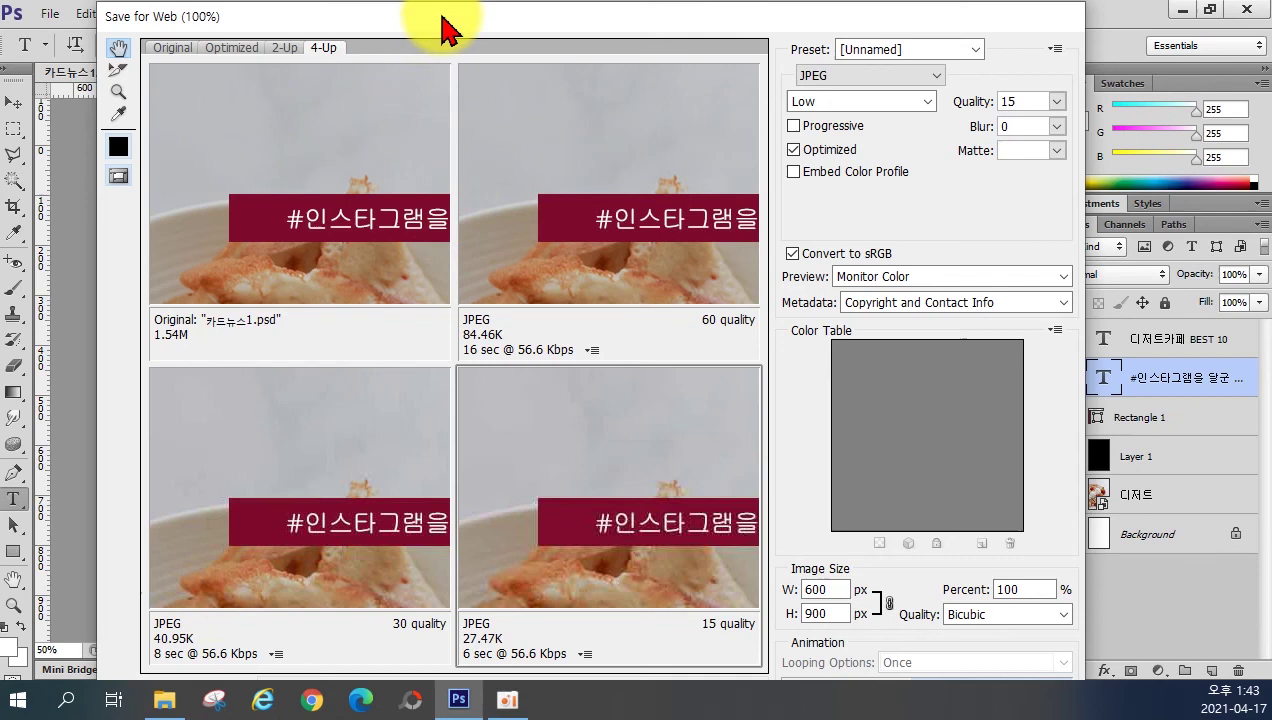
drag(441, 18, 497, 12)
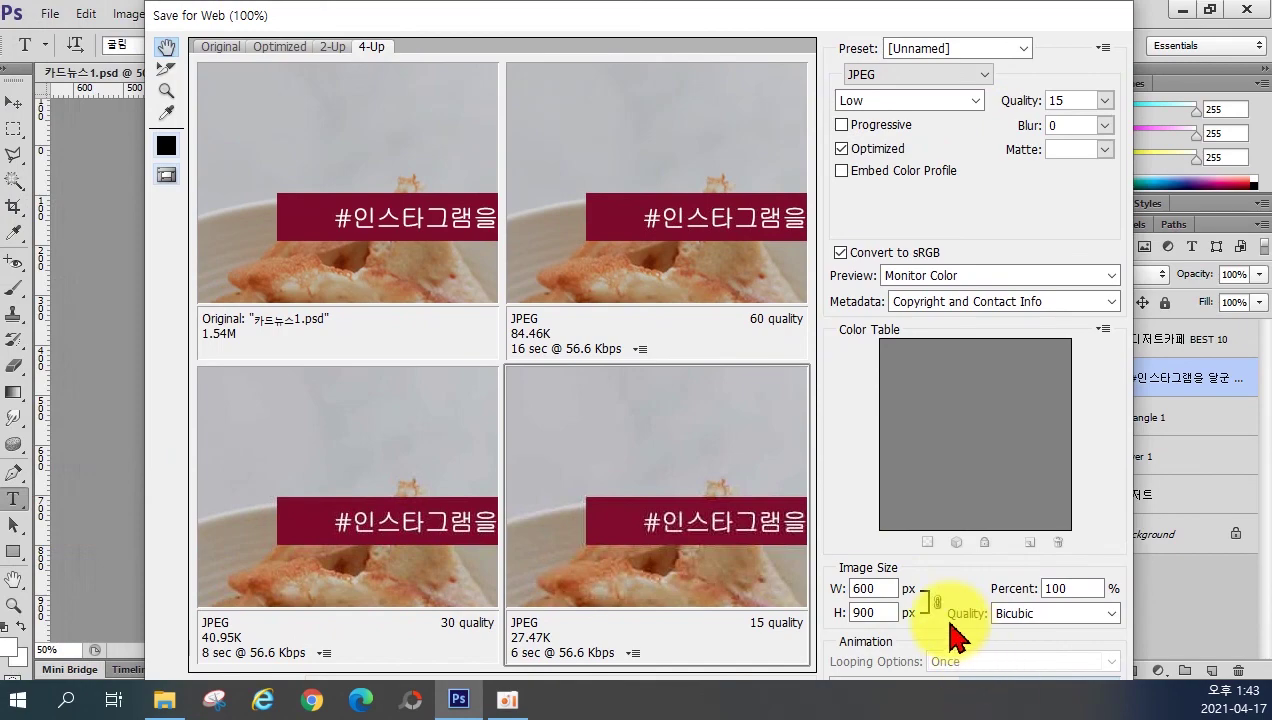
key(Escape)
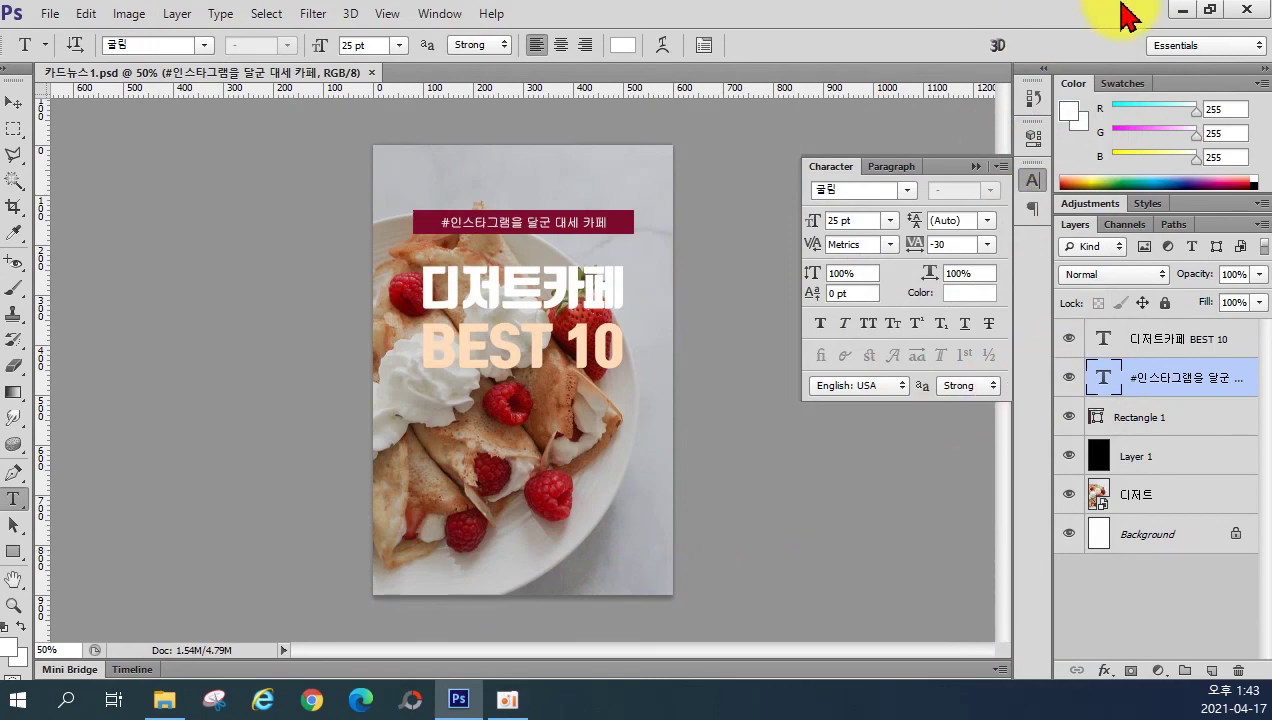
Step: Quit Photoshop, check the details of the 카드뉴스1 JPG file in the desktop's 이미지 folder, and close the folder
click(1245, 20)
drag(937, 170, 447, 253)
click(1165, 243)
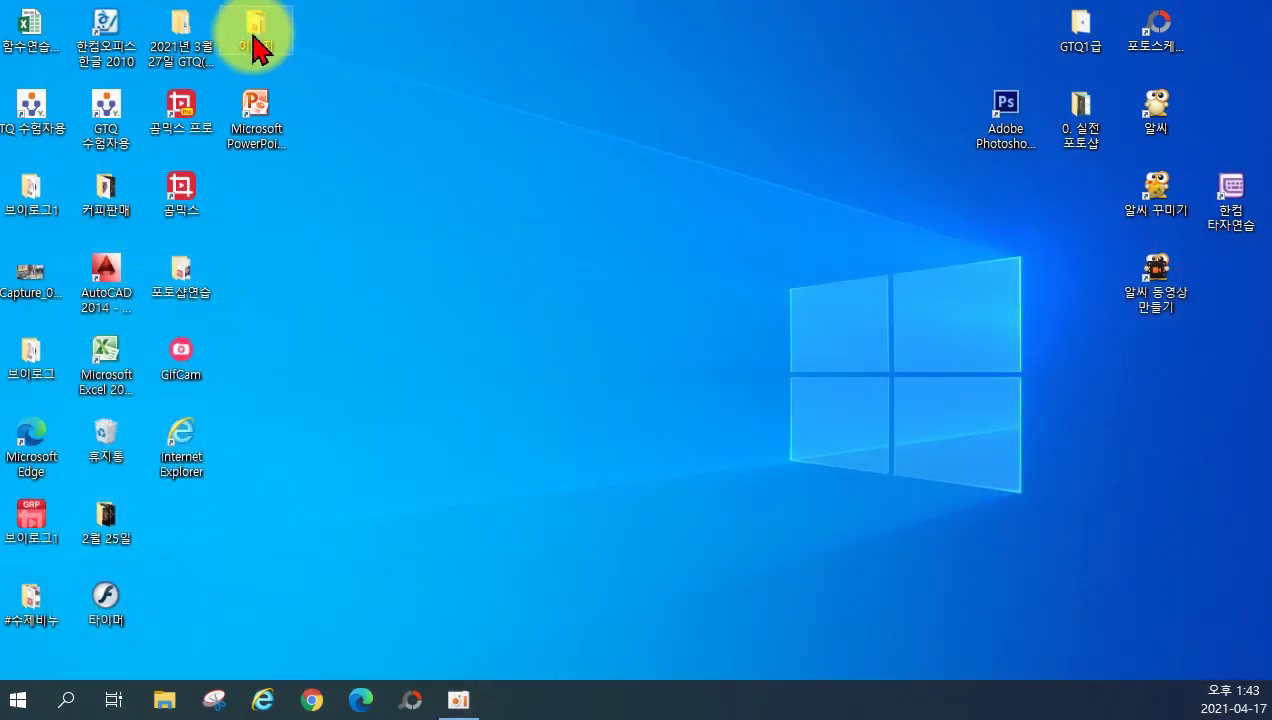
double_click(254, 40)
drag(683, 177, 692, 85)
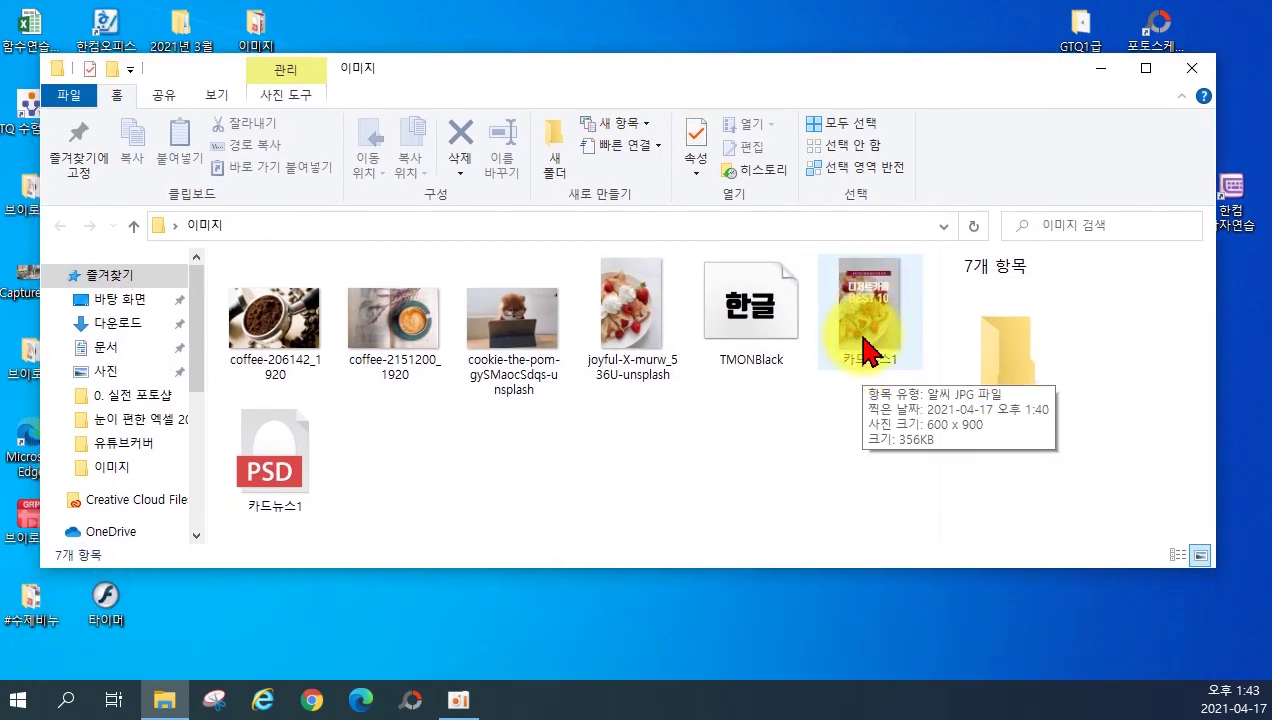
click(866, 352)
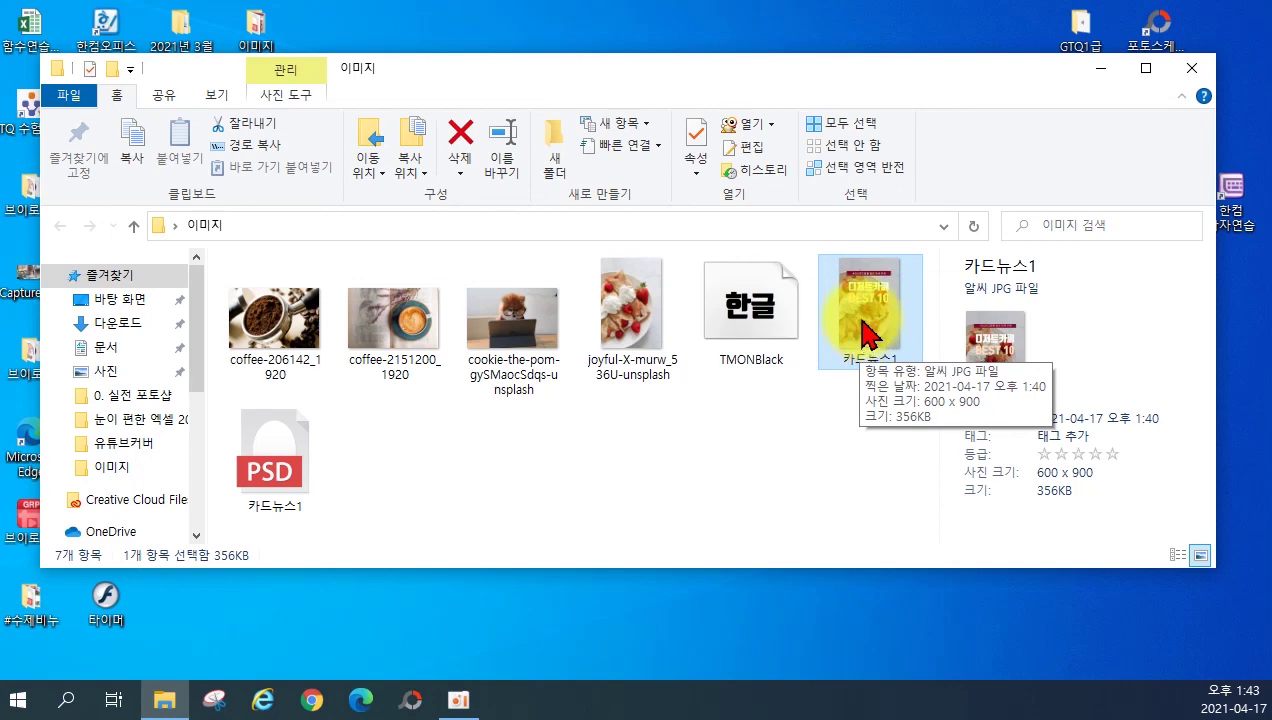
click(1190, 67)
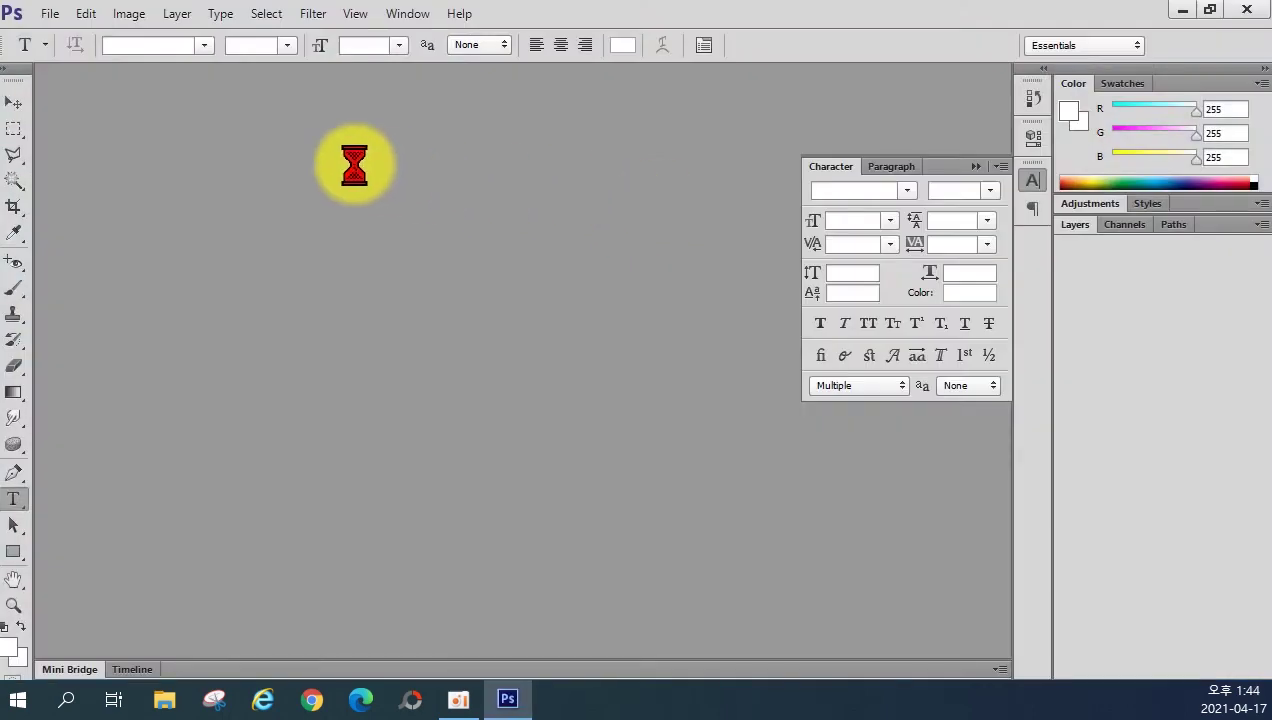
Step: Return to Photoshop, open the JPEG 카드뉴스1 from the 이미지 folder, examine its layers, and close it
click(49, 15)
click(60, 56)
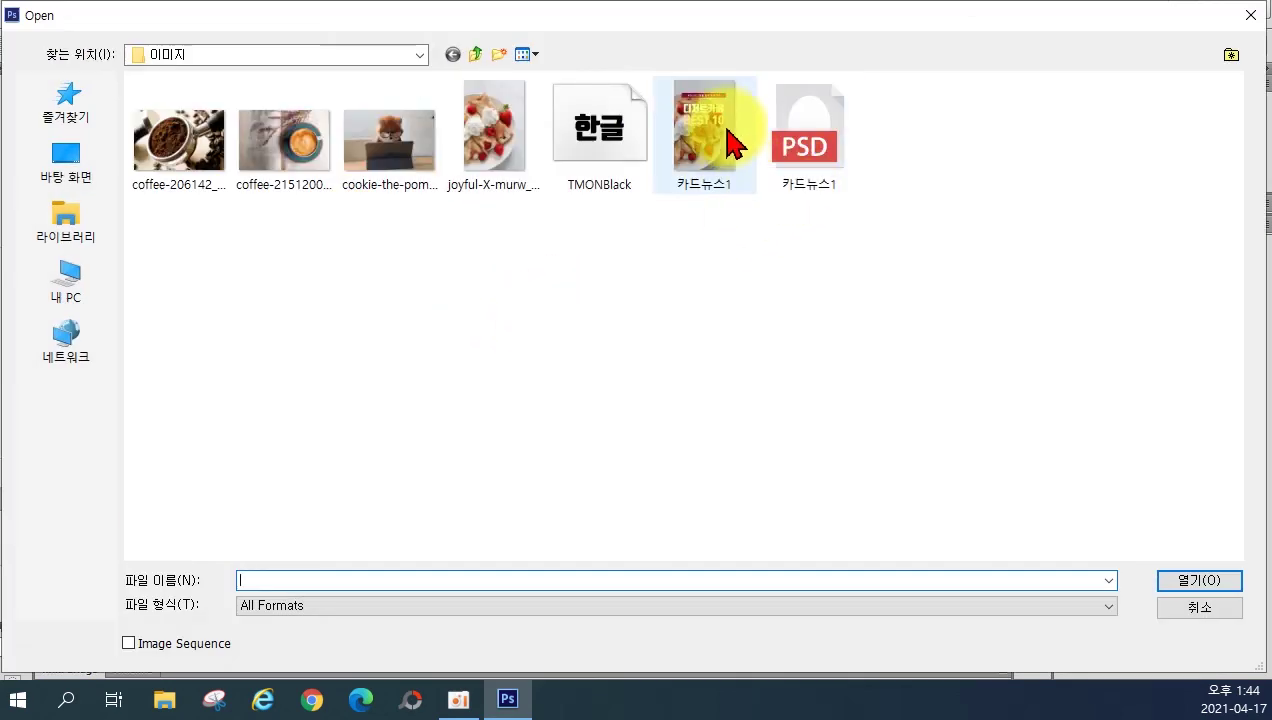
click(733, 143)
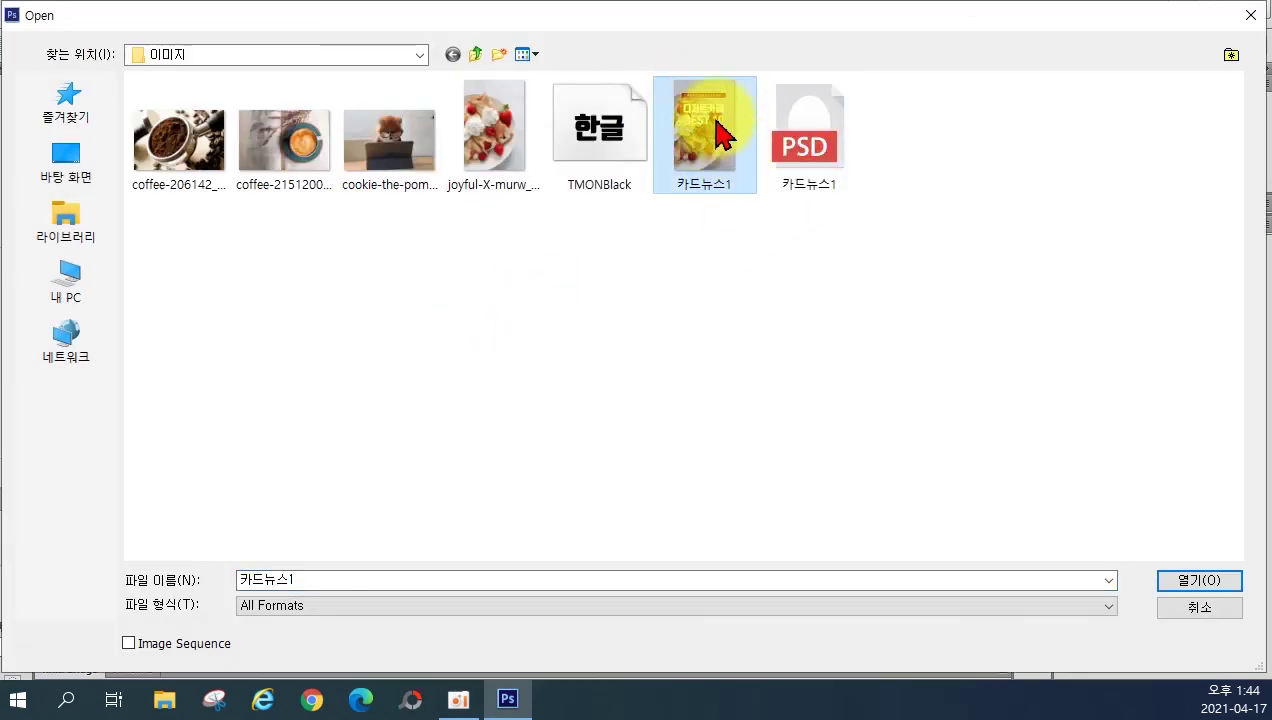
click(1203, 580)
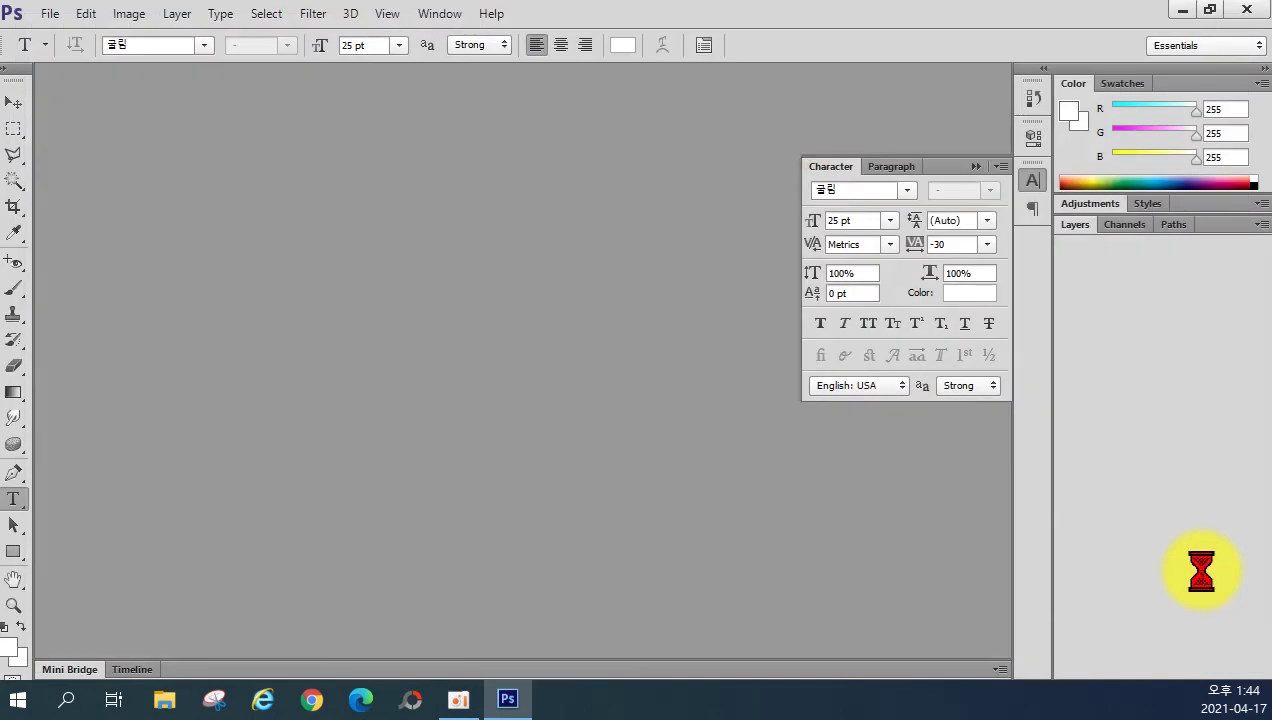
click(1071, 238)
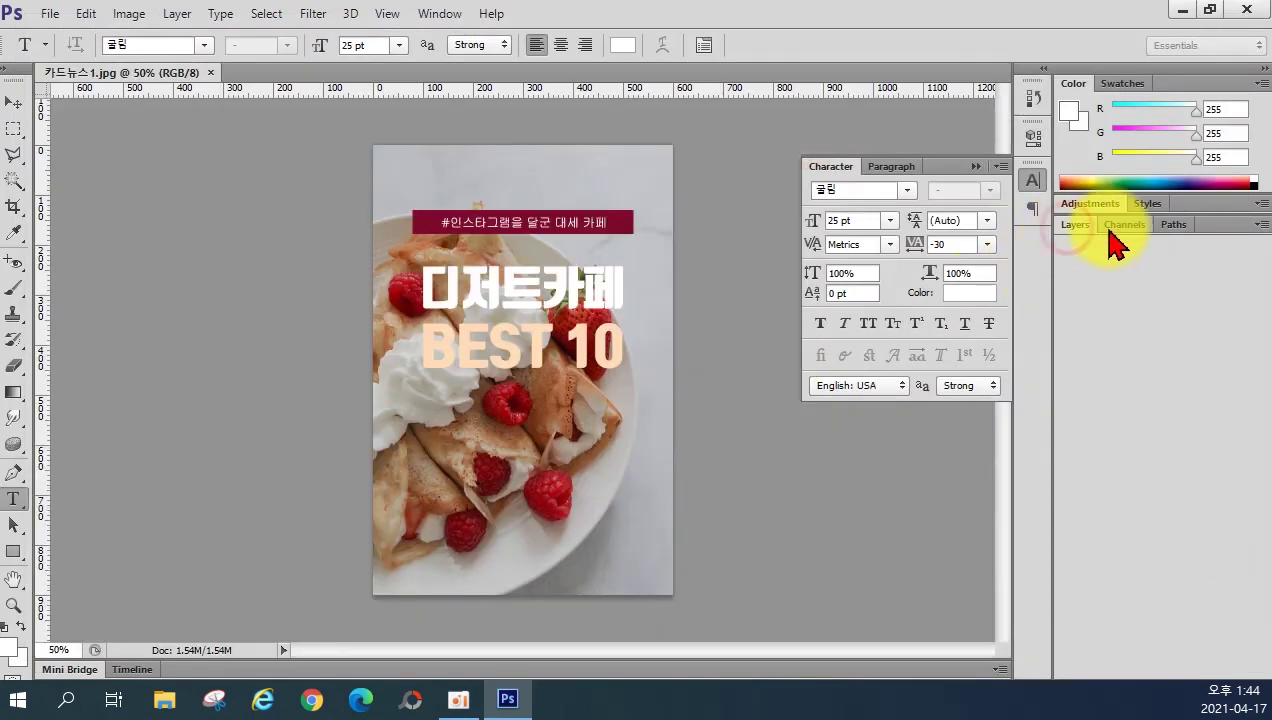
click(1116, 230)
click(1085, 228)
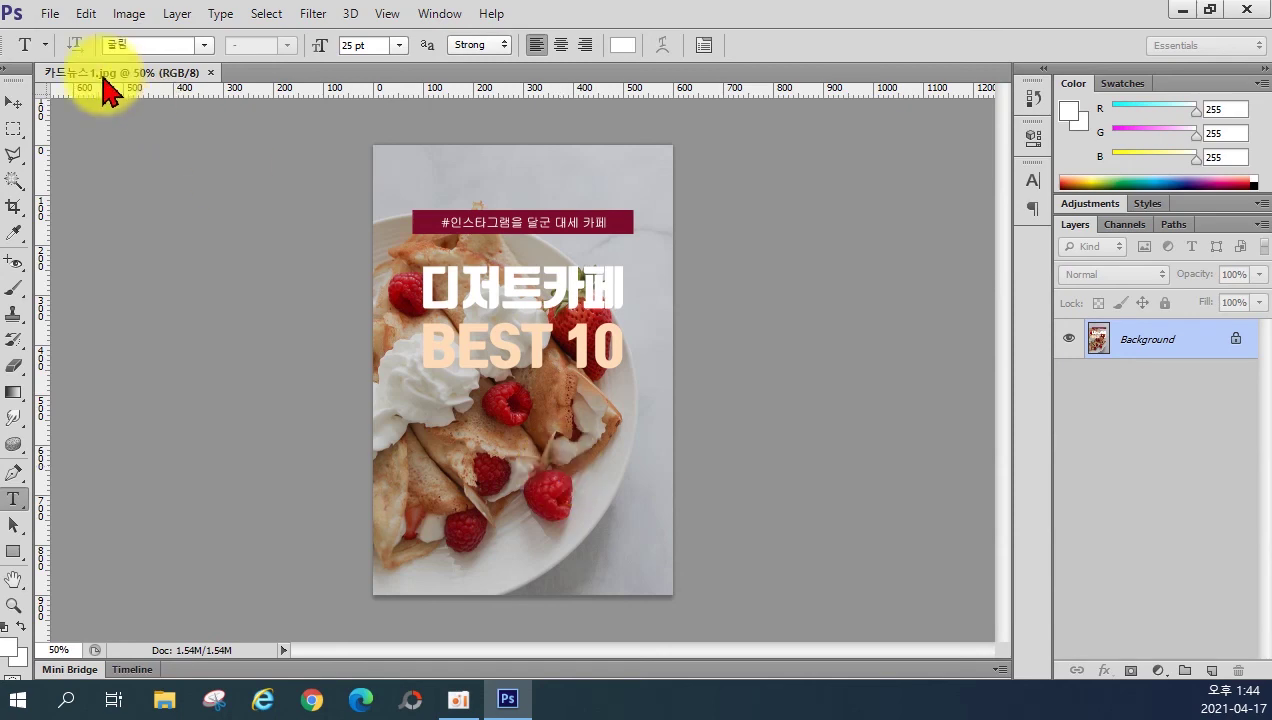
click(211, 72)
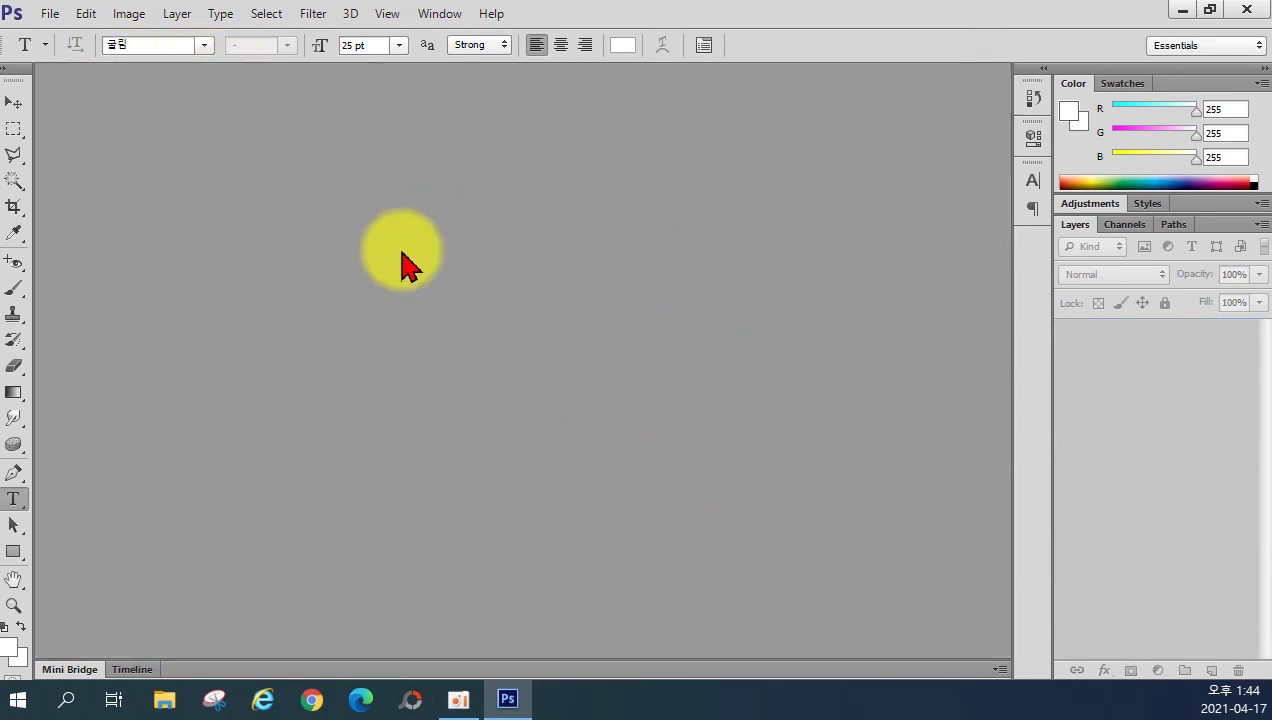
Step: Open the layered Photoshop file 카드뉴스1 from the 이미지 folder
click(49, 14)
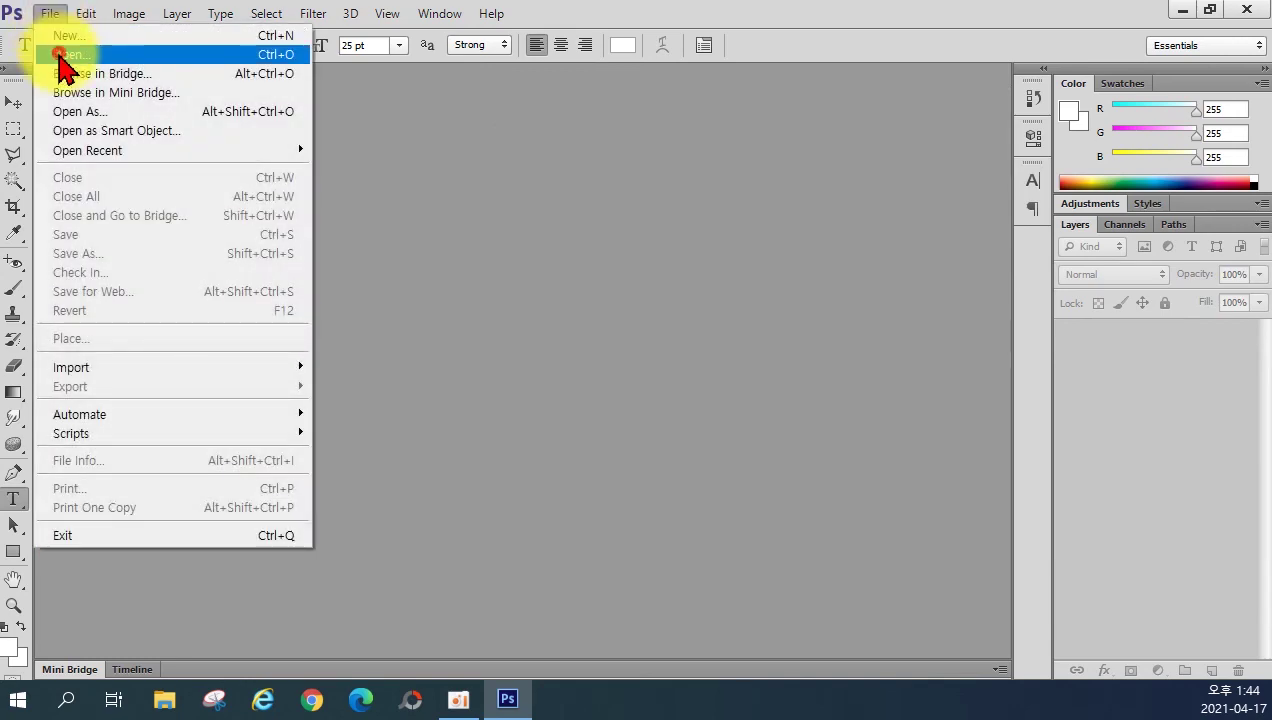
click(62, 55)
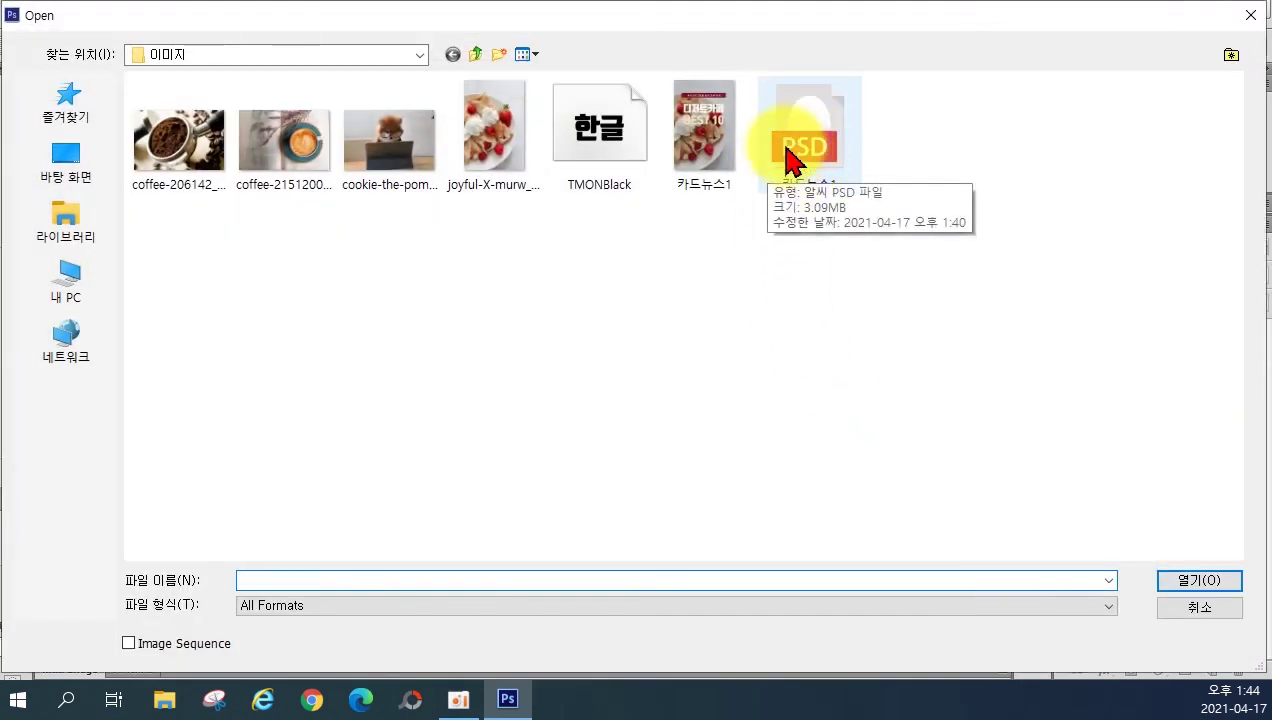
click(803, 160)
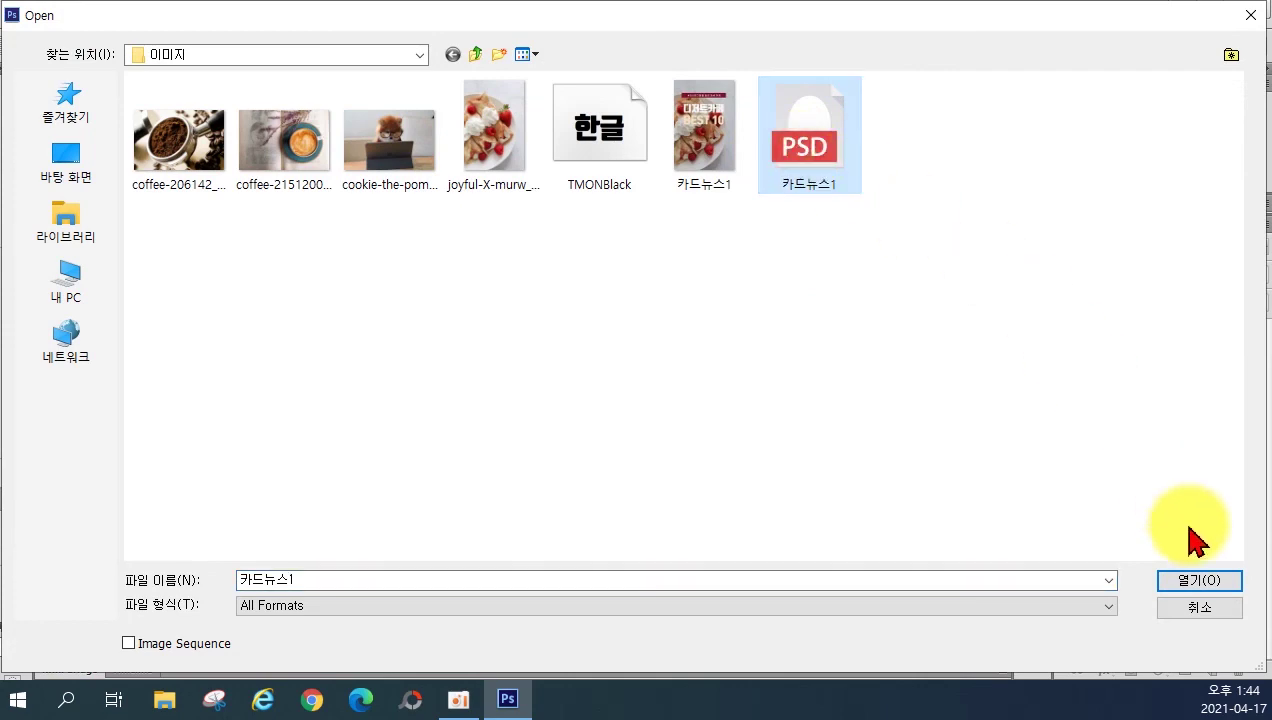
click(1196, 582)
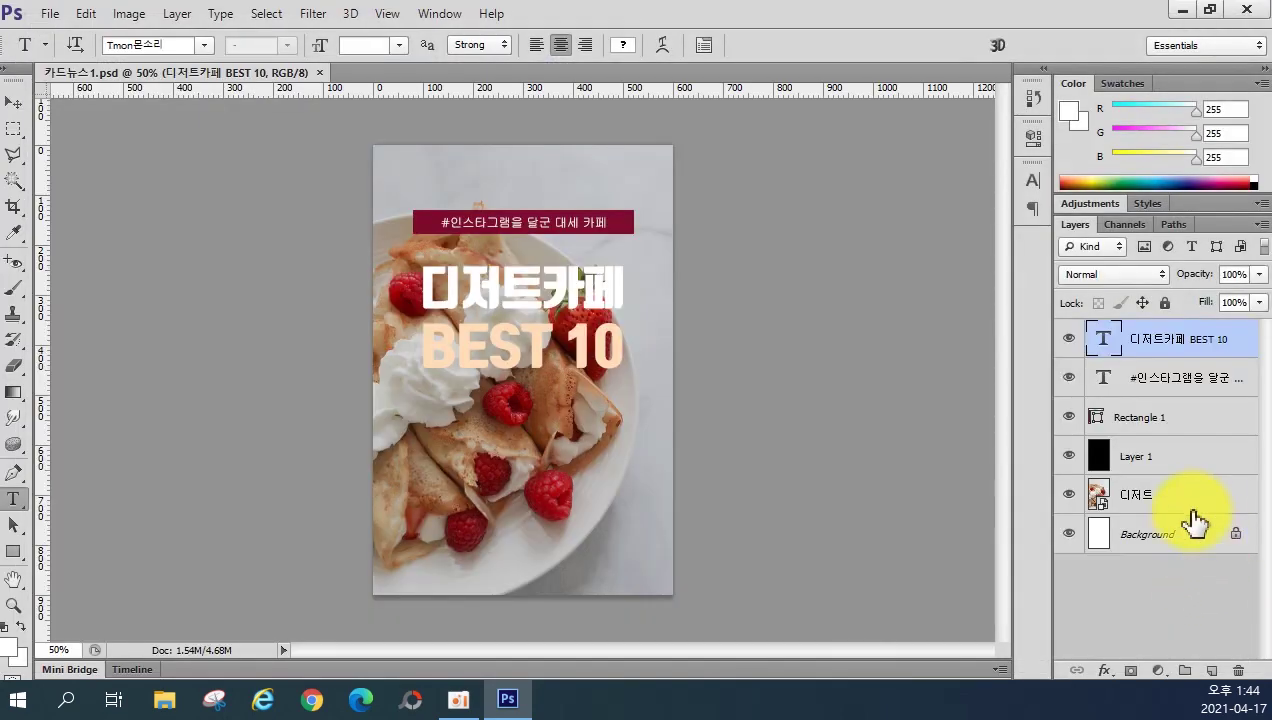
Step: Delete the 디저트 photo layer from the card-news document
click(1166, 505)
key(Delete)
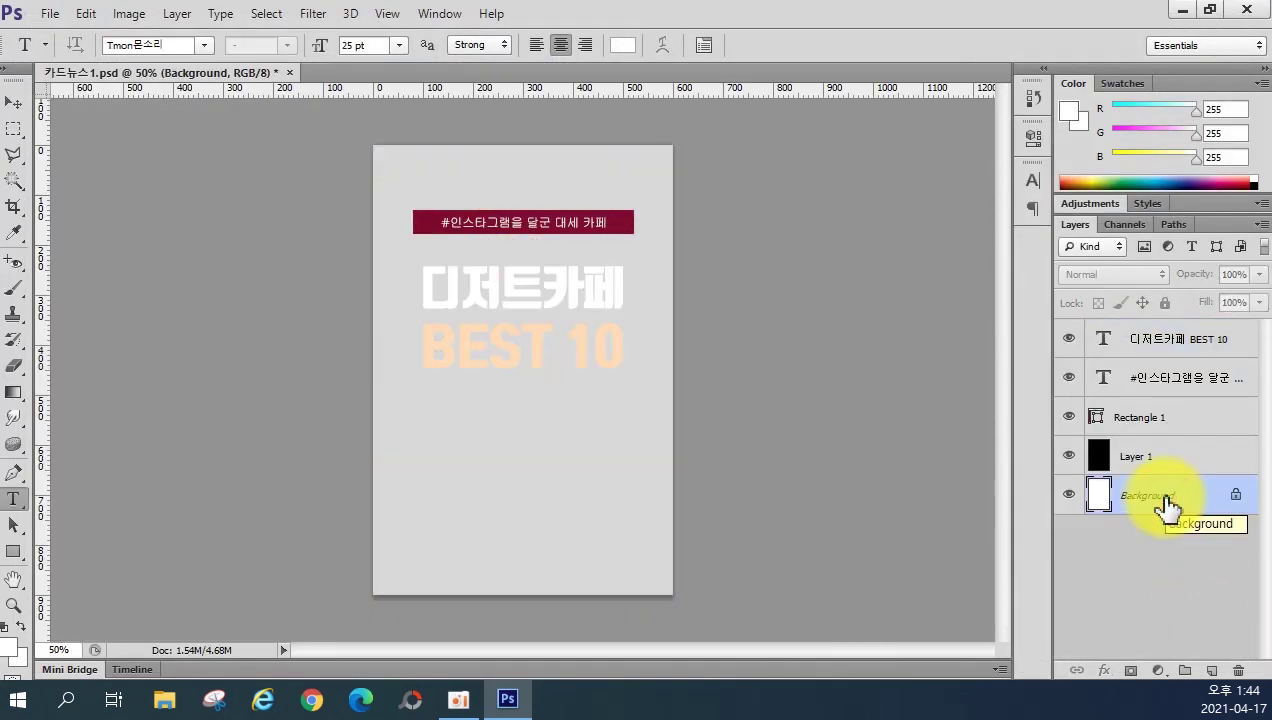
click(50, 14)
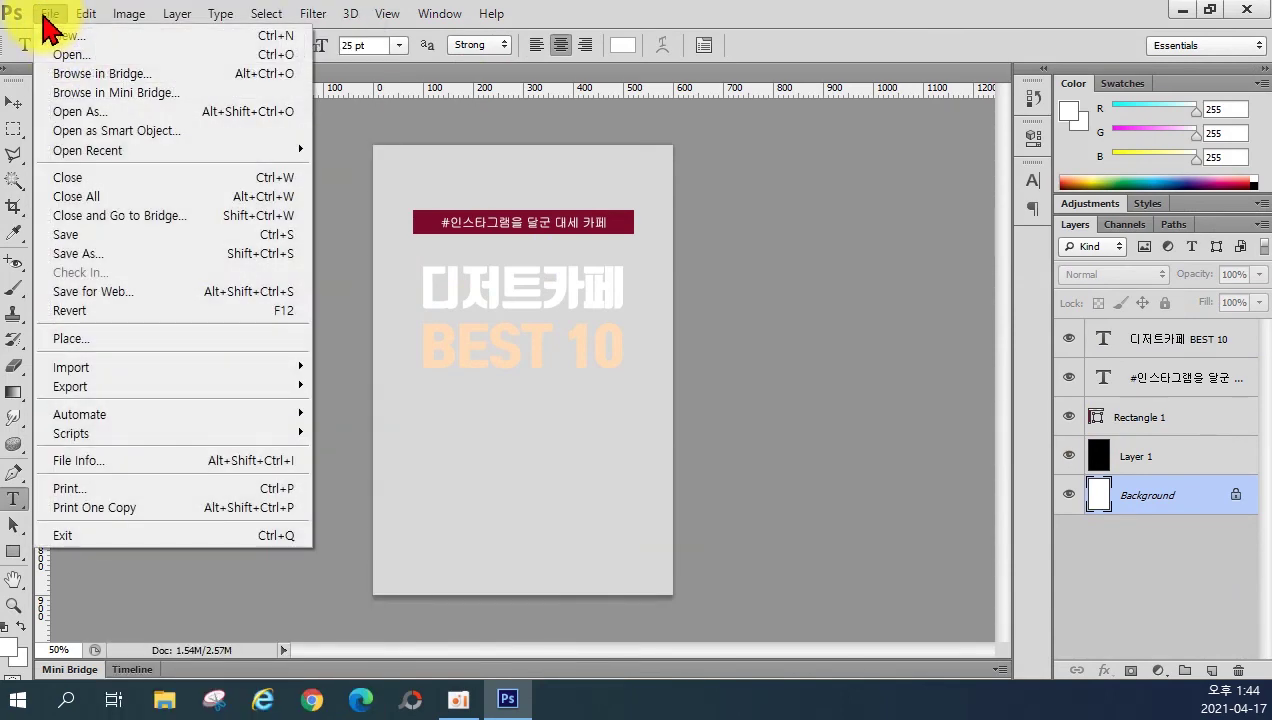
click(761, 306)
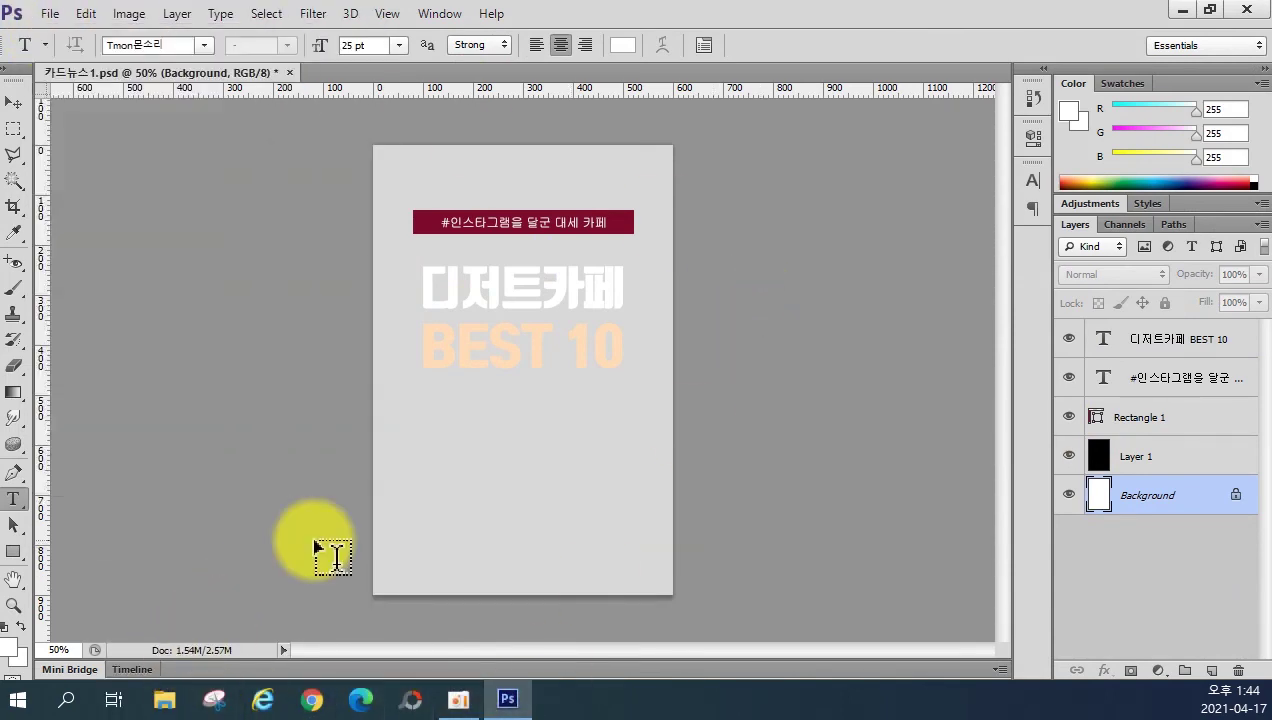
Step: Place the photo coffee-206142_1920 from the desktop's 이미지 folder into the card-news document, directly above the Background layer
click(165, 702)
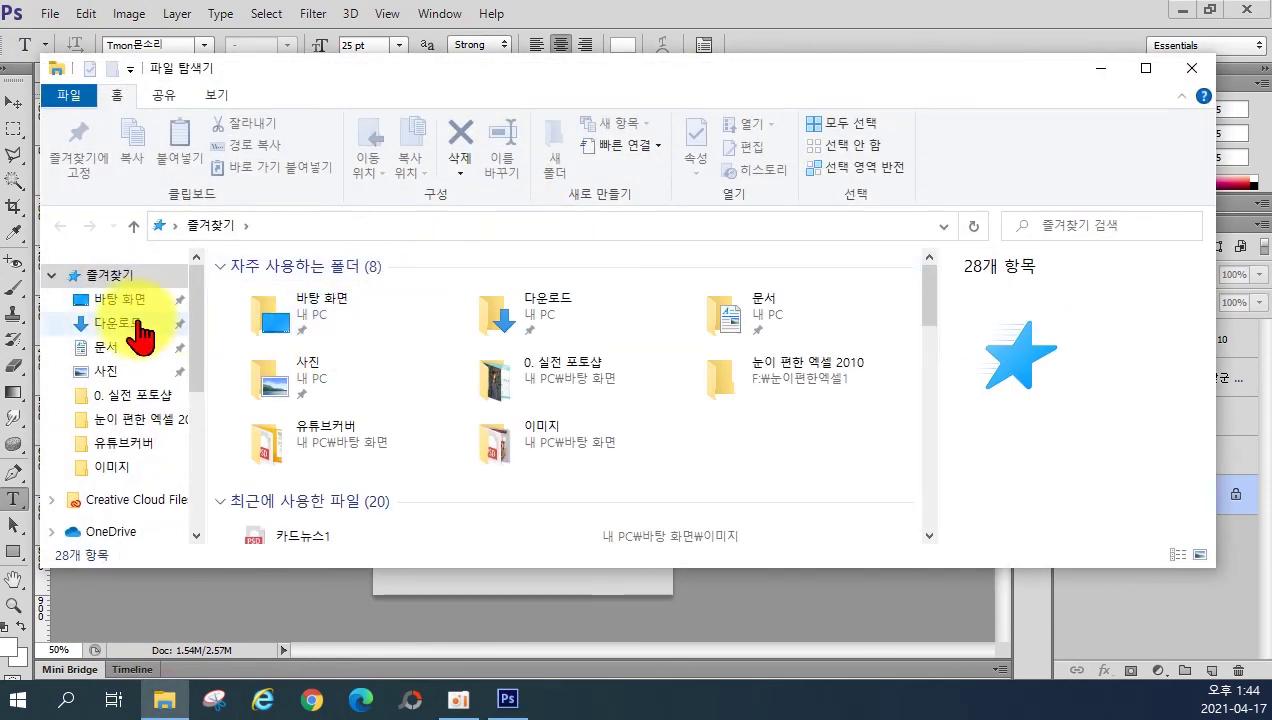
double_click(530, 440)
drag(547, 95, 1078, 149)
click(808, 393)
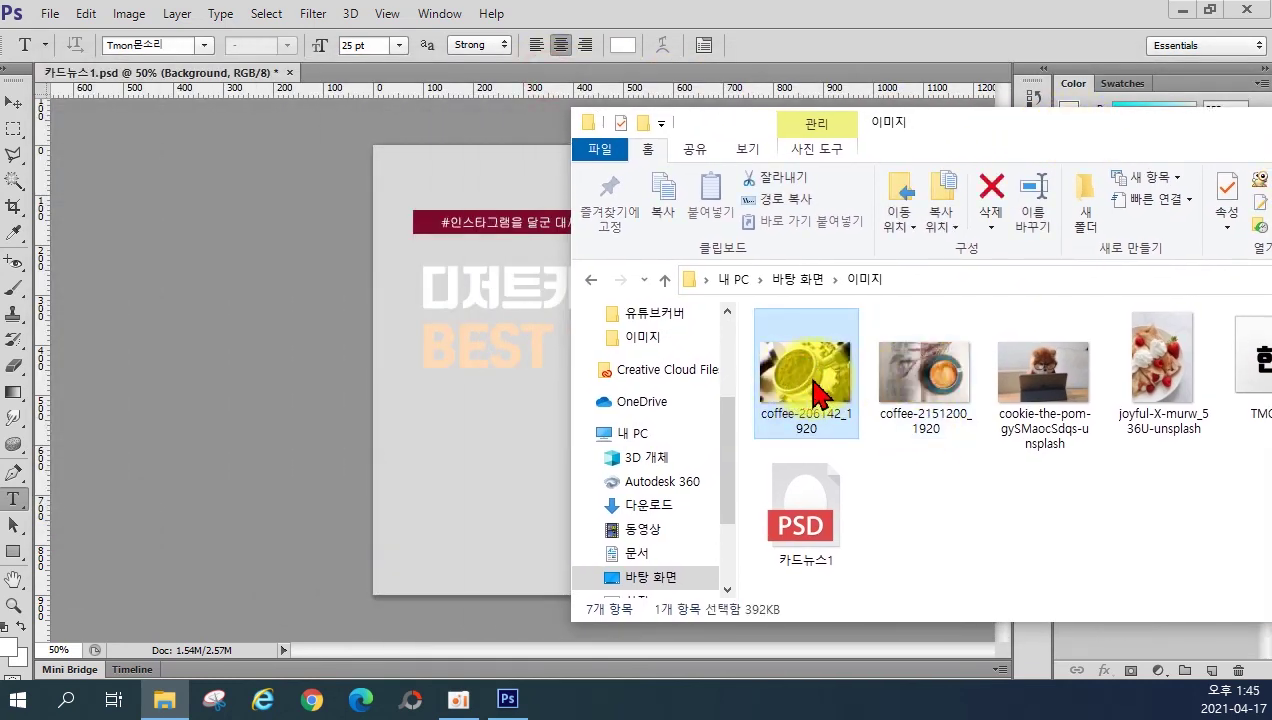
drag(818, 393, 605, 505)
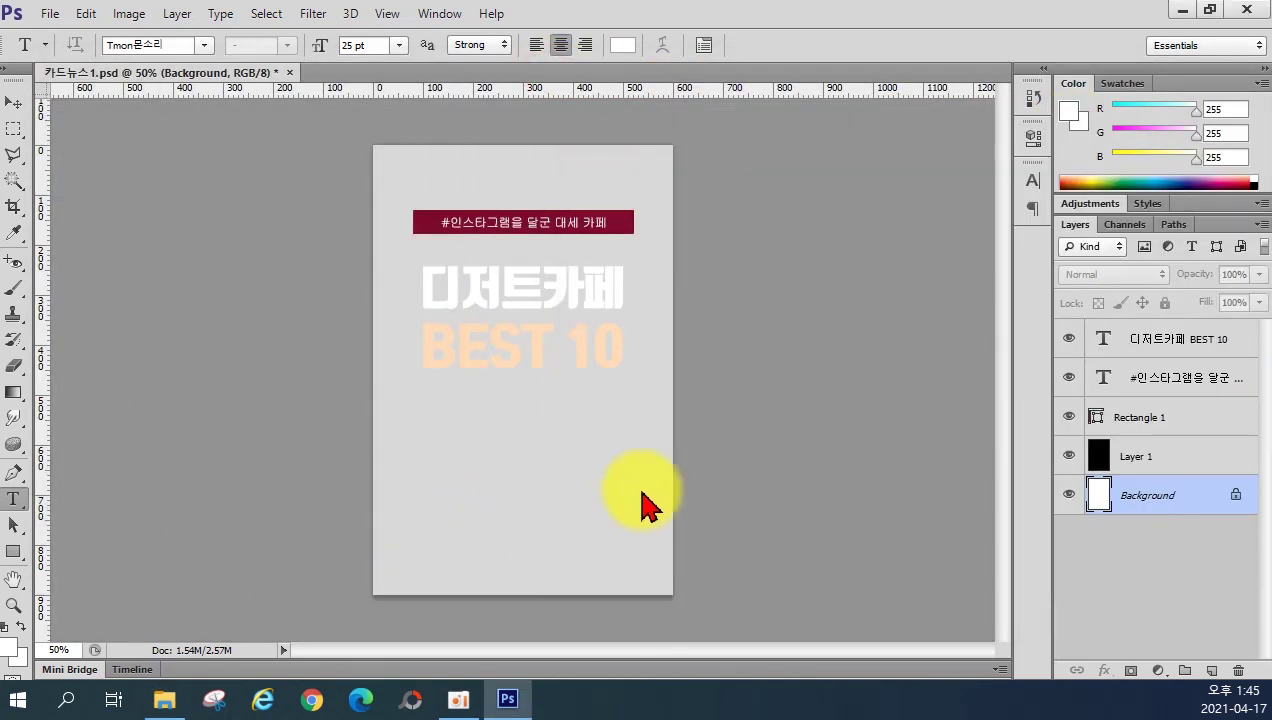
Step: Scale the placed coffee photo to about 72% and shift it to the right so it covers the whole canvas
drag(670, 470, 818, 689)
drag(511, 510, 567, 513)
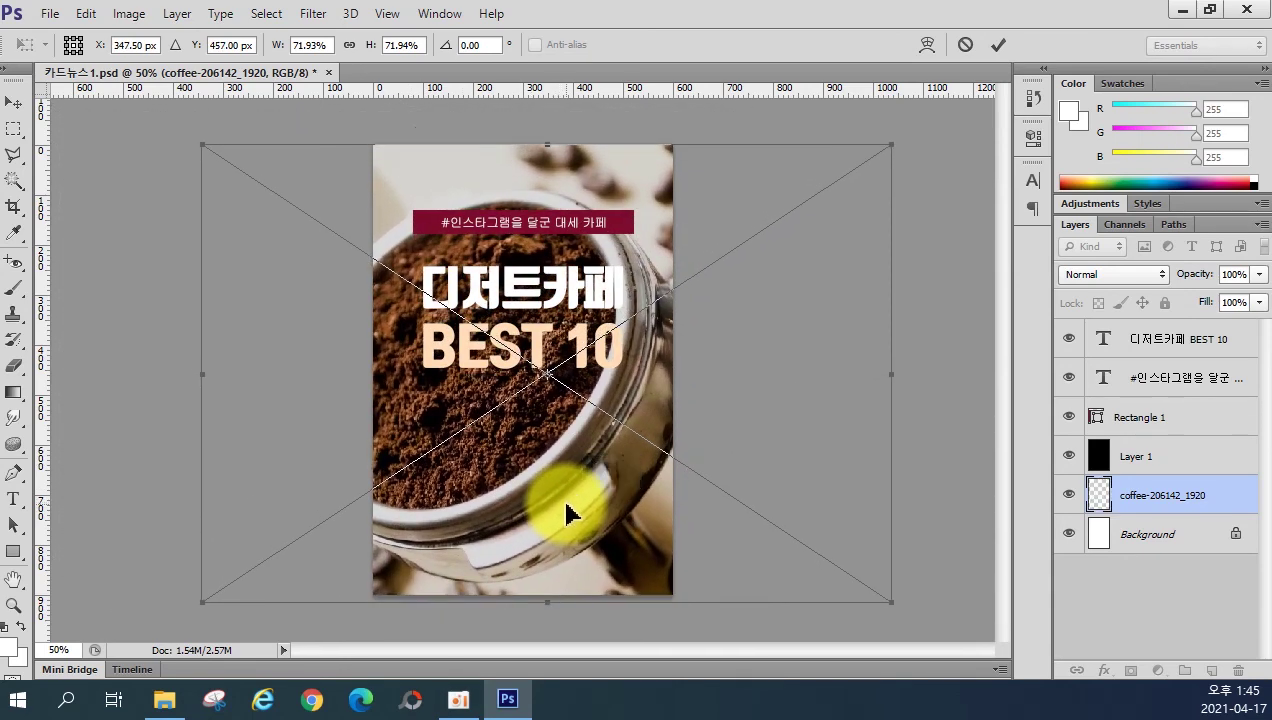
key(Return)
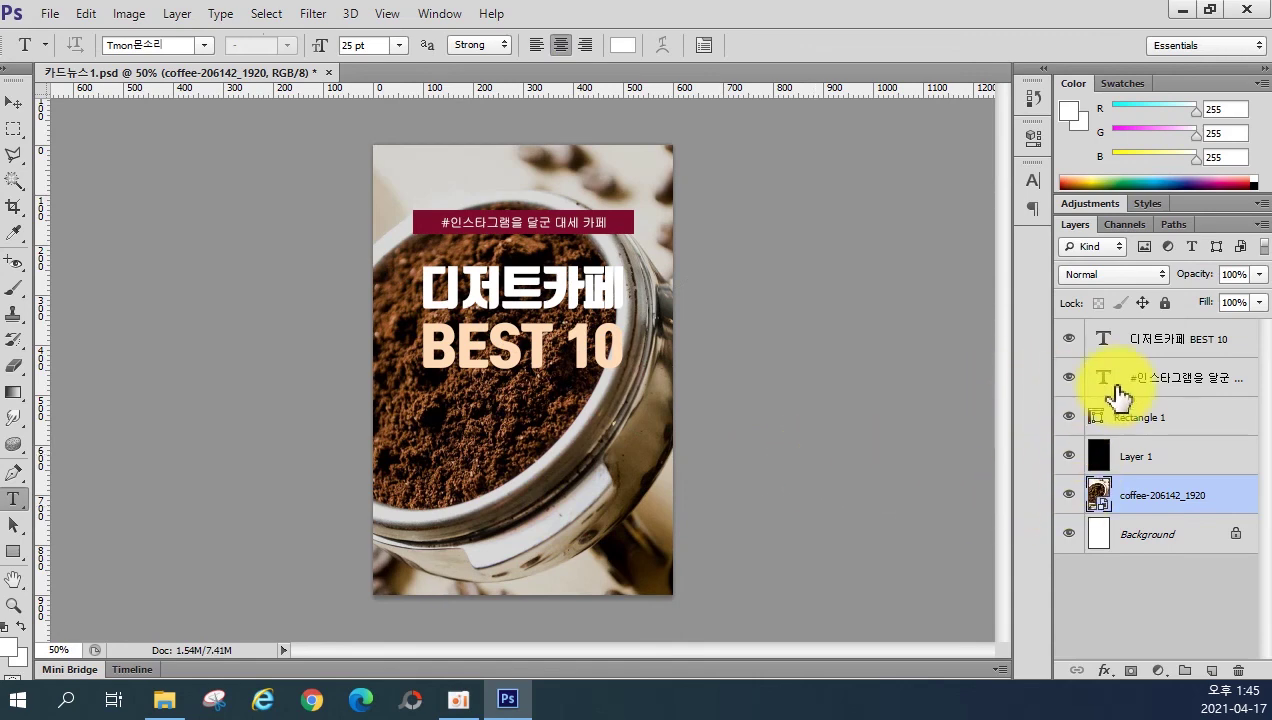
Step: Recolor the "BEST 10" line of the title text to bright yellow-green, e4f202
drag(427, 343, 622, 348)
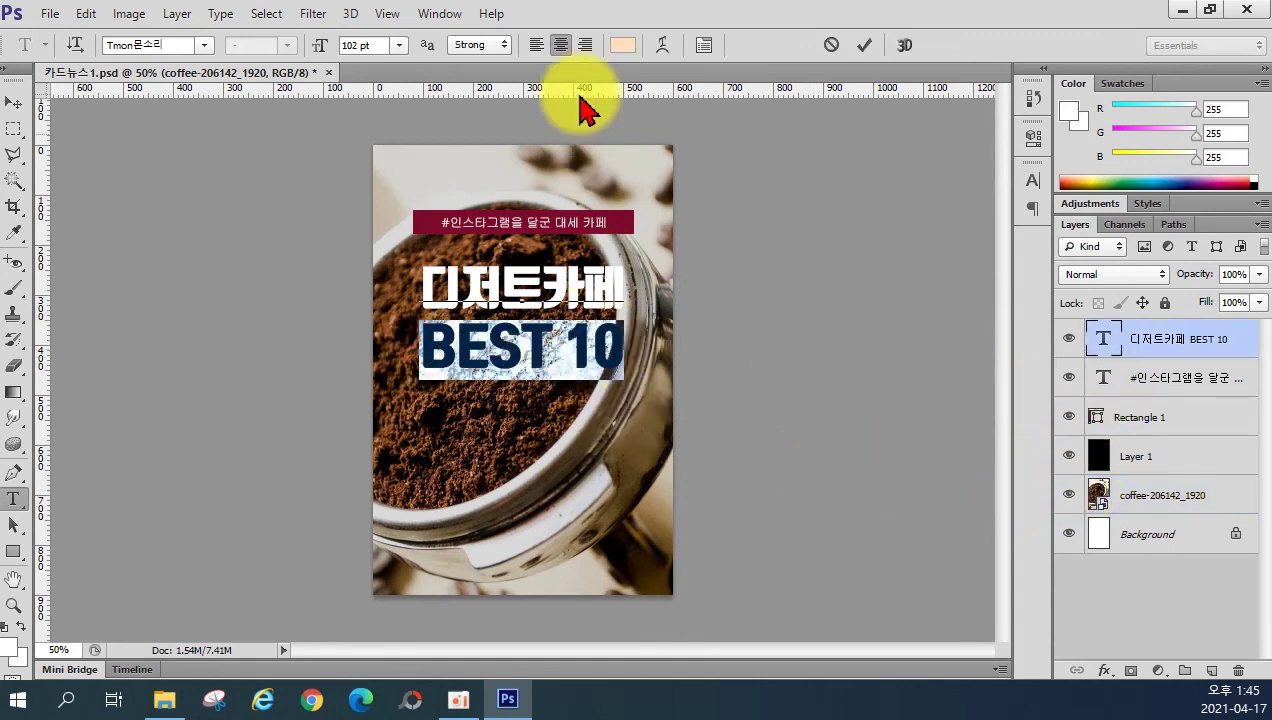
click(622, 45)
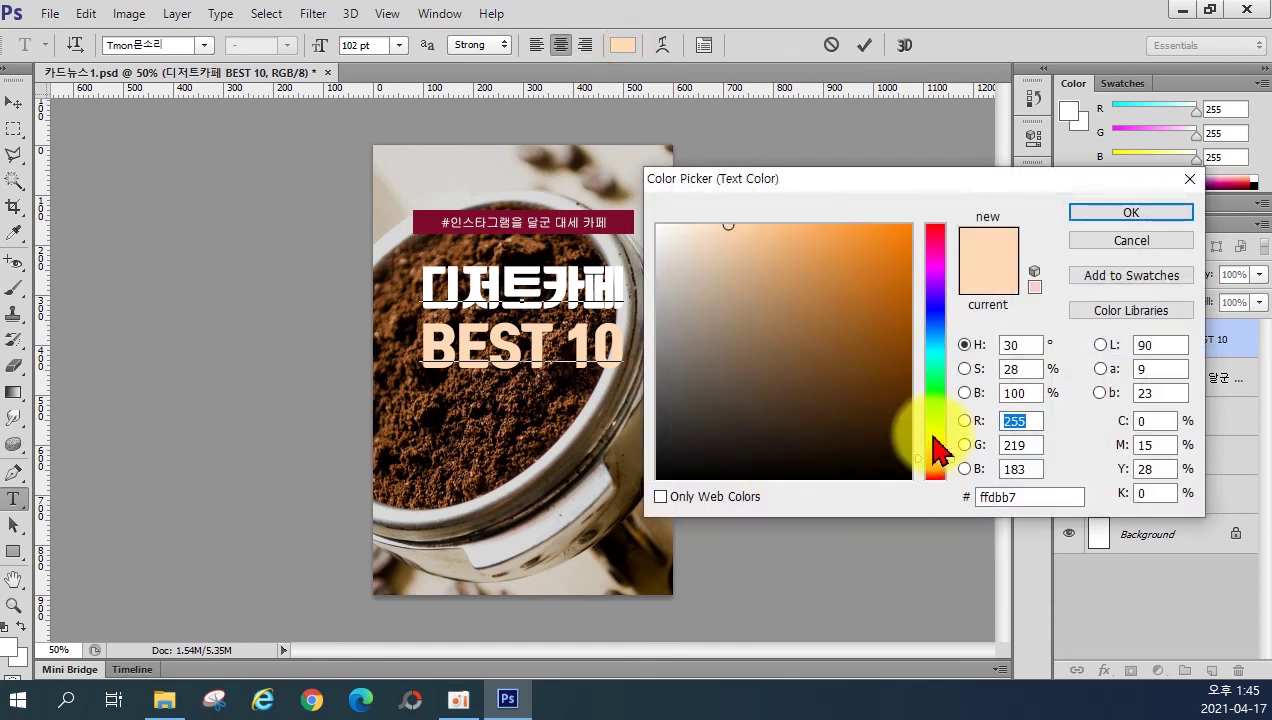
click(937, 434)
drag(877, 371, 908, 237)
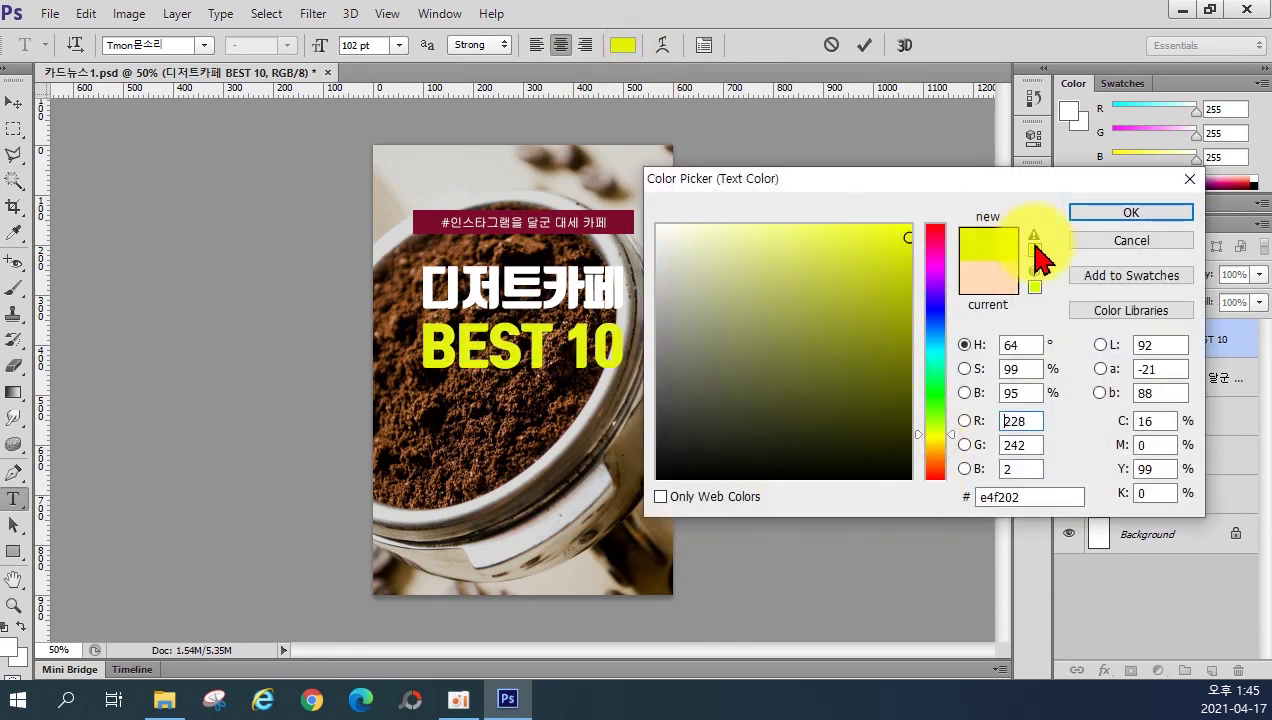
click(1112, 215)
click(866, 45)
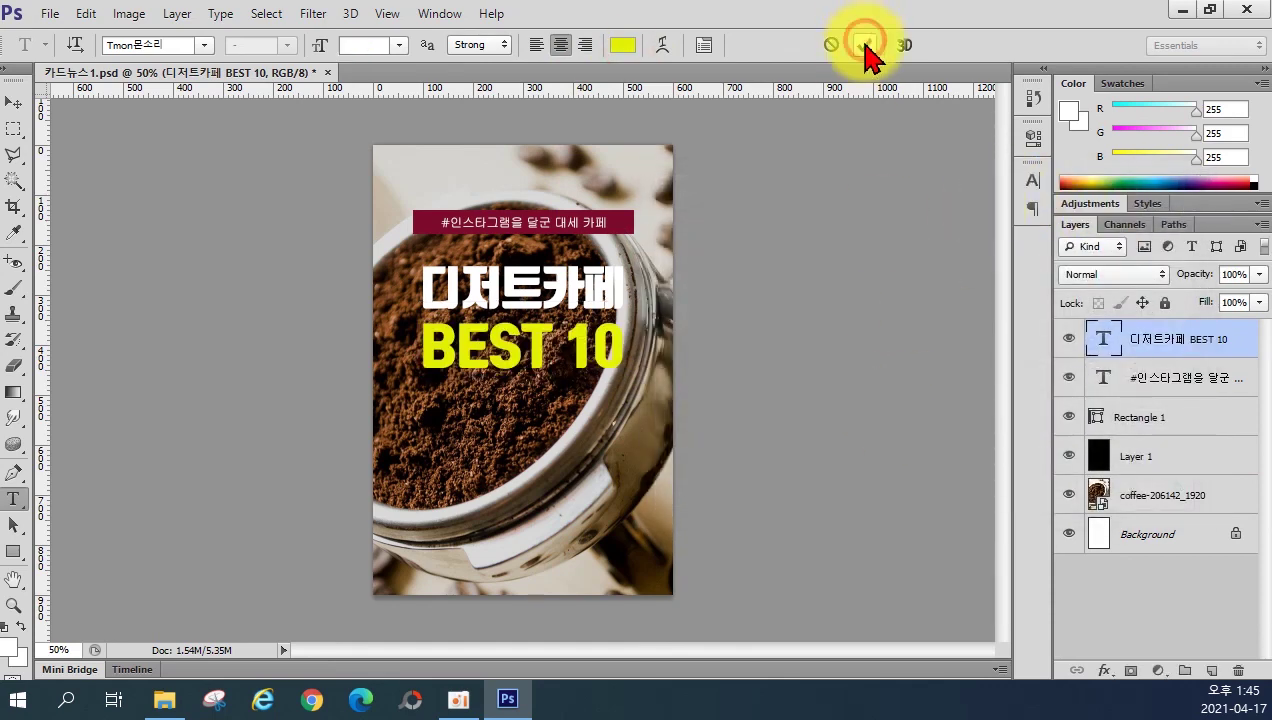
Step: Save the edited design as a new layered Photoshop file named 카드뉴스2 in the 이미지 folder
click(49, 14)
click(60, 253)
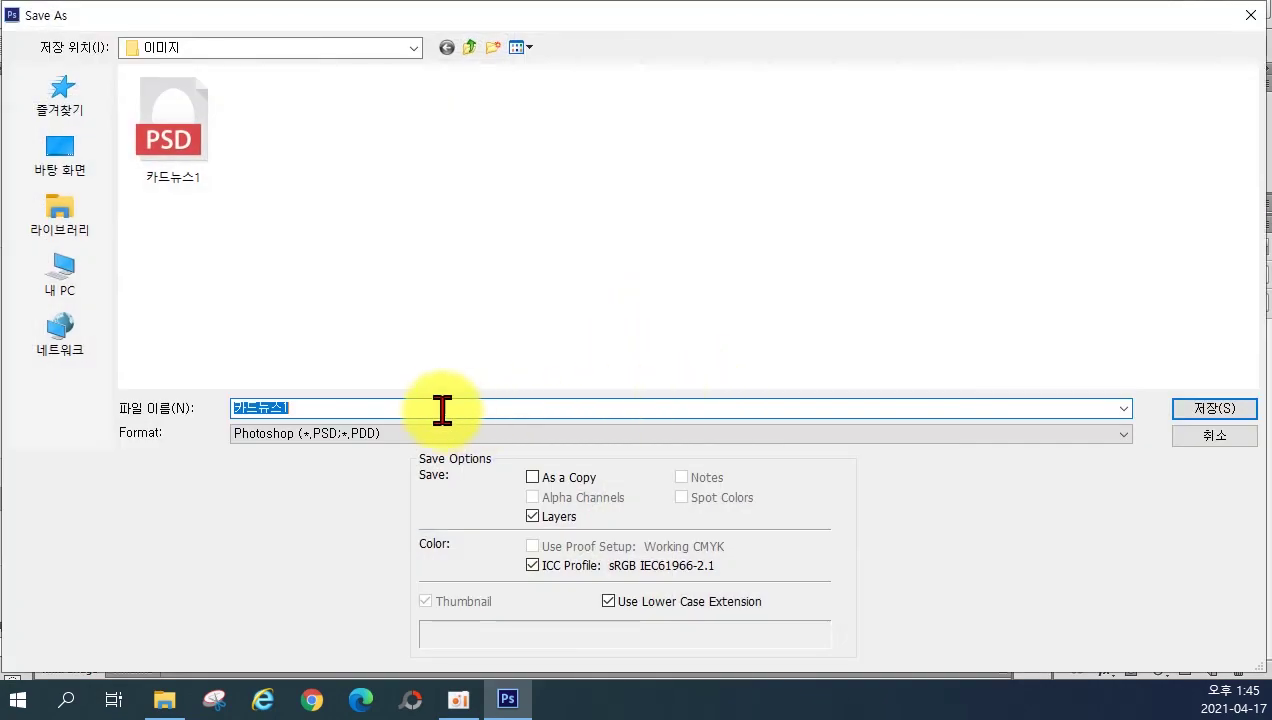
key(BackSpace)
text(2)
key(Return)
click(728, 258)
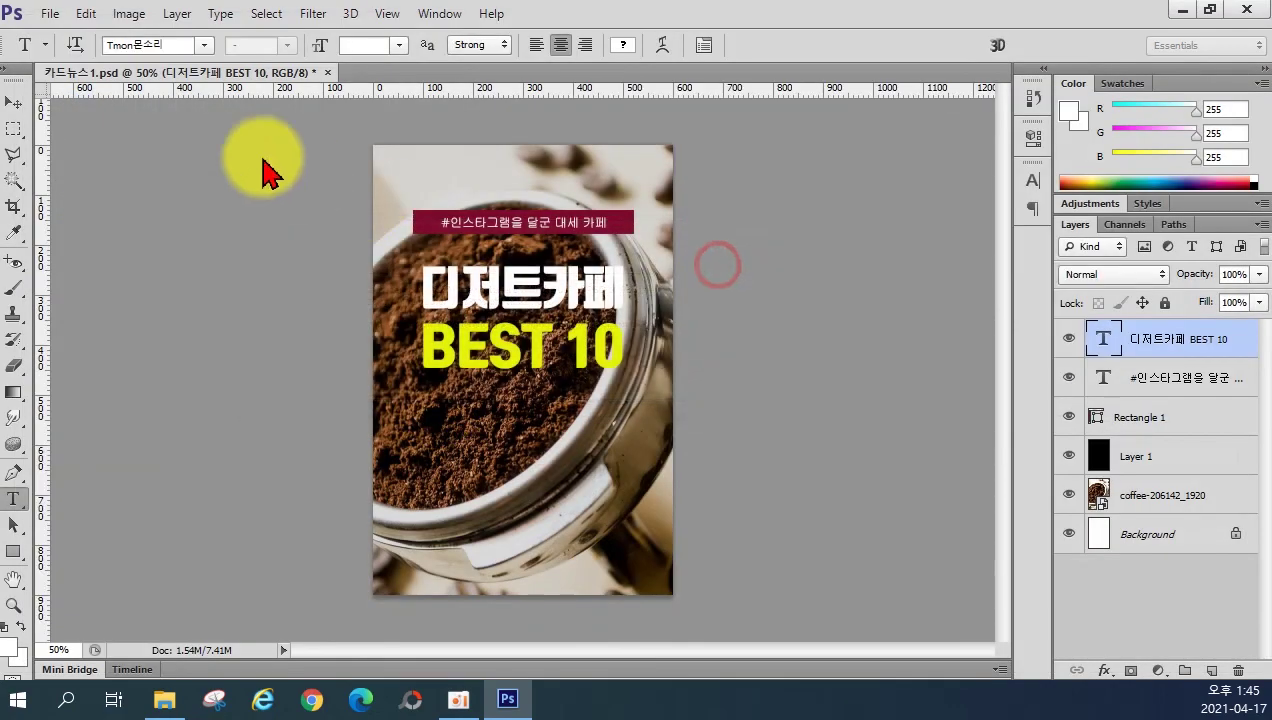
Step: Save a JPEG version of the design as 카드뉴스2 in the 이미지 folder, accepting the JPEG options
click(47, 14)
click(51, 252)
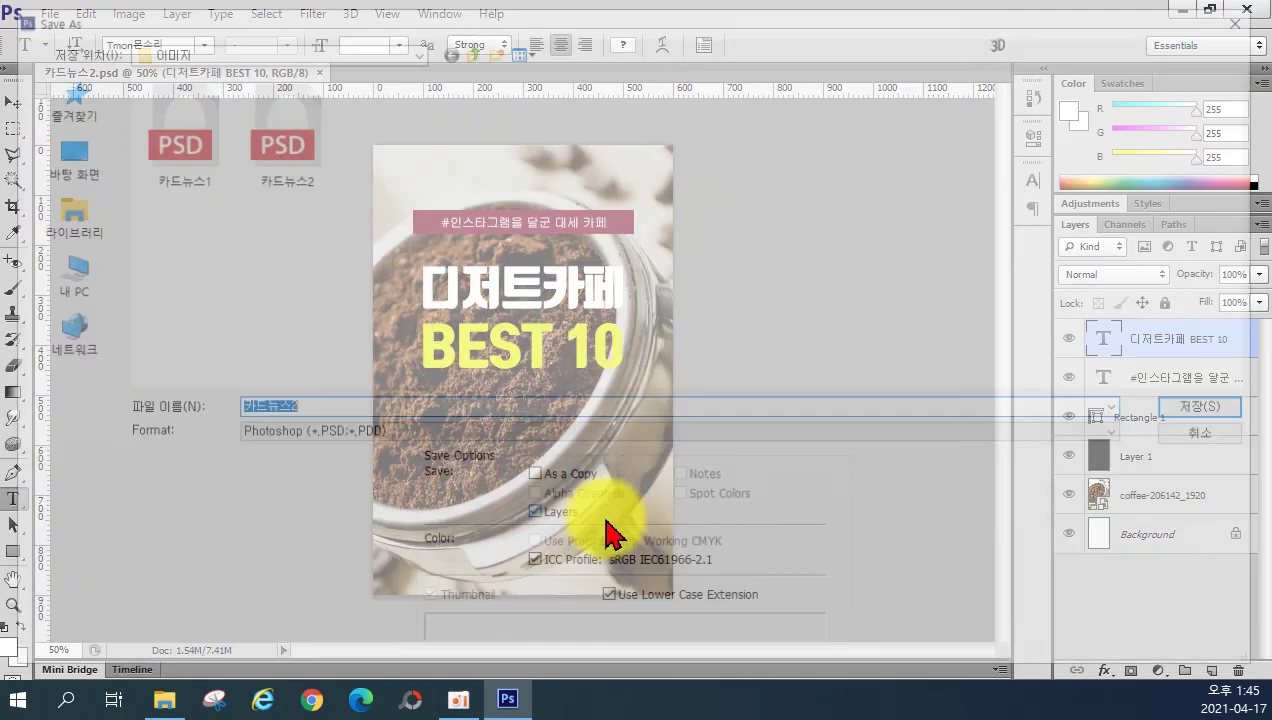
click(355, 436)
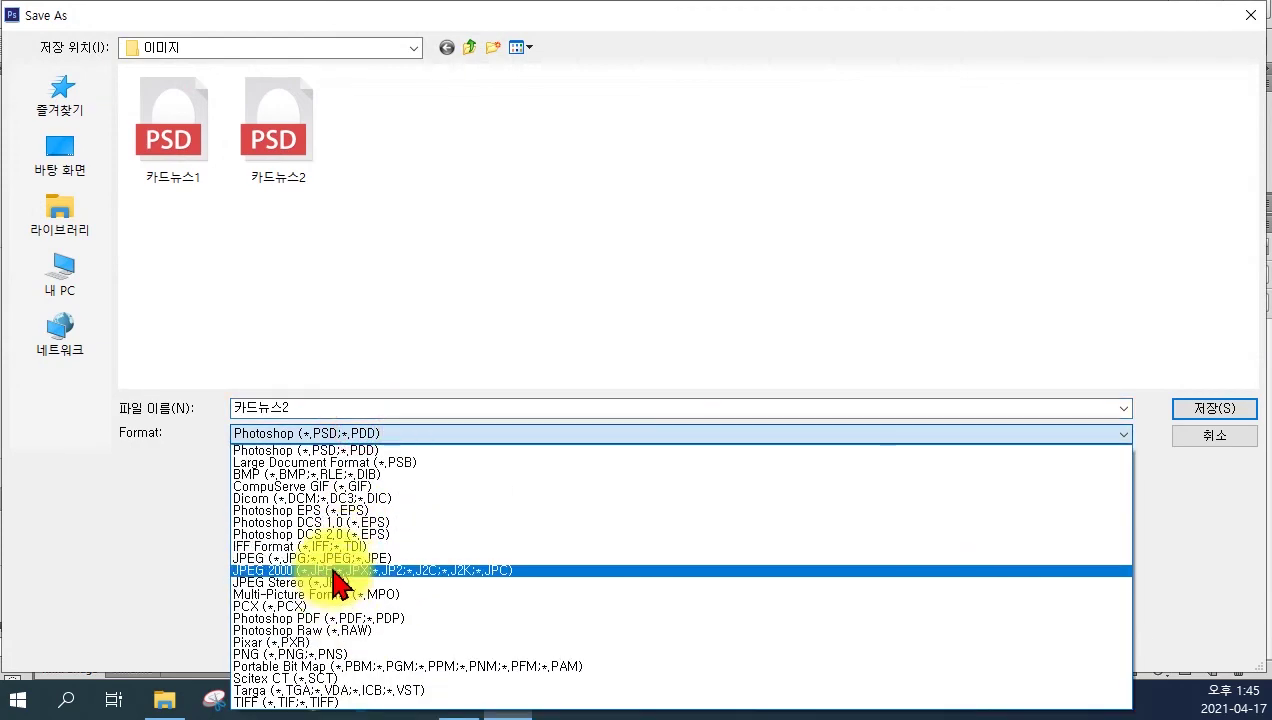
click(312, 558)
click(1198, 412)
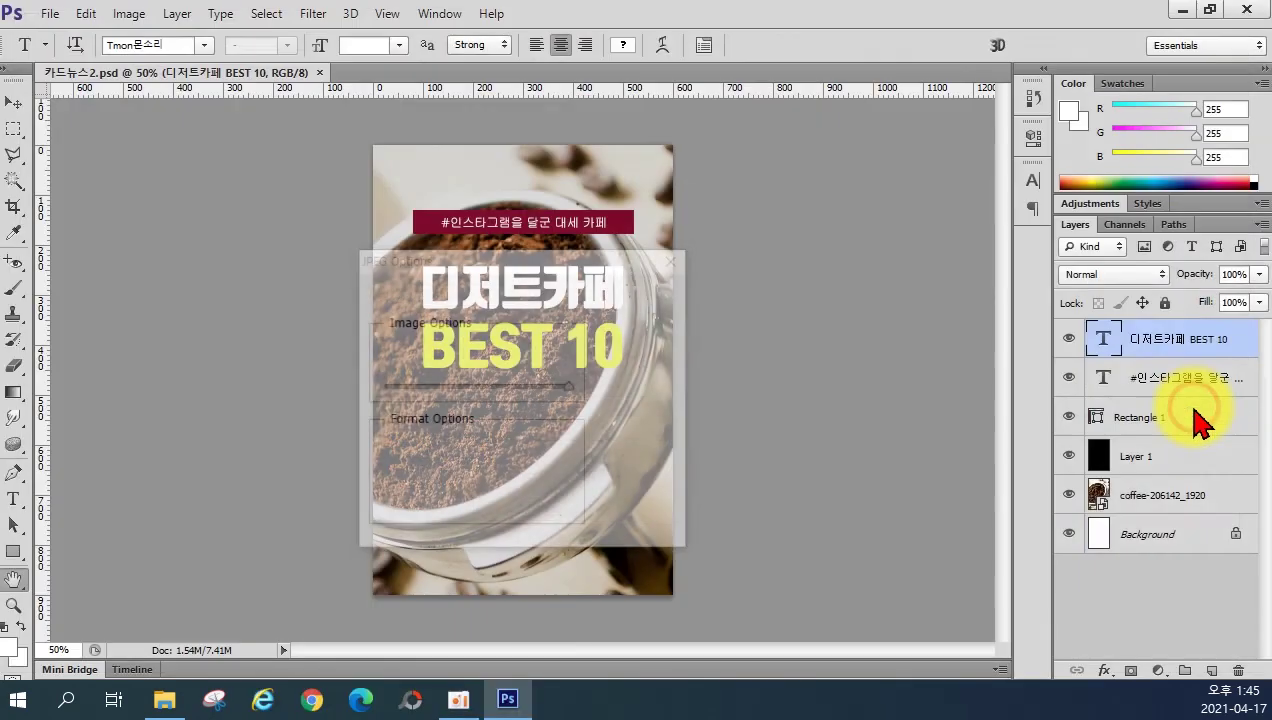
click(650, 295)
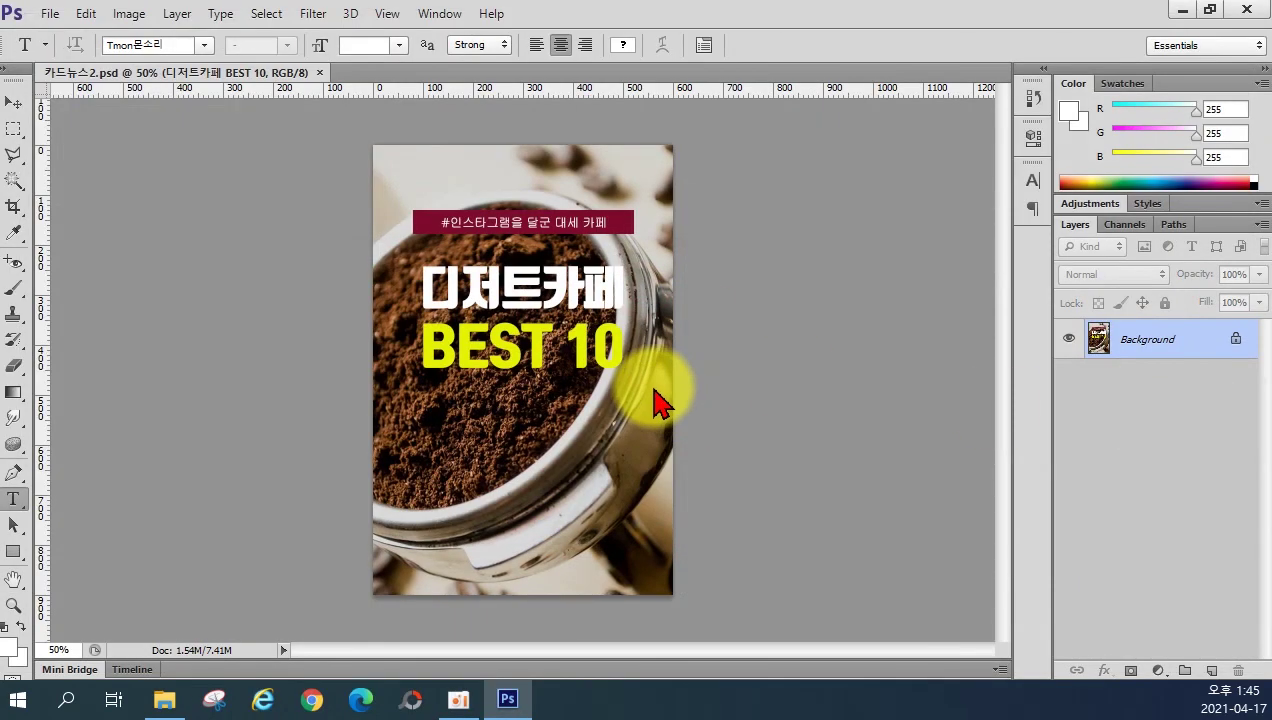